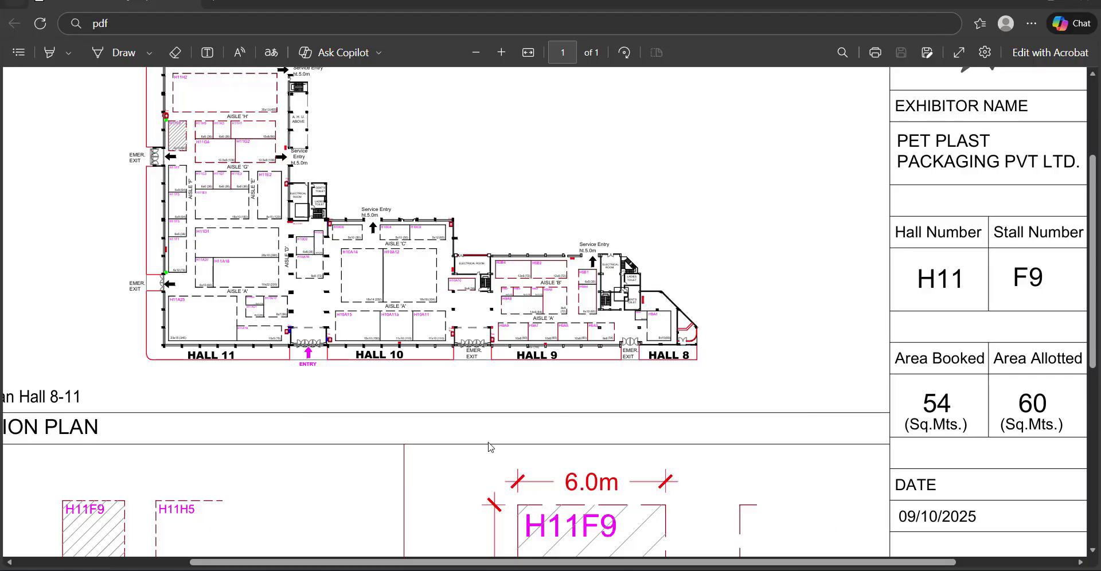
Look over the Hall 8-11 layout, the location plan and the exhibitor details block in the stall plan PDF.
scroll(497, 325, down, 3)
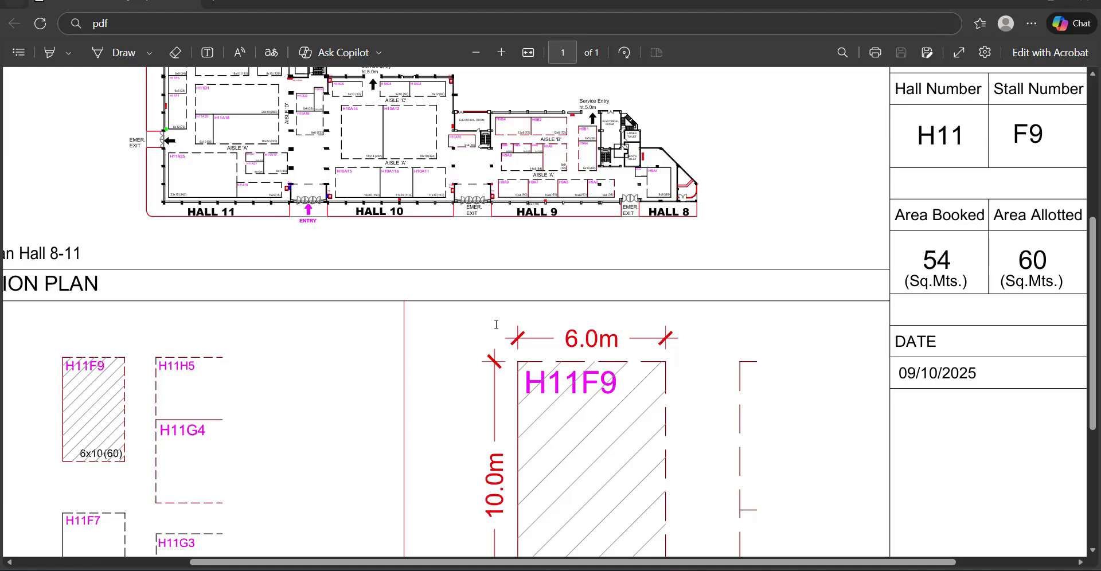
scroll(499, 330, down, 3)
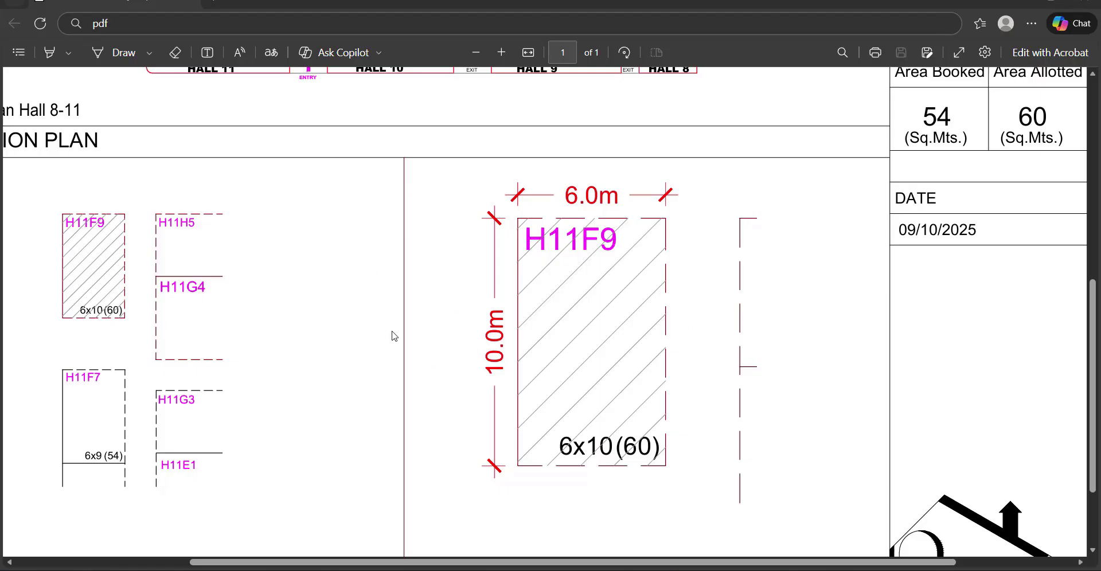
ctrl+scroll(345, 230, down, 3)
ctrl+scroll(502, 310, up, 2)
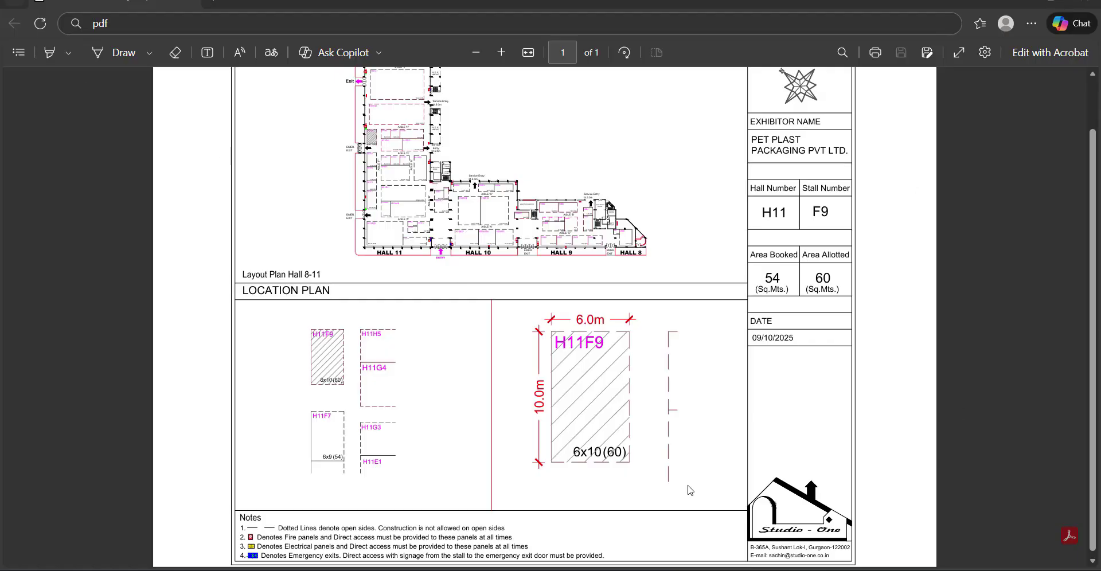
ctrl+scroll(585, 374, down, 2)
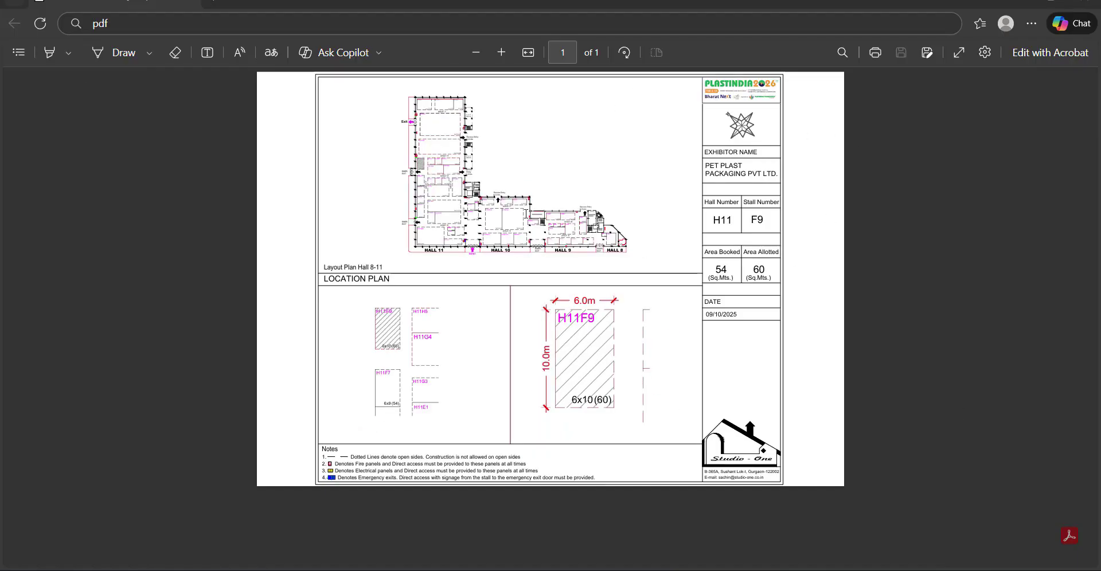
ctrl+scroll(654, 110, up, 2)
scroll(556, 266, up, 1)
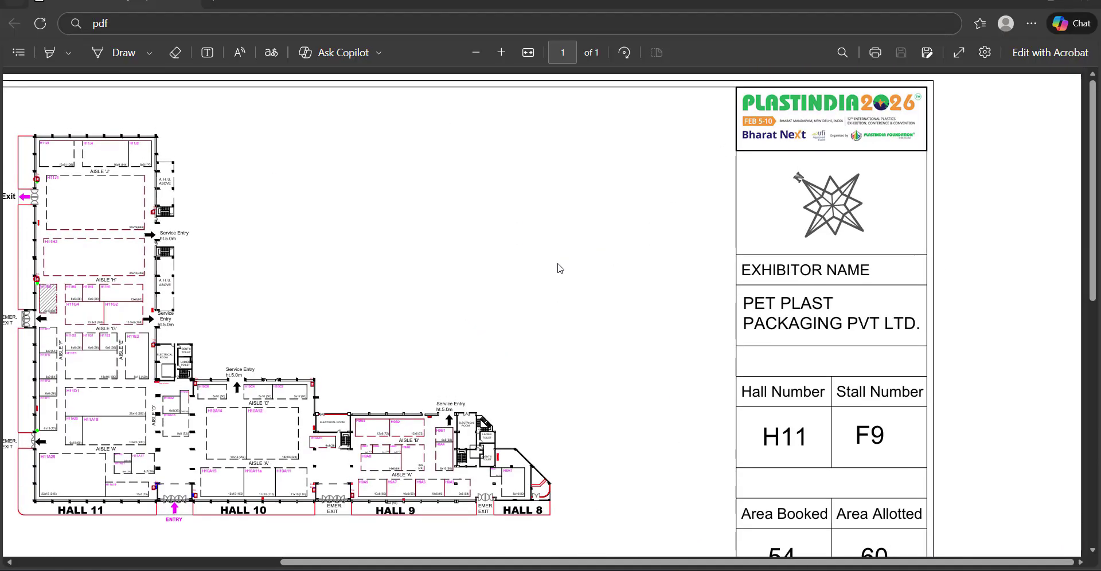
ctrl+scroll(588, 254, up, 3)
scroll(588, 254, up, 2)
scroll(588, 255, right, 5)
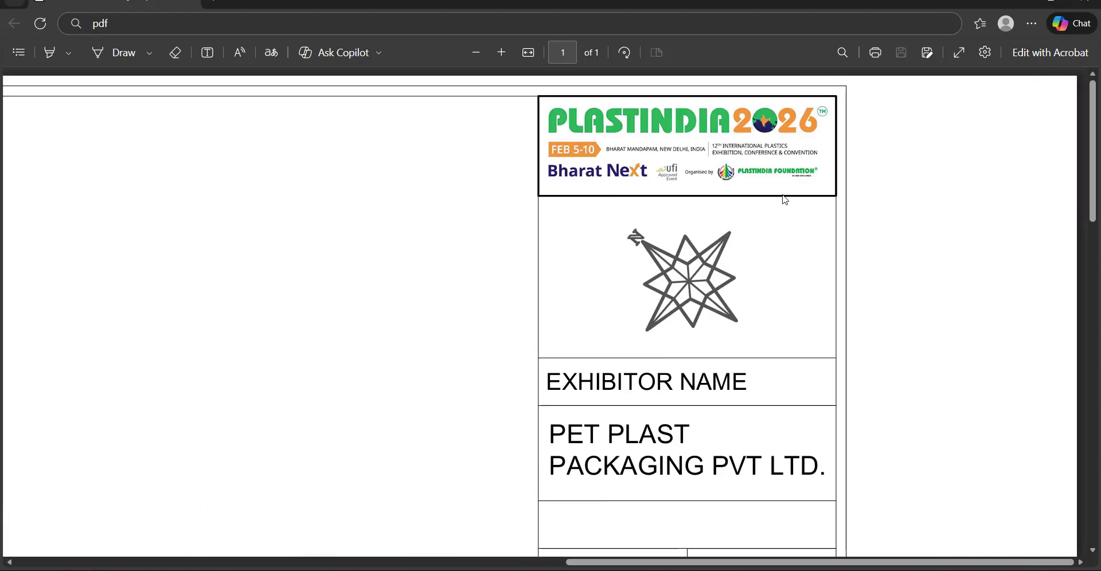
ctrl+scroll(783, 198, down, 2)
ctrl+scroll(765, 223, down, 3)
ctrl+scroll(593, 337, up, 3)
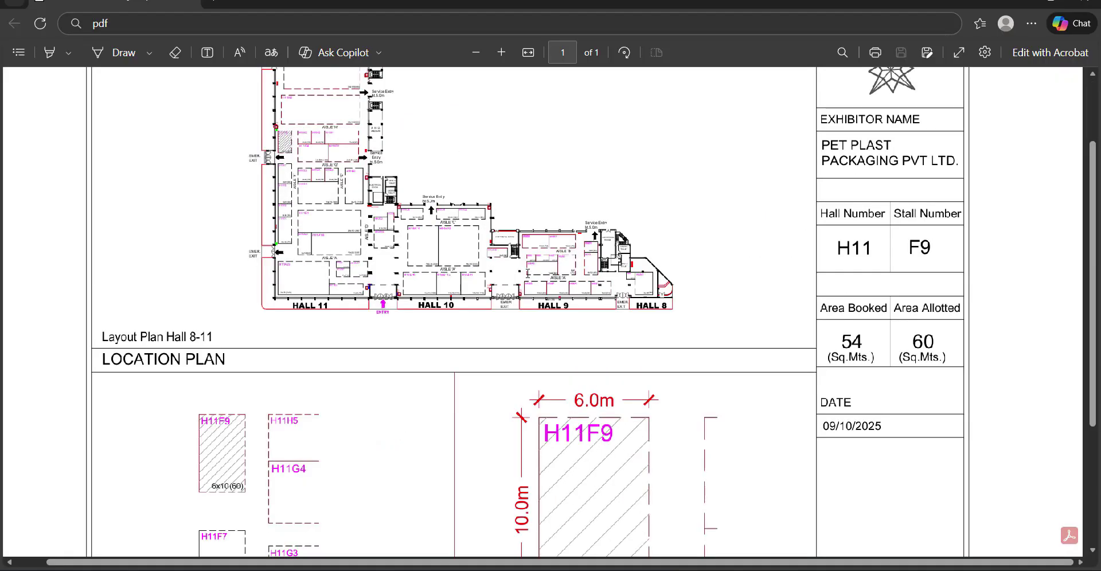
Check the width, length and area labels of stall H11F9 in the enlarged location plan.
scroll(645, 277, down, 3)
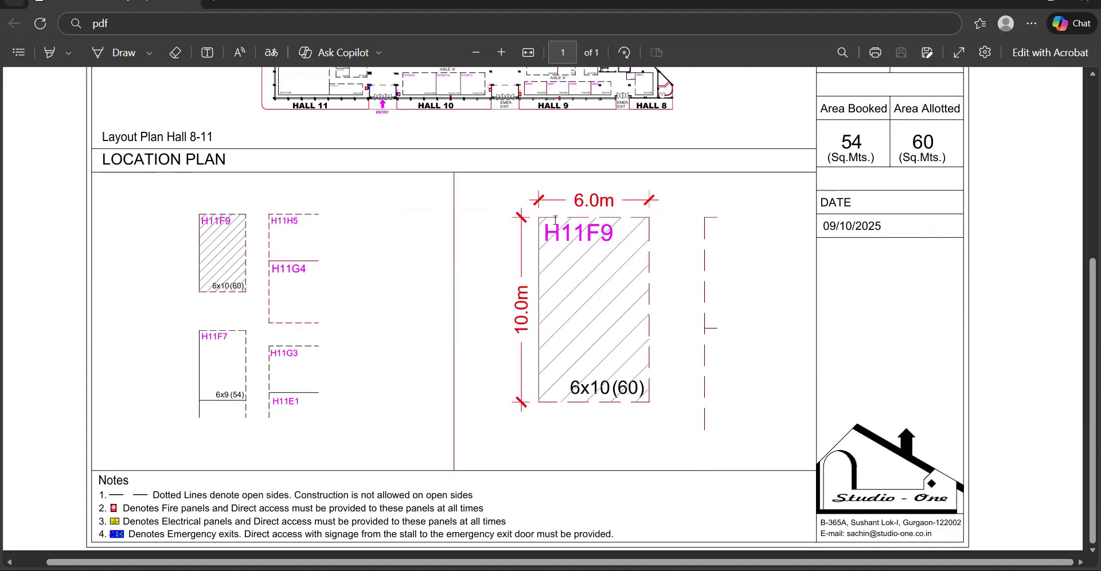
double_click(586, 201)
double_click(521, 309)
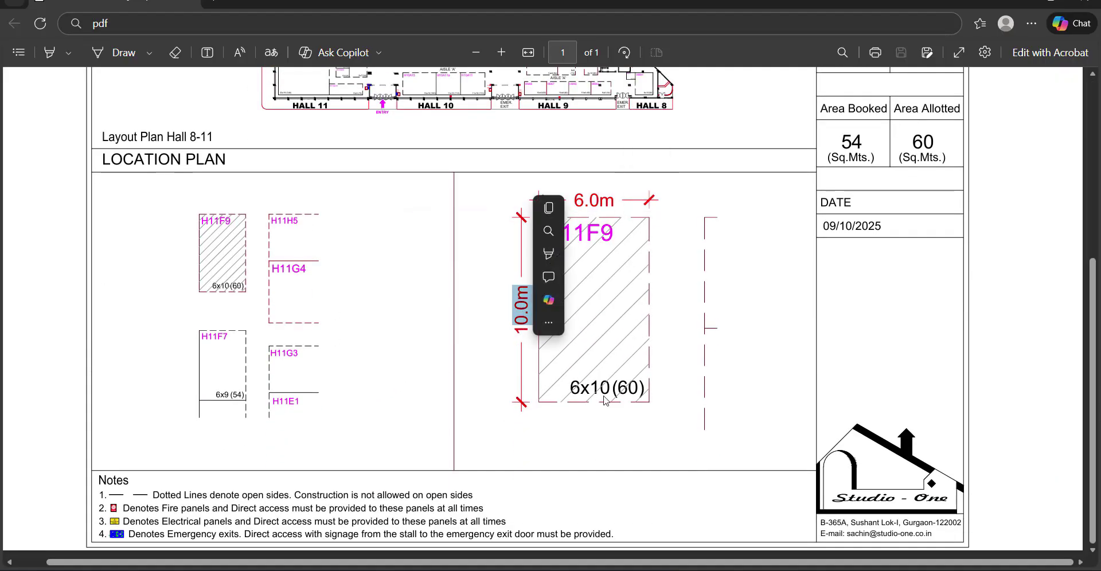
click(568, 385)
drag(567, 385, 643, 394)
right_click(628, 396)
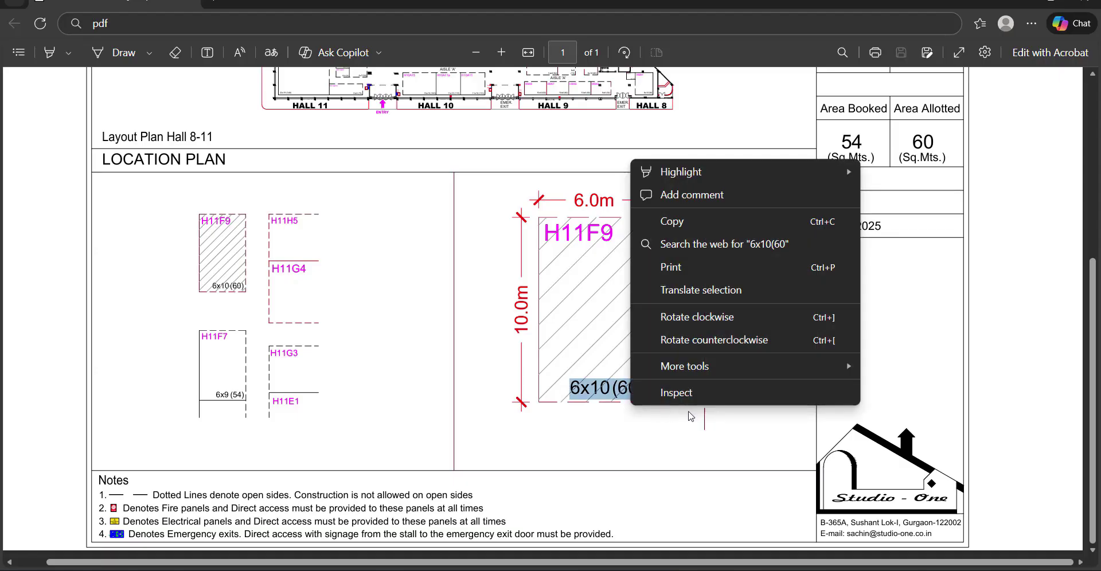
click(655, 217)
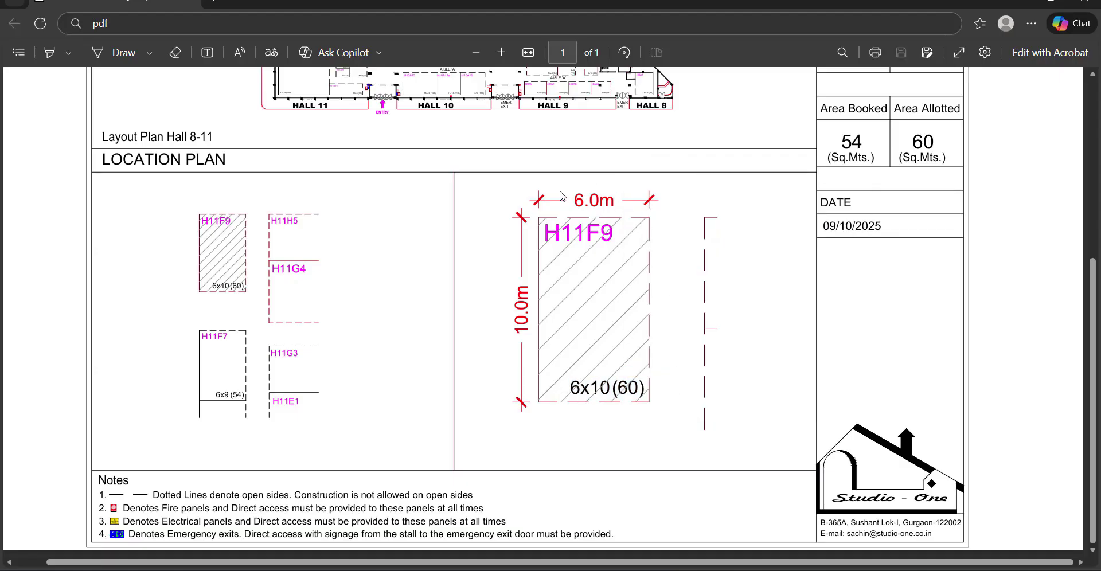
scroll(631, 278, up, 3)
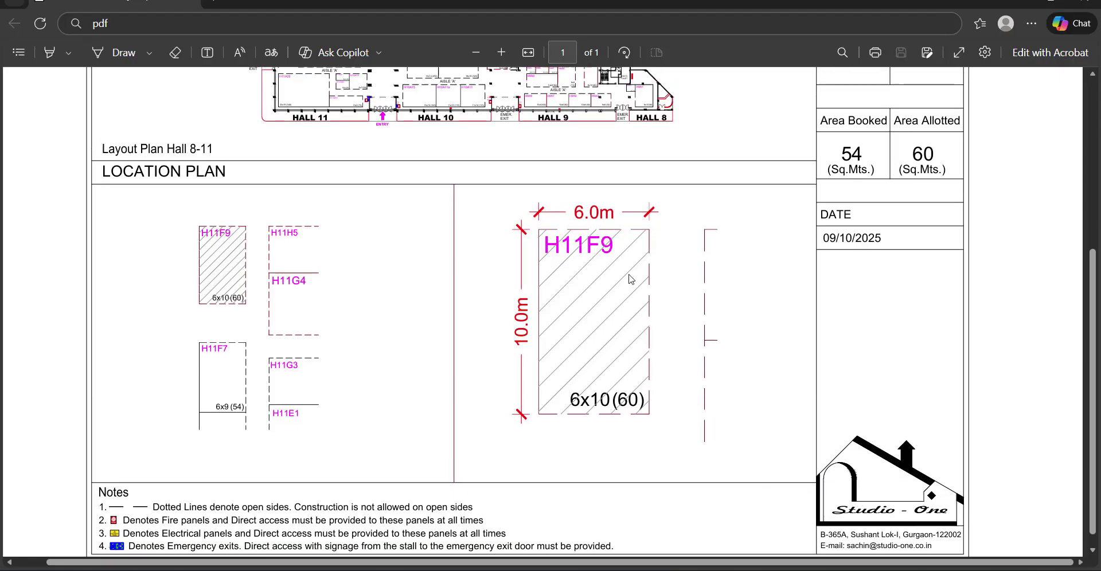
drag(552, 378, 613, 378)
Examine stall H11F9's position in the Hall 11 layout, including neighbouring stalls and aisles H and F.
click(283, 287)
scroll(274, 262, up, 3)
ctrl+scroll(274, 262, up, 5)
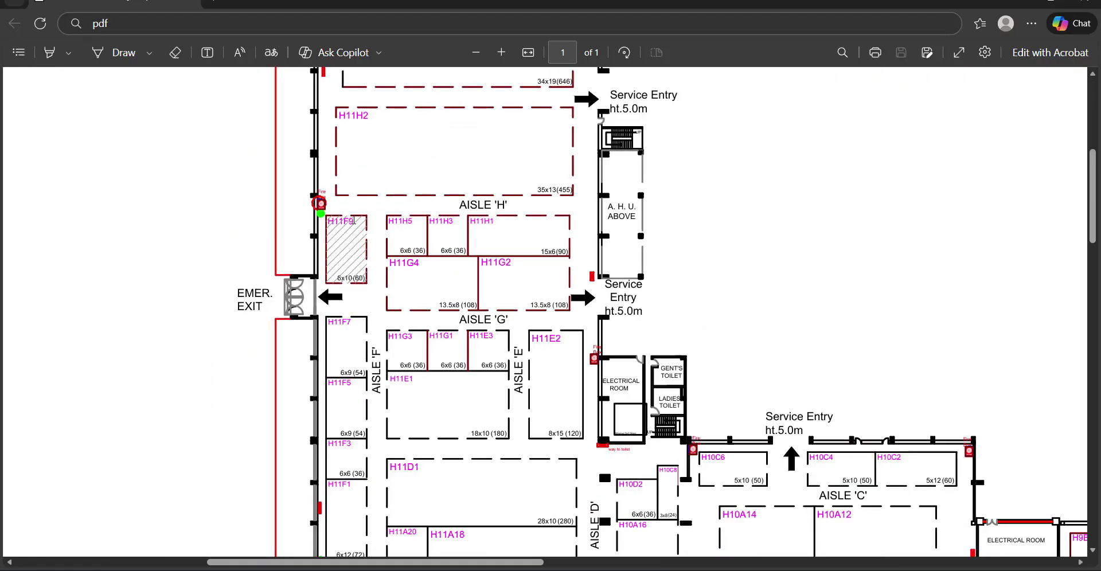
scroll(322, 352, down, 1)
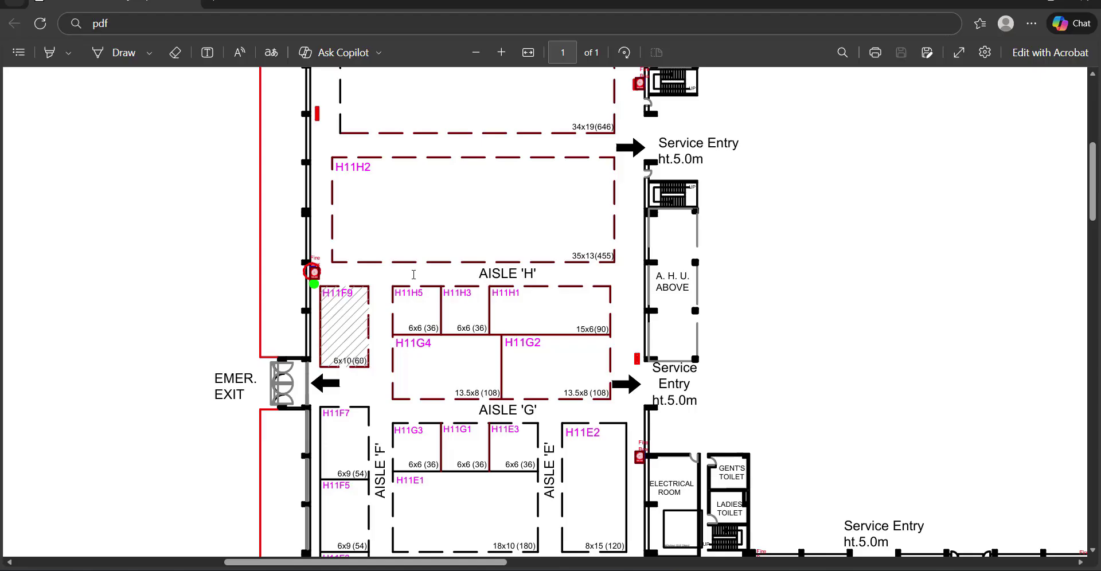
drag(541, 274, 382, 489)
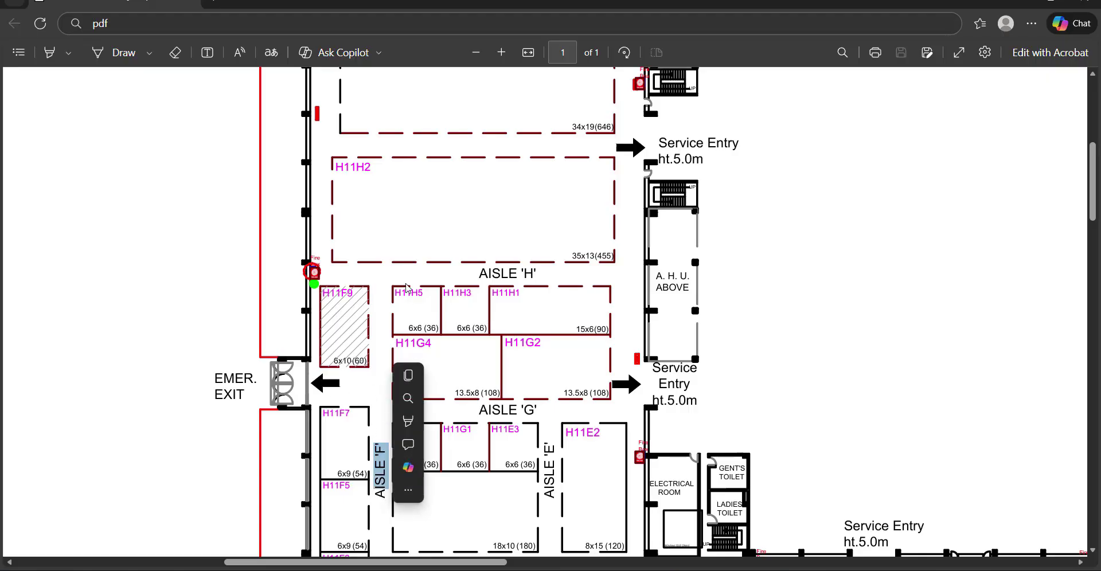
click(365, 345)
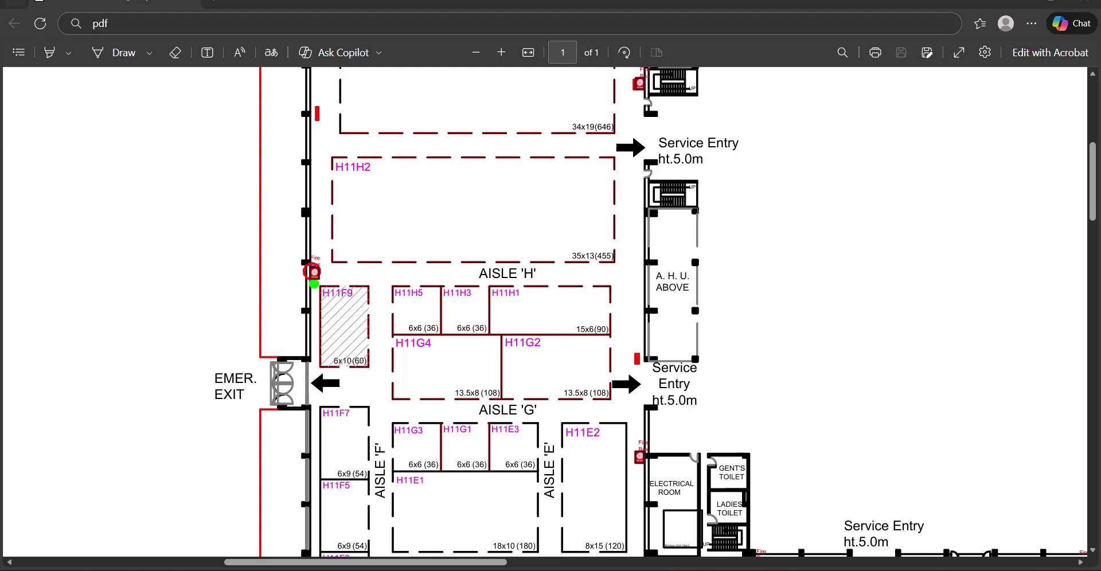
Switch to the Chrome window and look over the Pet Plast India home page banner.
key(alt+Tab)
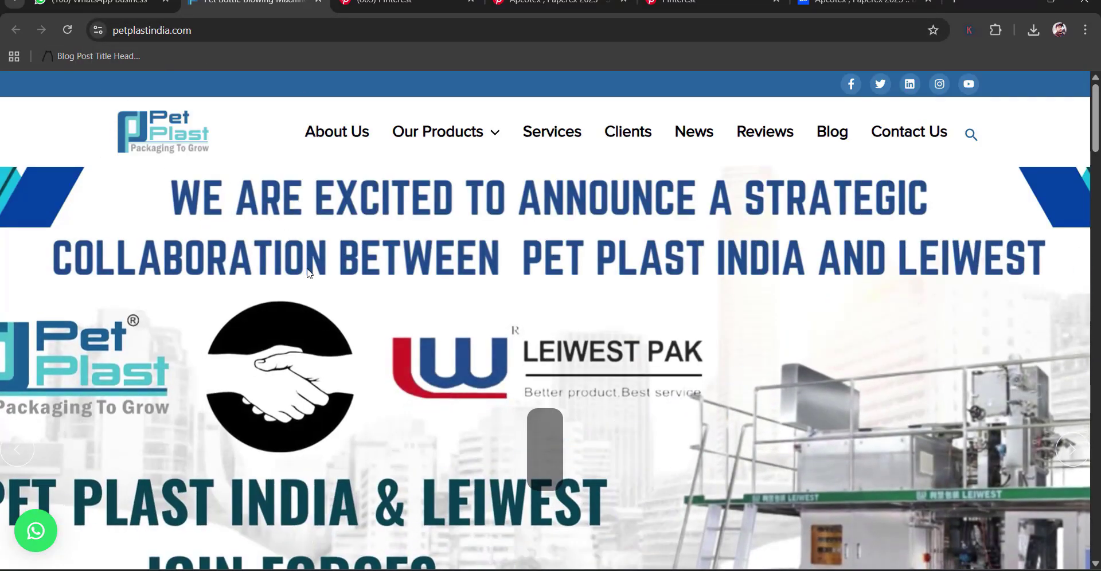
scroll(307, 270, down, 4)
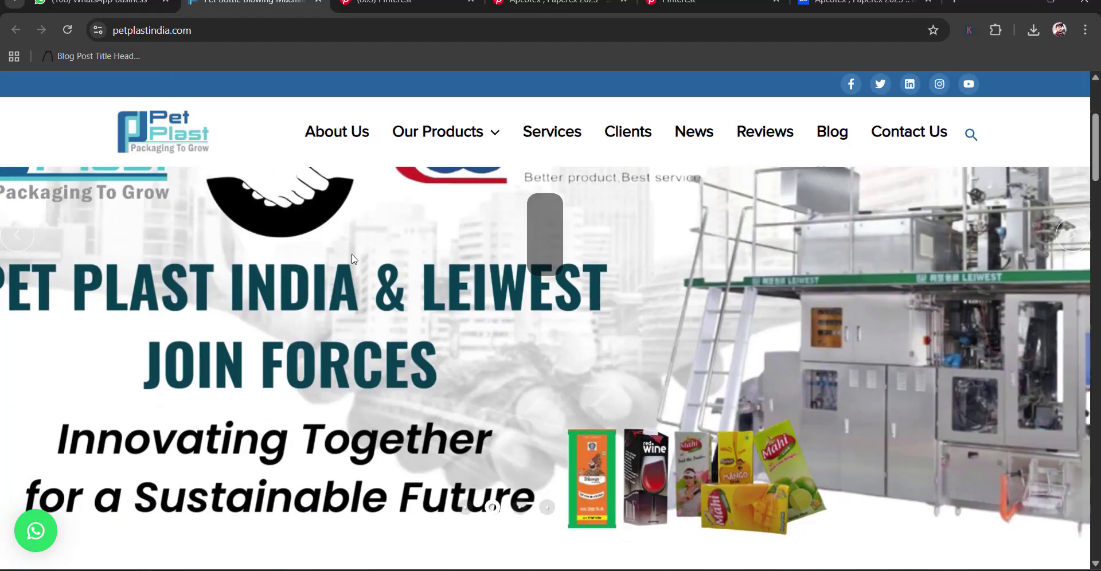
Switch to the Photos window and inspect the existing Pet Plast booth closely, including its product shelves, posters, counter and seating.
key(alt+Tab)
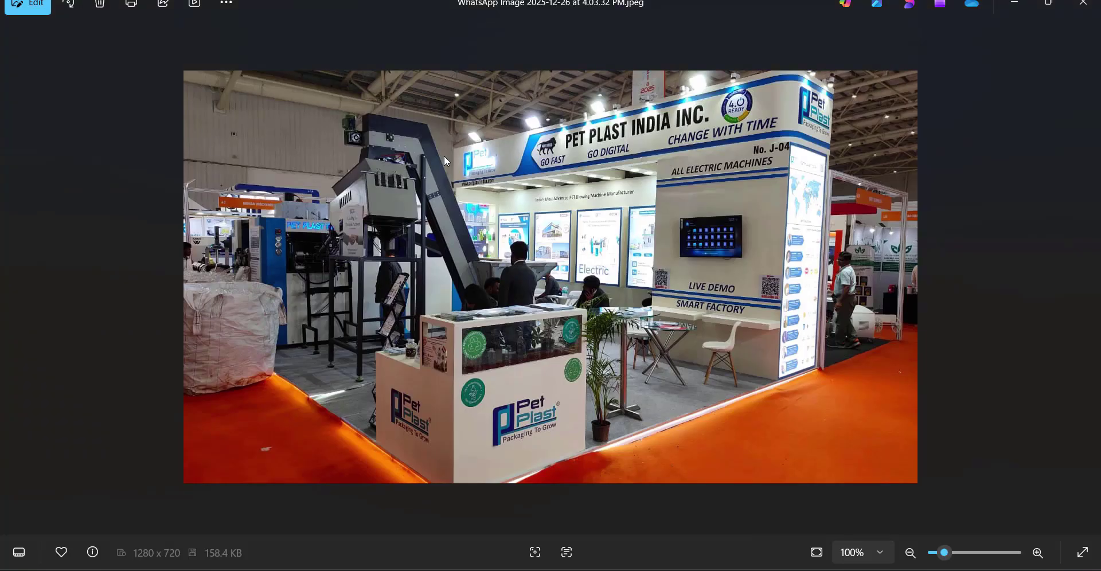
scroll(545, 136, up, 1)
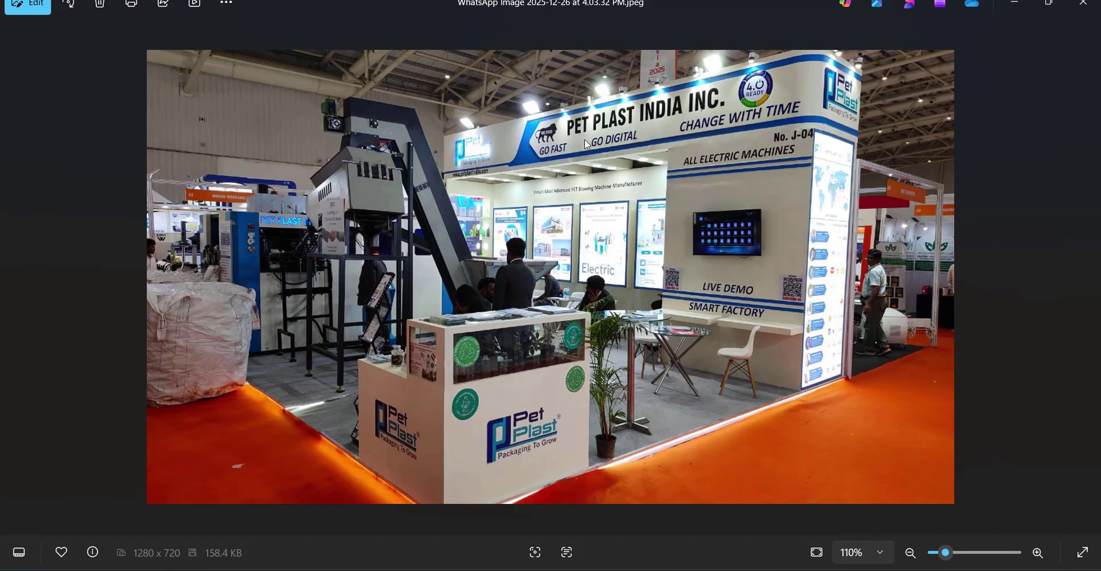
scroll(584, 138, down, 1)
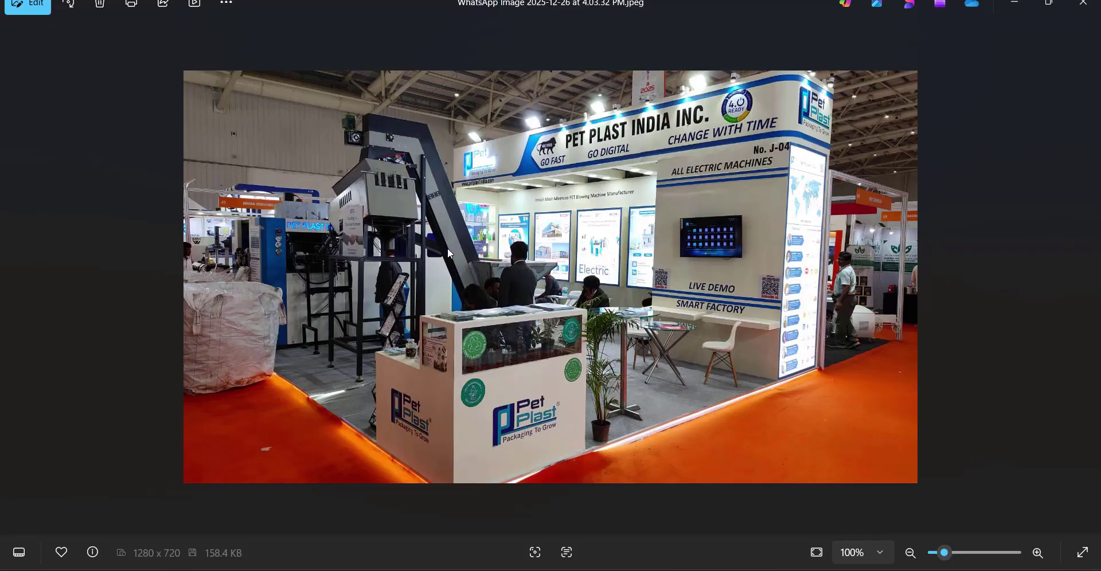
ctrl+scroll(467, 139, up, 5)
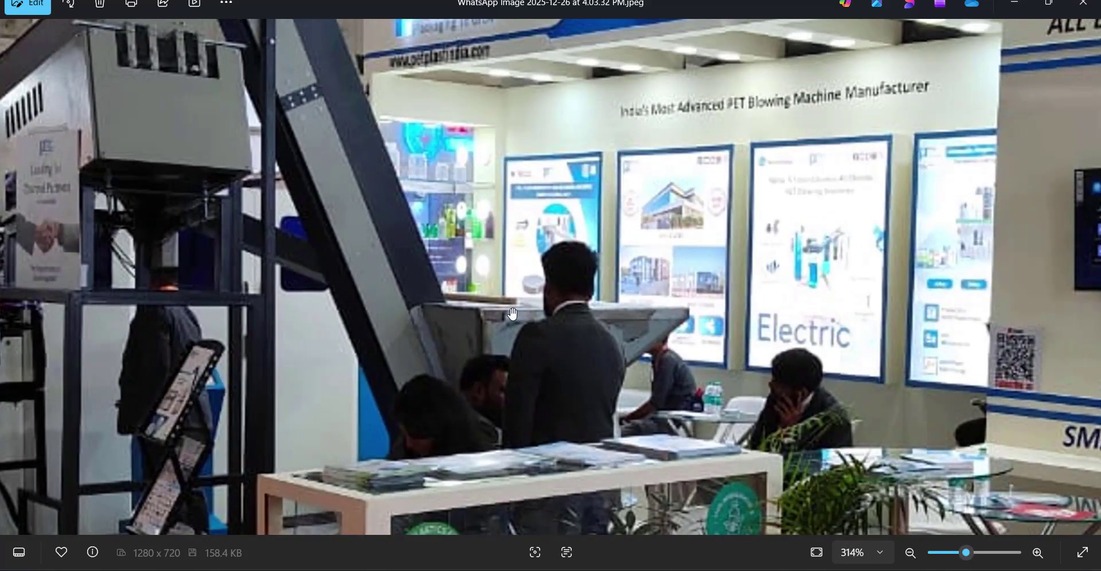
ctrl+scroll(462, 181, down, 3)
ctrl+scroll(462, 181, up, 5)
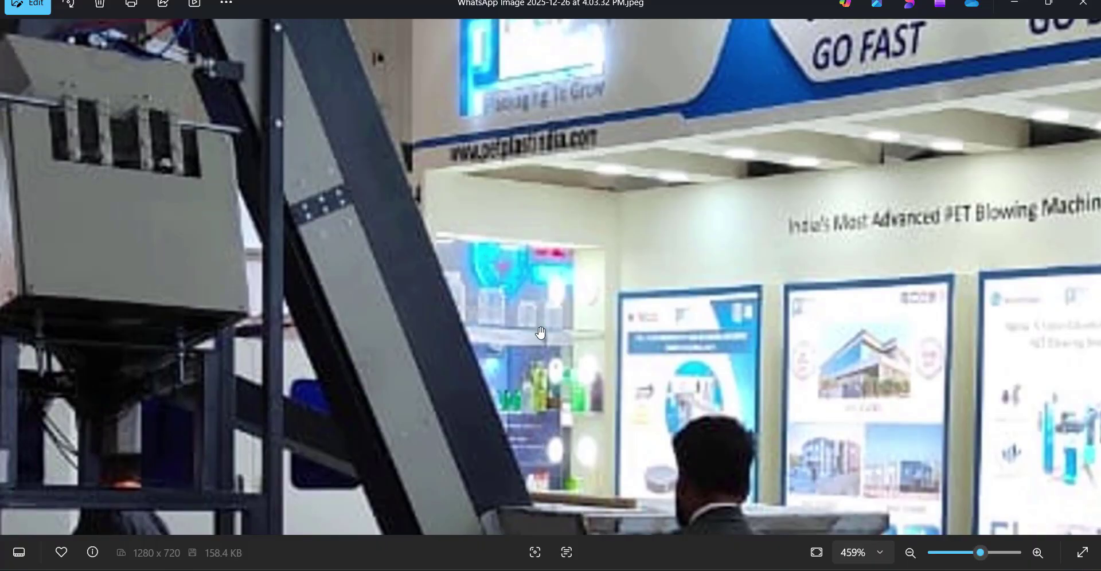
ctrl+scroll(547, 339, down, 5)
ctrl+scroll(547, 339, down, 2)
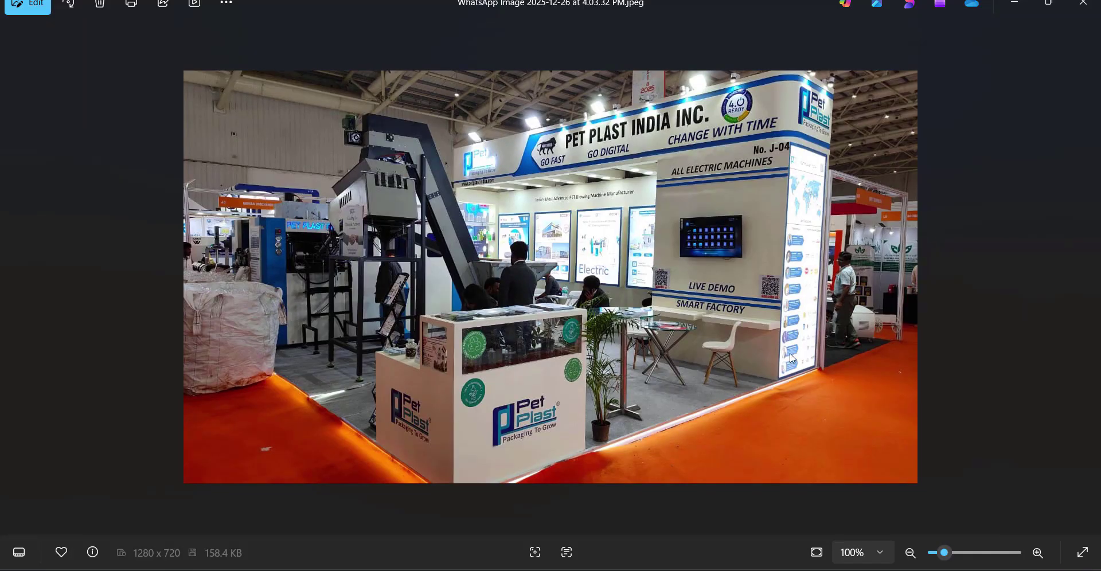
ctrl+scroll(754, 284, up, 3)
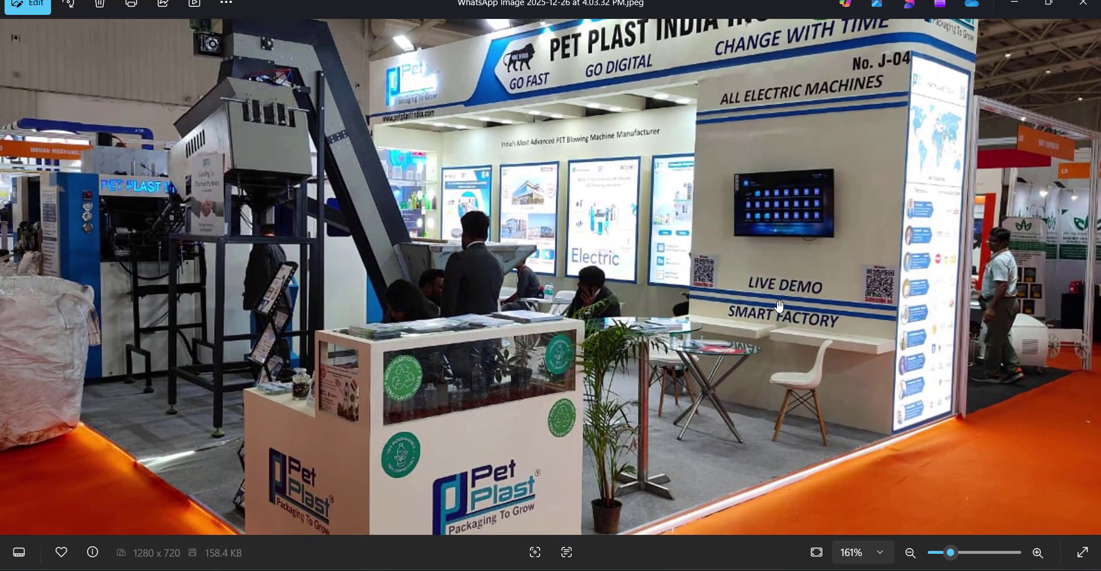
ctrl+scroll(740, 330, down, 3)
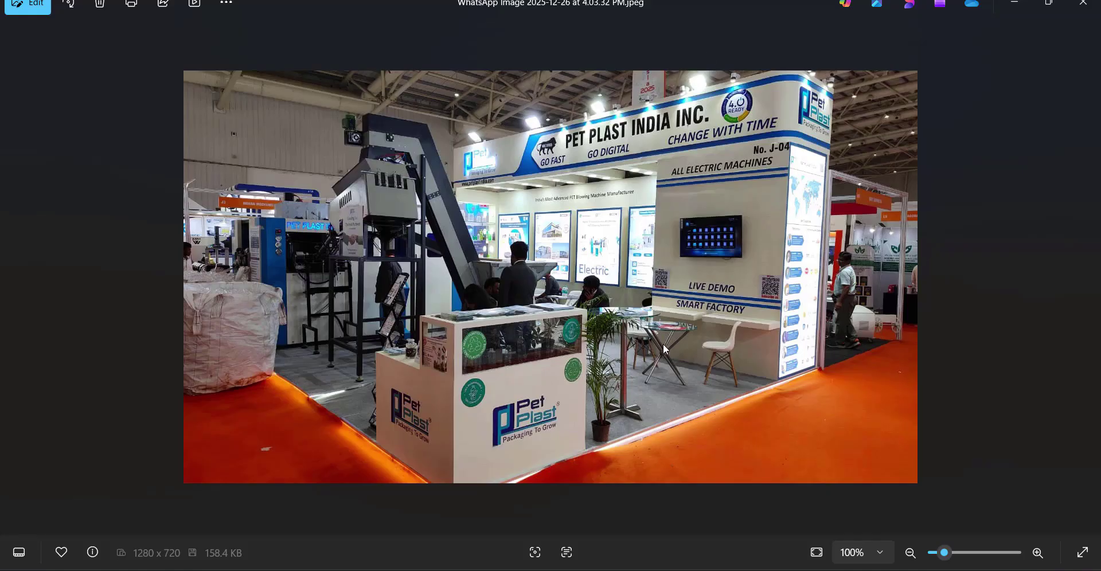
Switch to Chrome and browse the Pinterest results for "3 side open exhibition stall design".
click(712, 569)
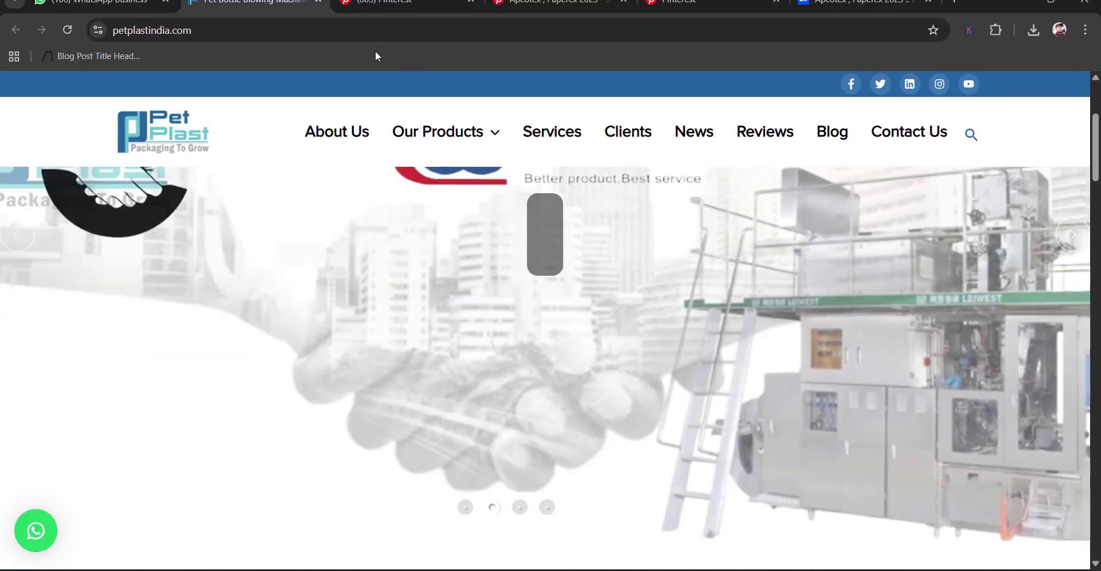
click(390, 2)
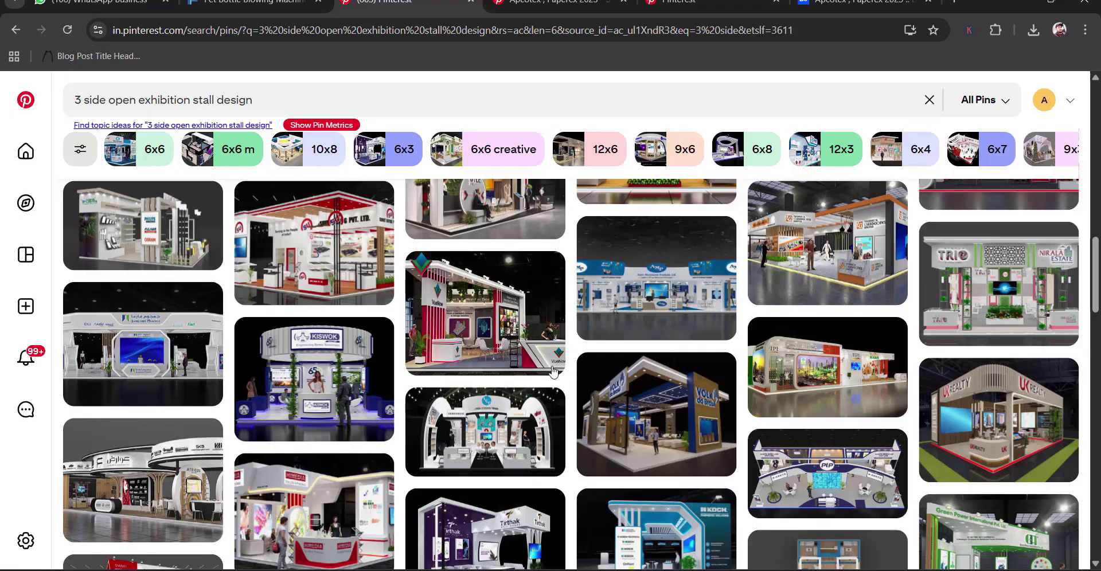
scroll(448, 89, up, 10)
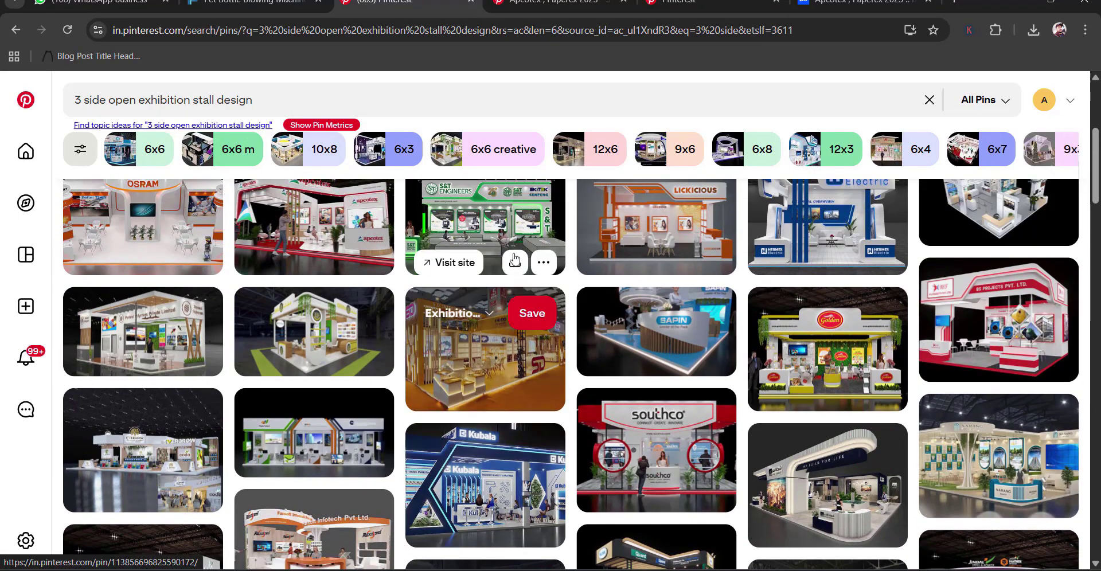
scroll(504, 313, up, 2)
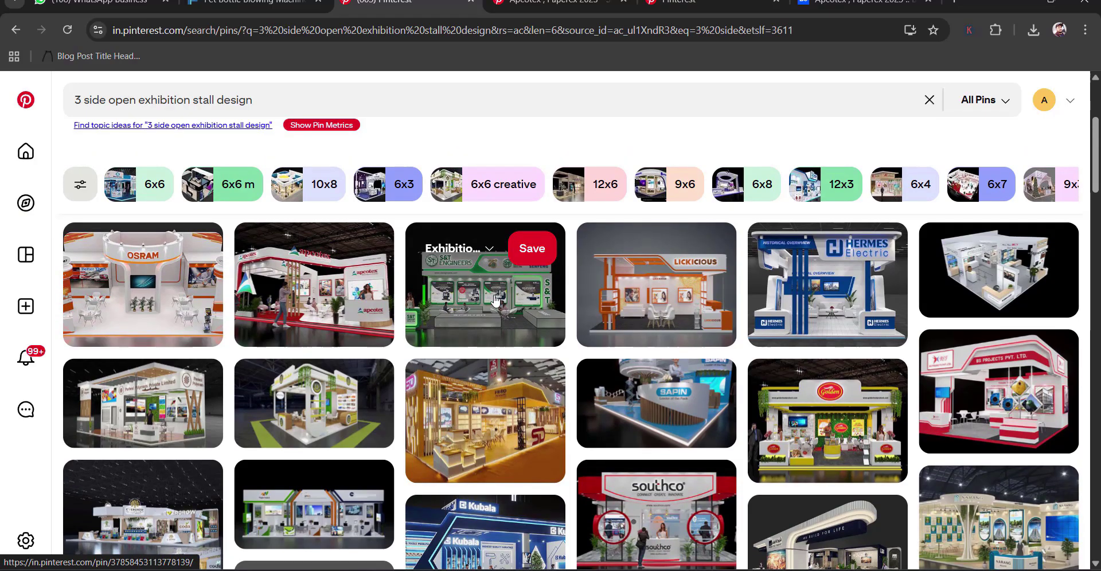
Open the S&T Engineers stall pin, visit its Behance project page and open the stall image's link in a new tab.
middle_click(500, 296)
click(450, 6)
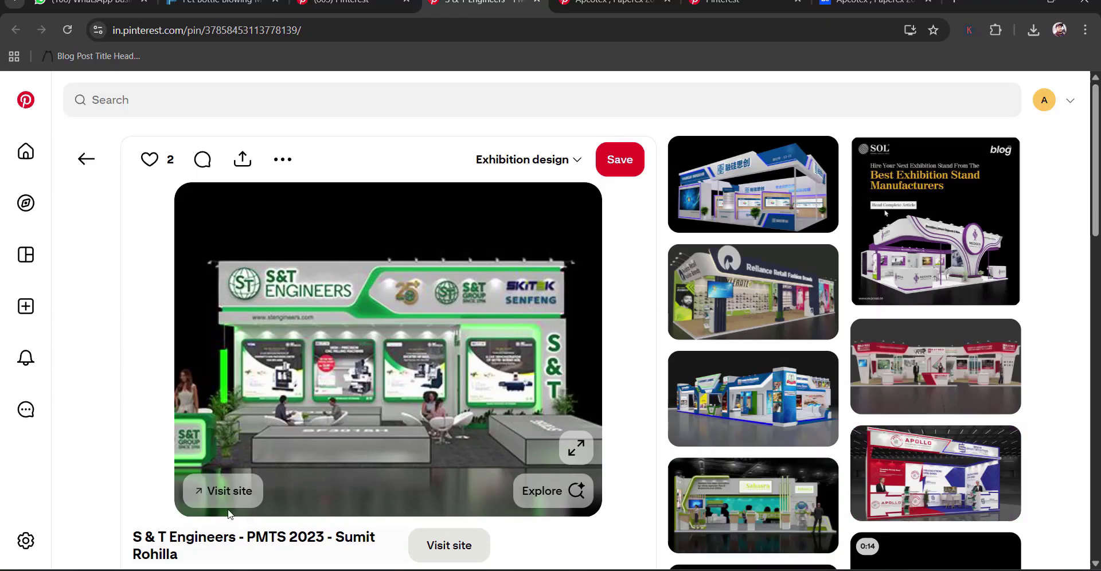
click(208, 491)
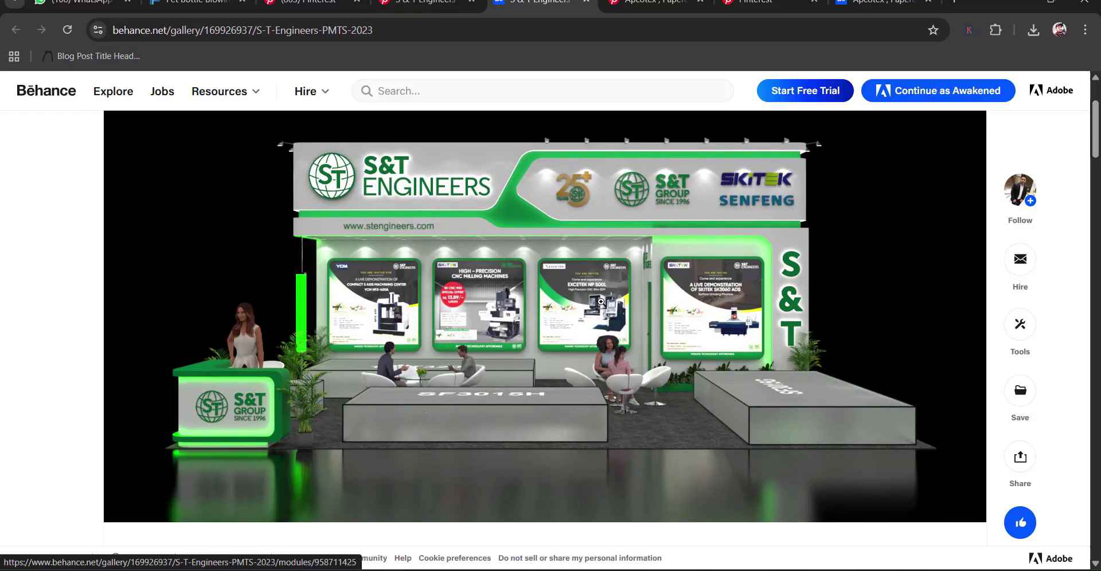
right_click(527, 239)
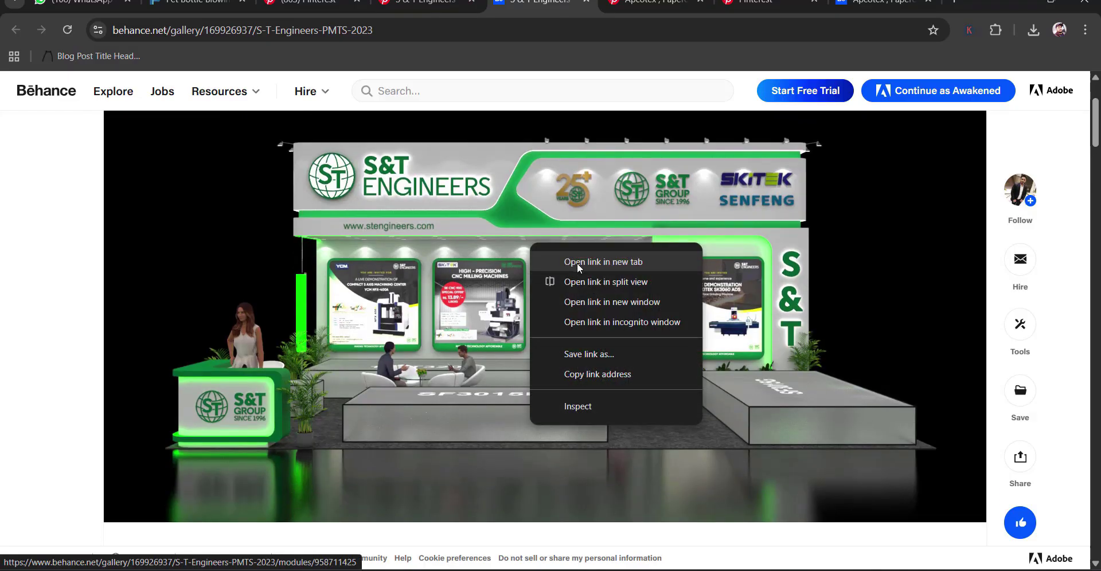
click(576, 256)
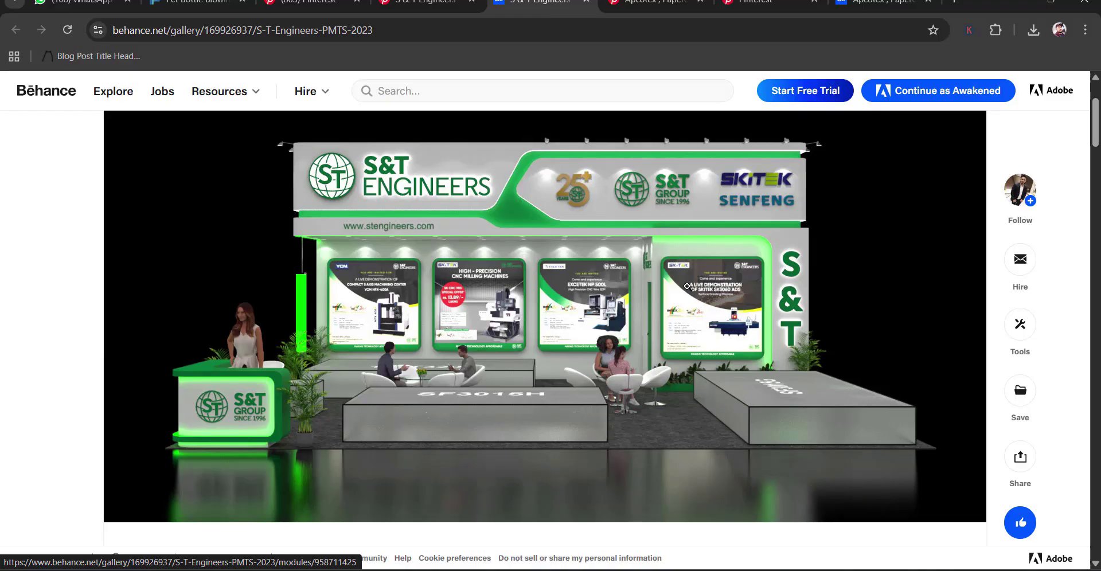
Compare the S&T Engineers stall render with the Pet Plast booth photo in Photos, and close the S&T Engineers Behance page.
click(732, 570)
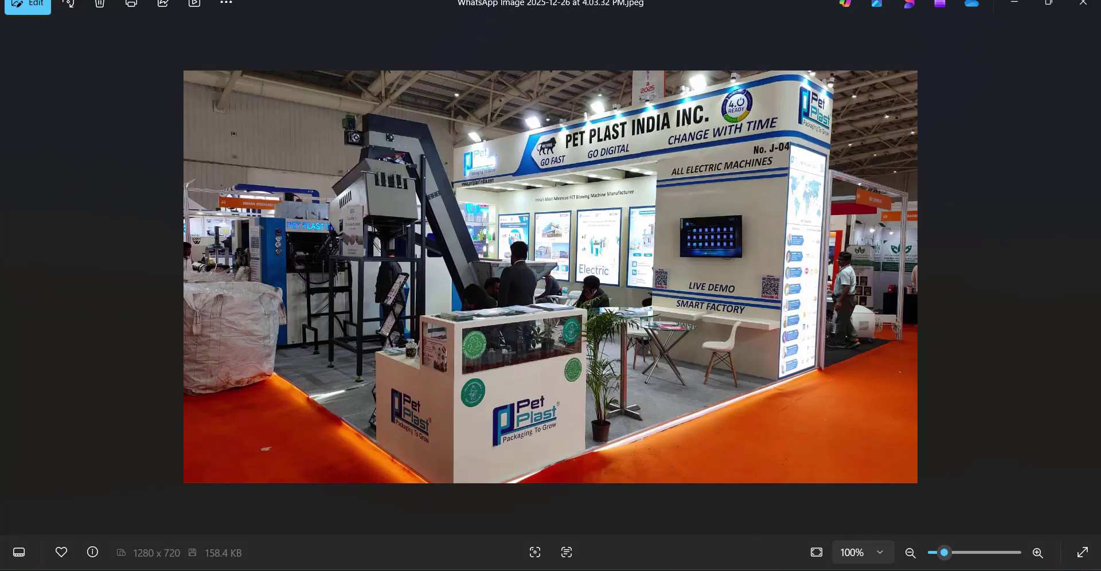
click(731, 570)
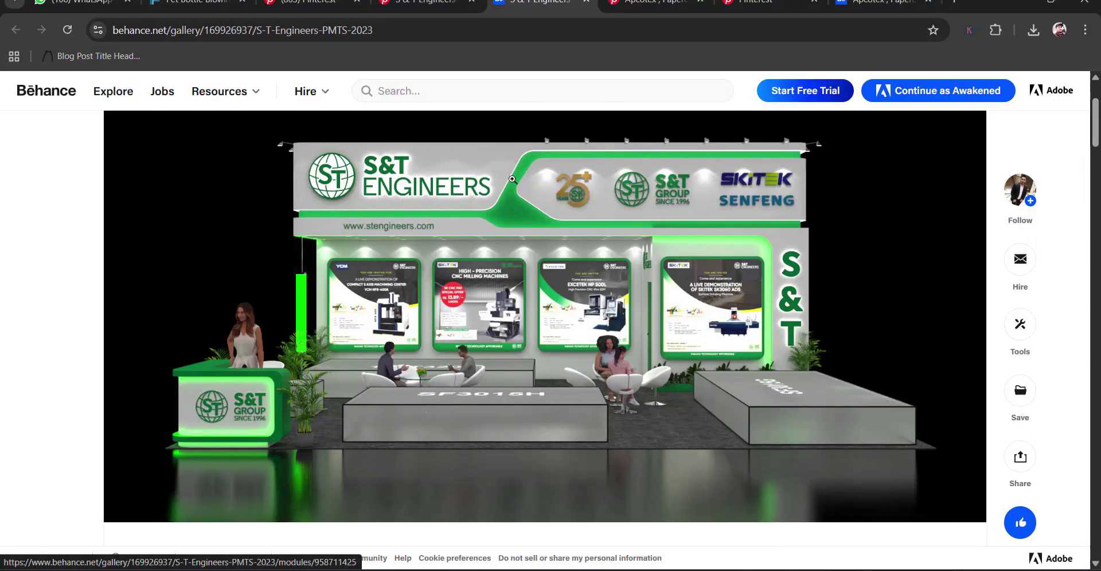
click(587, 2)
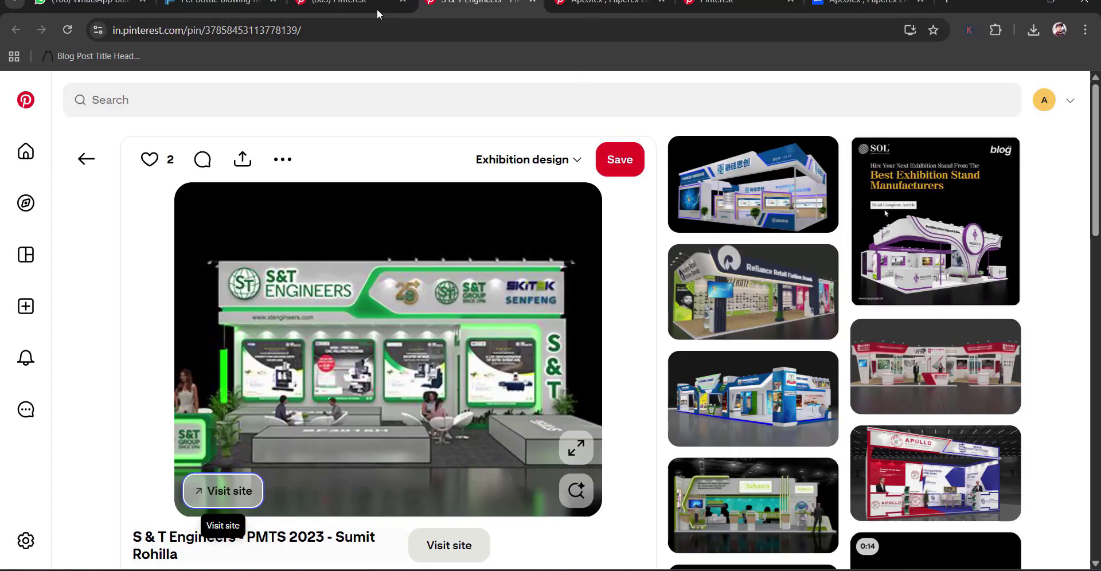
Browse the stalls related to the S&T Engineers pin and bring up the Apcotex, Paperex 2023 project on Behance.
scroll(437, 244, down, 9)
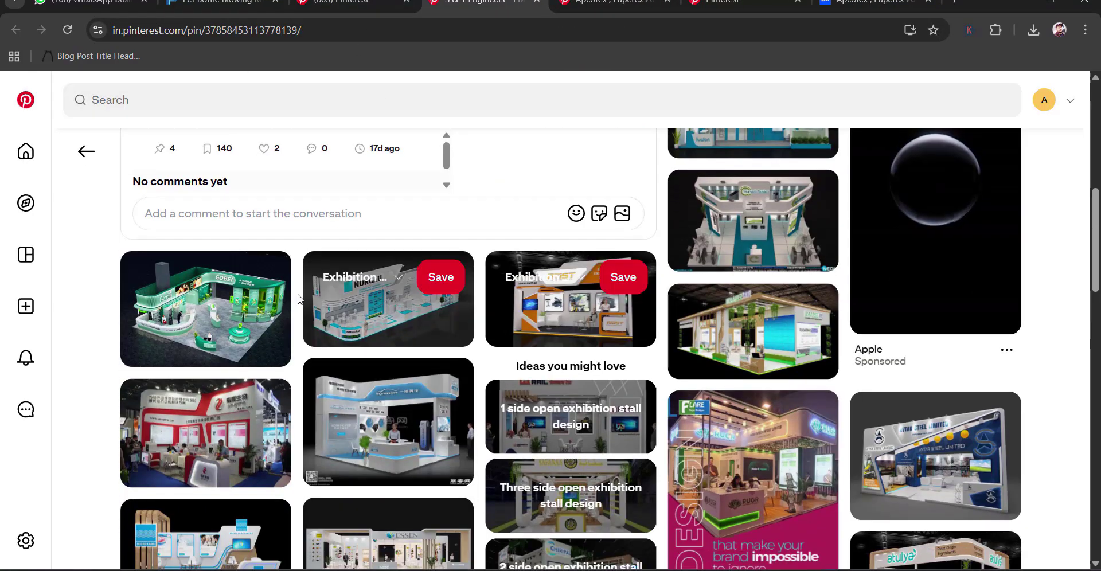
drag(1097, 275, 1060, 288)
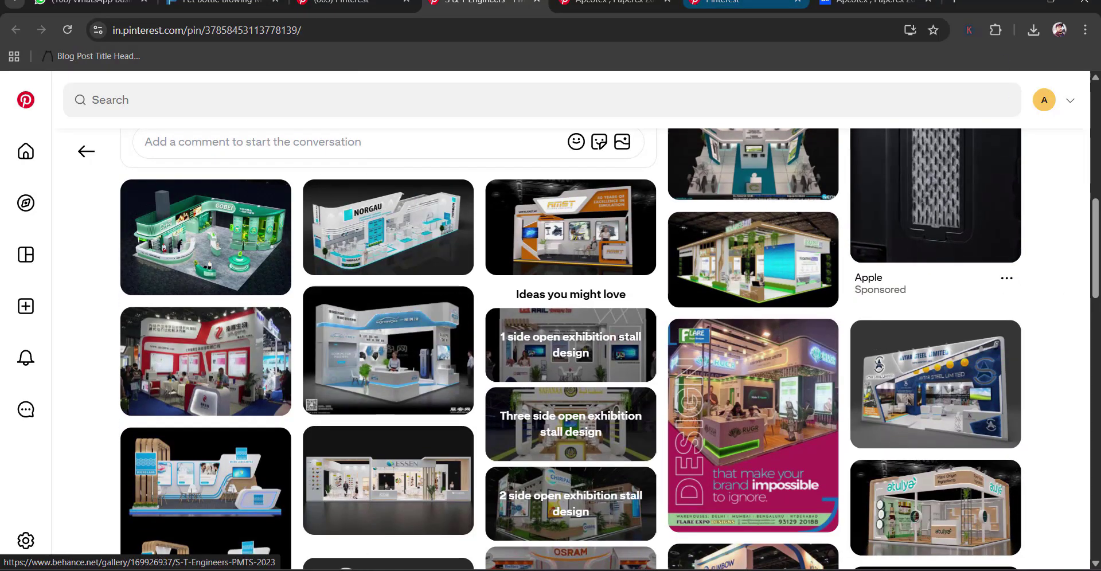
key(ctrl+Tab)
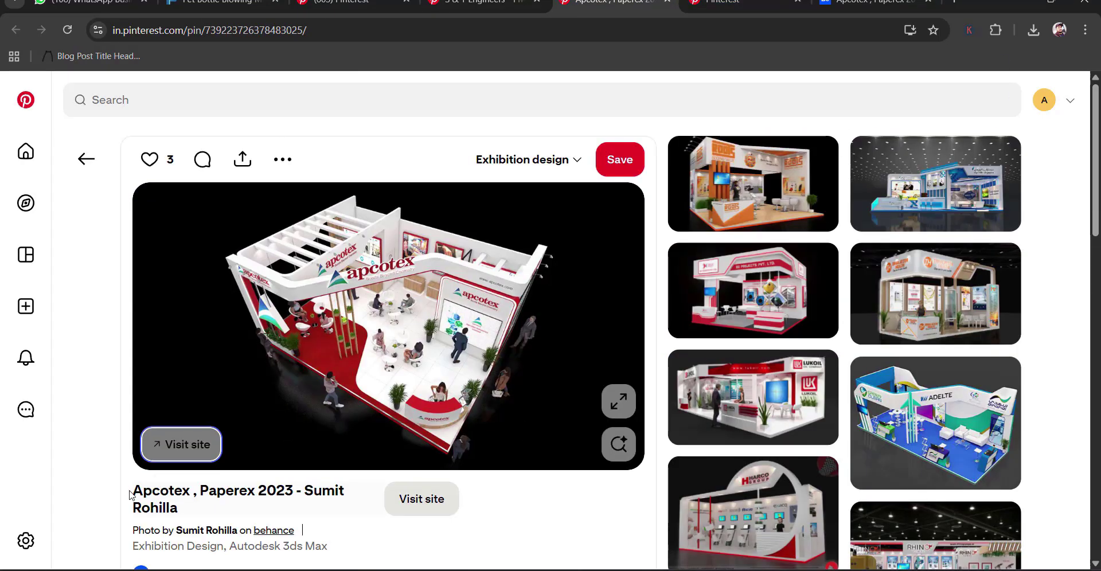
key(ctrl+Tab)
key(ctrl+shift+Tab)
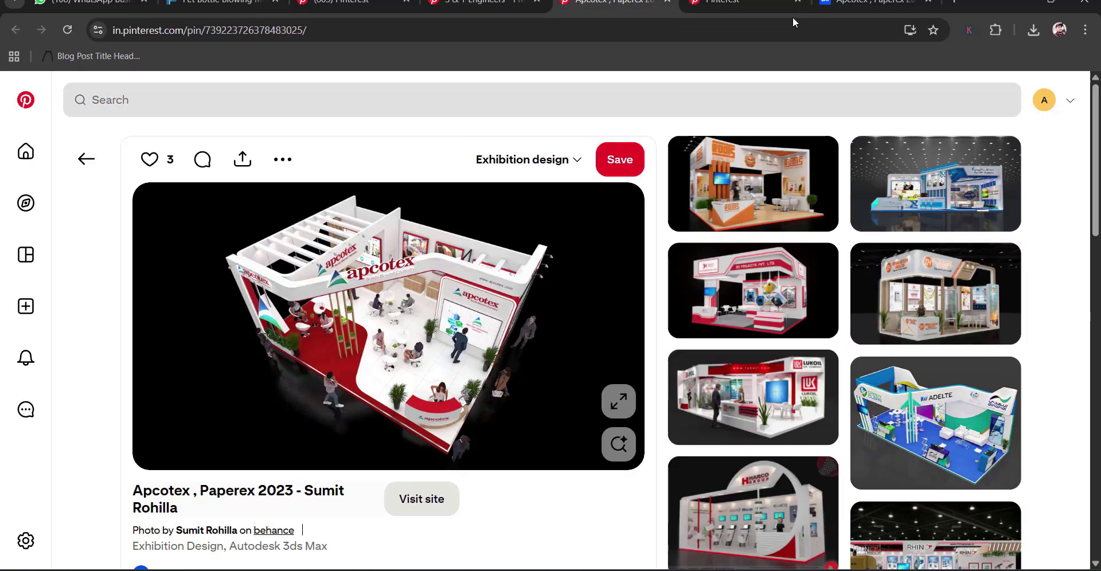
key(ctrl+Tab)
key(ctrl+Tab)
scroll(403, 324, down, 1)
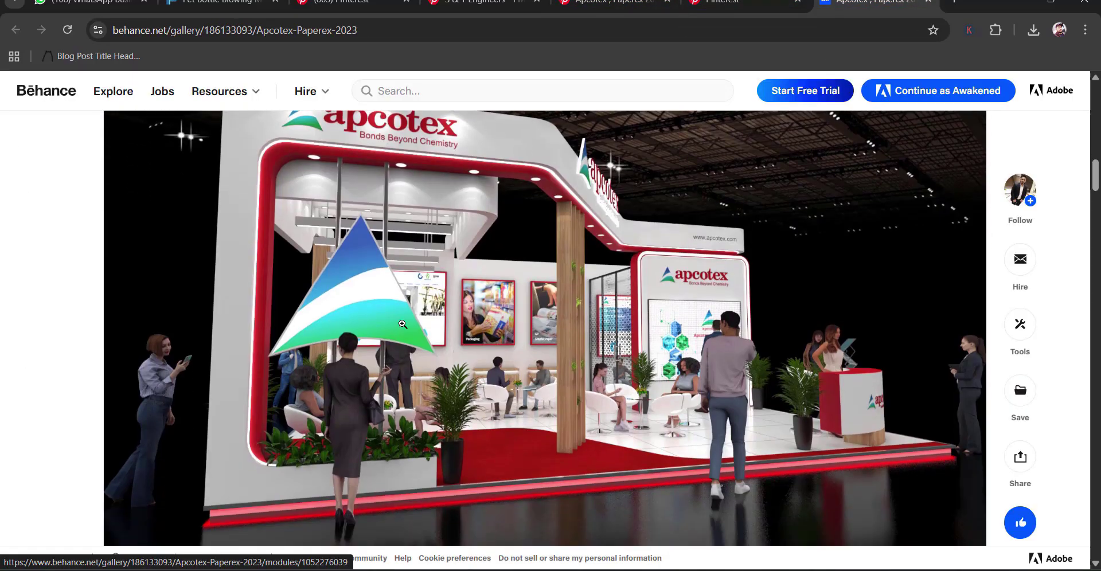
Enlarge the Apcotex stall render and look through its other views, ending on the perspective with the triangular logo.
right_click(485, 311)
click(373, 242)
click(373, 242)
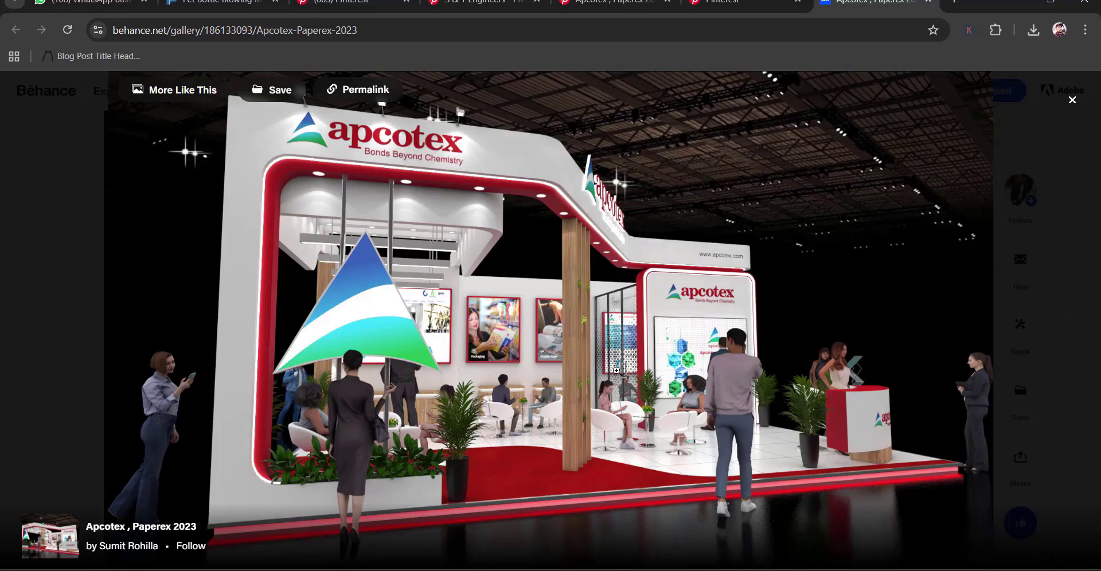
click(1064, 325)
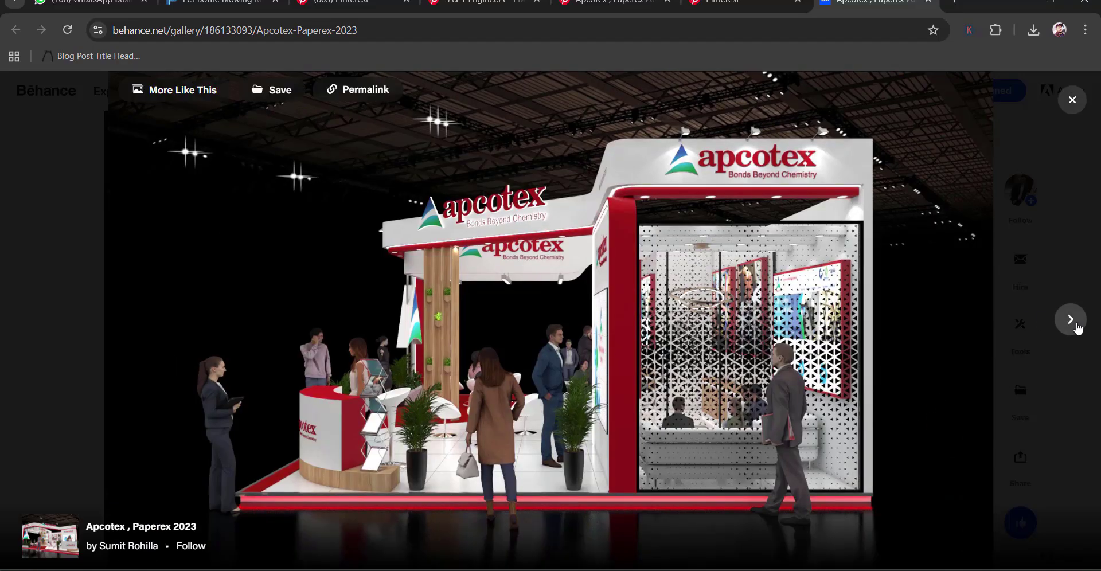
click(1071, 321)
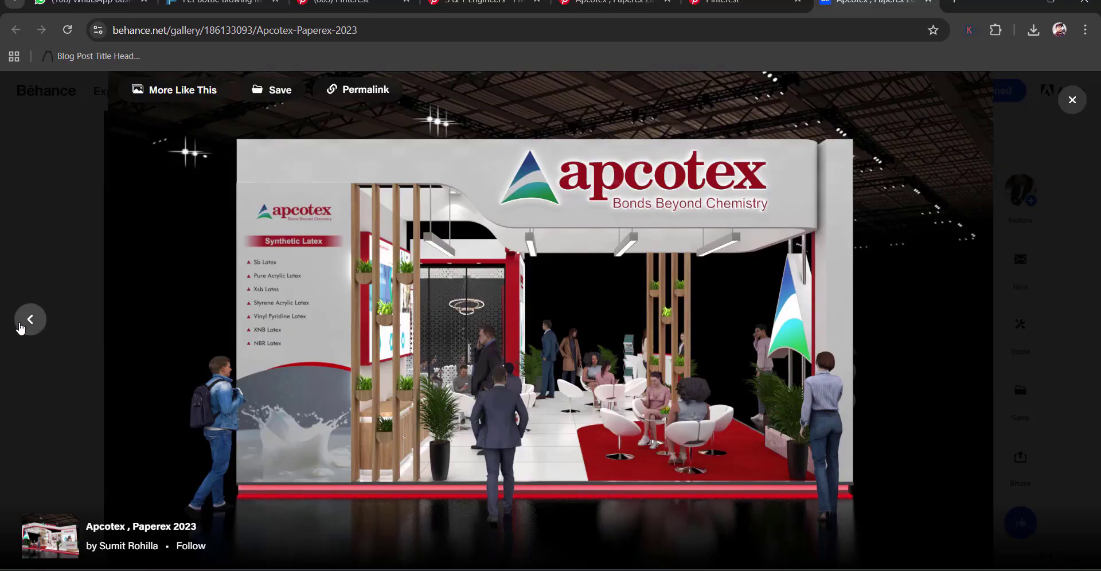
click(27, 324)
click(28, 324)
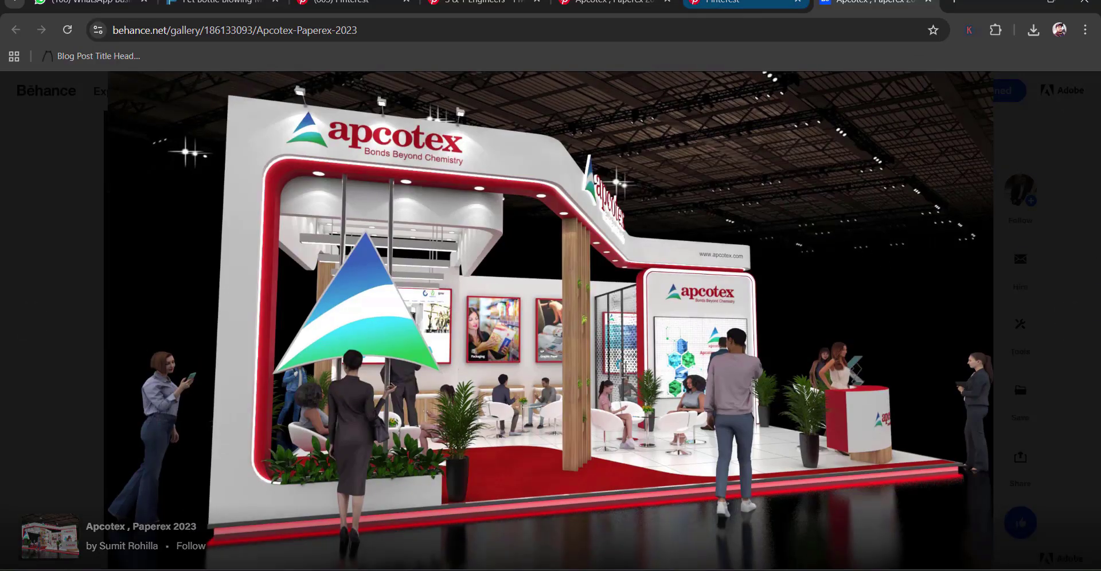
Return to the Pinterest results for "three side open exhibition stall design" and browse the stall references down past the related searches.
click(737, 3)
scroll(48, 333, down, 1)
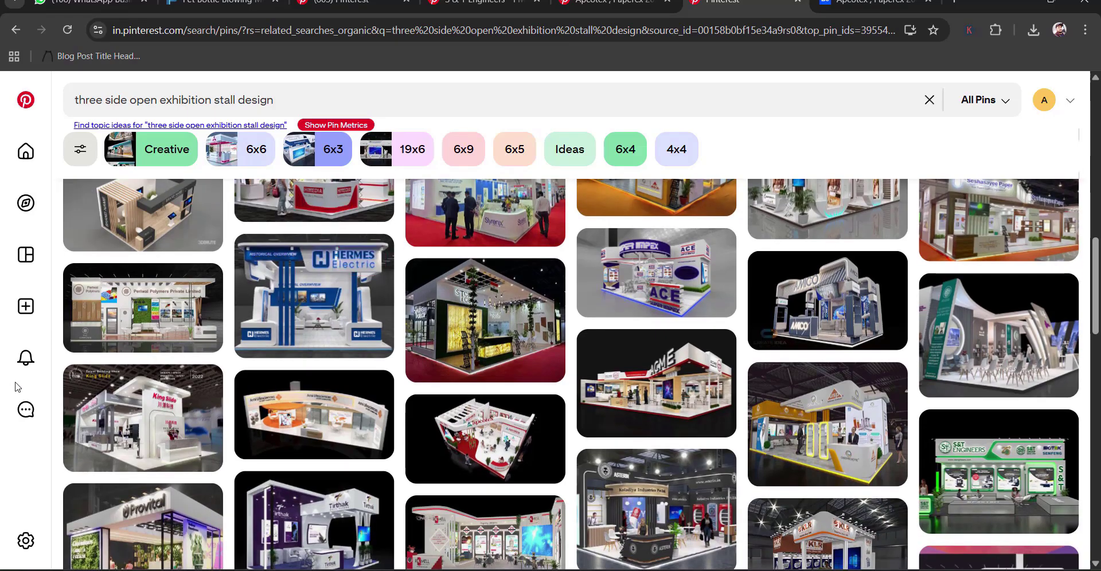
scroll(2, 371, down, 1)
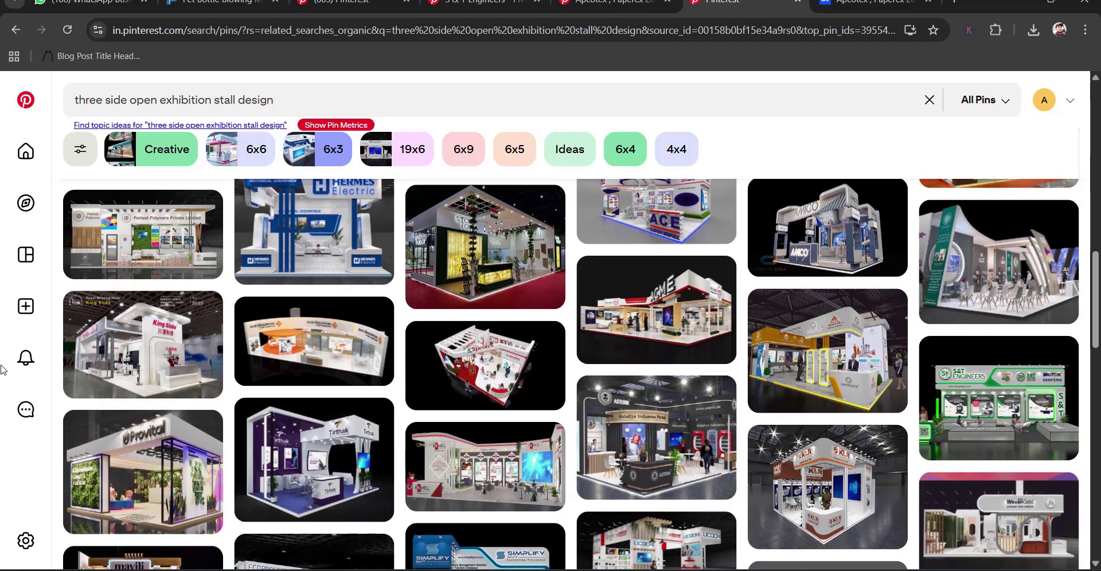
scroll(3, 370, down, 2)
scroll(16, 332, down, 2)
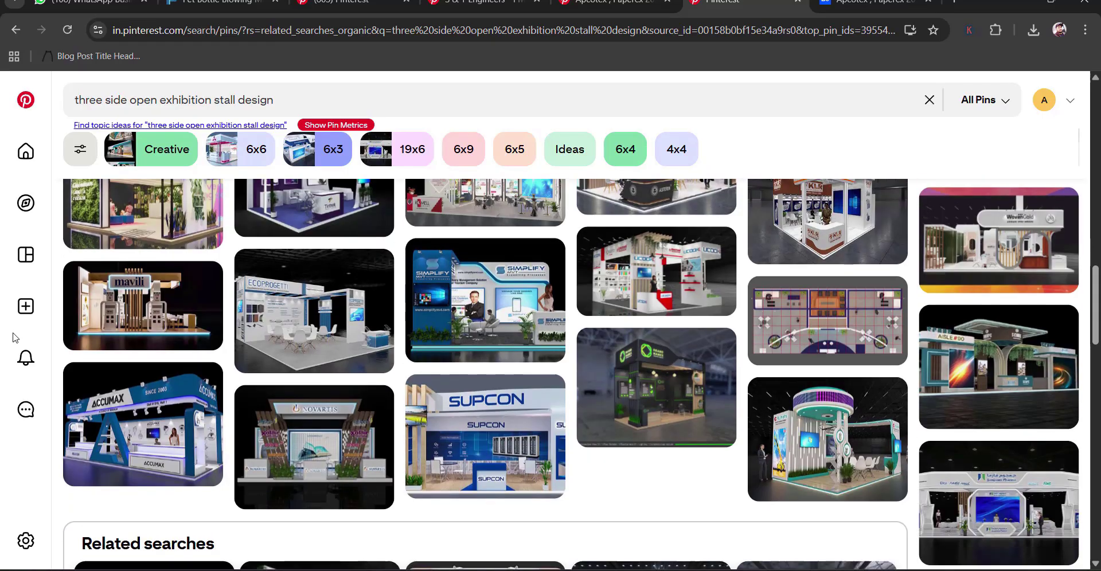
scroll(517, 367, down, 3)
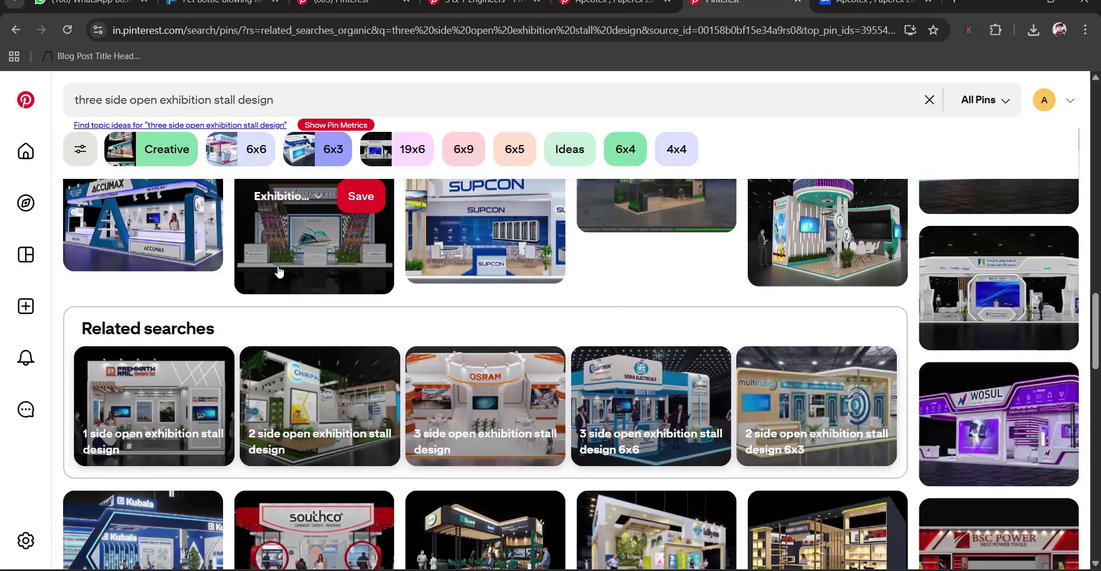
scroll(106, 344, down, 2)
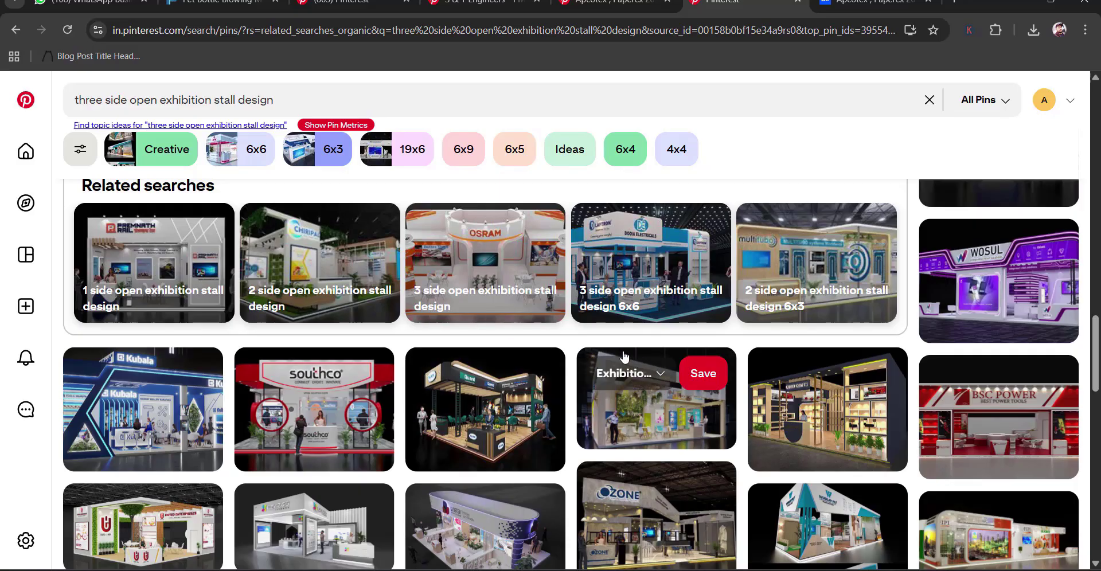
Open the purple WOSUL booth pin, and from its related pins open the front view of the same booth.
click(998, 281)
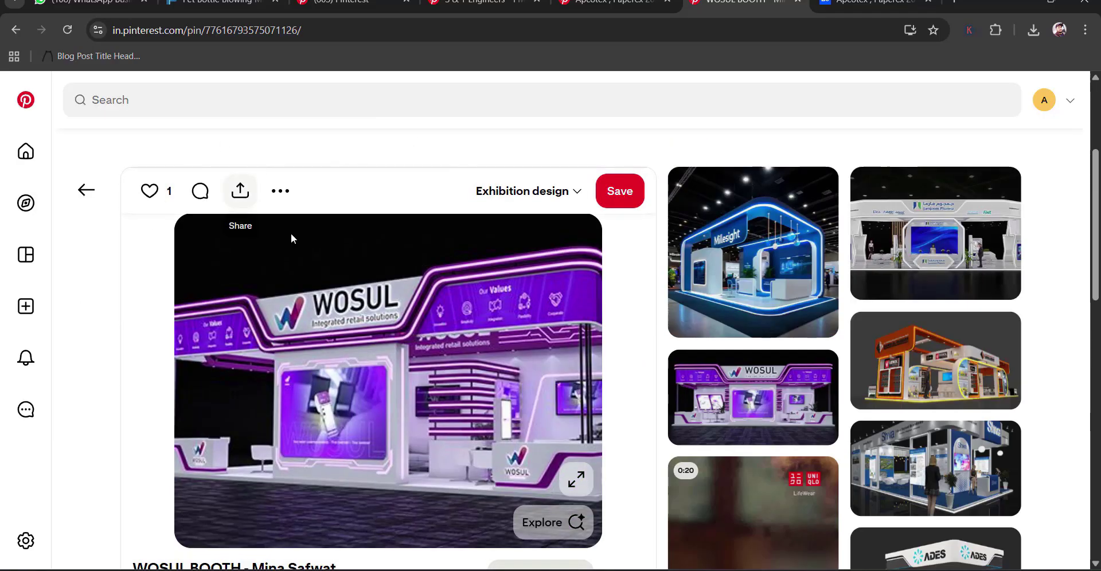
scroll(358, 276, down, 1)
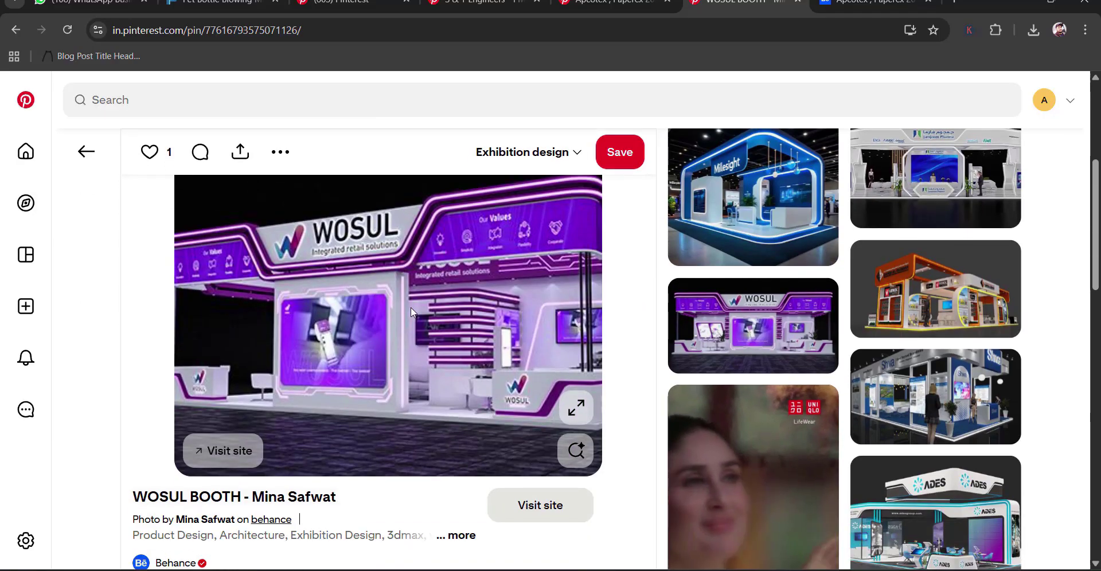
scroll(410, 307, up, 1)
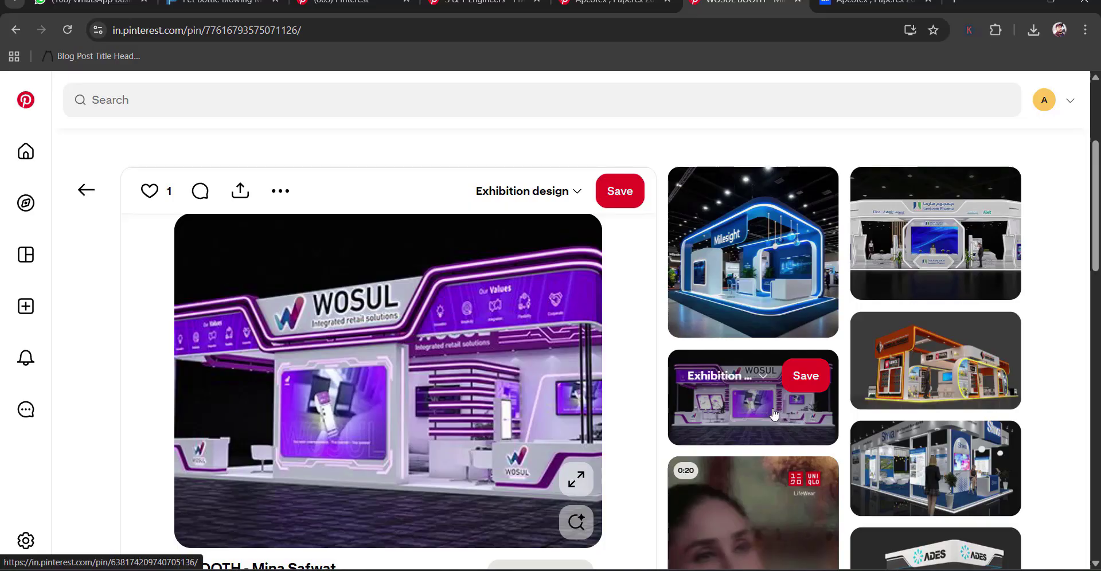
click(752, 408)
scroll(376, 342, down, 3)
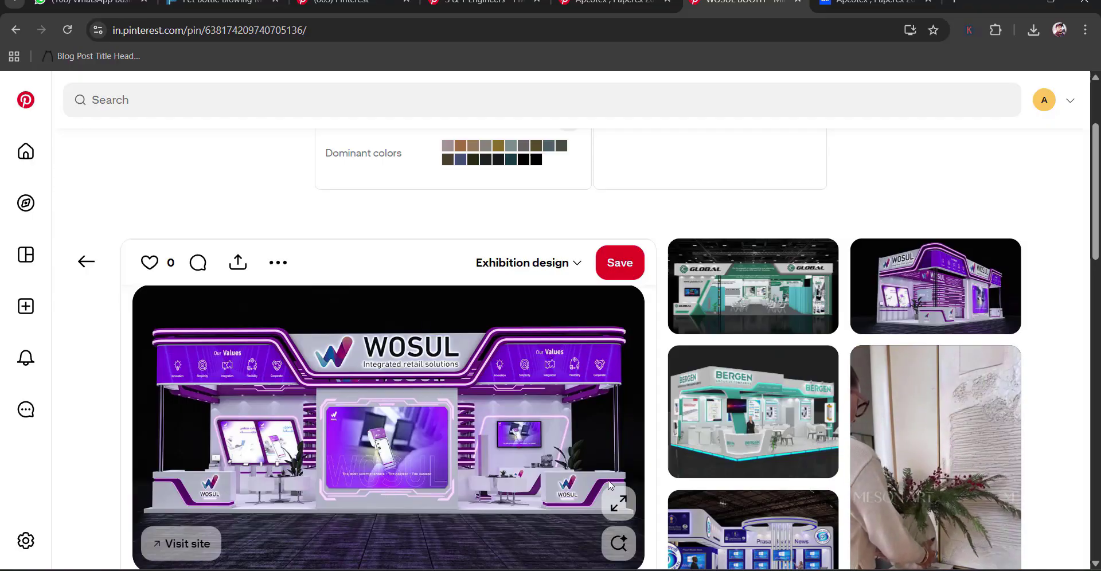
Switch to Photos to inspect the fascia logo on the Pet Plast booth photo up close, and minimize the photo window.
click(803, 569)
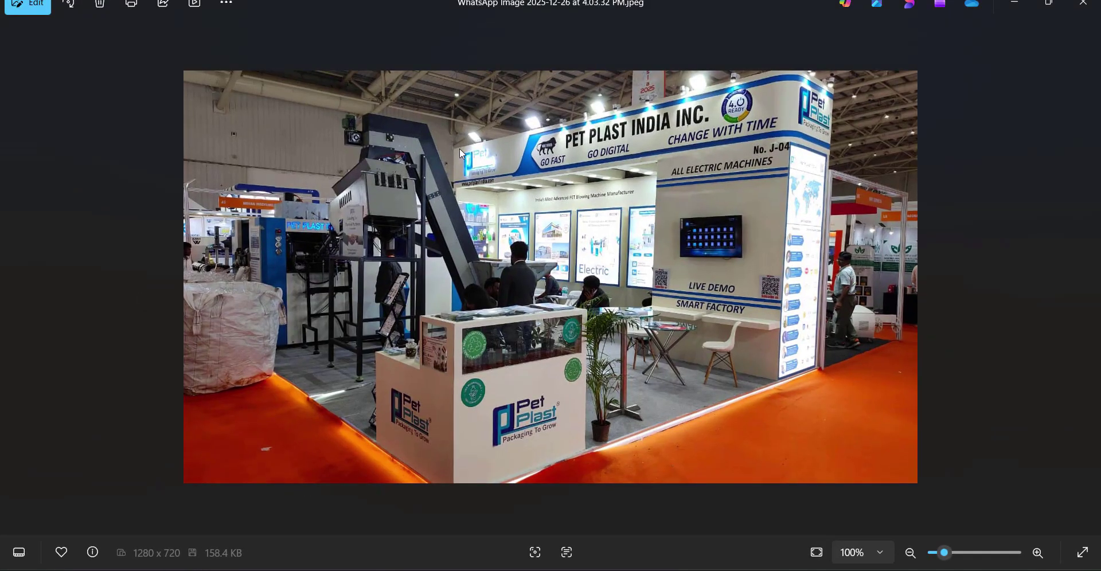
scroll(485, 152, up, 4)
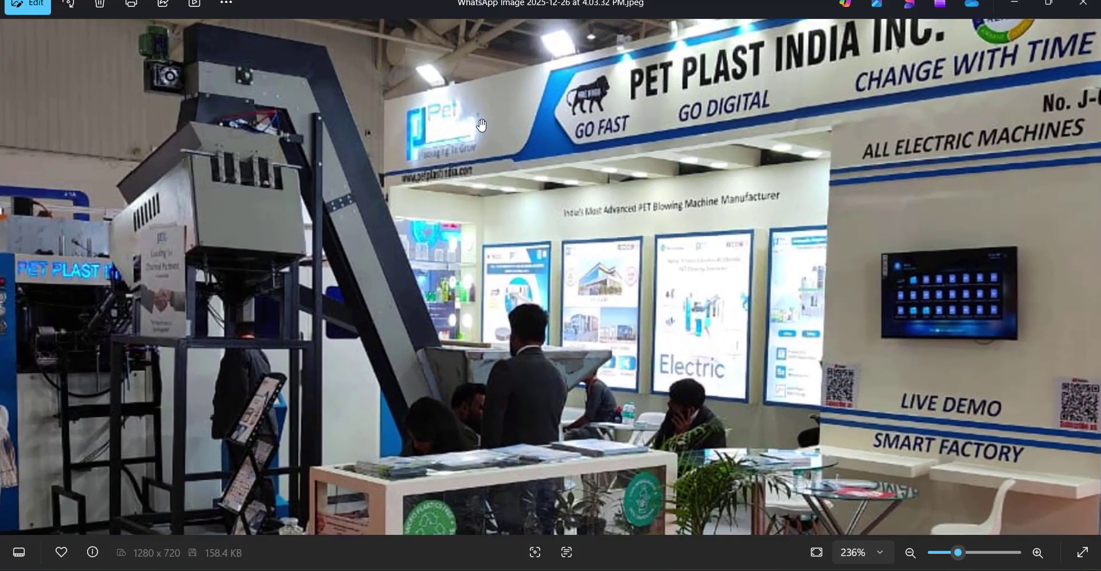
scroll(489, 135, down, 3)
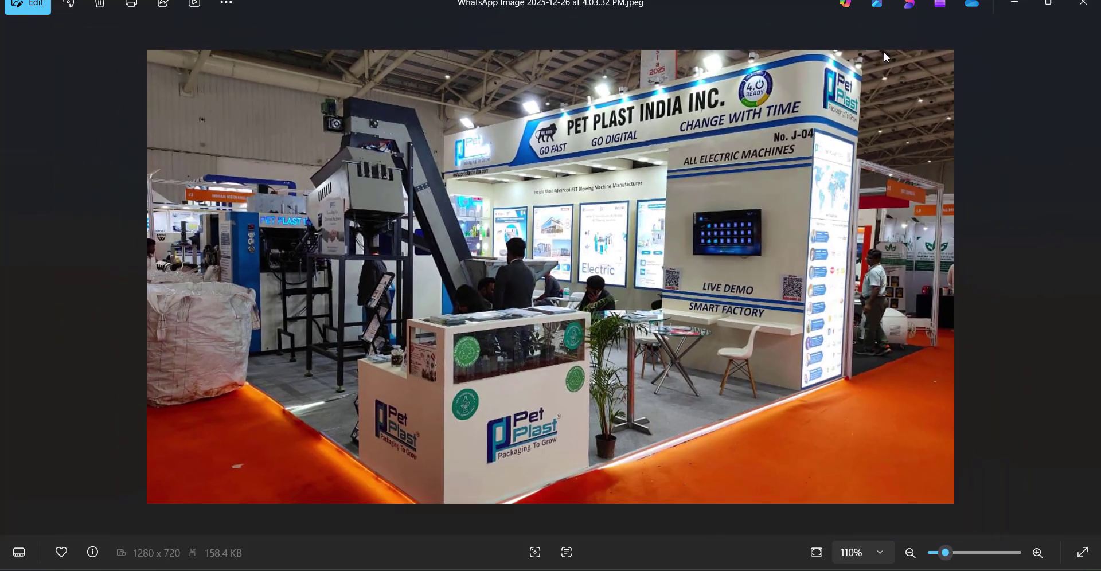
scroll(702, 144, down, 1)
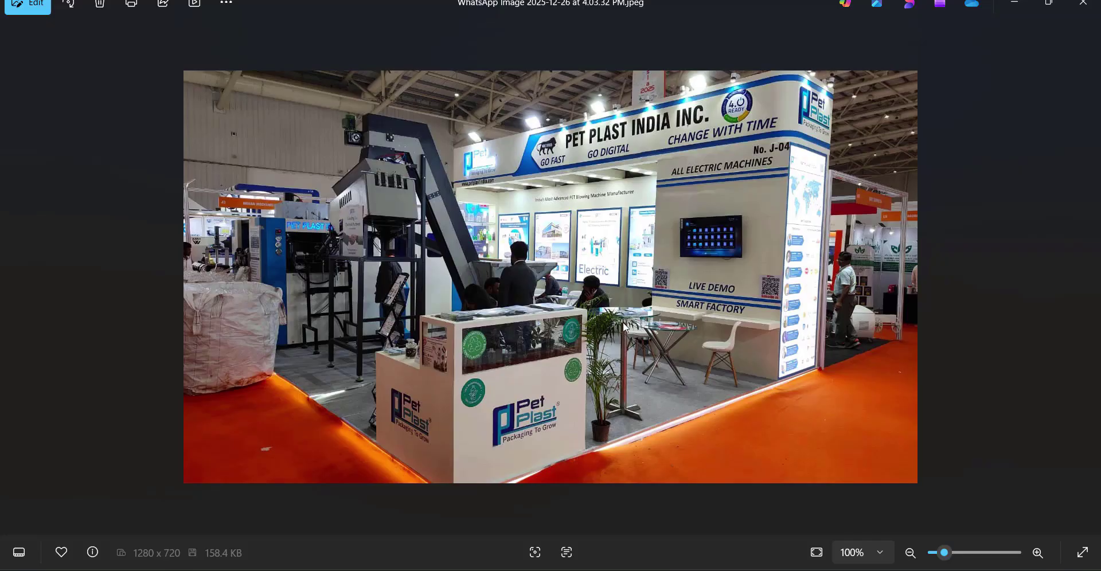
click(1028, 2)
Visit the WOSUL BOOTH project page on Behance from its pin and examine the booth renders from different angles.
scroll(316, 360, down, 2)
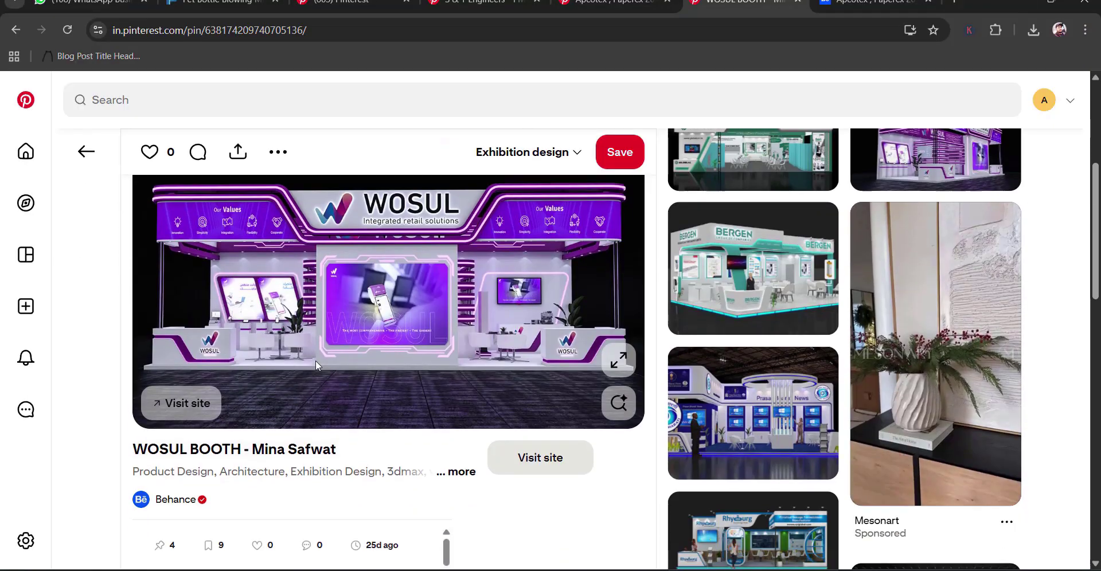
scroll(405, 323, up, 1)
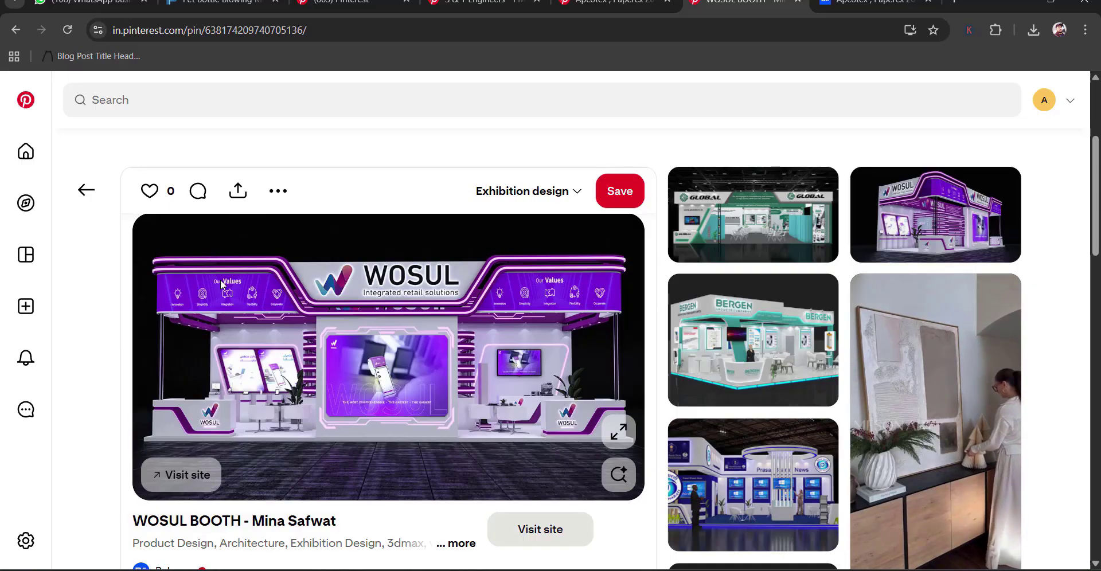
click(170, 473)
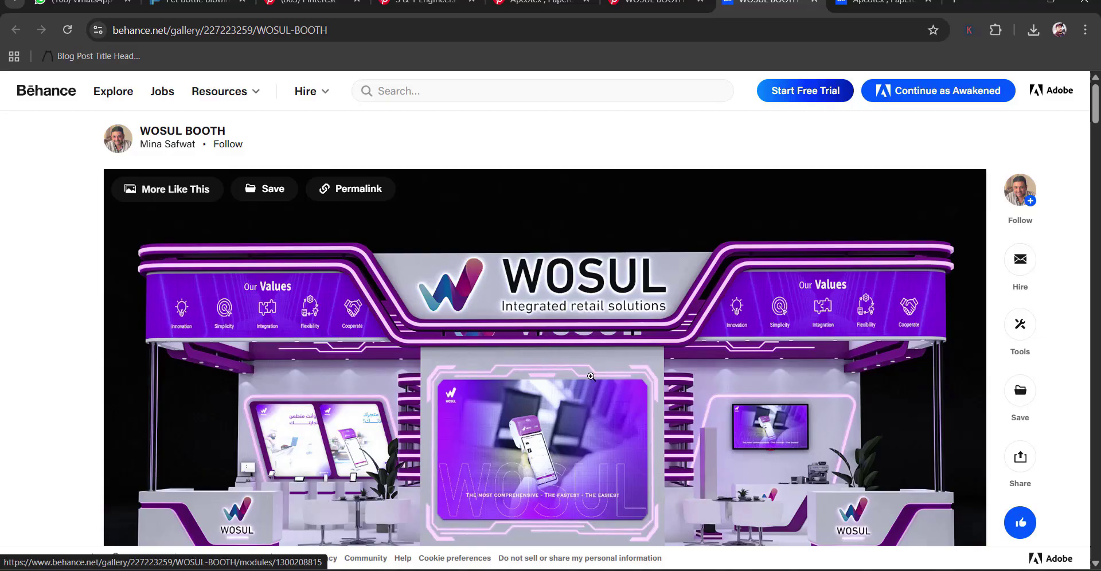
scroll(781, 309, down, 12)
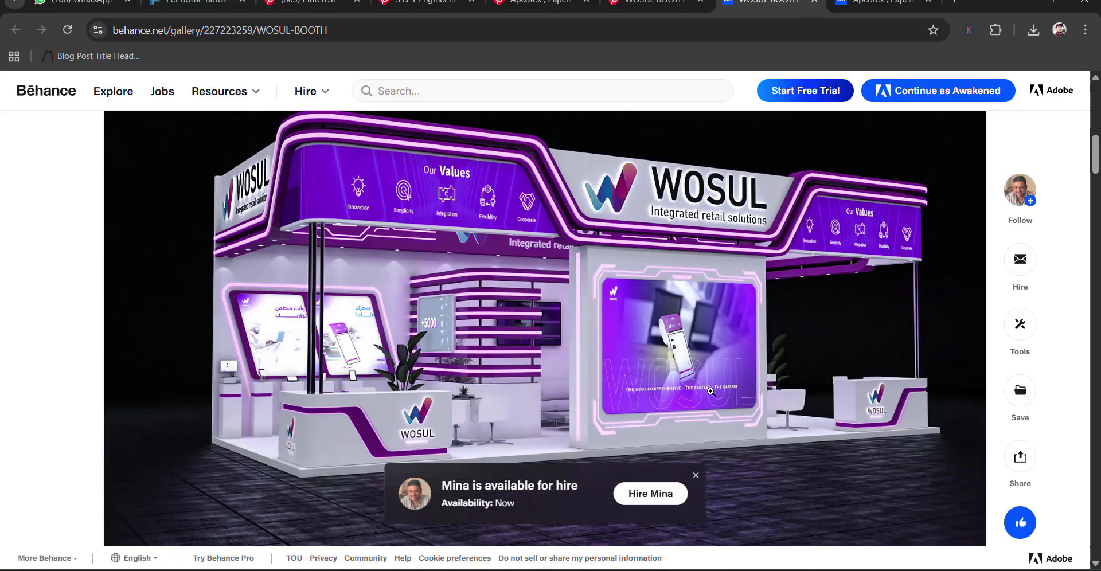
scroll(711, 389, down, 15)
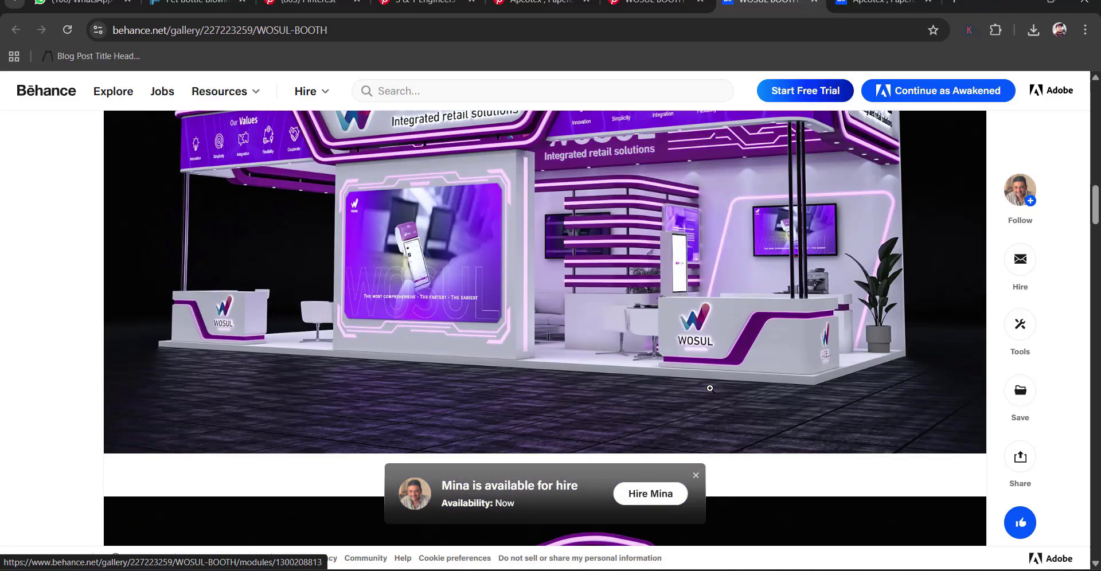
scroll(712, 379, down, 6)
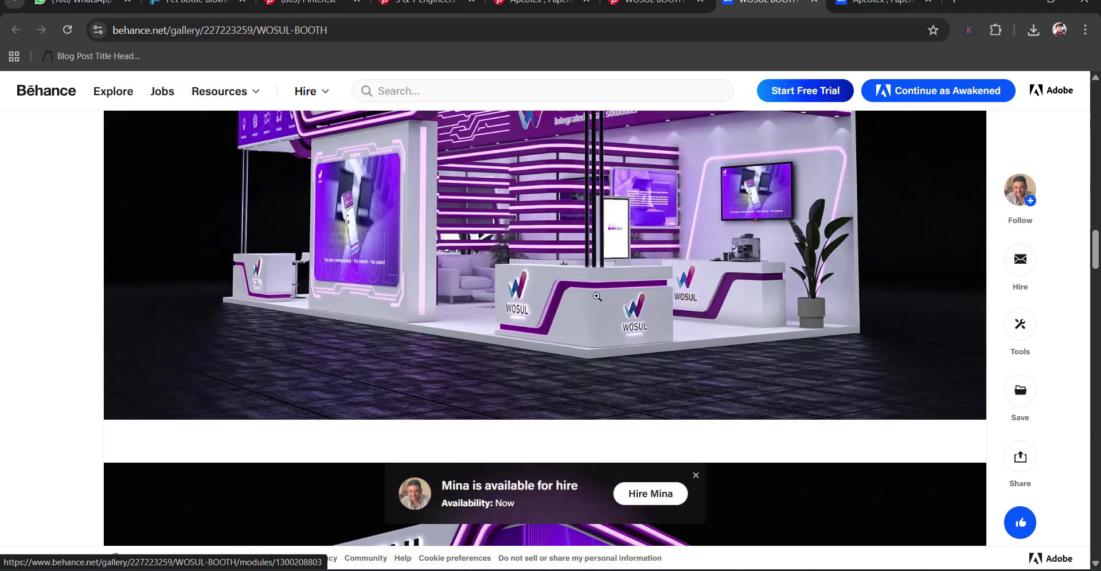
Leave the WOSUL BOOTH Behance page and browse the similar stall designs beneath its Pinterest pin.
key(ctrl+shift+Tab)
scroll(456, 160, down, 4)
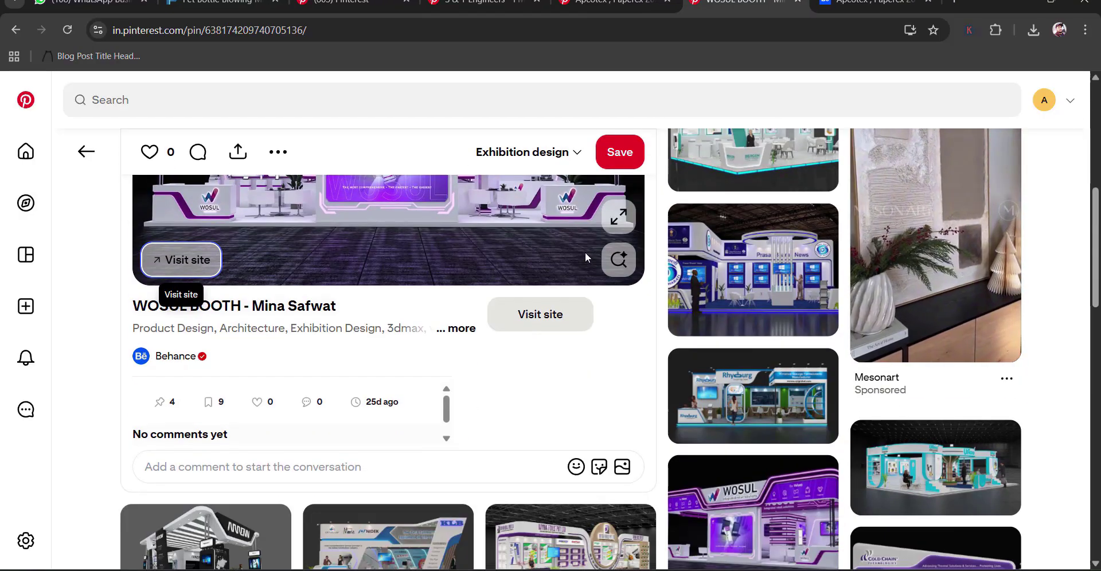
scroll(373, 230, down, 4)
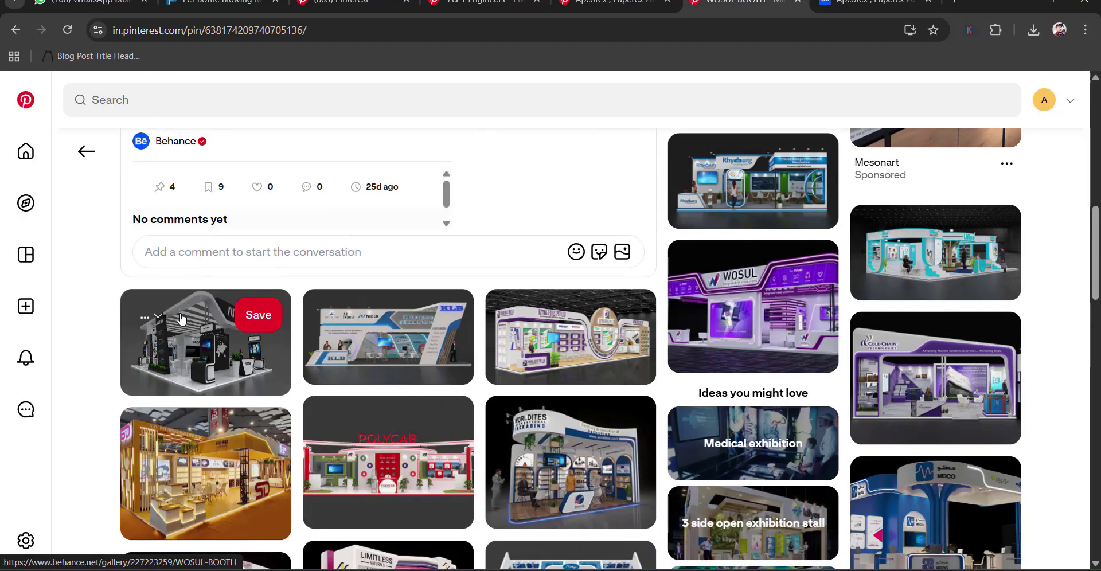
scroll(98, 345, down, 3)
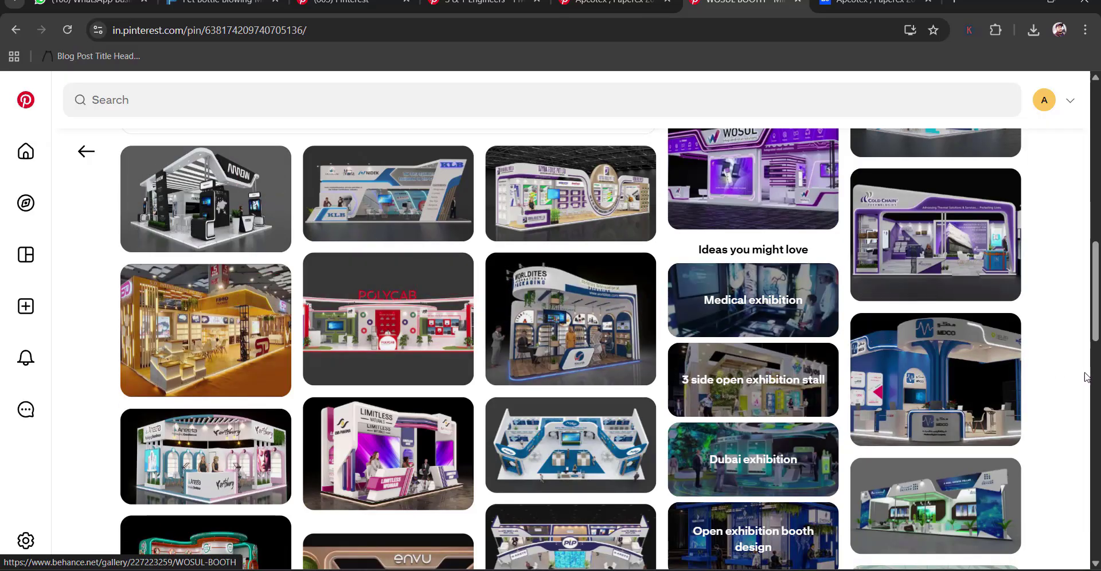
scroll(1086, 378, down, 1)
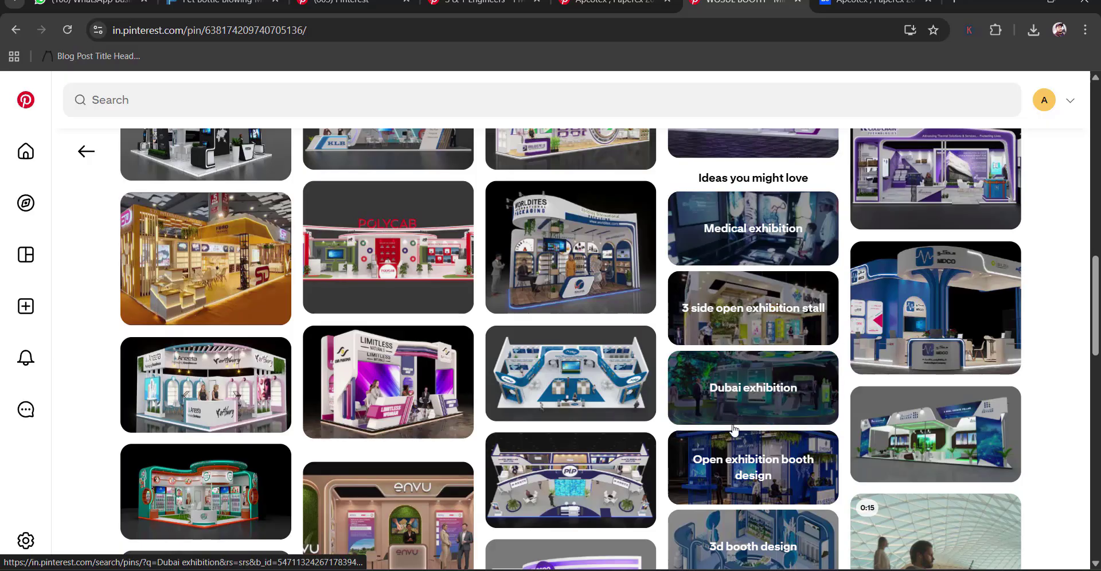
Examine more of the related exhibition stall designs further down the WOSUL BOOTH pin page for ideas.
scroll(1067, 373, down, 2)
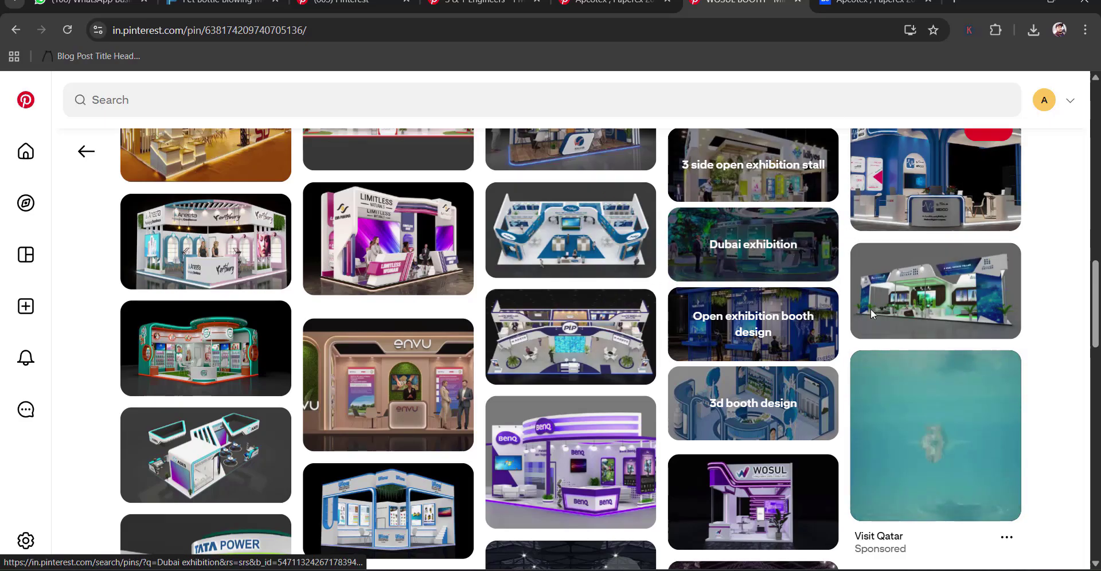
scroll(209, 380, down, 2)
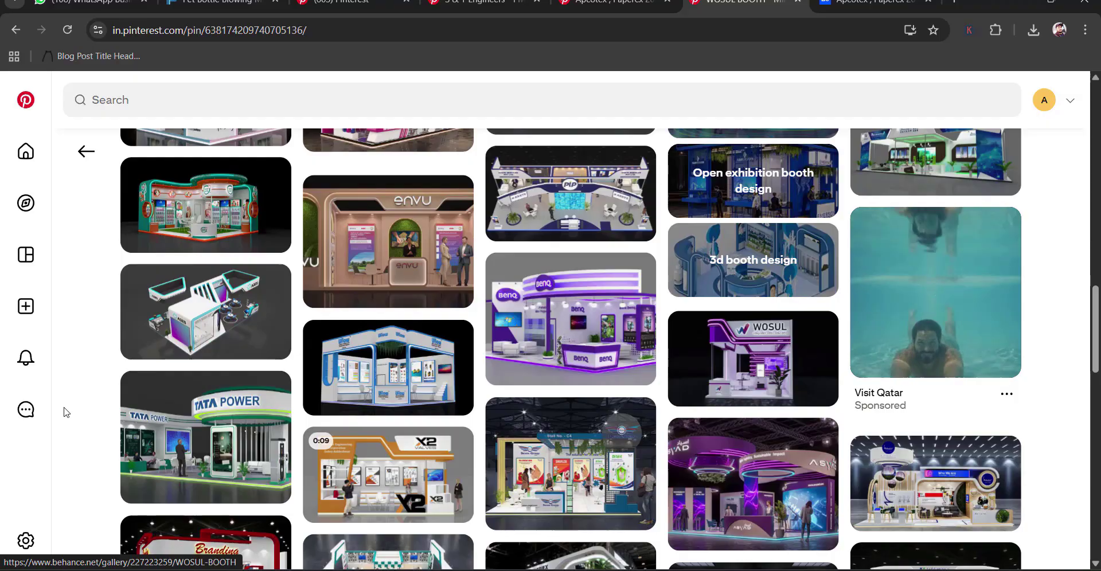
scroll(66, 411, down, 2)
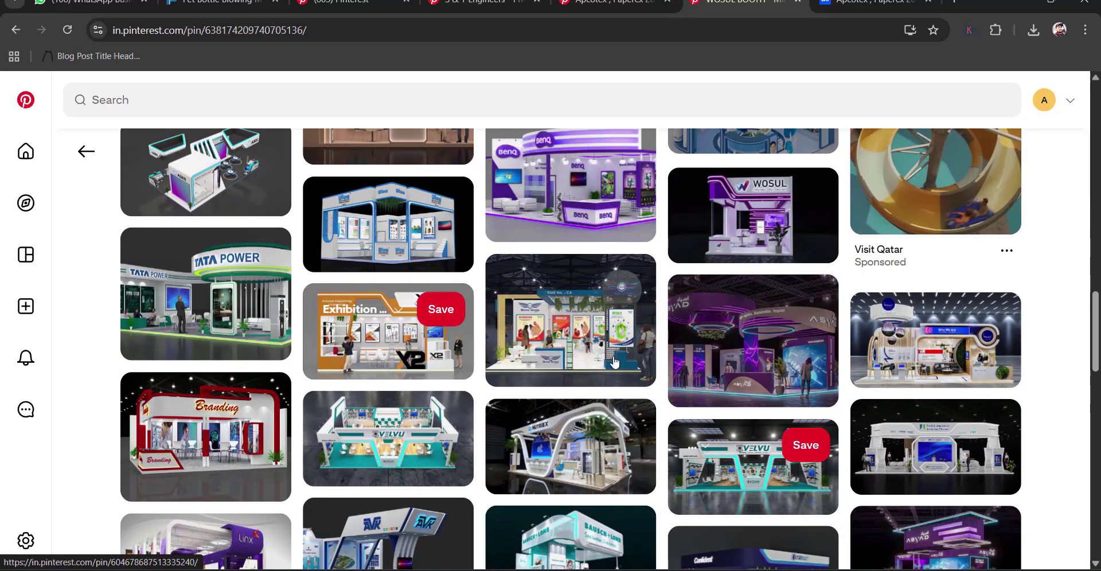
scroll(479, 221, up, 3)
scroll(479, 221, up, 1)
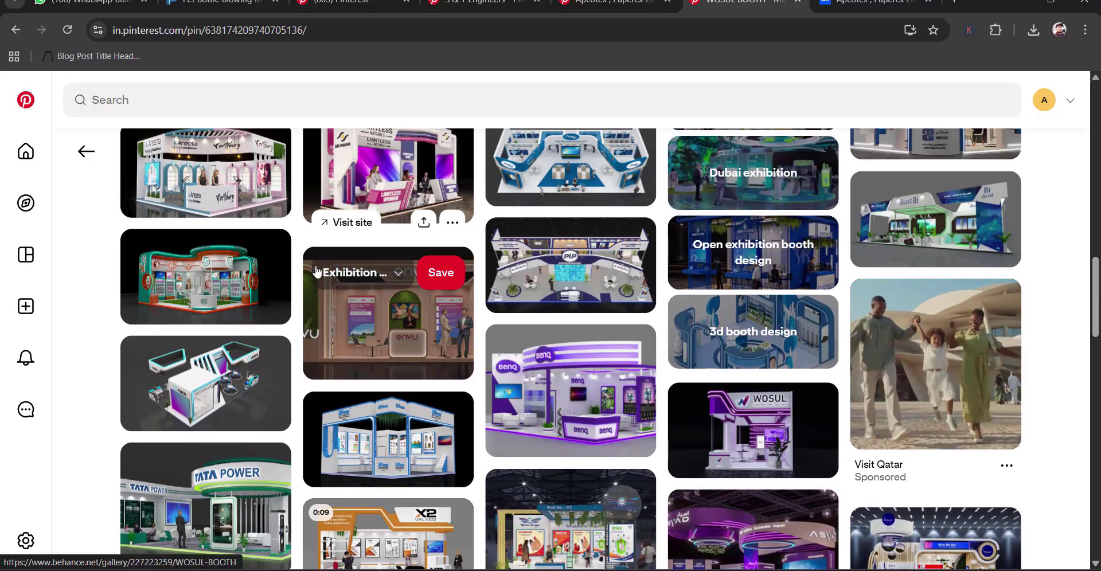
scroll(668, 346, down, 5)
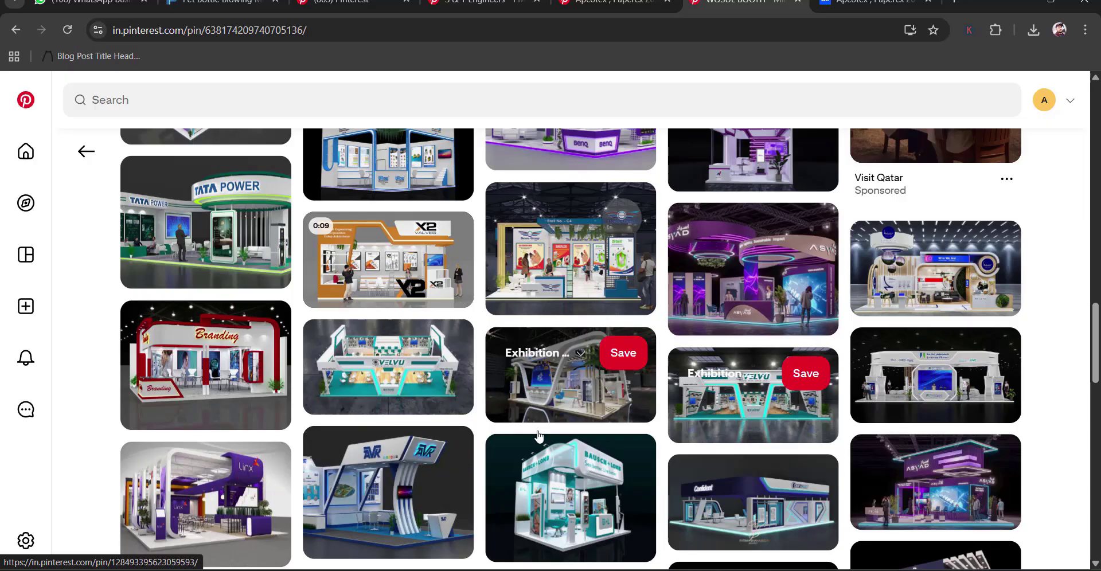
scroll(413, 367, down, 3)
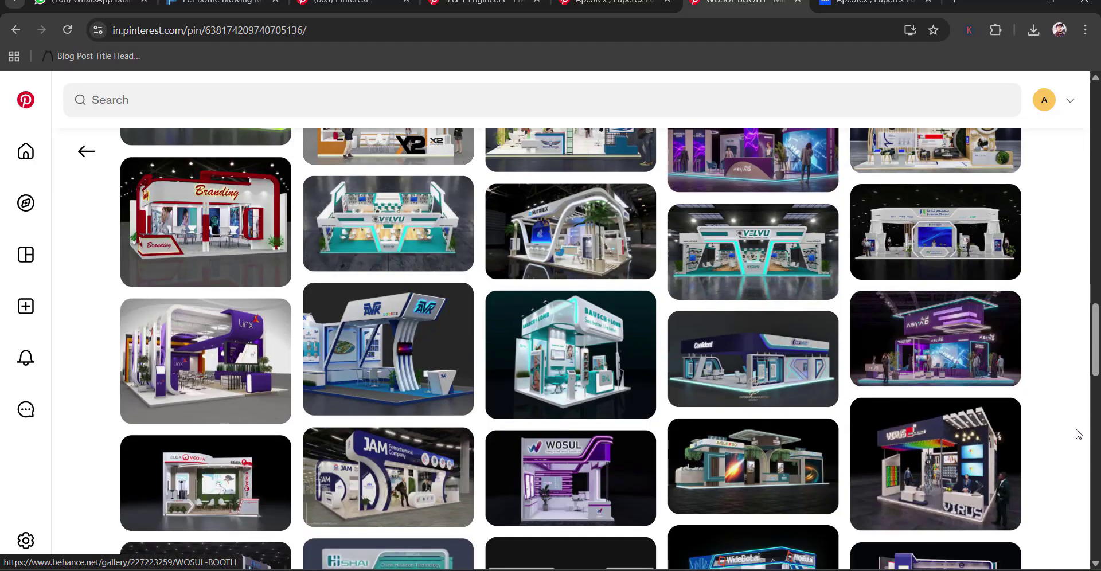
scroll(130, 413, down, 5)
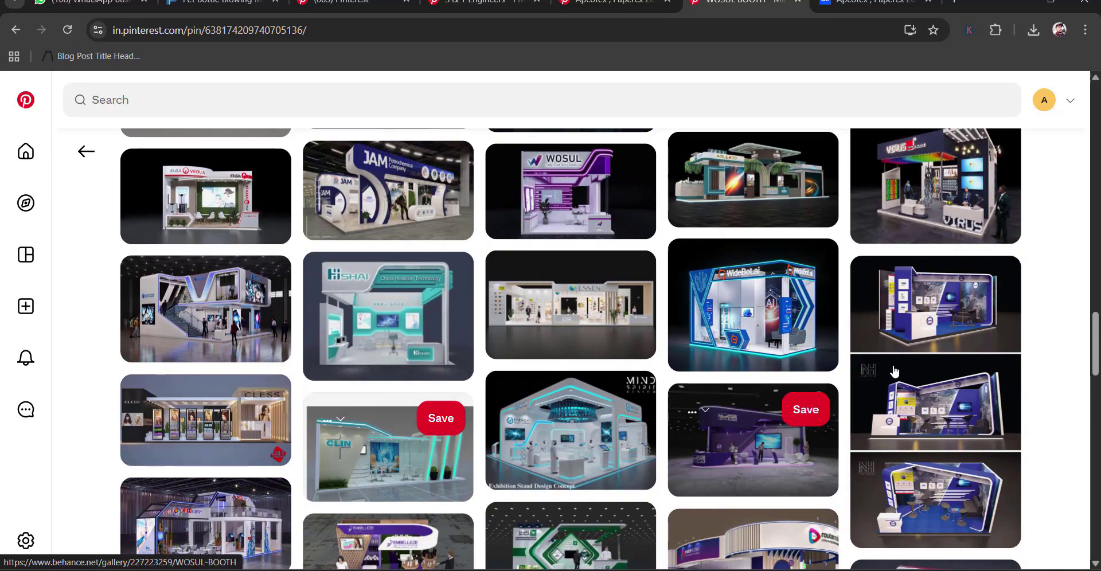
scroll(280, 344, down, 1)
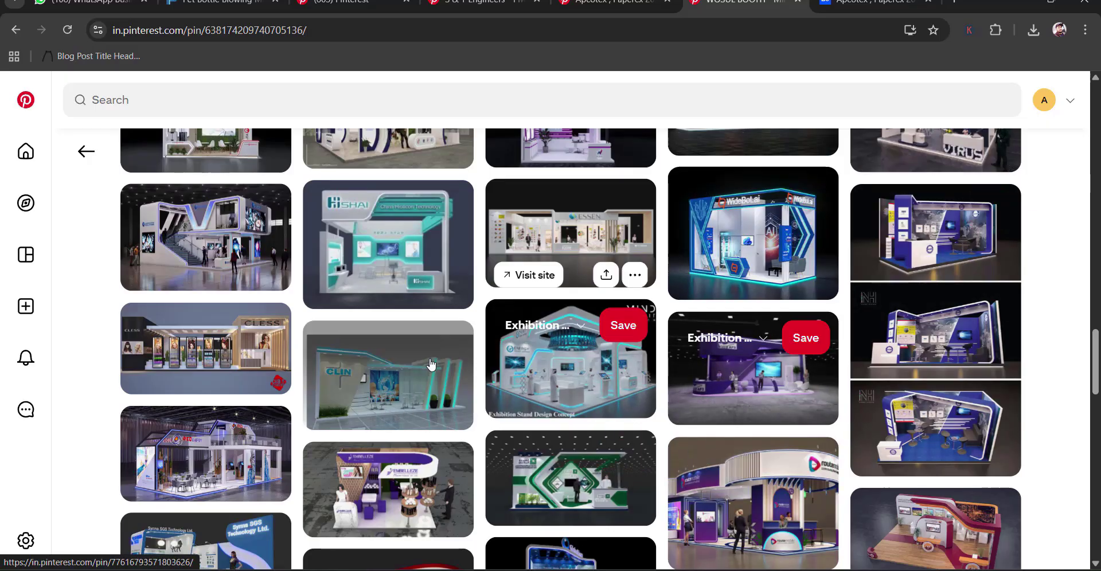
Open the white and cyan Energy exhibition stand pin and look through the related designs beneath it.
click(580, 381)
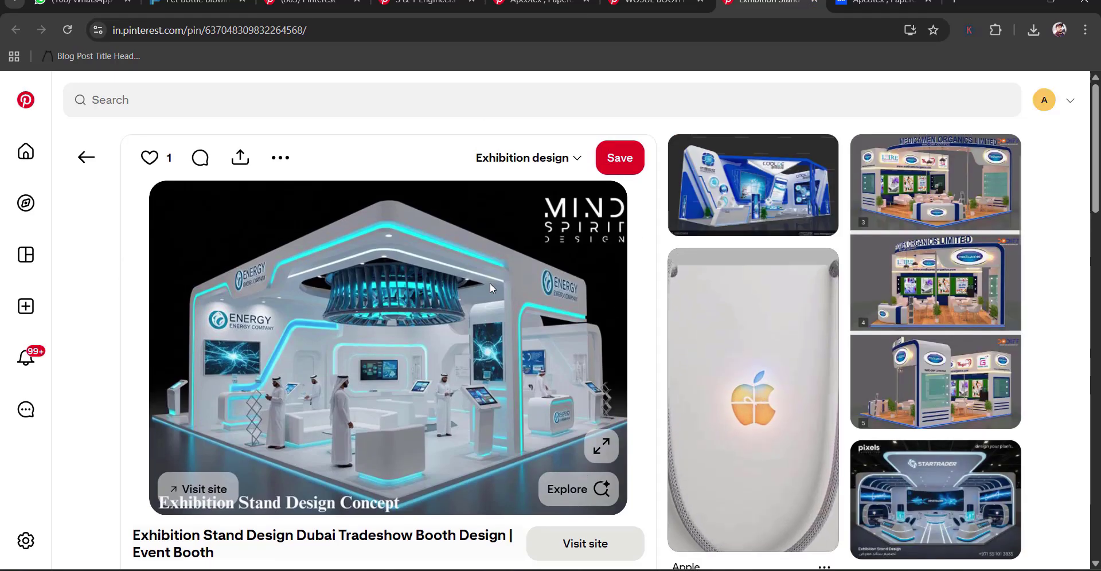
scroll(490, 284, down, 6)
scroll(103, 401, down, 1)
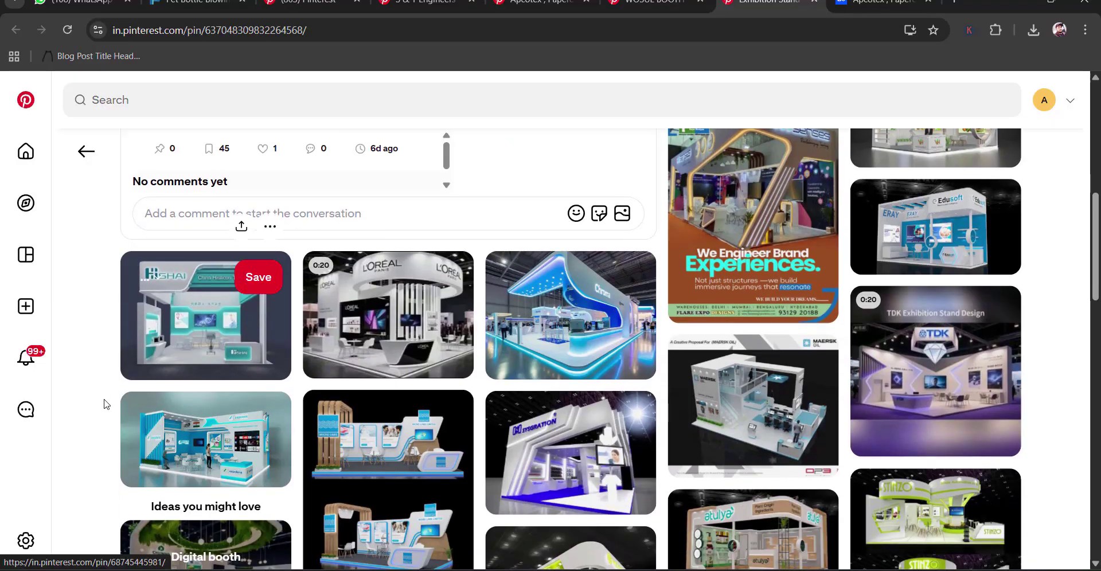
scroll(368, 432, down, 2)
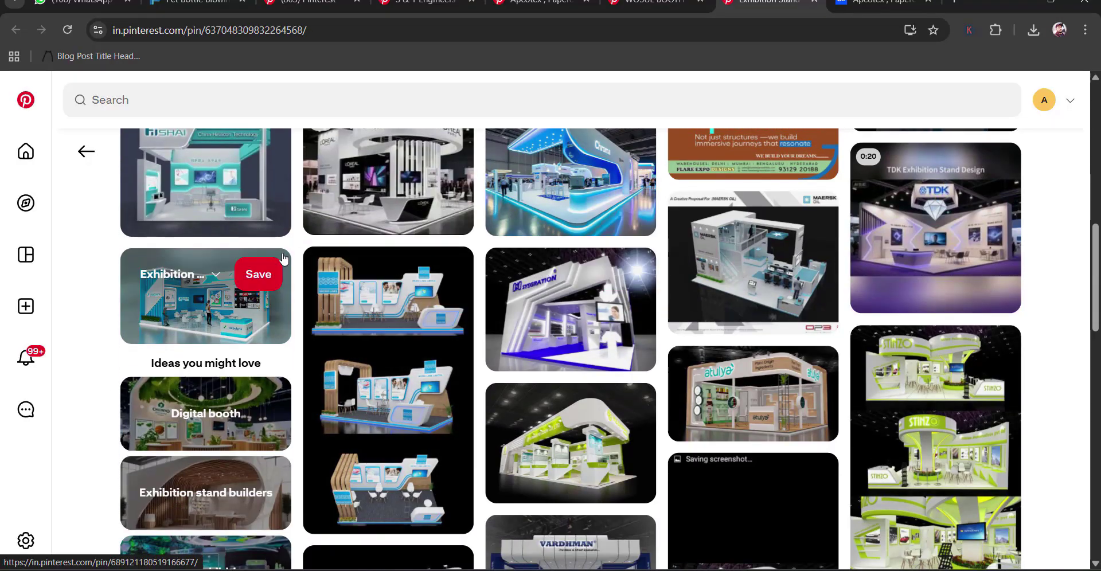
Return to the WOSUL BOOTH pin page and continue looking through its related stall designs.
click(654, 1)
scroll(573, 172, down, 3)
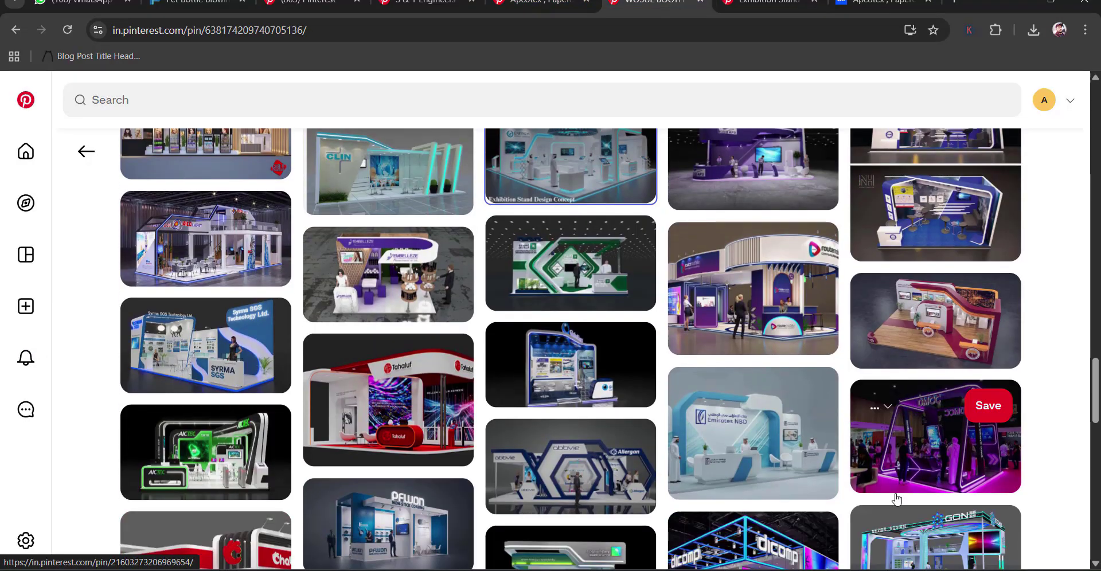
scroll(941, 324, down, 2)
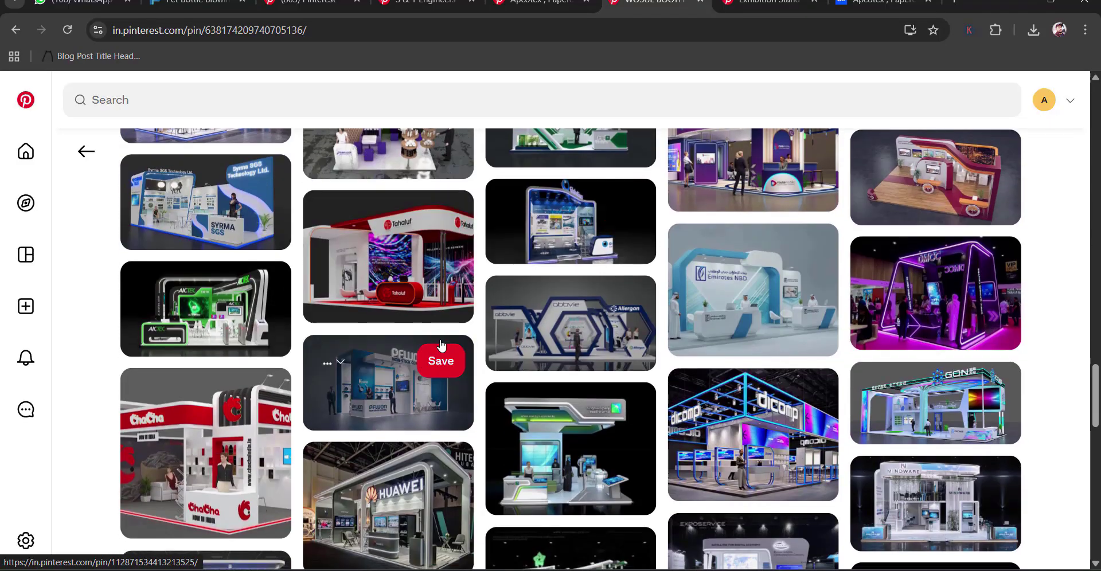
Switch to the Apcotex, Paperex 2023 project on Behance, view its renders from all angles and return to the front perspective view.
click(883, 2)
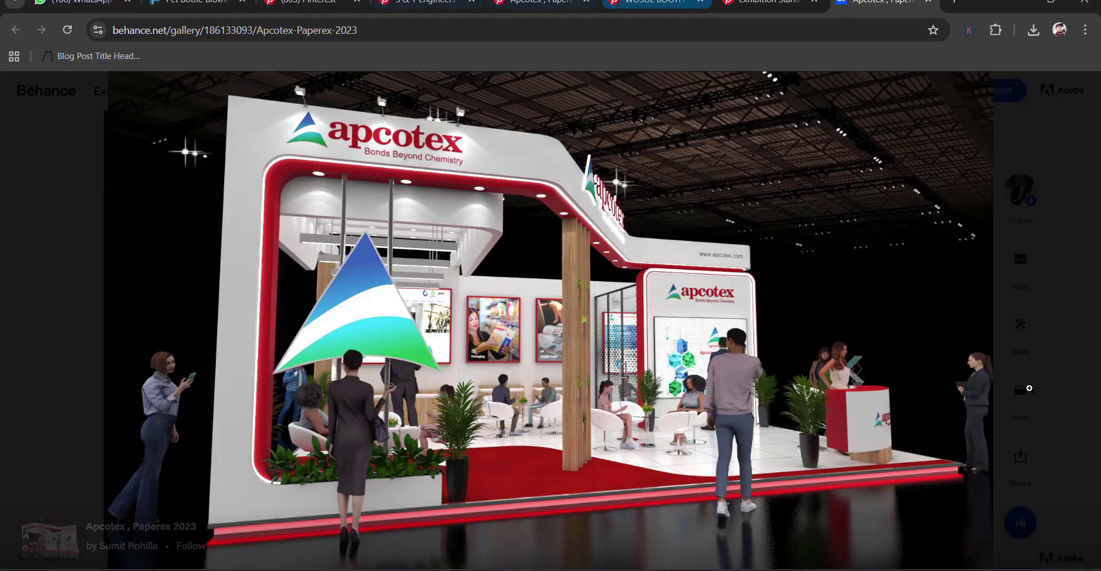
click(1069, 318)
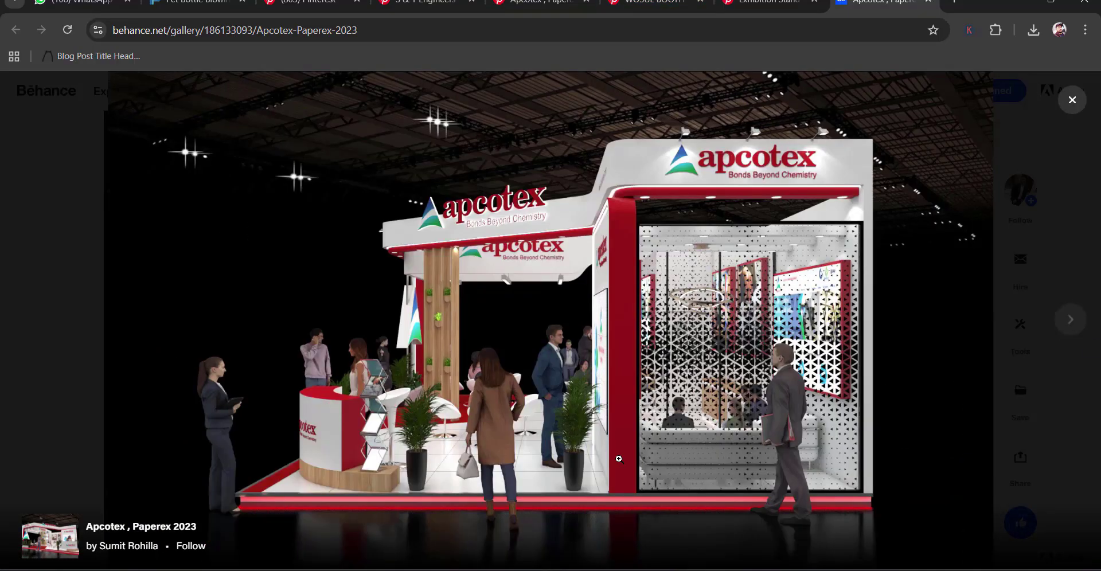
click(1081, 339)
click(1052, 332)
click(1050, 331)
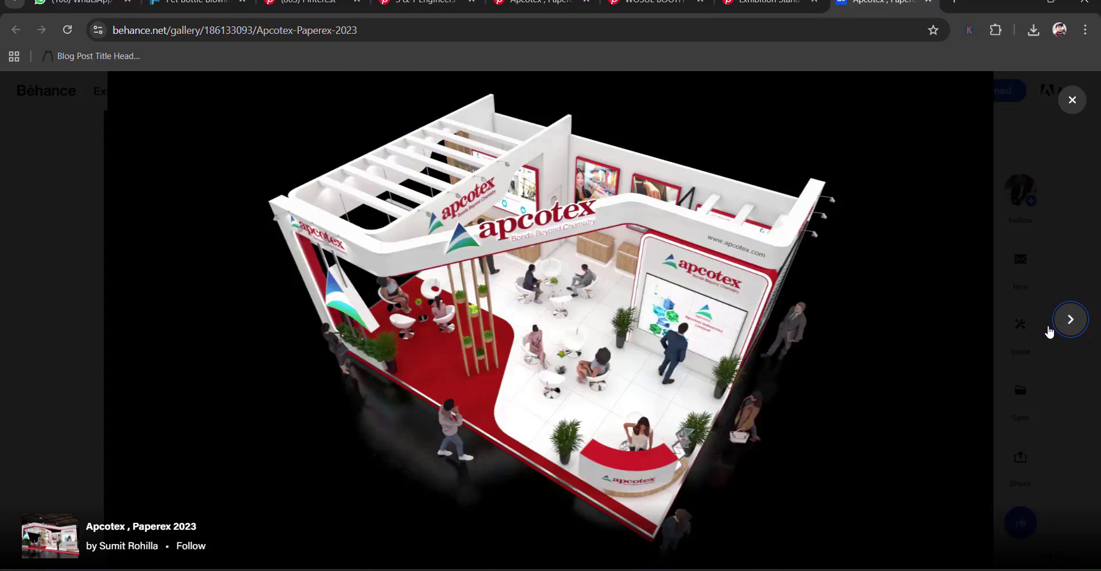
click(1049, 331)
click(1044, 329)
key(Left)
key(Left)
key(Left)
key(Left)
key(Left)
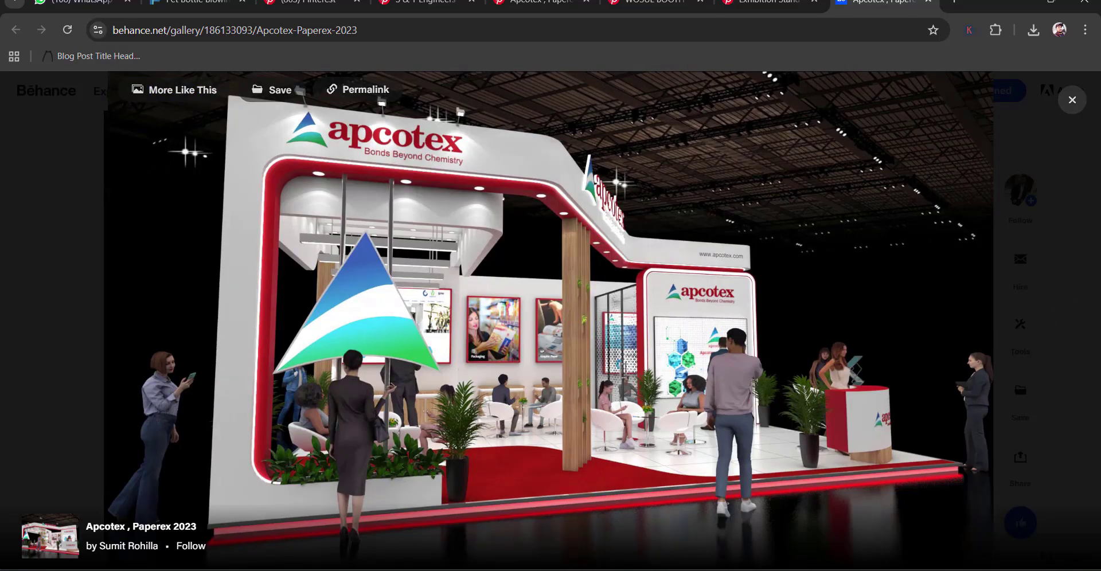
Open Snipping Tool and capture a rectangular snip of the Apcotex booth's front perspective render.
key(super)
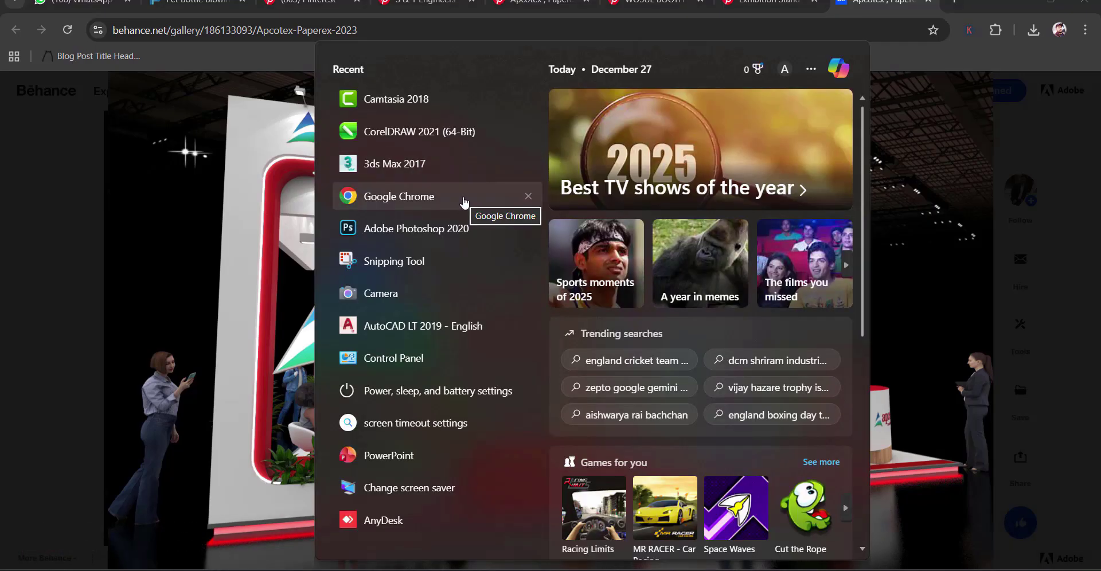
text(s)
key(Return)
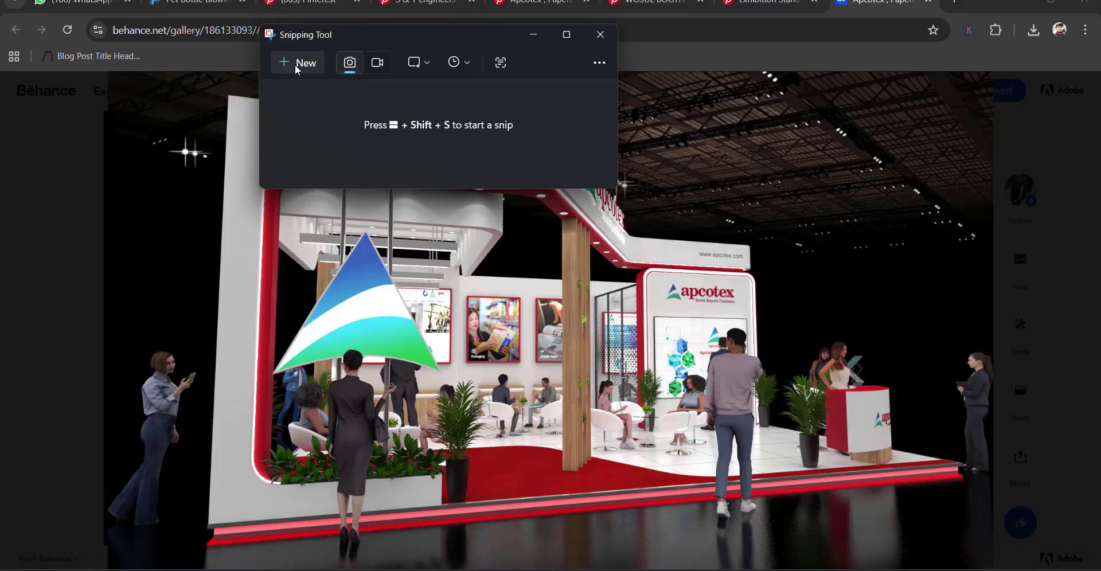
click(298, 63)
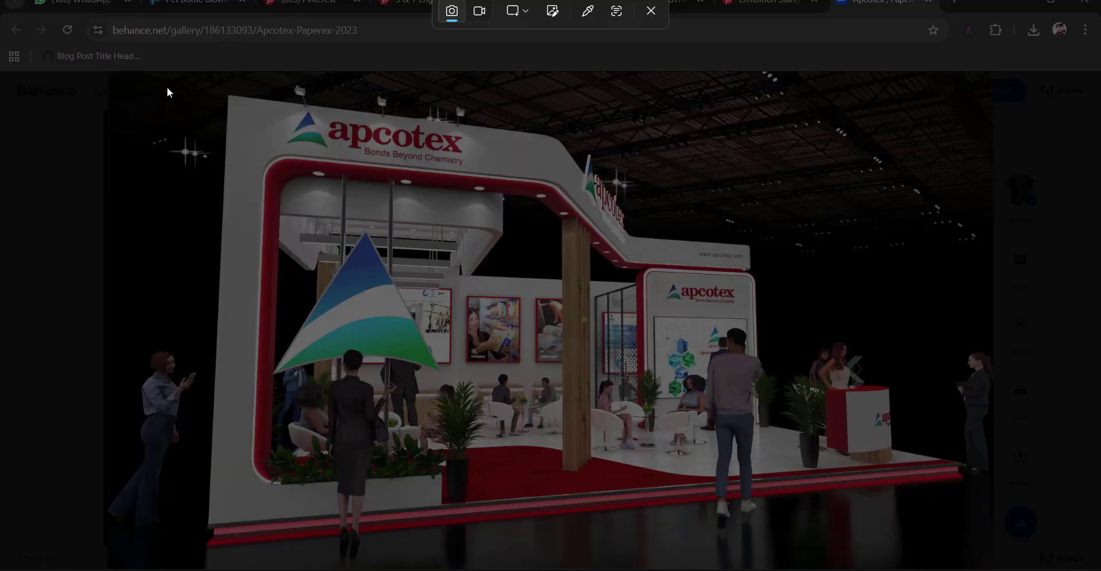
drag(168, 92, 990, 545)
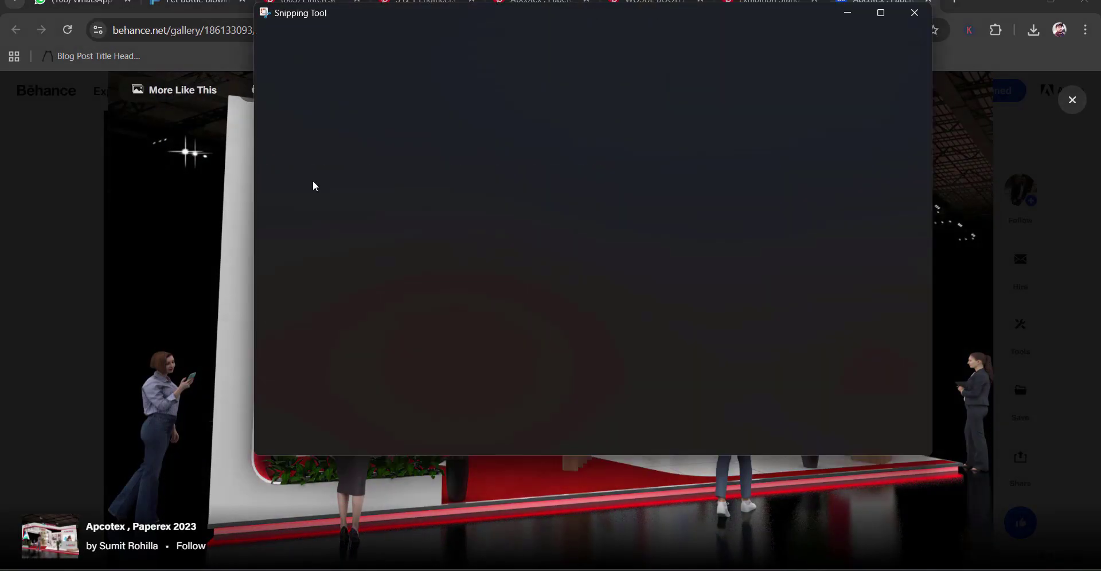
key(ctrl+s)
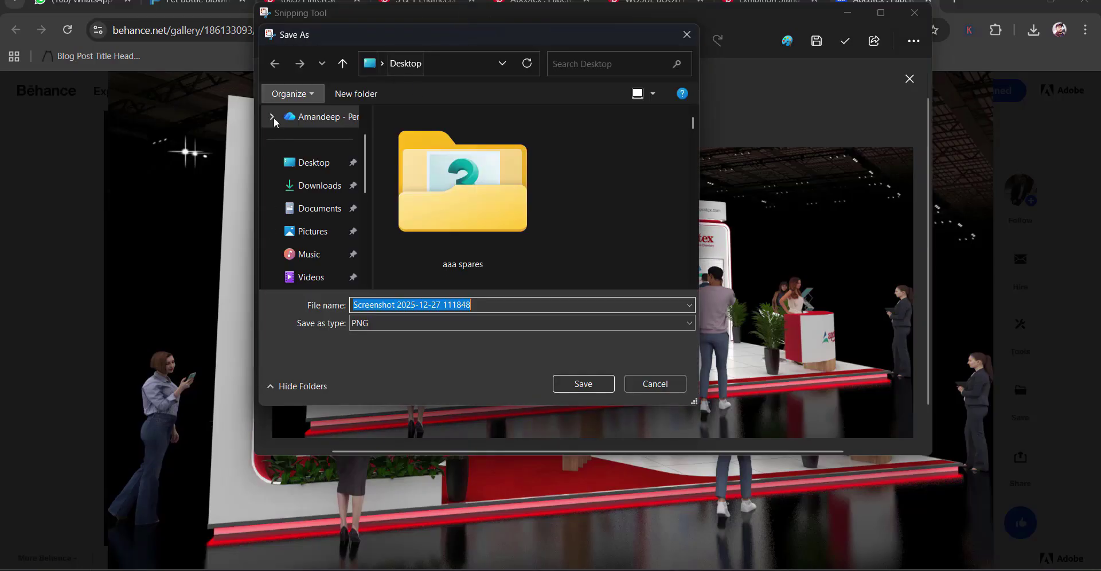
triple_click(449, 305)
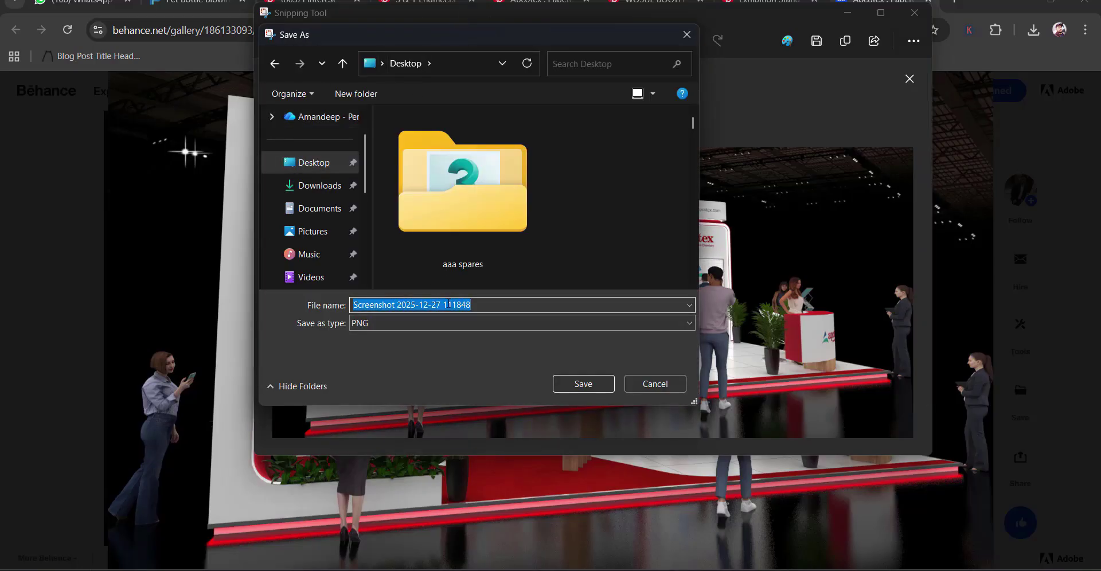
key(Return)
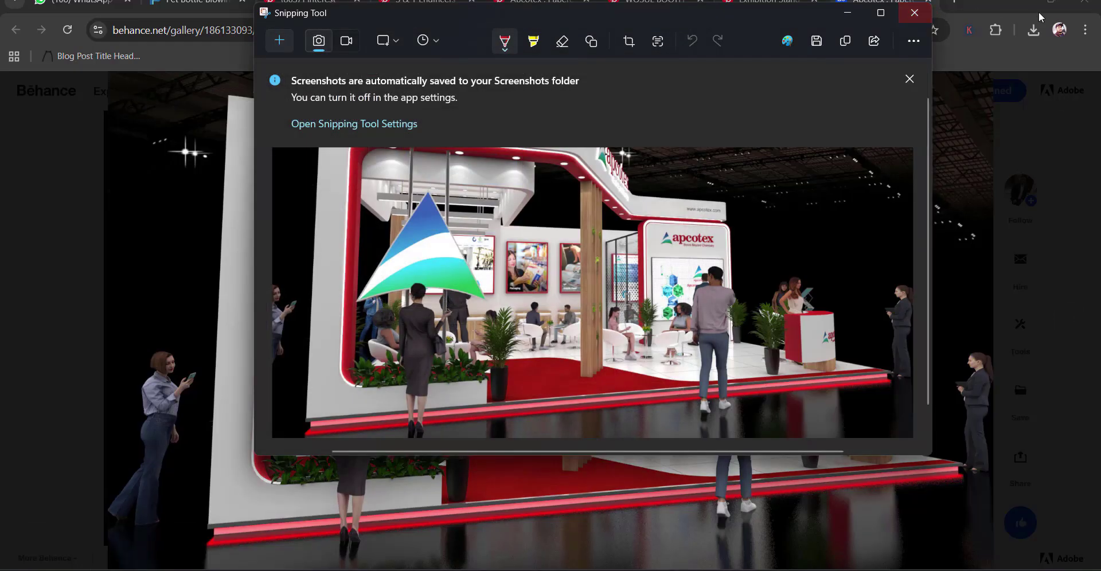
click(915, 13)
click(738, 532)
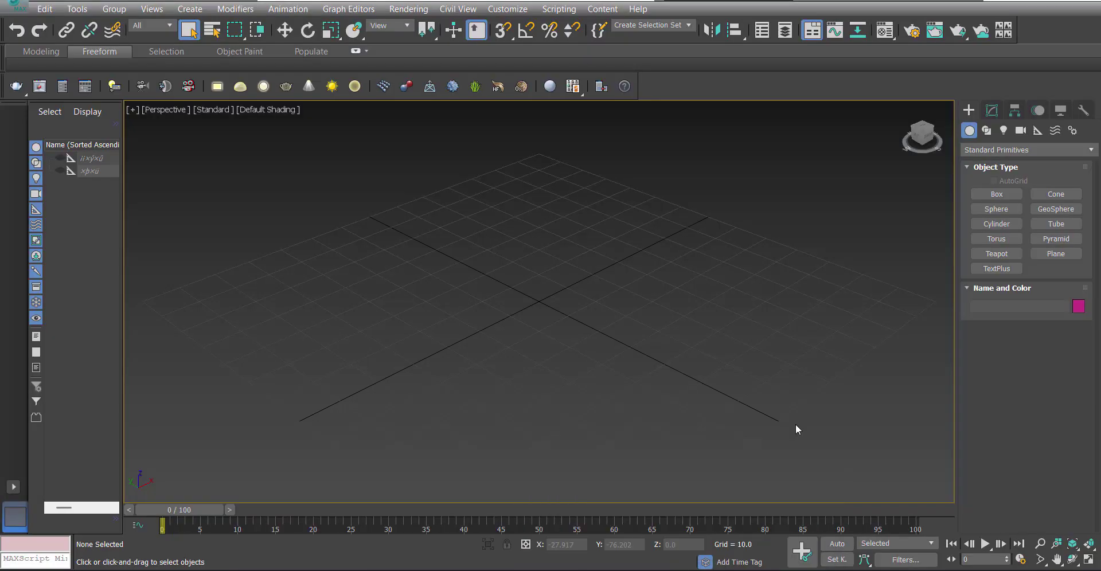
click(410, 8)
click(463, 349)
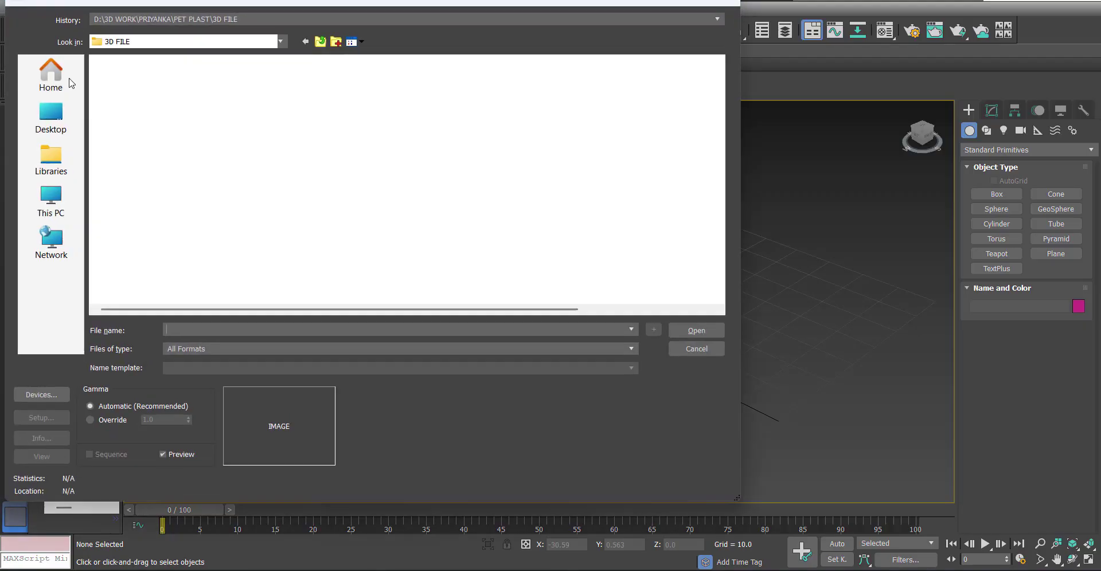
click(52, 116)
click(309, 154)
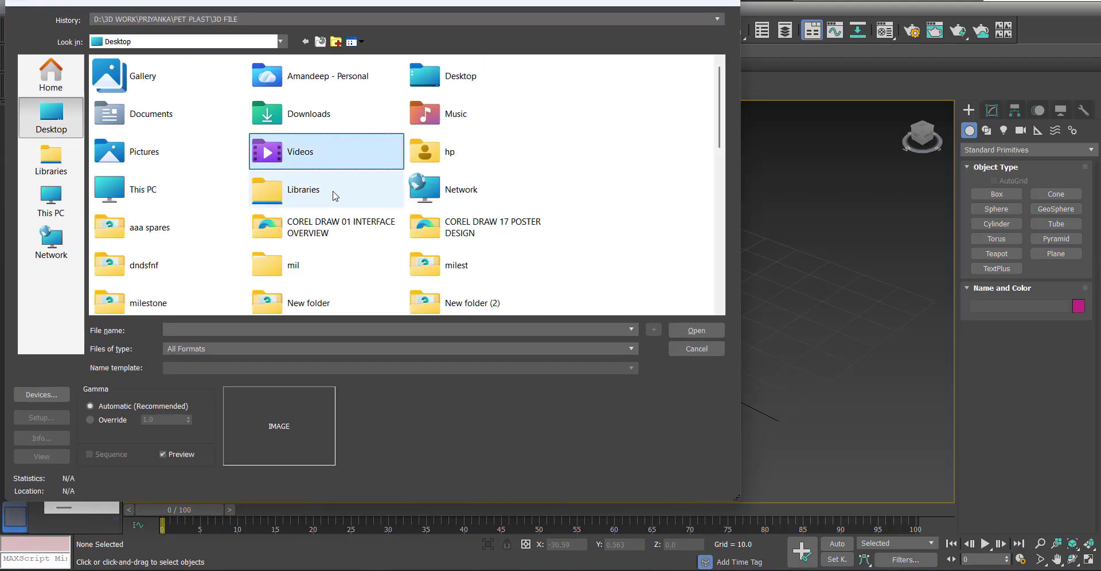
scroll(335, 197, down, 15)
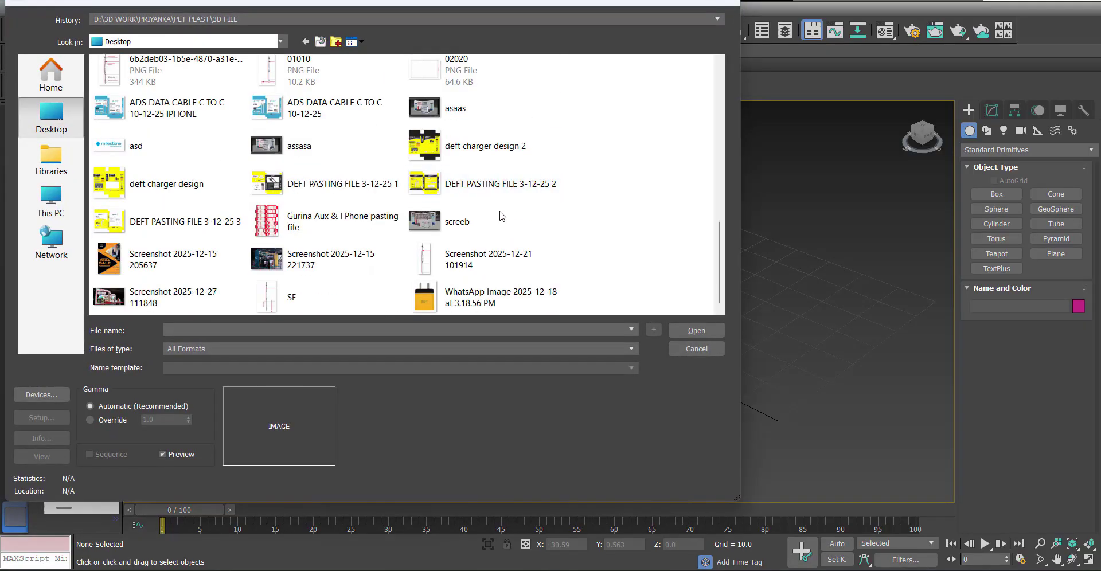
scroll(435, 102, up, 3)
scroll(350, 241, down, 3)
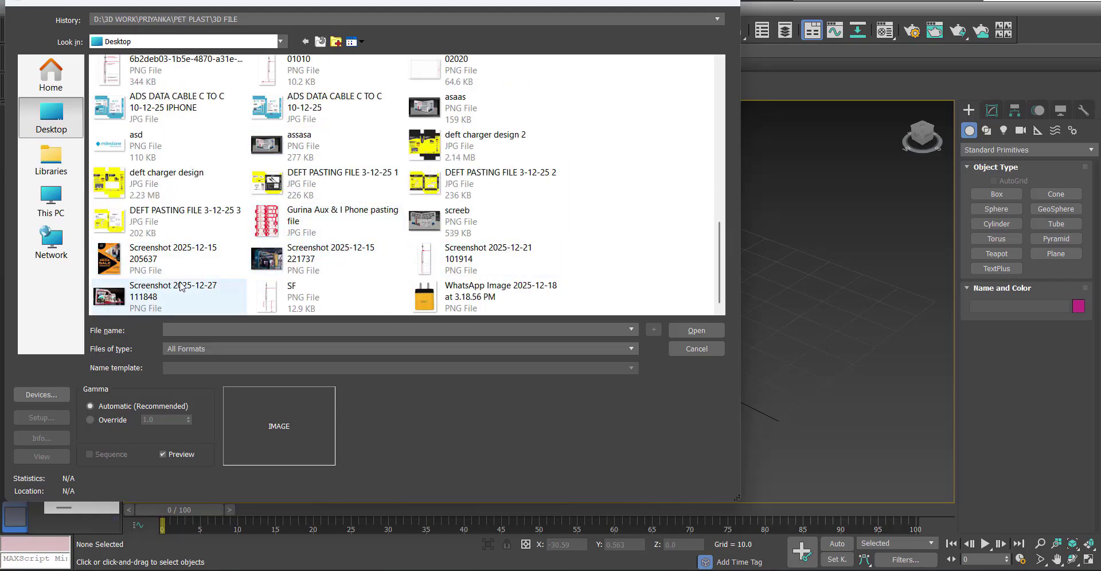
double_click(155, 297)
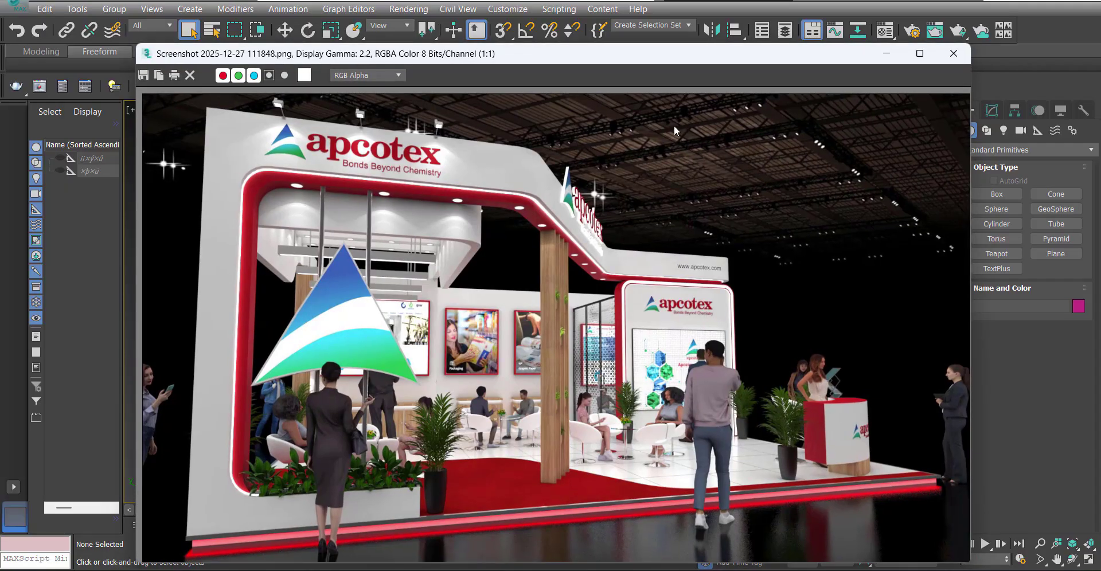
Shrink the Apcotex reference image window and place it beside the free modeling area of the viewport.
drag(642, 61, 458, 53)
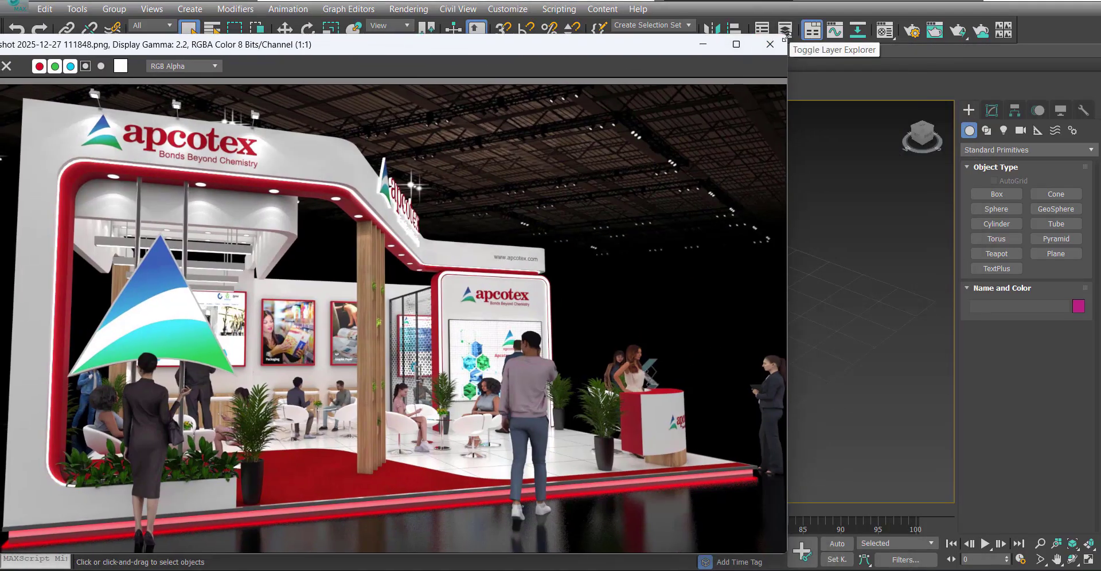
drag(787, 33, 415, 122)
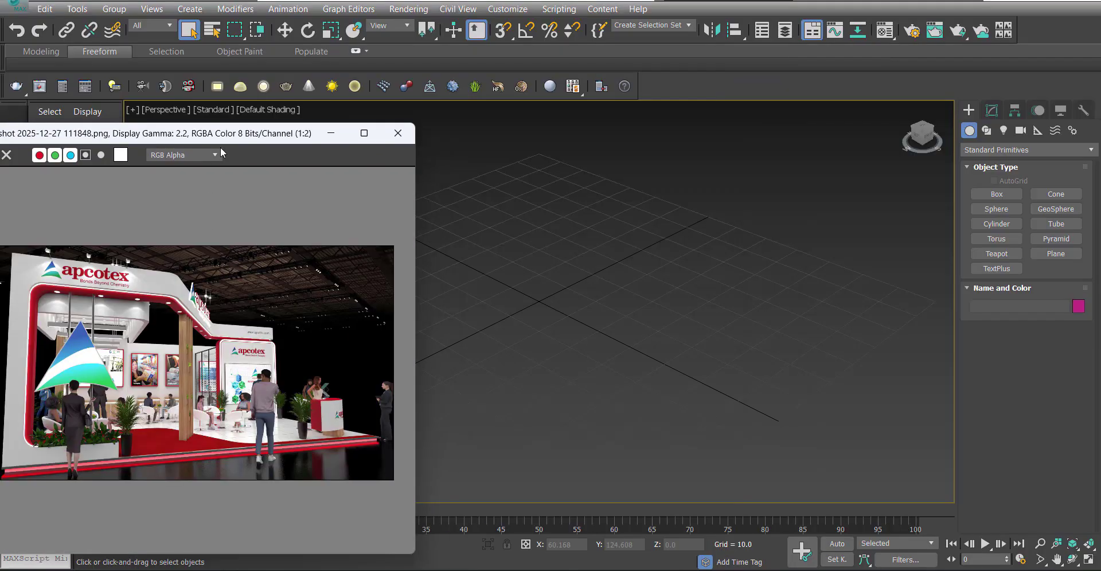
drag(237, 125, 237, 173)
Set the viewport to a Top wireframe view and draw a rectangle about 467 wide and 222 long around the origin.
scroll(659, 339, down, 5)
alt+middle_drag(658, 340, 611, 346)
key(t)
key(F3)
right_click(600, 259)
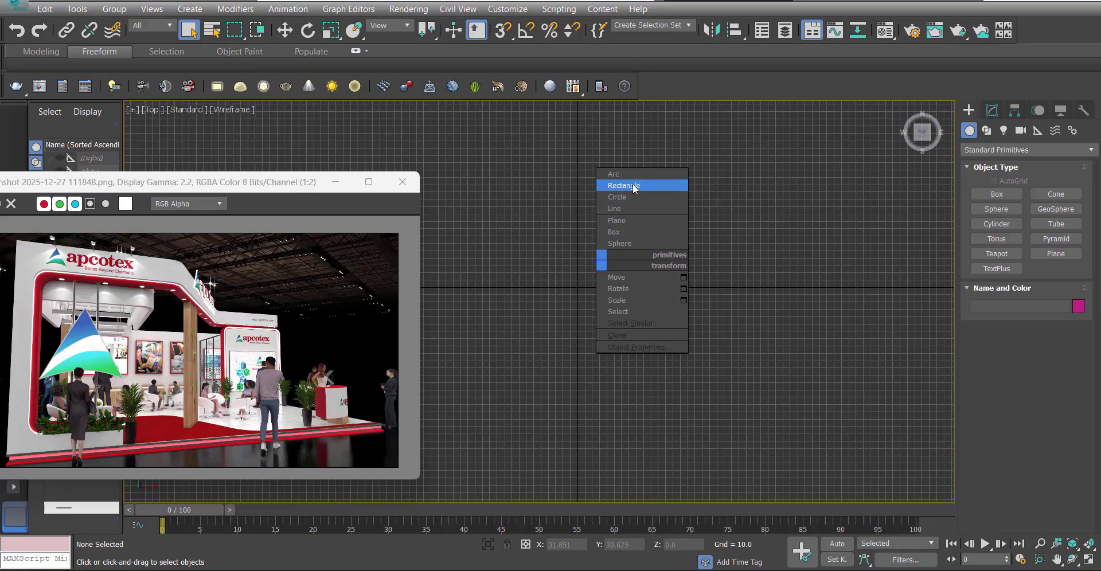
click(634, 185)
drag(468, 217, 811, 380)
key(w)
click(992, 110)
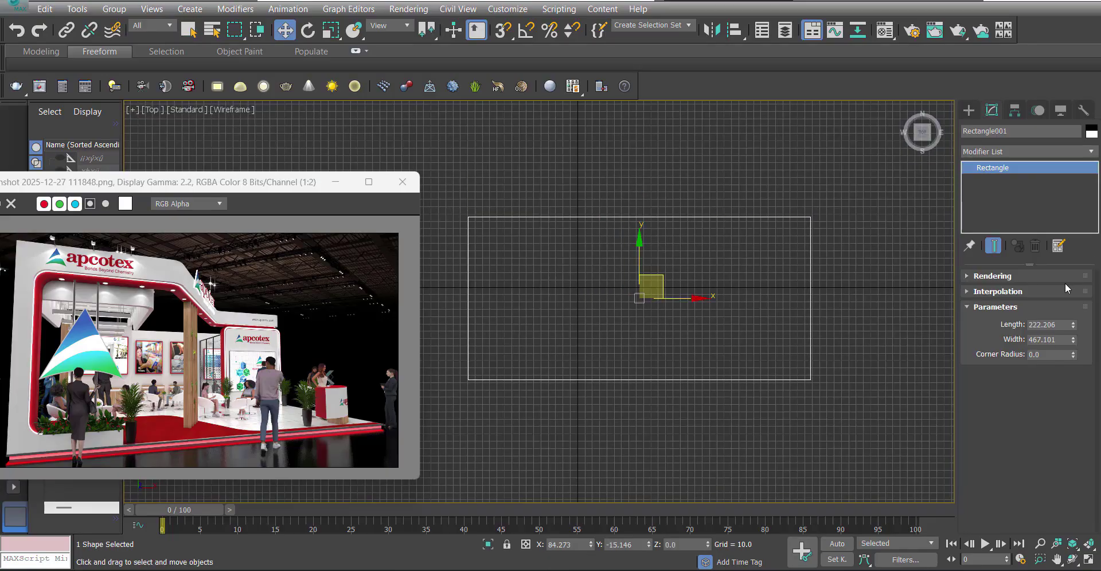
Set the scene's display units to US Standard in Decimal Feet.
click(641, 140)
click(508, 9)
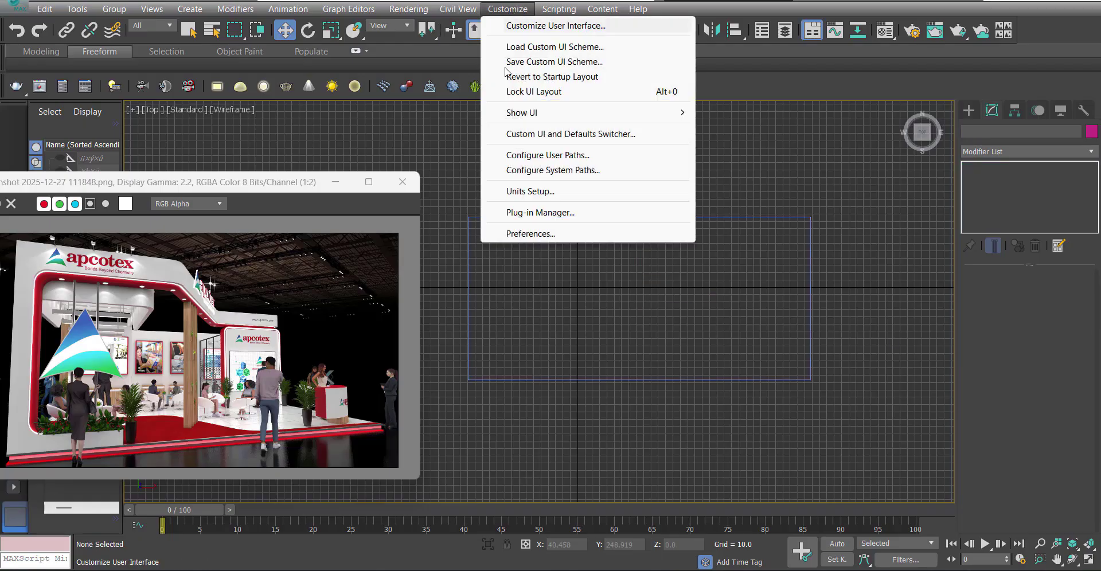
click(531, 190)
click(455, 256)
click(515, 270)
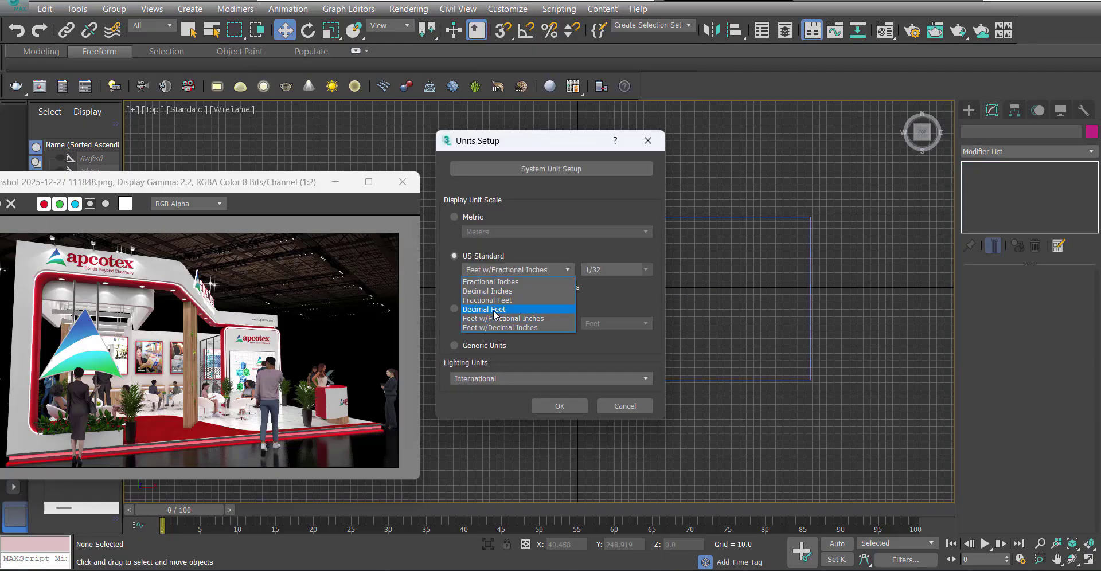
click(503, 310)
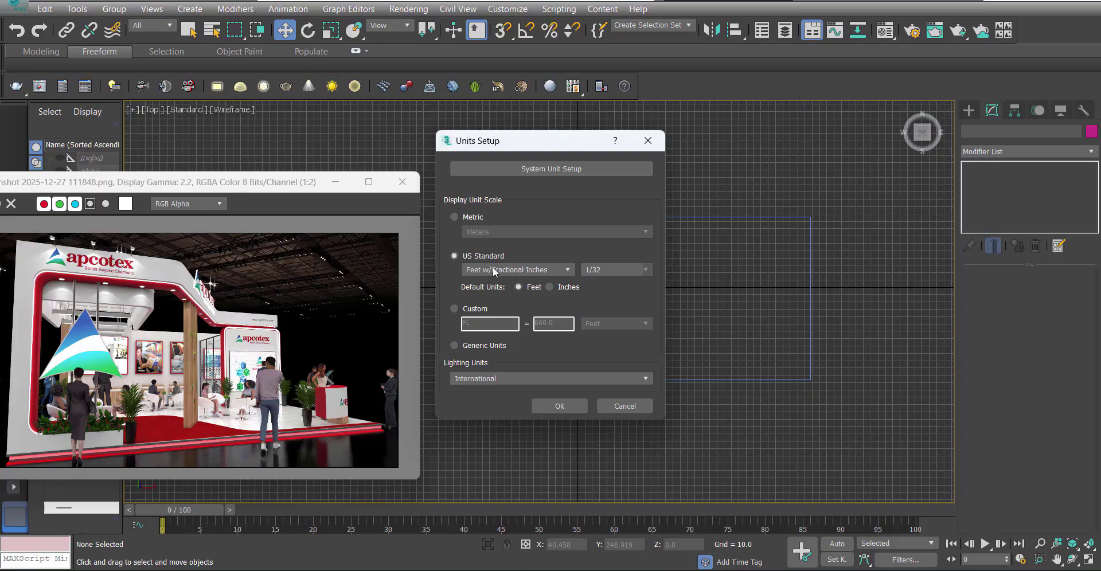
click(494, 271)
click(498, 309)
key(Return)
Resize the rectangle to a width of 10 m and a length of 6 m.
drag(804, 197, 710, 276)
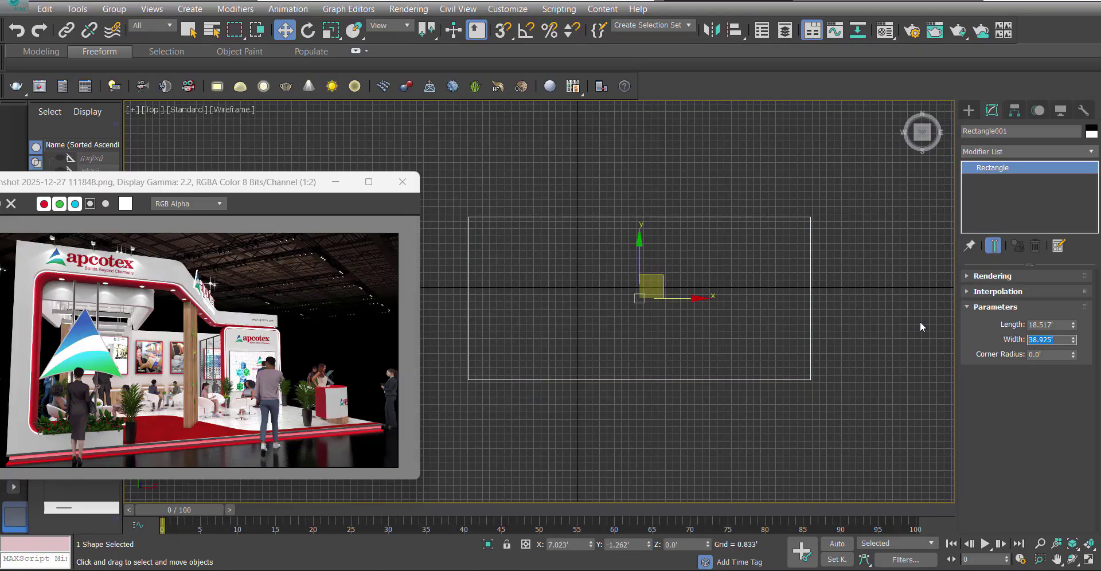
text(10m)
key(Tab)
text(6)
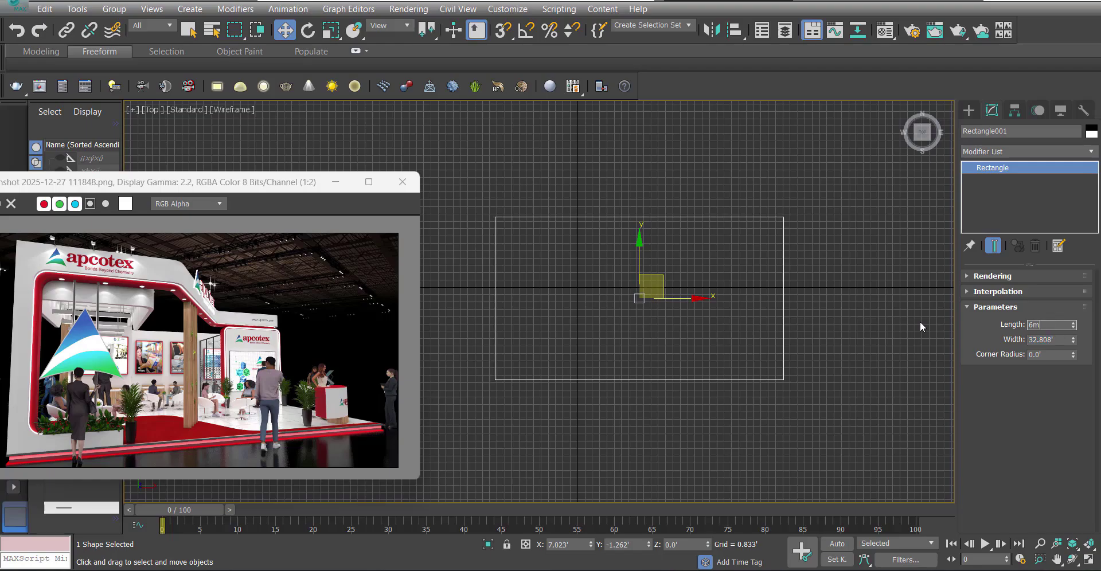
key(Return)
Centre the rectangle on the world origin by setting its X and Y positions to 0.
middle_drag(575, 304, 538, 282)
drag(575, 546, 472, 551)
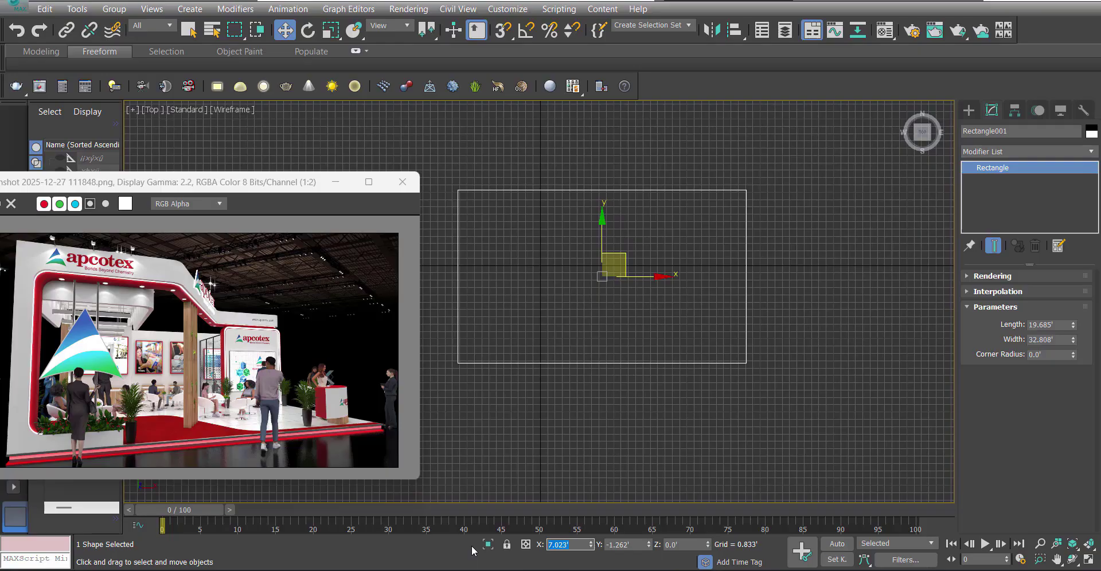
text(0)
key(Tab)
text(0)
key(Tab)
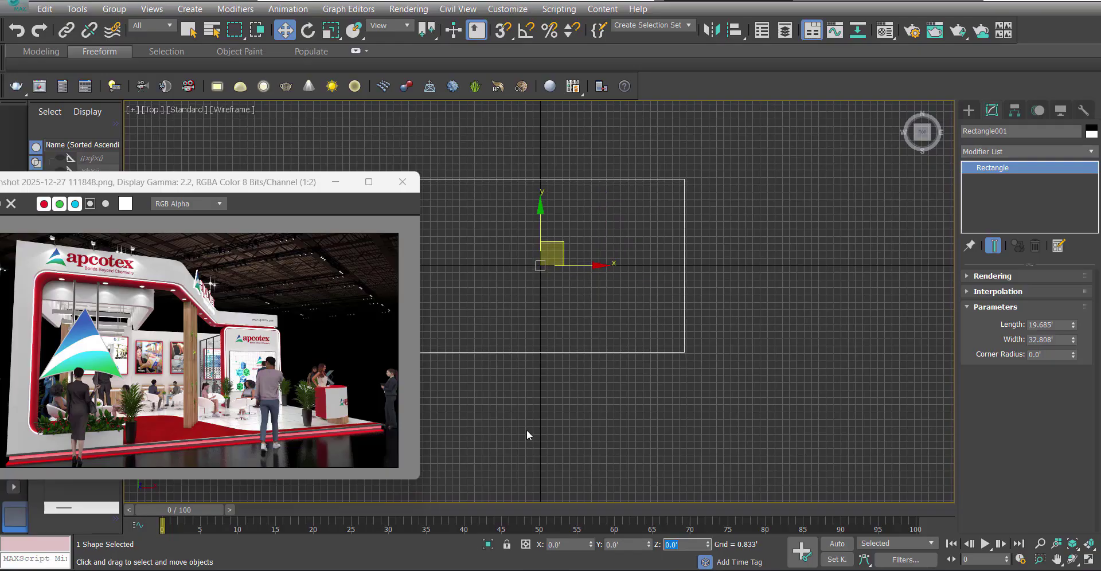
middle_drag(615, 219, 650, 275)
Apply an Extrude modifier to the rectangle with an amount of 2 inches to form the floor slab.
click(1025, 152)
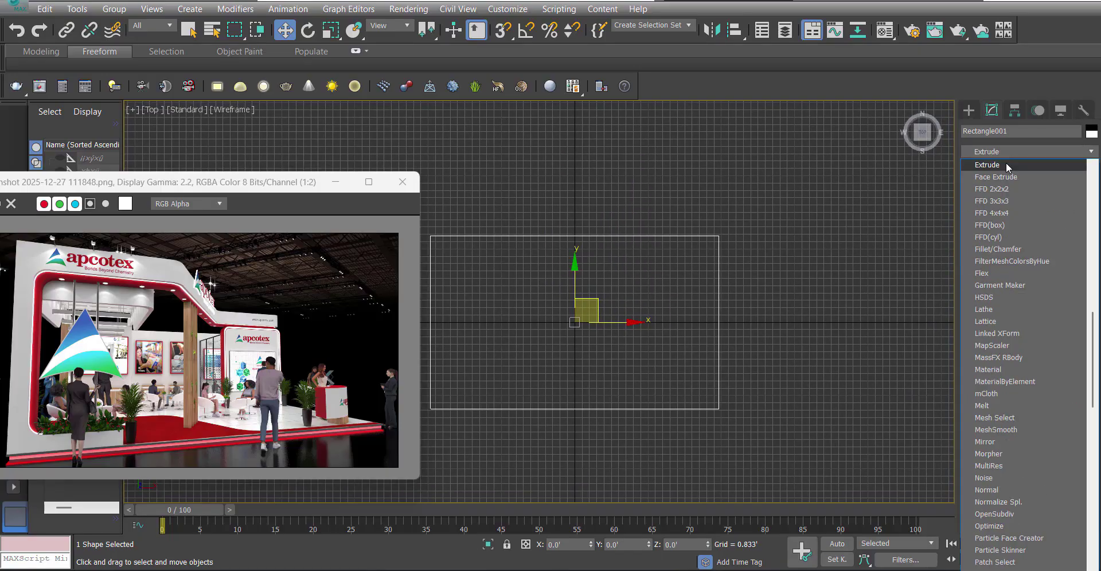
click(1032, 298)
double_click(1045, 295)
text(2)
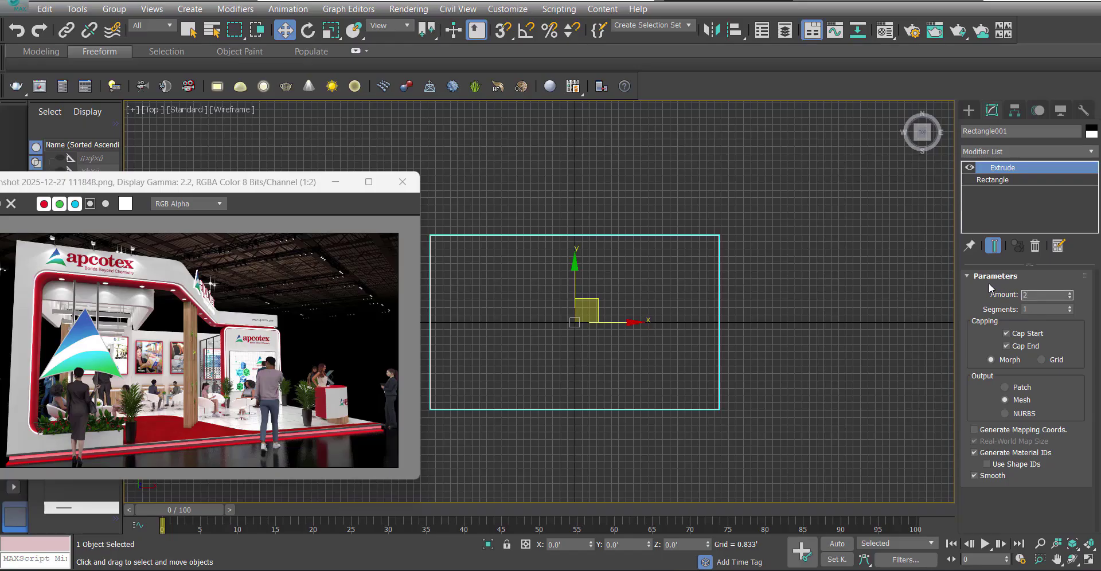
In the Front view, switch snapping to 2.5D and change the snap targets from grid points to geometry midpoints.
text(f)
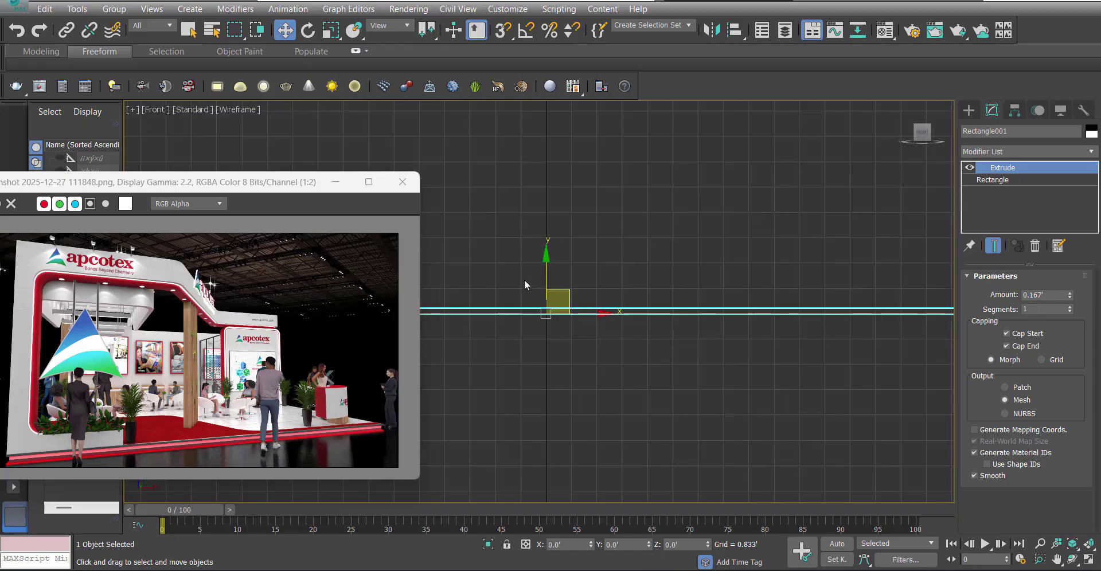
drag(503, 30, 504, 64)
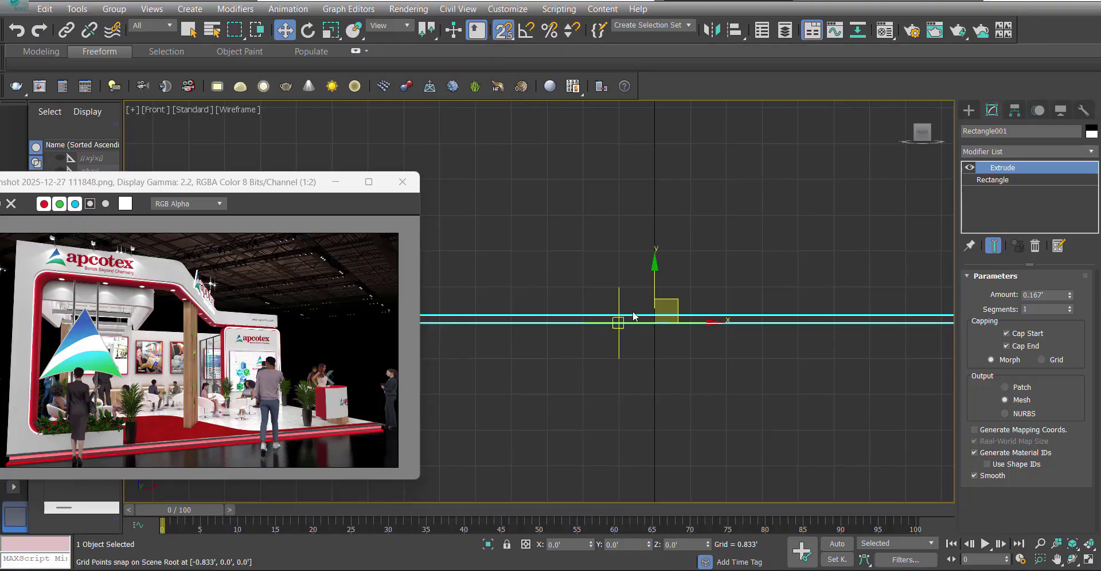
scroll(625, 313, up, 3)
right_click(504, 36)
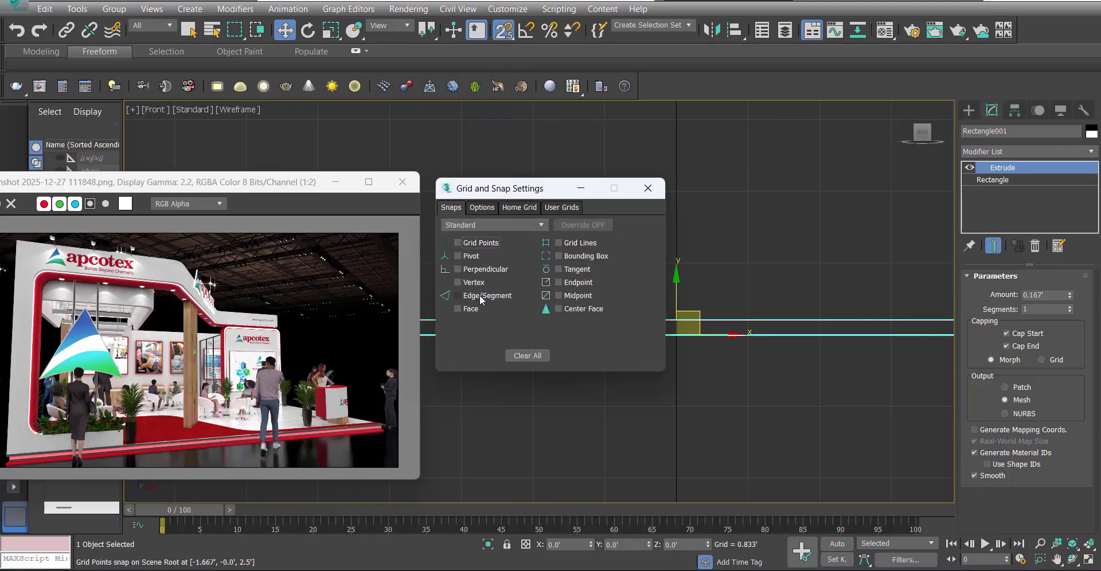
click(482, 207)
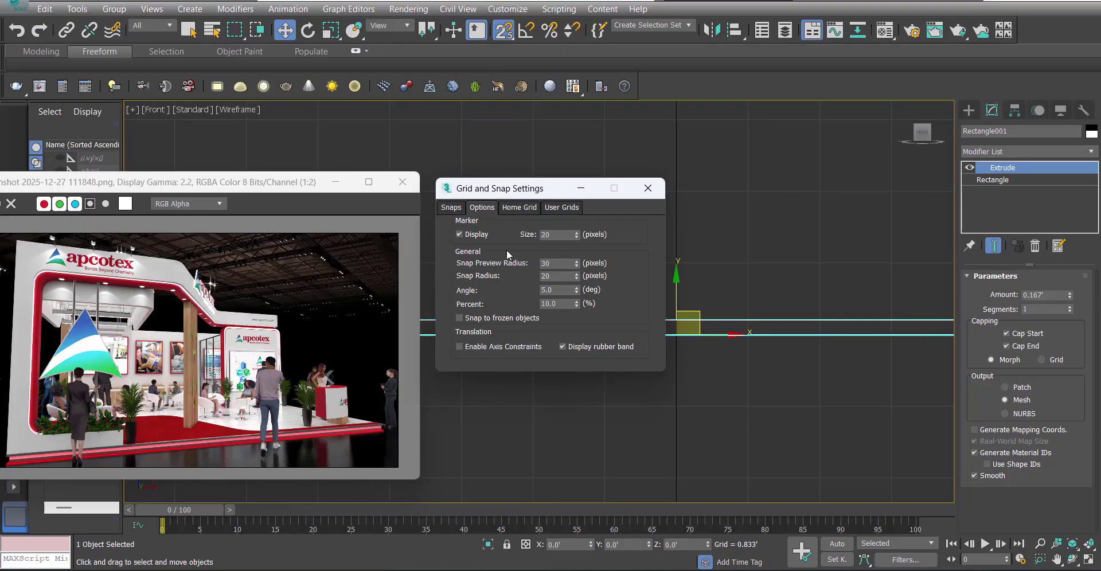
click(648, 188)
Clone the floor slab upward as an independent copy stacked directly on top of the original.
scroll(666, 313, up, 2)
shift+drag(681, 320, 680, 322)
click(486, 242)
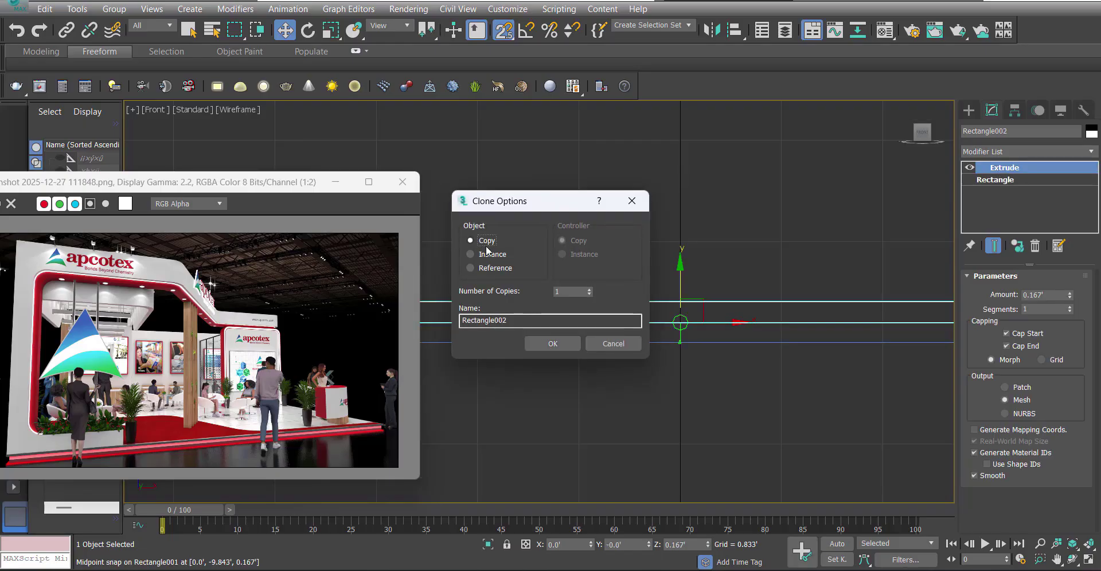
click(554, 350)
Set the lower slab's base rectangle length to 19.485', reduce its width slightly, and check both slabs in the Top view.
click(674, 342)
click(992, 180)
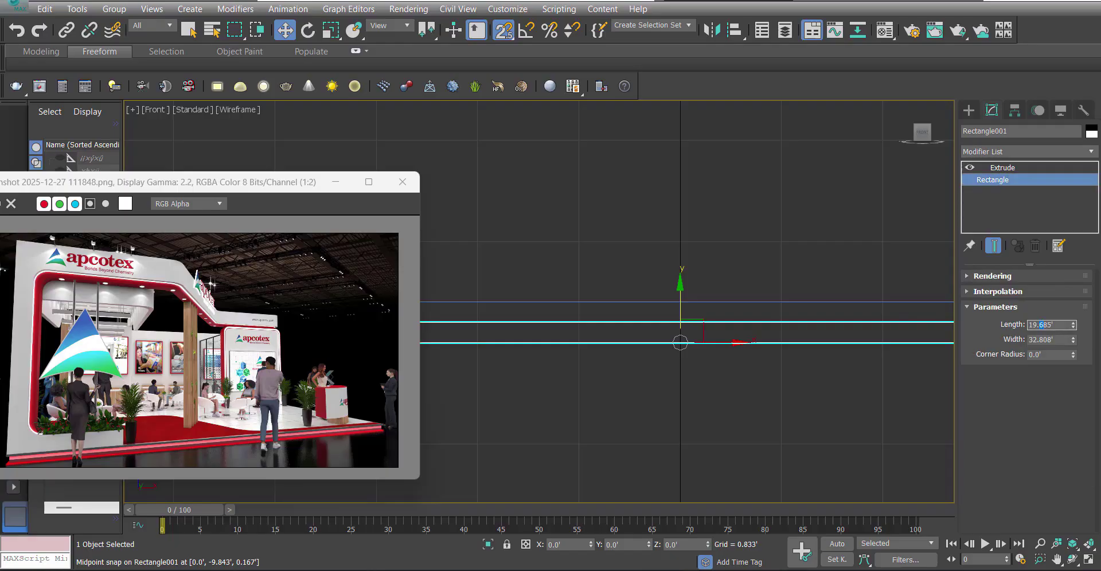
text(4)
key(Tab)
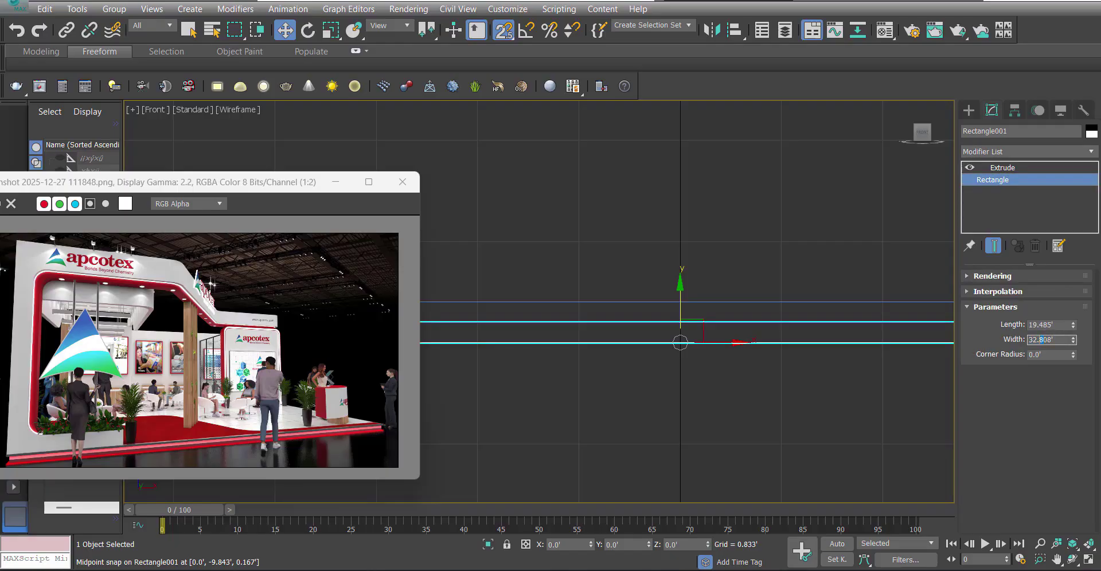
drag(725, 271, 627, 431)
key(t)
scroll(645, 338, up, 3)
scroll(645, 338, up, 3)
click(691, 264)
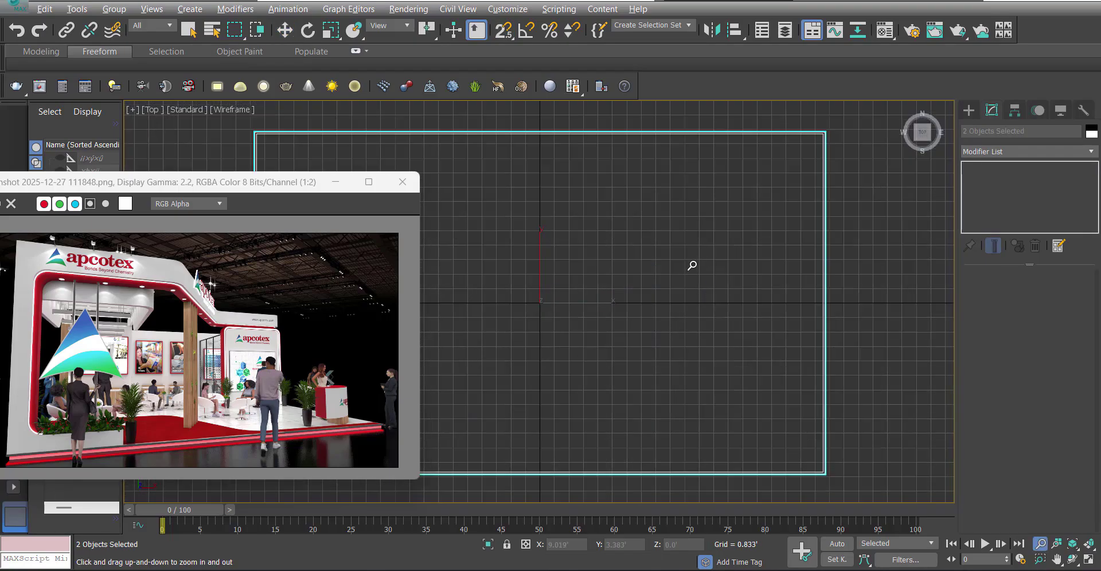
scroll(700, 258, down, 2)
middle_drag(519, 240, 657, 274)
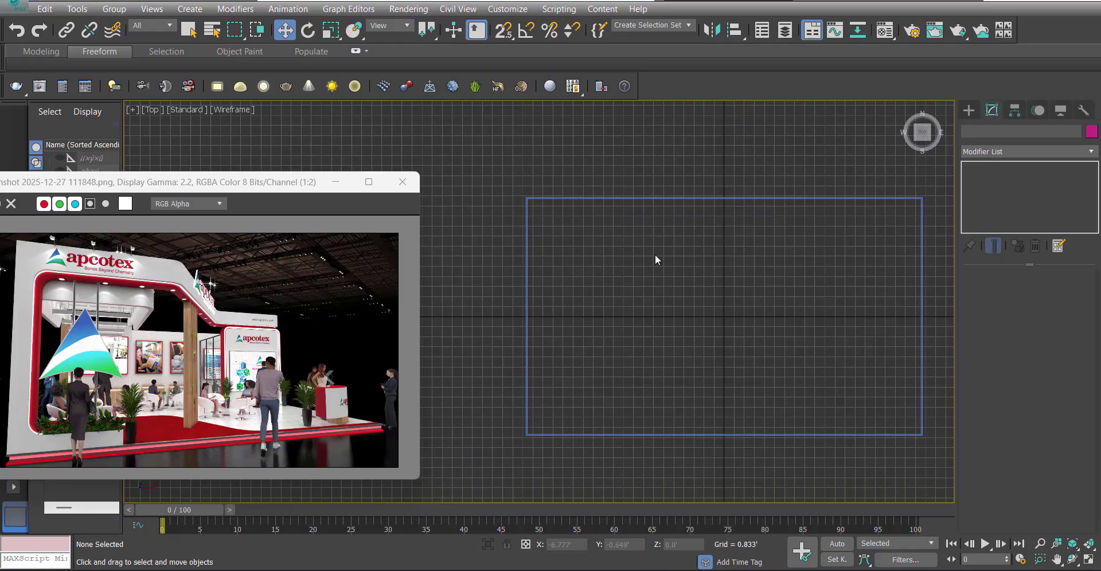
Draw a straight line along the floor's back edge, snapped from one back corner to the other.
right_click(656, 260)
click(654, 216)
middle_drag(581, 251, 541, 251)
scroll(511, 214, up, 3)
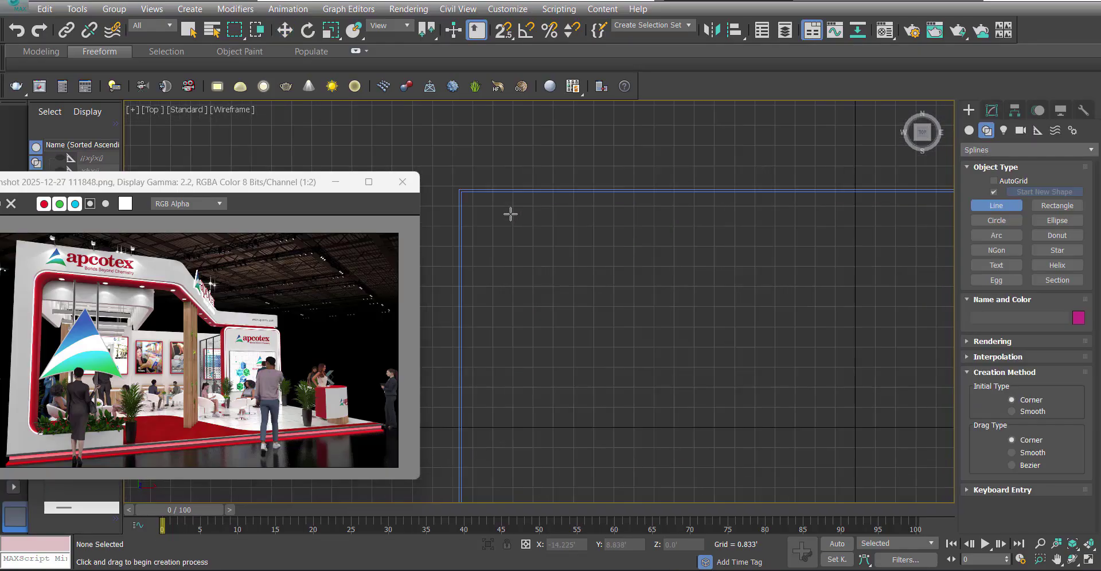
click(504, 30)
click(459, 190)
scroll(453, 190, down, 3)
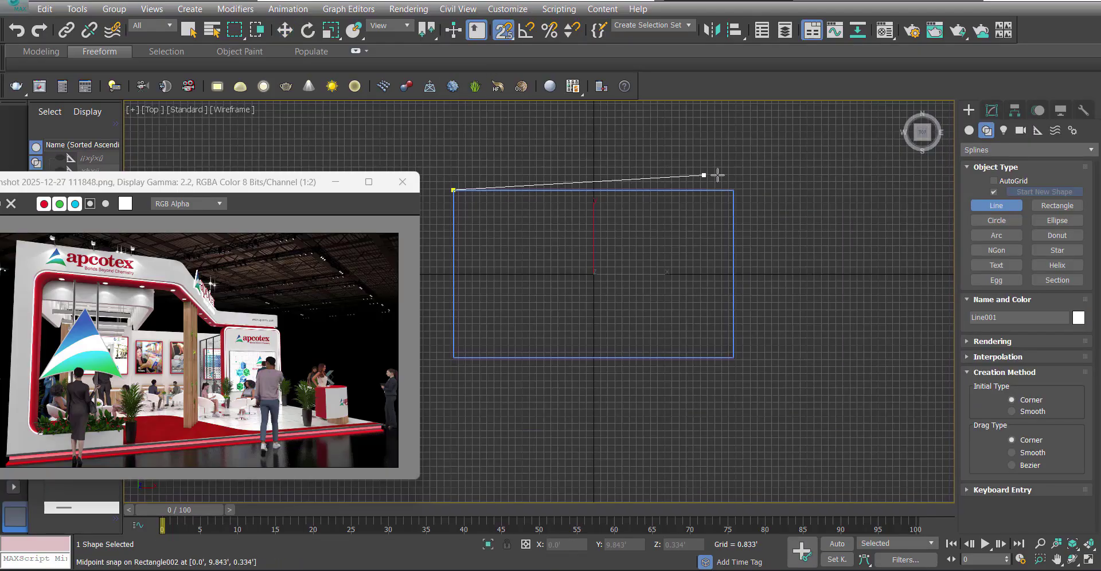
scroll(718, 175, up, 3)
click(749, 204)
right_click(779, 188)
scroll(710, 241, down, 5)
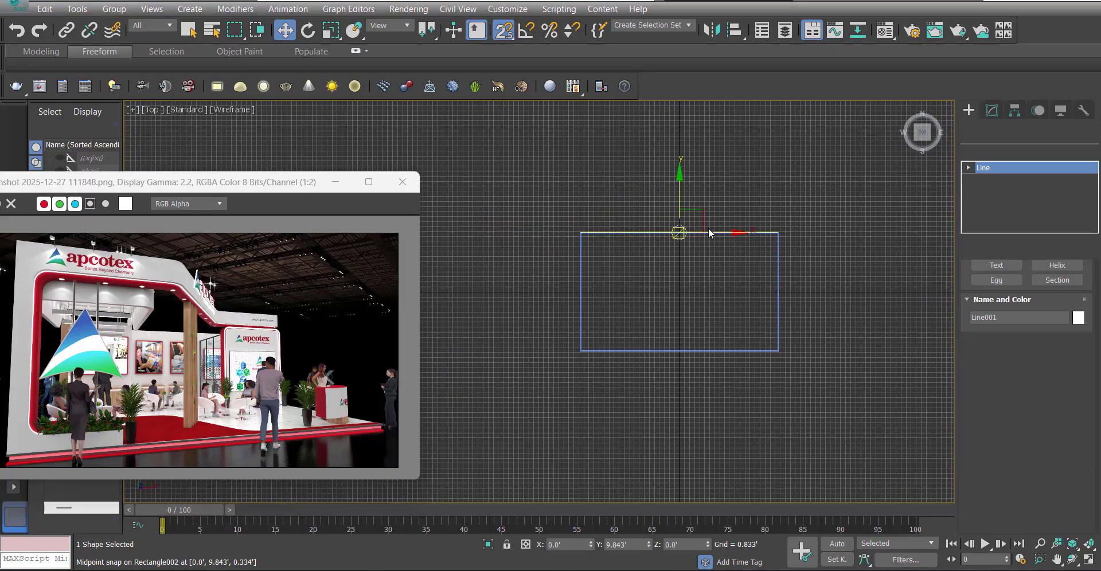
Outline the back-edge line inward to give it wall thickness and apply an Extrude modifier to it.
scroll(737, 225, up, 3)
scroll(1038, 451, down, 5)
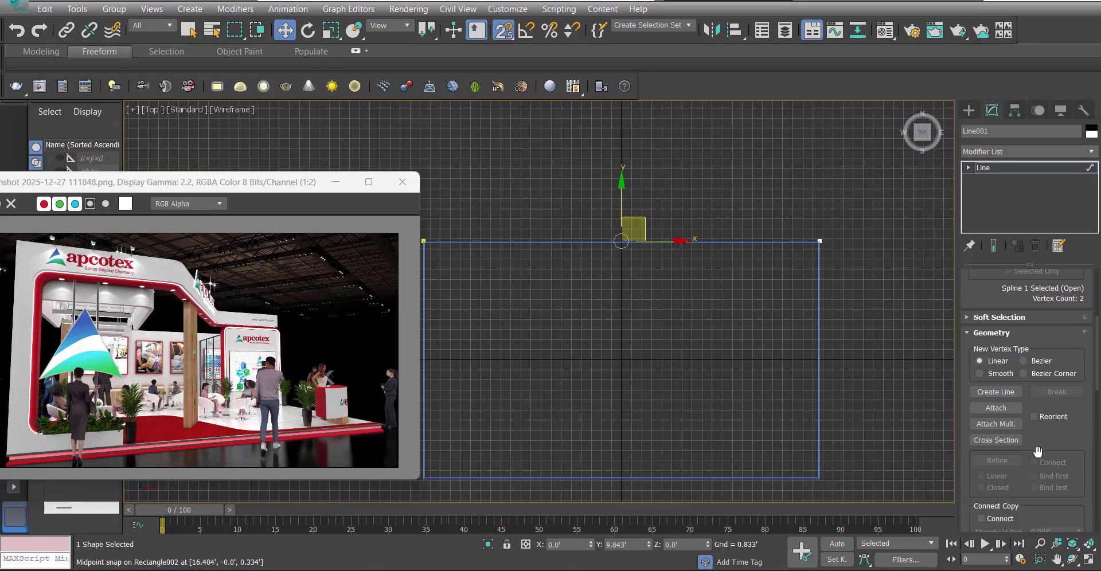
scroll(1038, 451, down, 5)
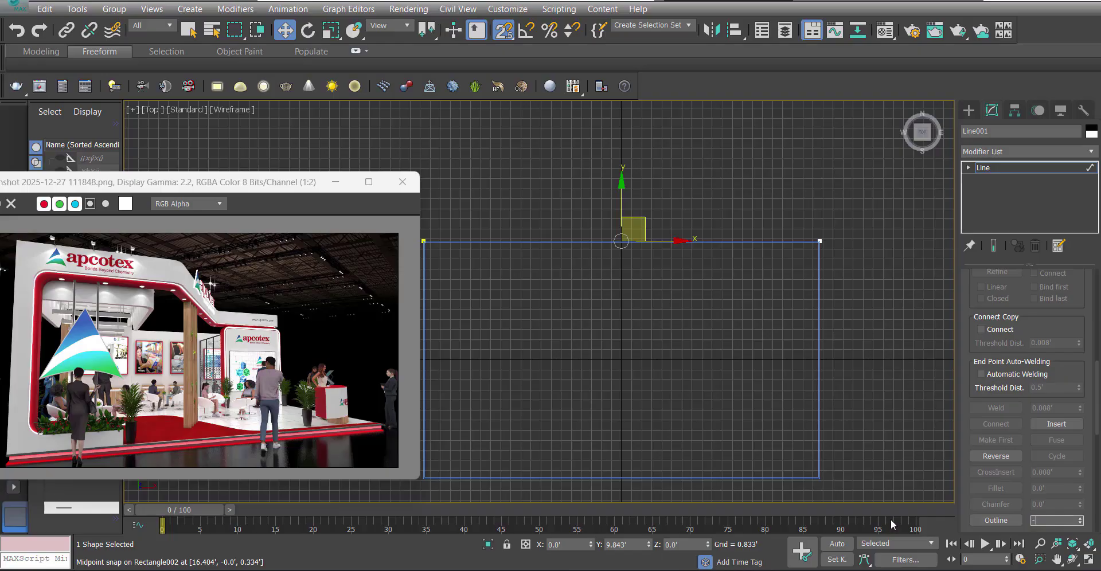
key(Return)
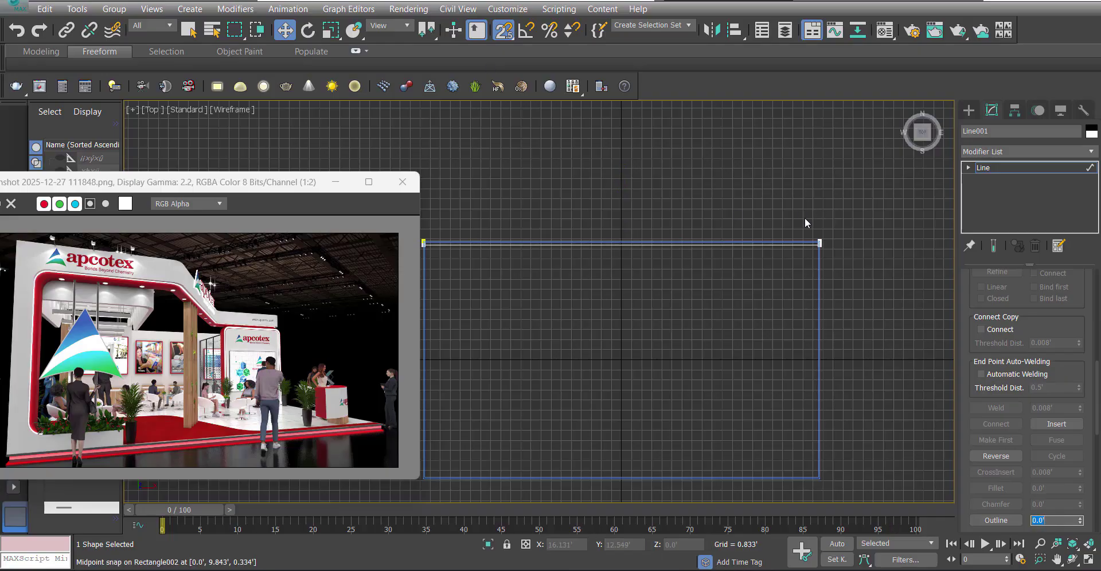
scroll(811, 226, up, 6)
click(1027, 152)
text(ex)
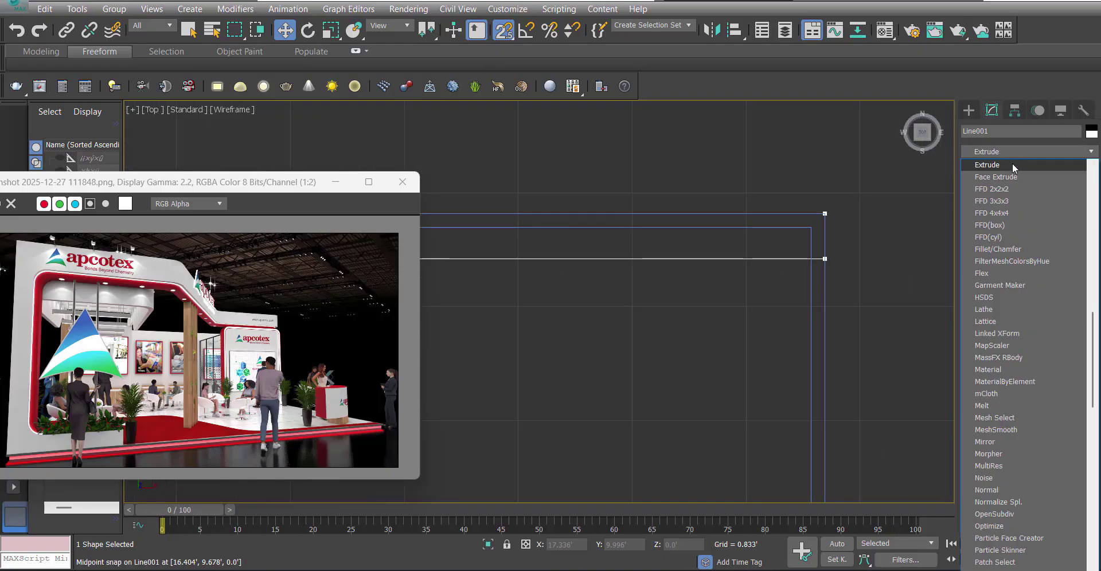
click(1014, 166)
In the Front view, raise the extruded wall so its base snaps onto the upper slab's top at Z 0.334'.
middle_drag(637, 327, 671, 246)
key(f)
scroll(683, 321, up, 2)
scroll(655, 309, up, 5)
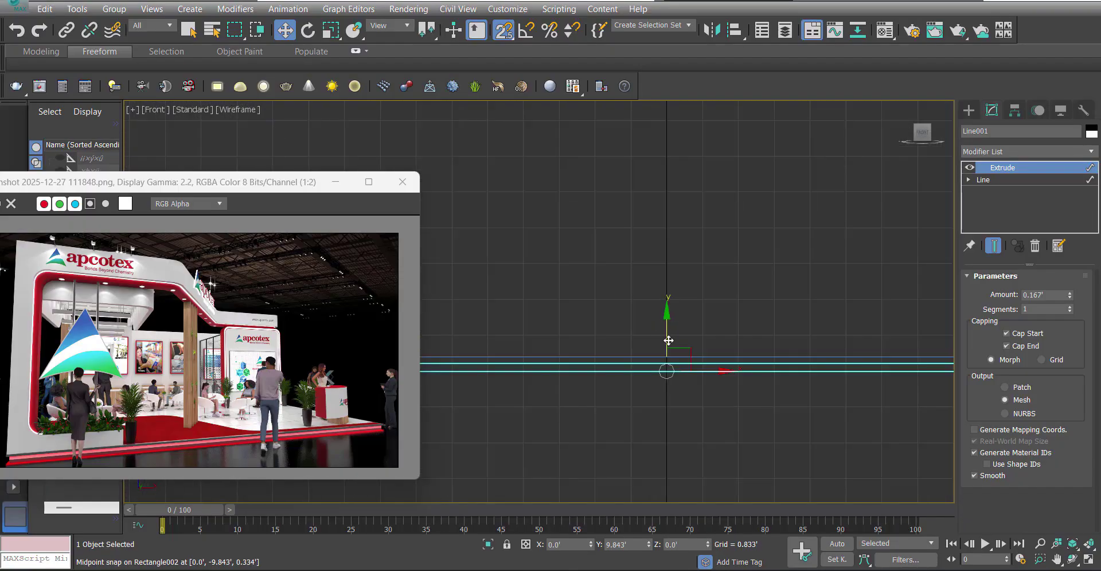
drag(668, 340, 666, 355)
key(s)
scroll(690, 266, down, 7)
scroll(682, 282, up, 3)
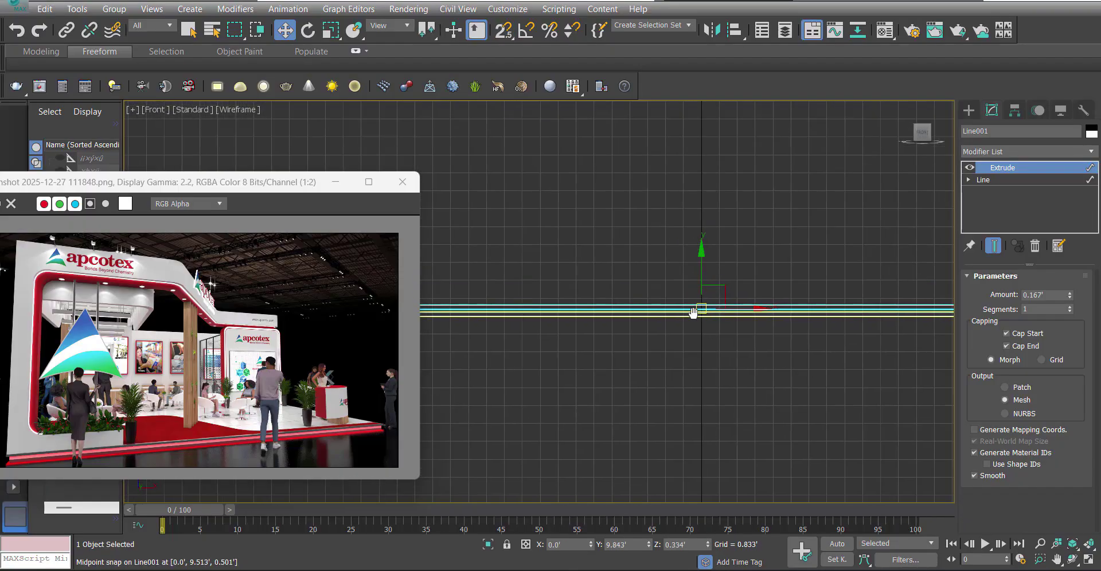
Try 8 feet for the back wall's extrusion height and settle on 10 feet.
click(1050, 294)
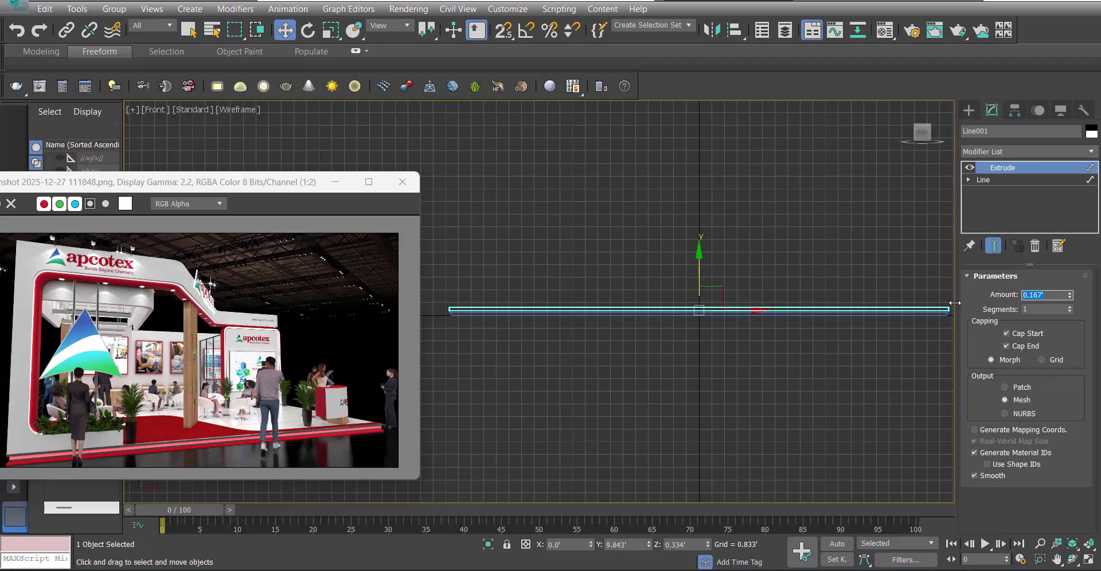
text(8)
key(Return)
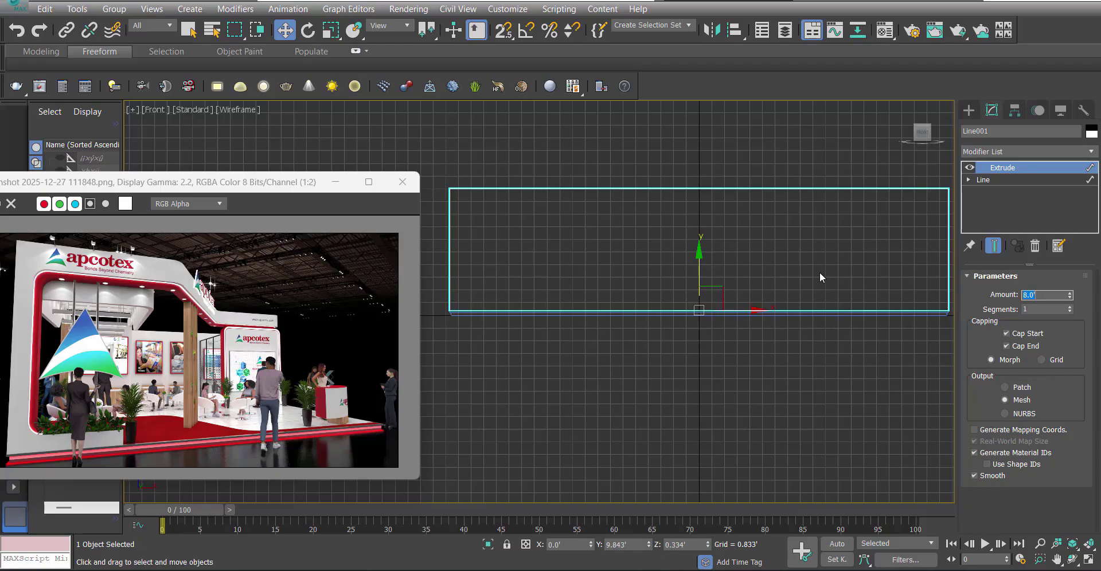
text(10)
key(Return)
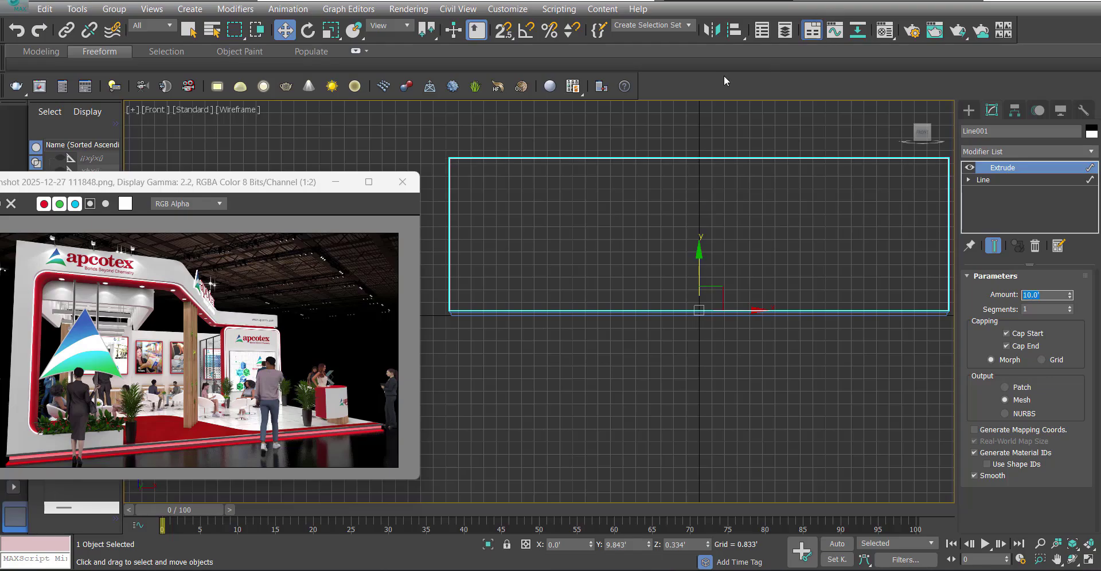
Examine the floor slabs and back wall from several angles in the shaded Perspective view and select all objects.
scroll(644, 241, down, 3)
middle_drag(645, 241, 730, 175)
key(p)
scroll(681, 238, down, 5)
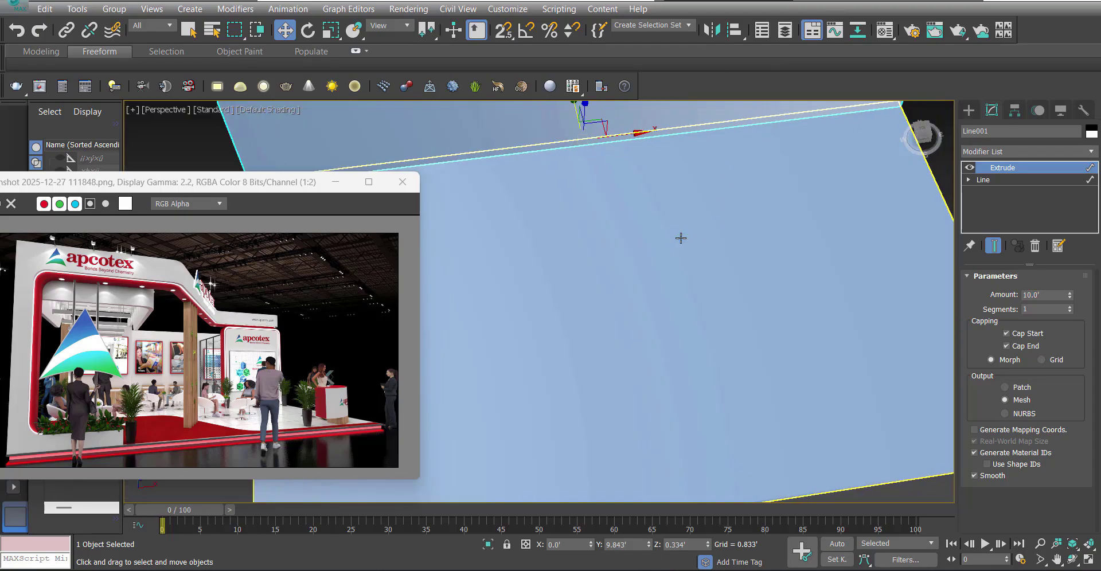
alt+middle_drag(677, 292, 823, 248)
drag(836, 167, 682, 315)
alt+middle_drag(682, 316, 622, 349)
scroll(613, 346, up, 3)
click(503, 315)
scroll(503, 313, up, 3)
scroll(503, 298, down, 3)
key(ctrl+a)
scroll(629, 332, down, 4)
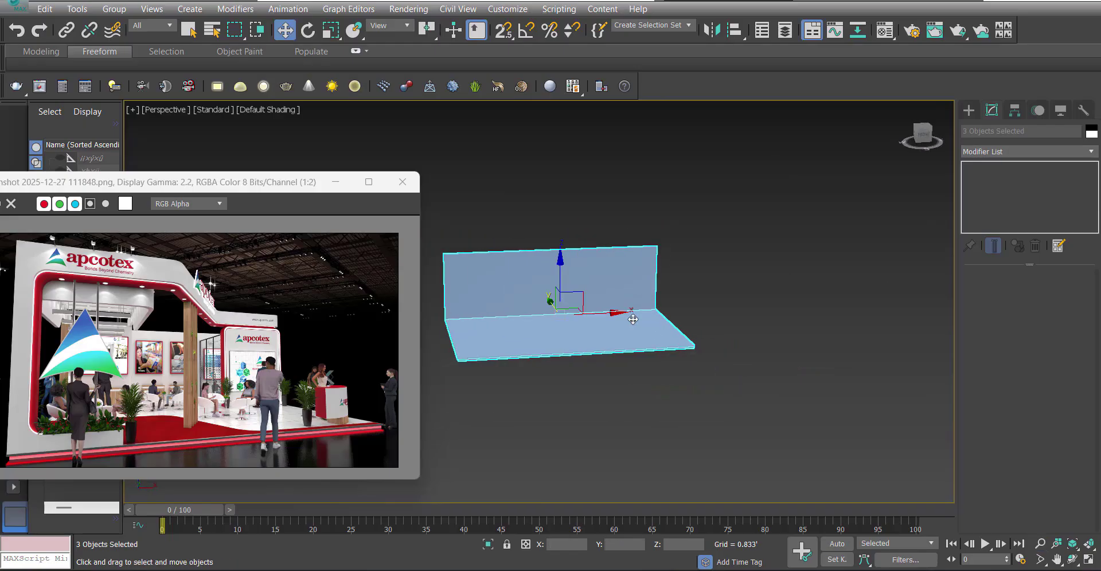
In the Top view, draw a rectangle of about 5.4' by 6.7' in the stall's back-right corner, snapped against the back wall.
key(t)
scroll(632, 315, down, 4)
scroll(682, 231, up, 4)
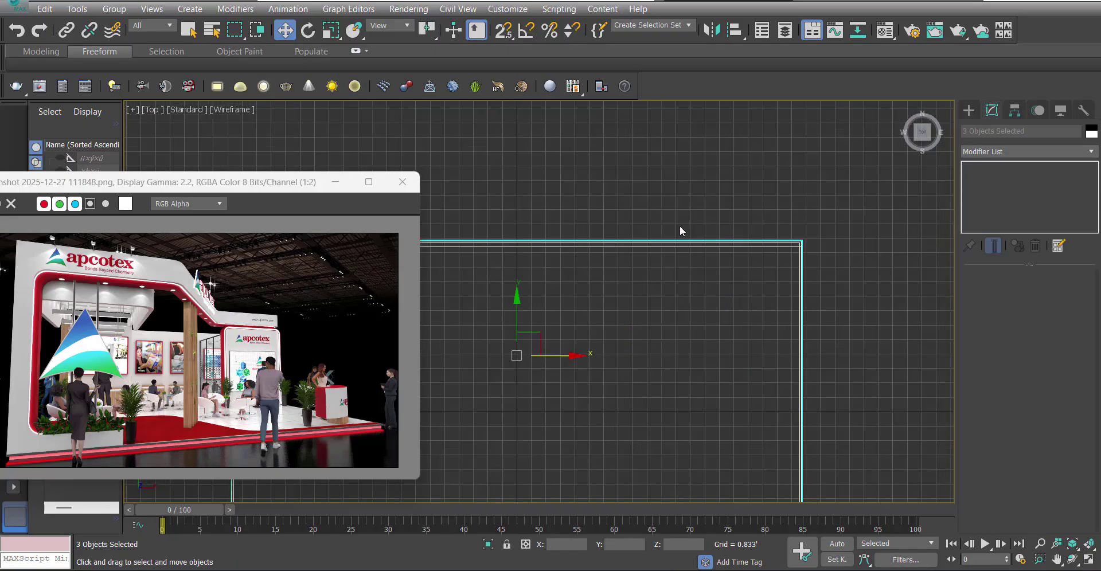
click(705, 310)
key(F3)
scroll(779, 241, up, 5)
key(F3)
scroll(714, 280, down, 3)
key(F3)
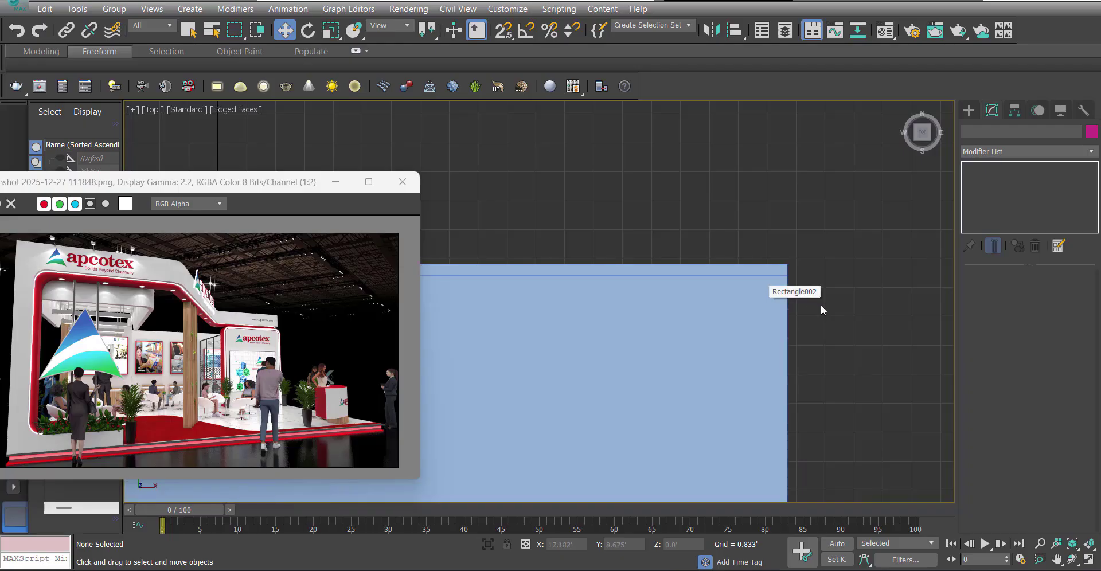
key(F3)
ctrl+right_click(822, 299)
click(849, 215)
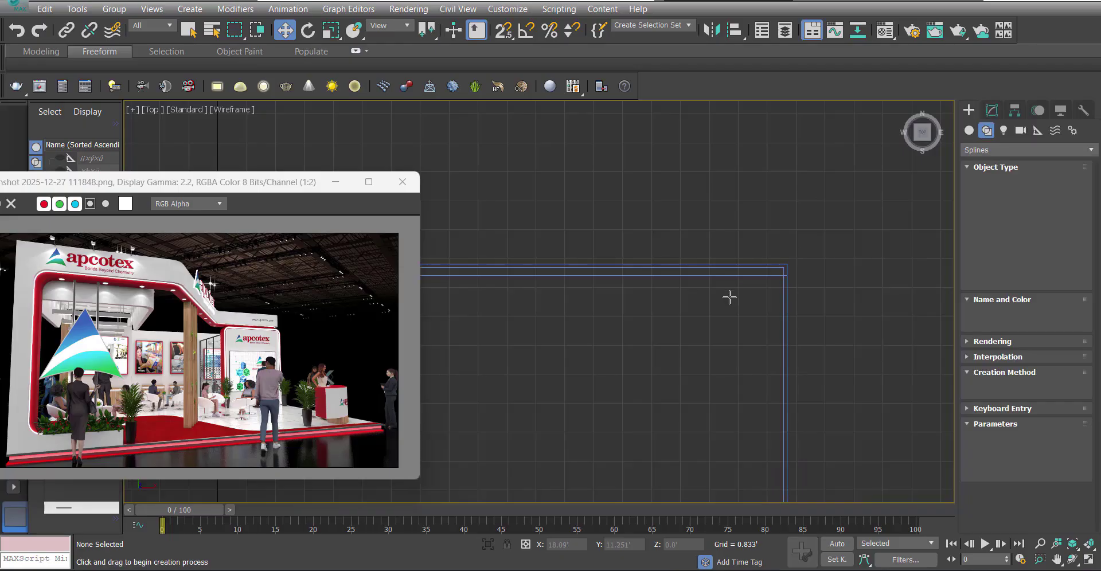
scroll(749, 270, down, 2)
key(s)
drag(777, 250, 616, 379)
key(w)
key(s)
scroll(677, 287, down, 4)
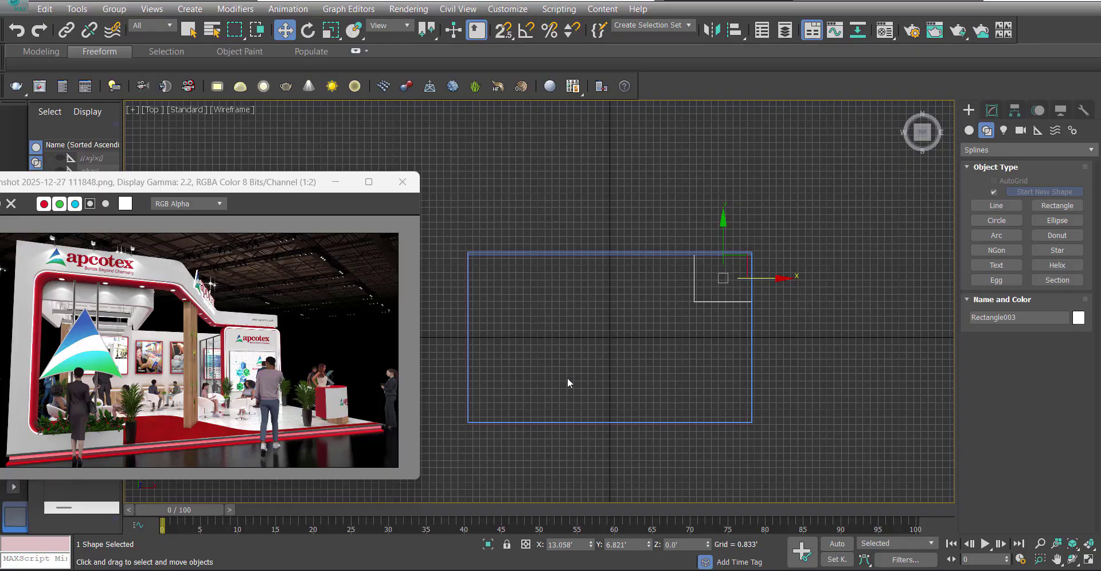
Check the Pet Plast stall photo and set the corner rectangle to a length of 4' and a width of 6'.
middle_drag(568, 378, 586, 366)
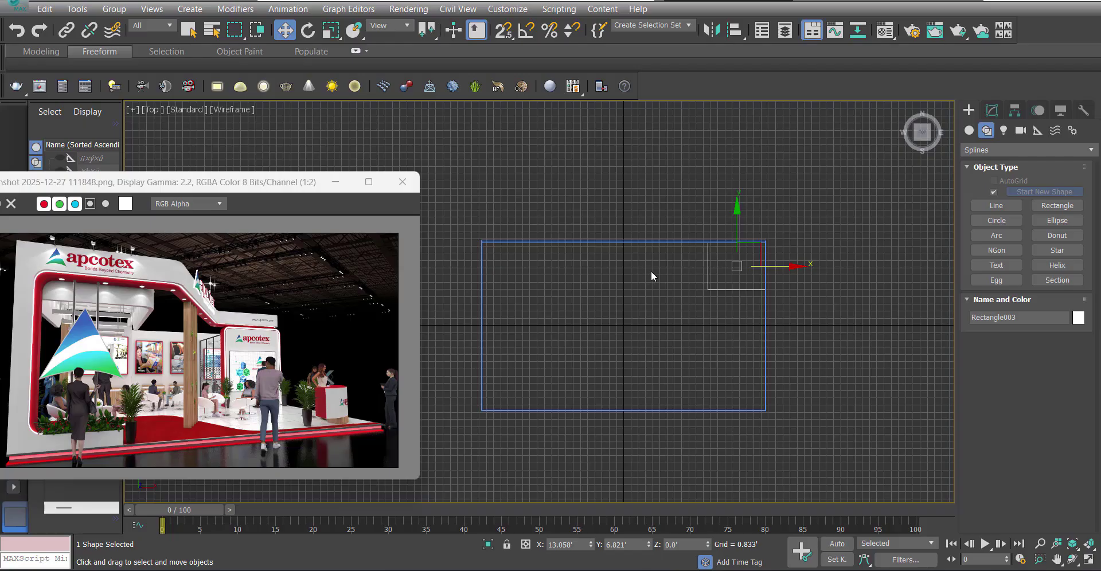
scroll(651, 271, down, 2)
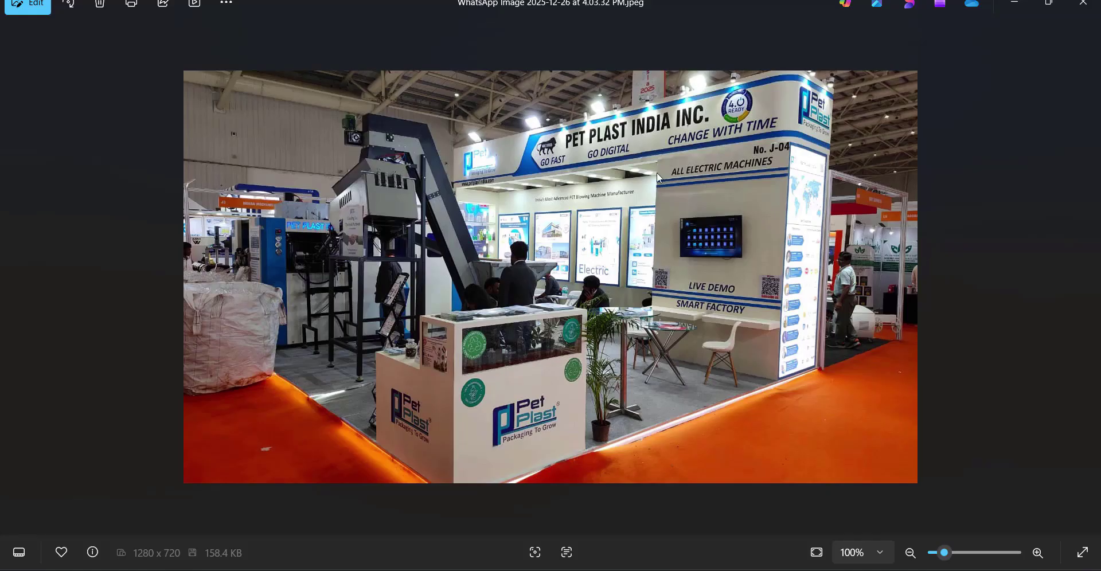
click(1015, 3)
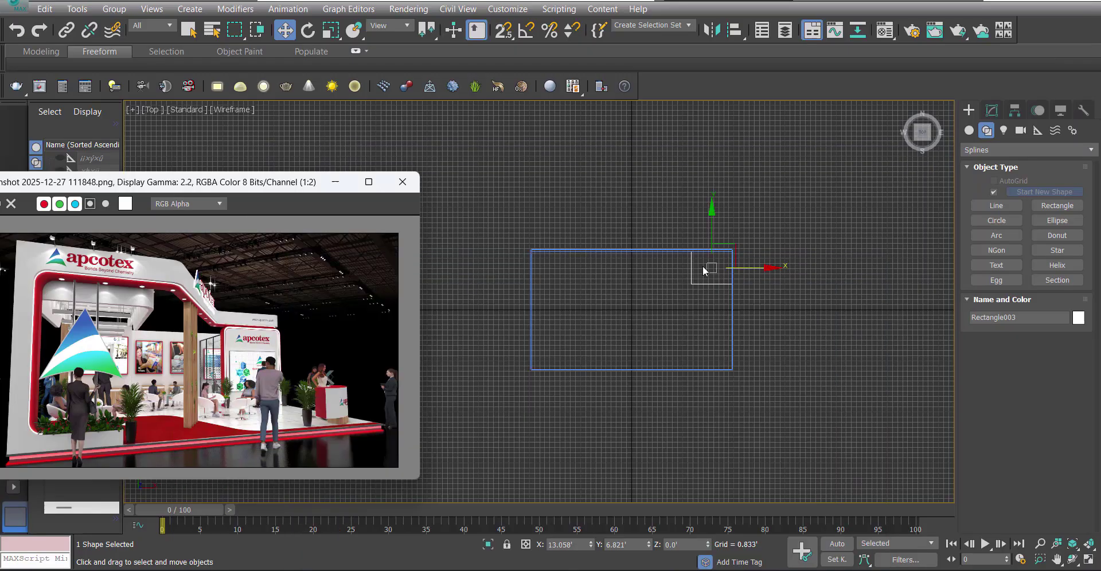
click(992, 111)
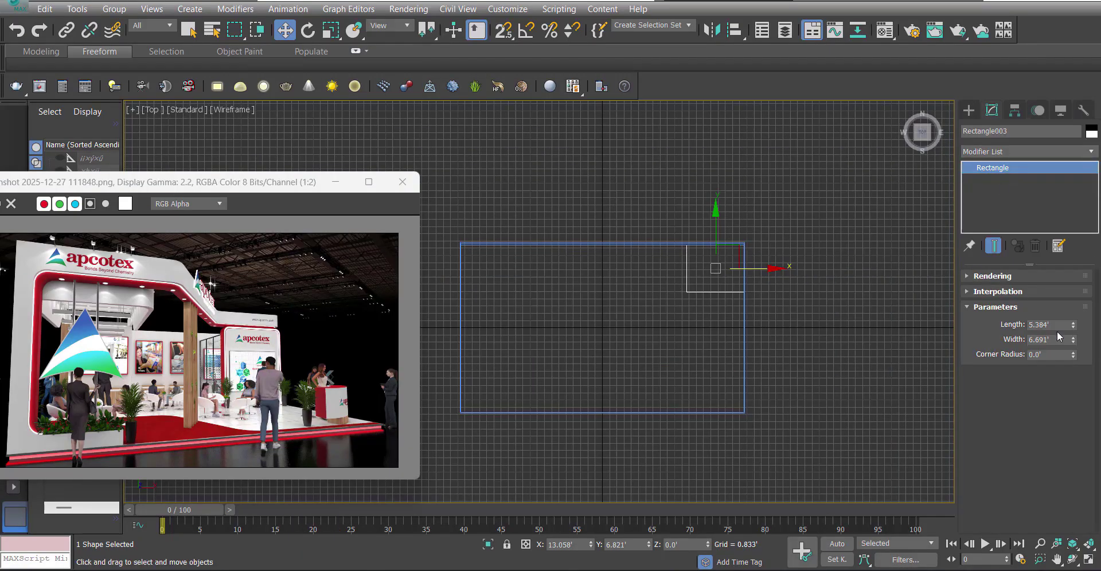
text(6)
key(Return)
key(shift+Tab)
text(4)
key(Return)
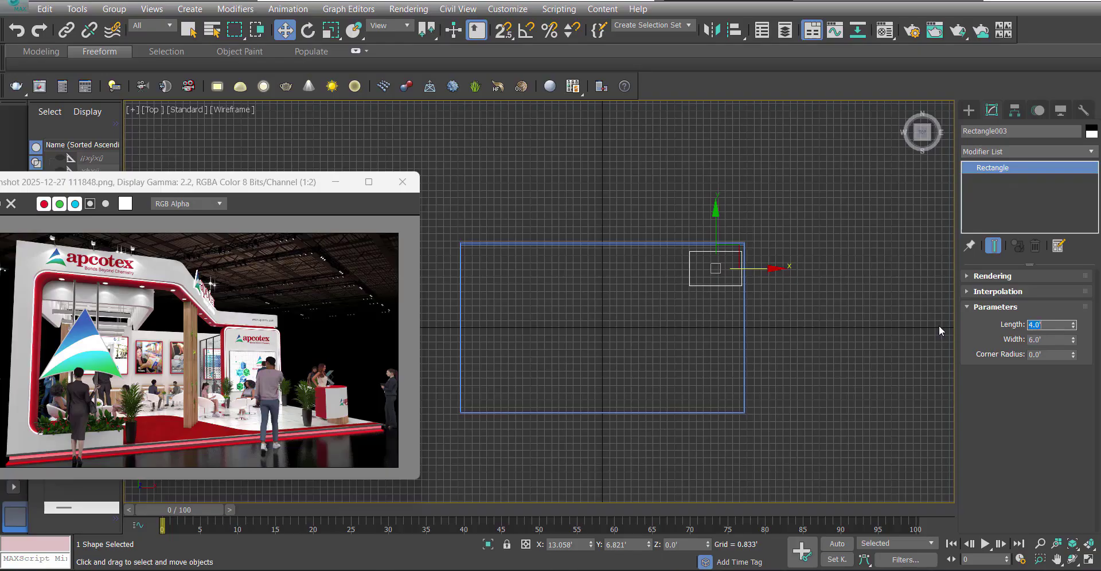
Snap the 4' by 6' rectangle's back-right corner to the inner end vertex of the back wall.
scroll(745, 254, up, 3)
middle_drag(740, 259, 728, 287)
drag(705, 287, 739, 258)
key(s)
key(s)
scroll(713, 314, down, 3)
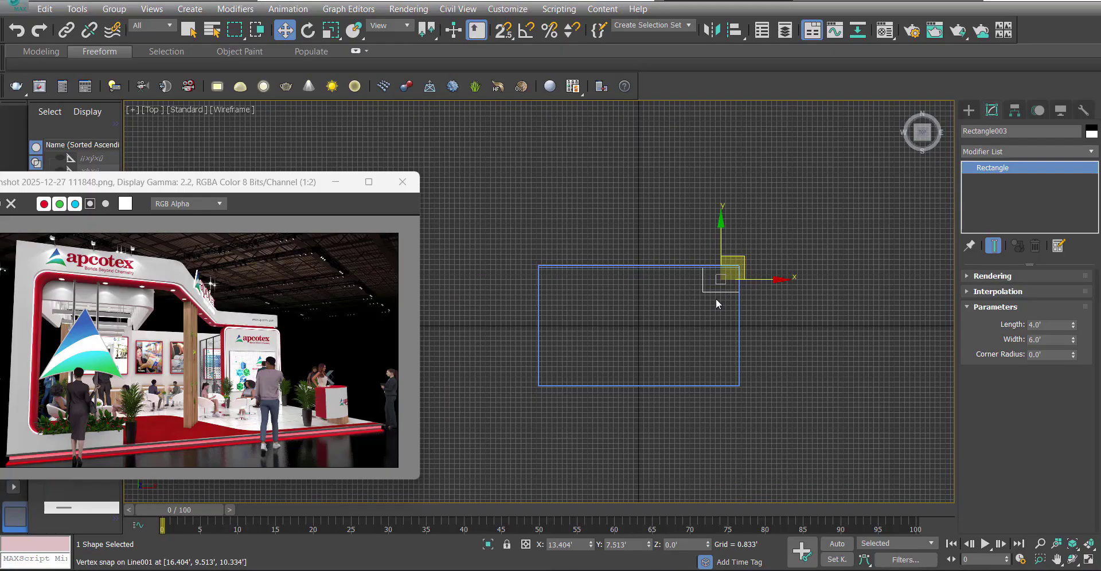
Set the rectangle's width to 8' and snap it into the corner between the back wall's inner face and the right edge.
scroll(710, 289, up, 1)
scroll(701, 298, up, 1)
scroll(722, 283, down, 2)
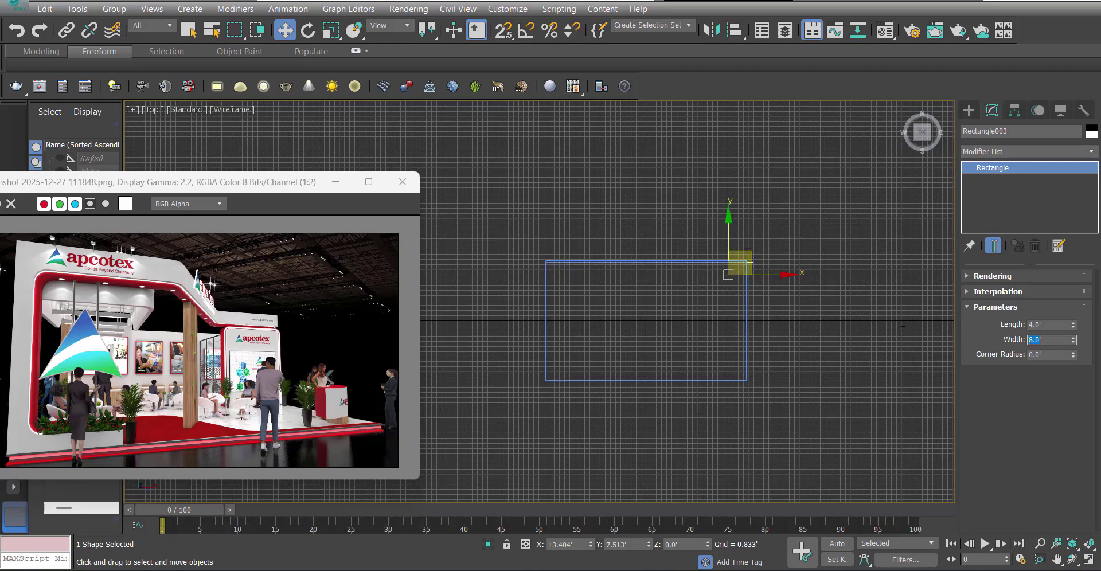
scroll(713, 292, up, 3)
key(s)
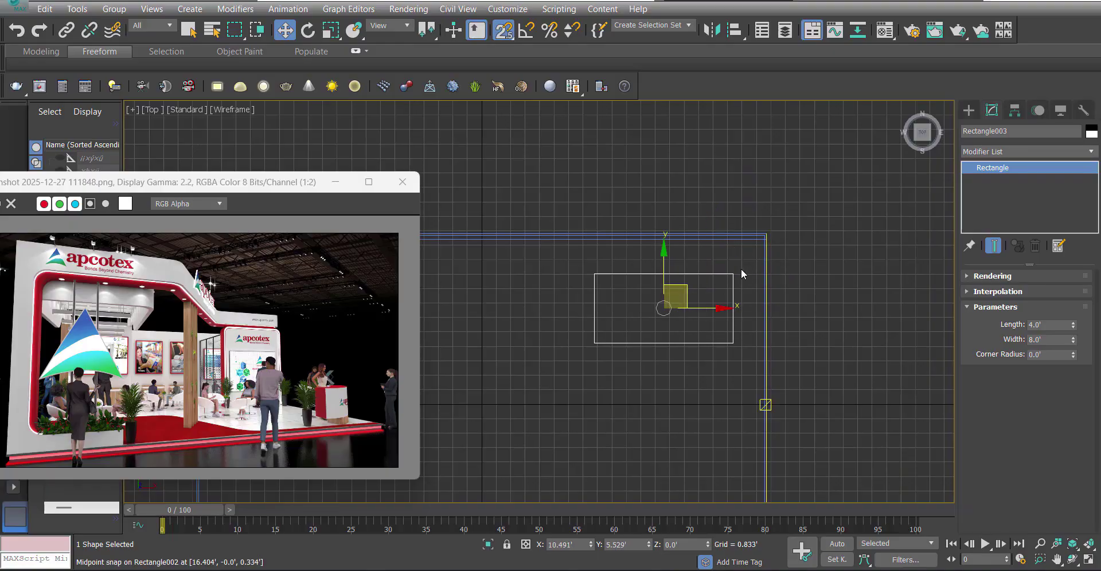
drag(733, 274, 766, 240)
Apply an Edit Spline modifier to the rectangle and delete its segment along the back wall.
click(997, 152)
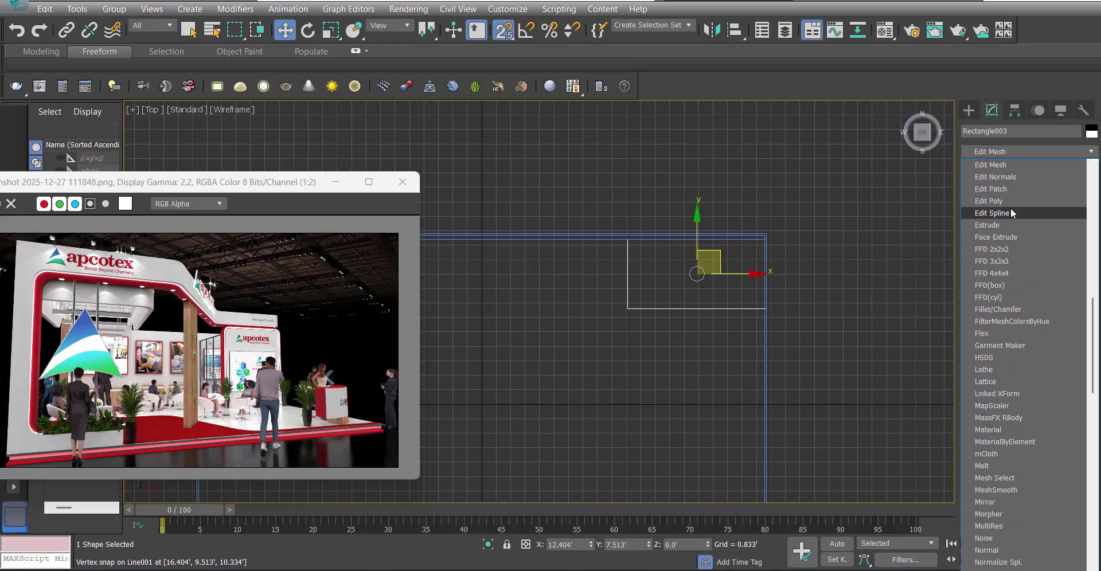
click(1005, 214)
middle_drag(733, 208, 727, 192)
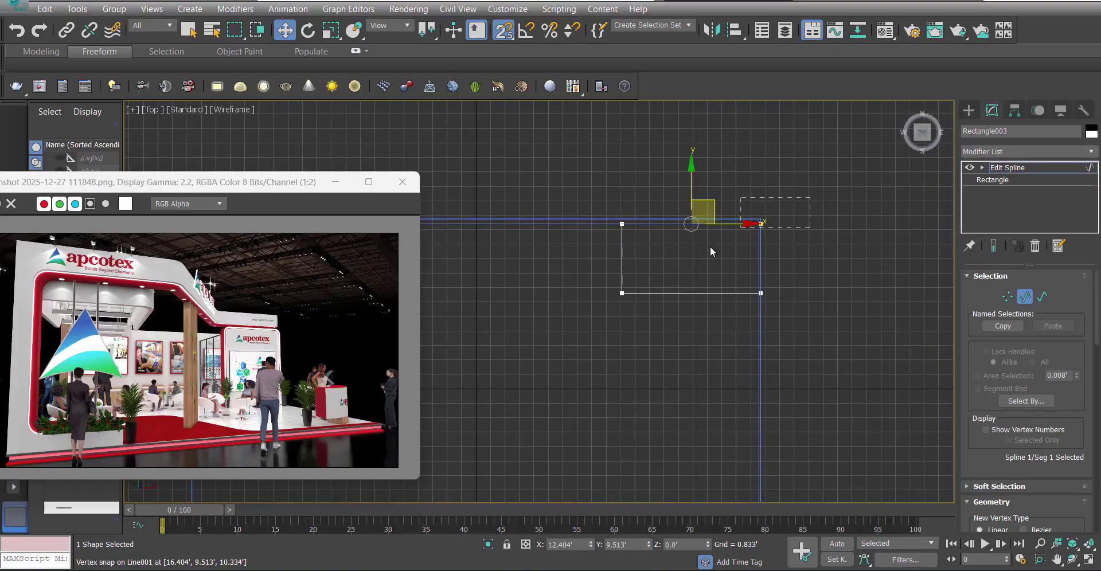
drag(727, 189, 695, 265)
key(Delete)
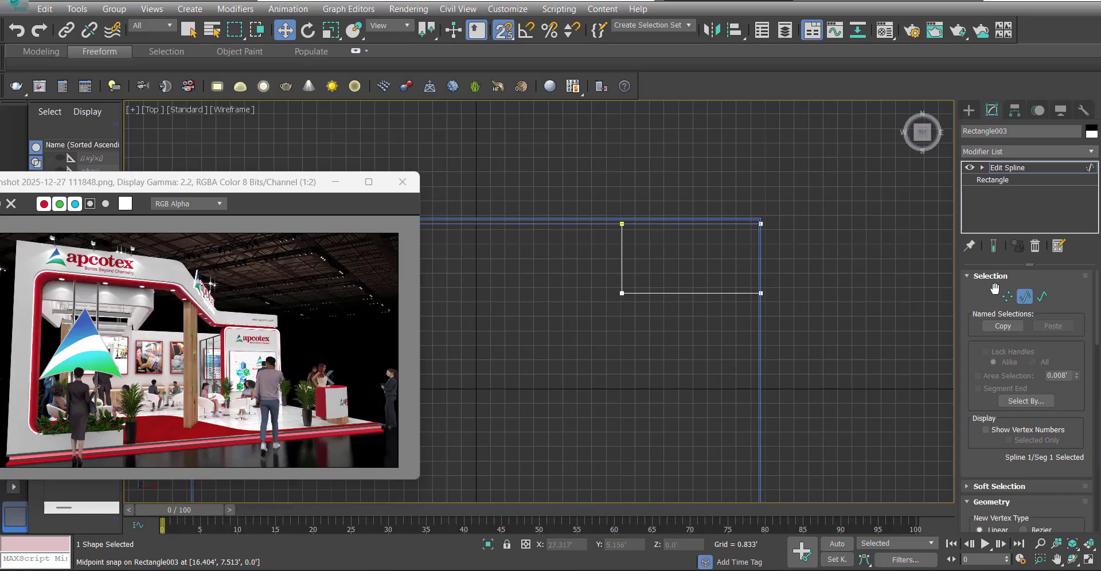
Outline the three-sided spline inward to give it wall thickness and extrude it 10'.
click(1043, 297)
drag(797, 242, 691, 344)
drag(1035, 441, 1005, 173)
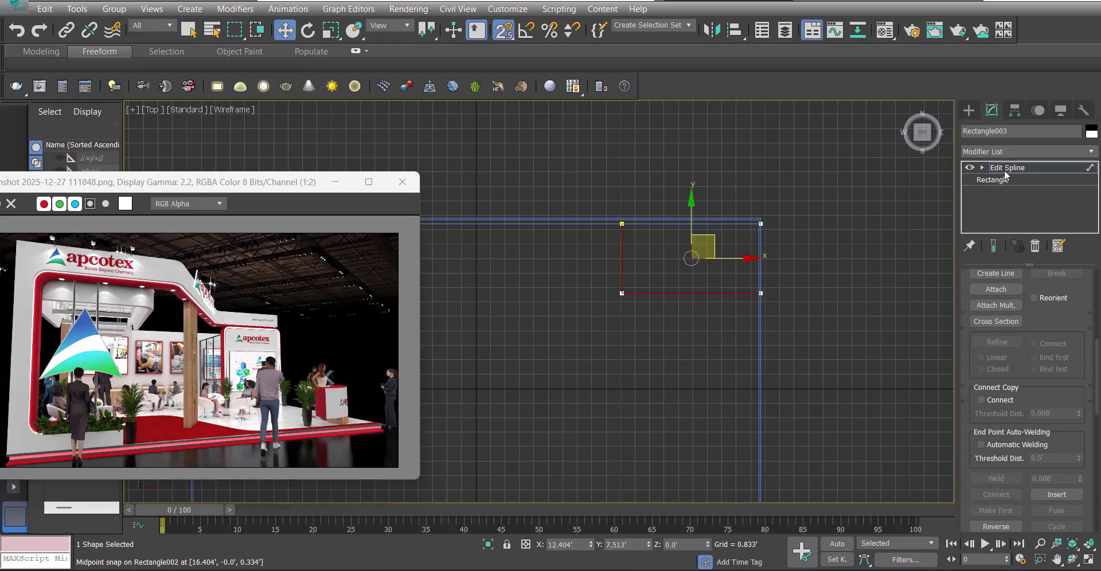
drag(1038, 496, 1038, 442)
scroll(1041, 450, down, 3)
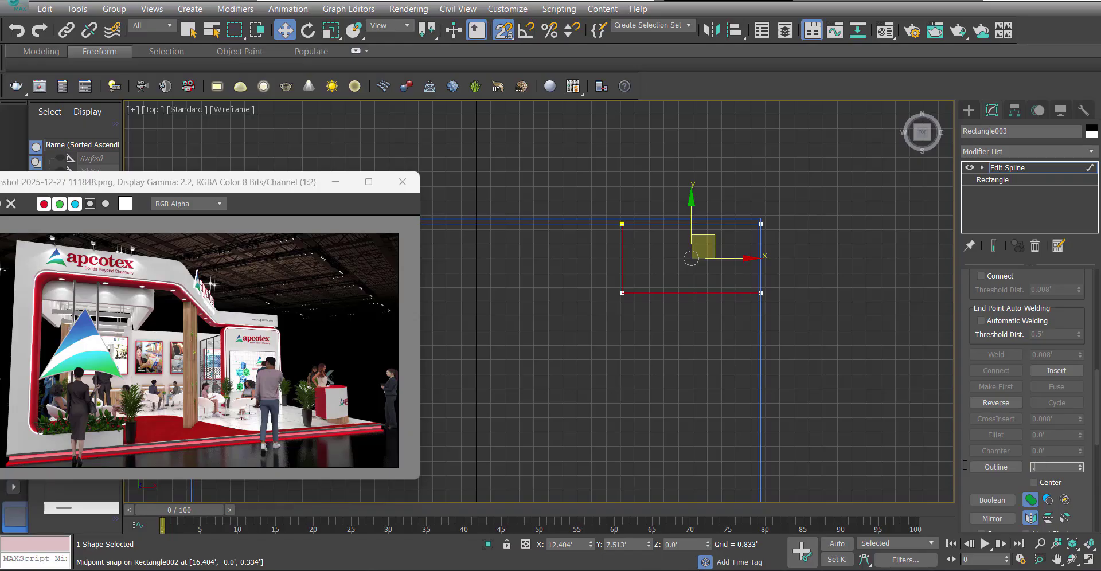
key(Return)
click(1019, 151)
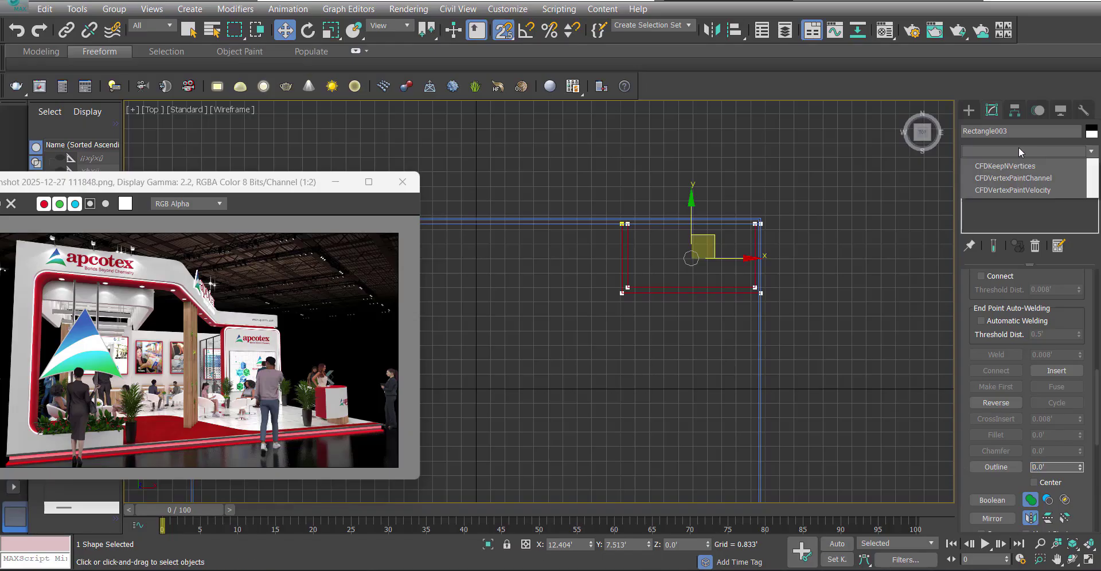
text(ex)
click(1007, 163)
In the Front view, raise the corner enclosure so its base snaps onto the upper slab's top at Z 0.334'.
key(f)
key(z)
middle_drag(577, 395, 690, 374)
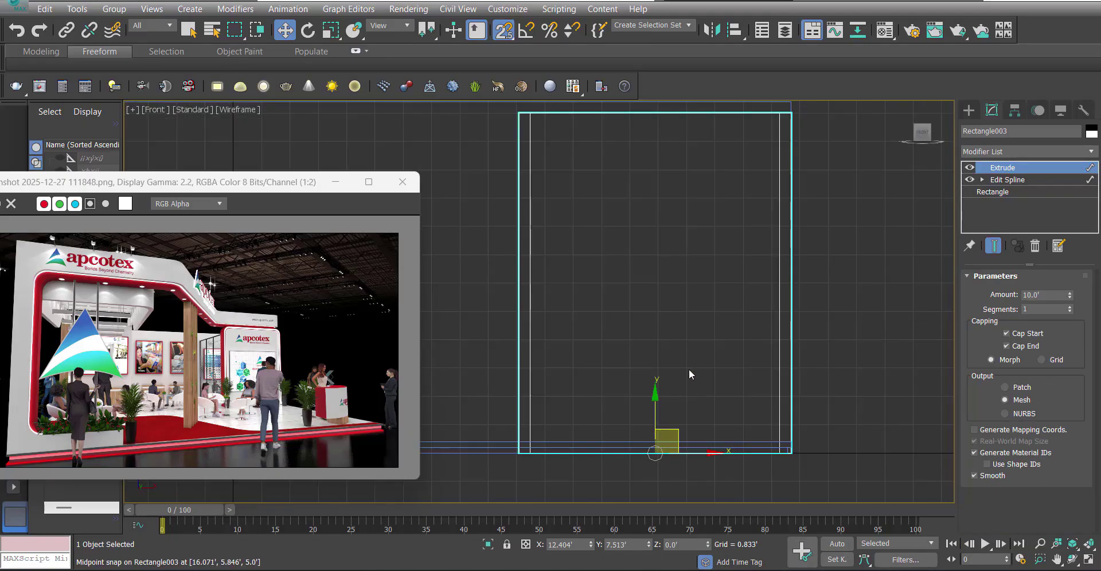
drag(652, 408, 791, 442)
scroll(771, 338, down, 5)
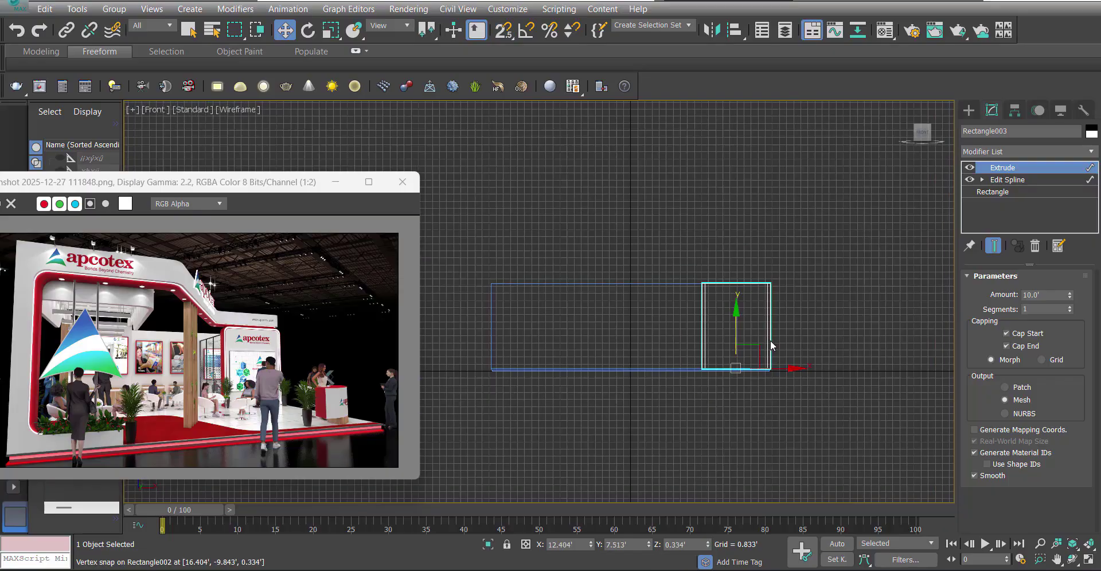
Examine the corner enclosure against the back wall and floor in the Perspective view and select it.
key(p)
alt+middle_drag(773, 316, 730, 250)
click(730, 250)
middle_drag(544, 307, 659, 350)
scroll(608, 334, up, 2)
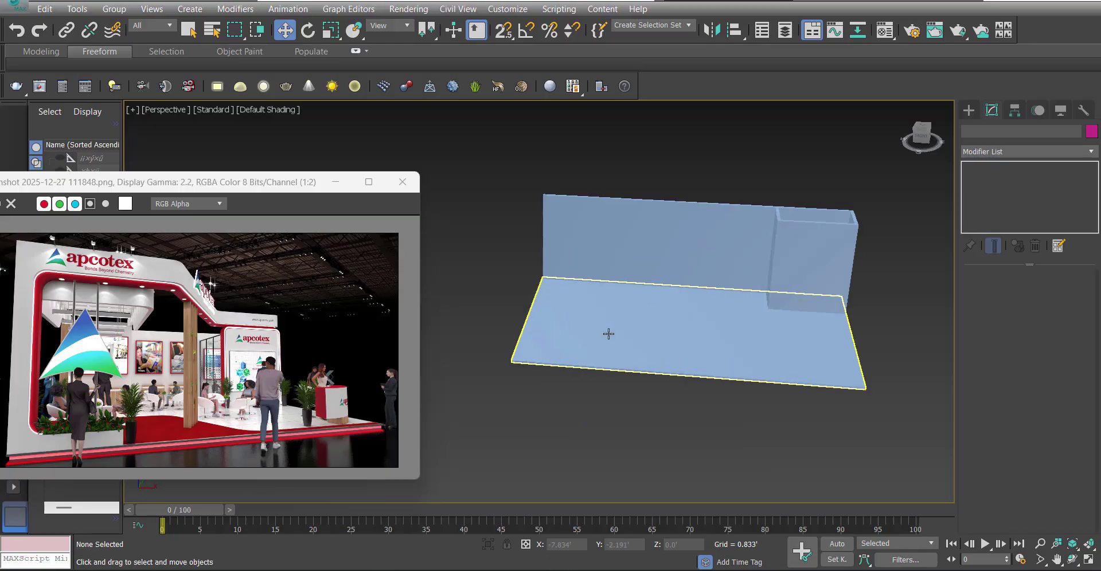
click(803, 257)
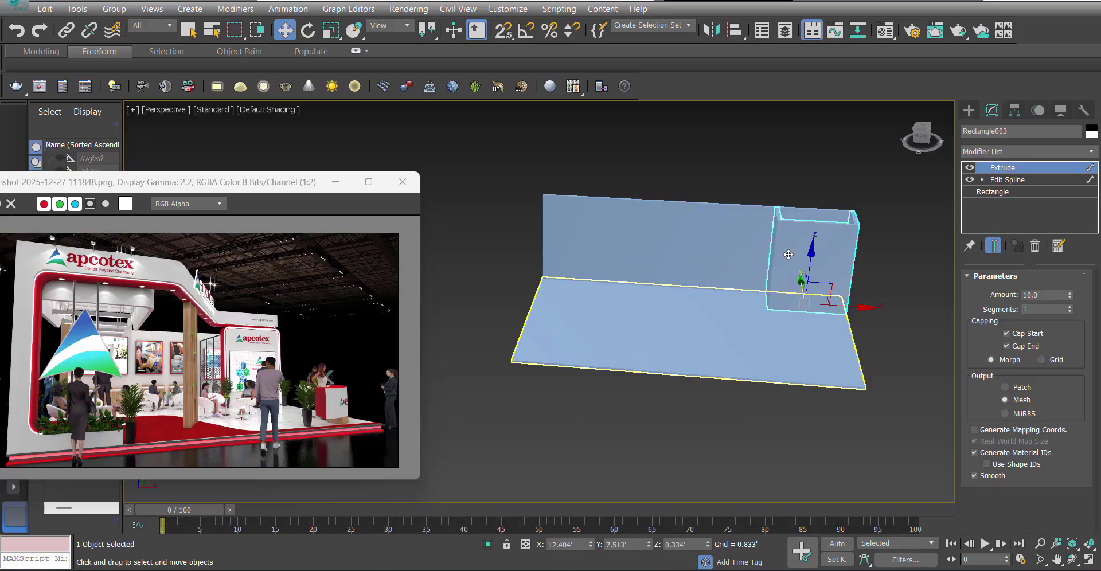
Compare with the Apcotex render and draw a rectangle over the enclosure's face in the Front view, snapped corner to corner.
key(s)
key(f)
key(s)
key(z)
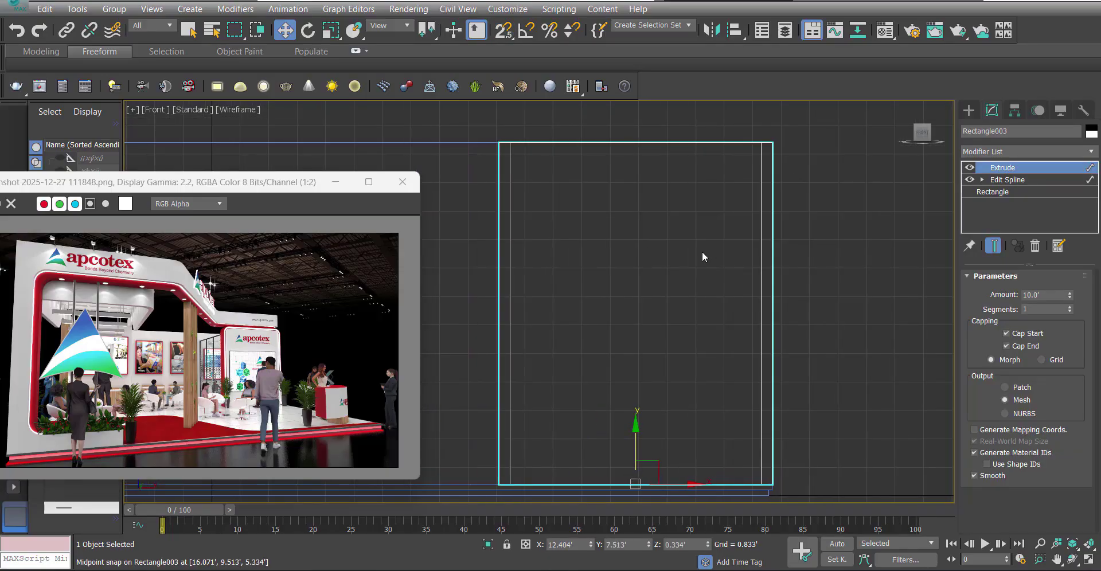
scroll(263, 367, up, 2)
scroll(230, 356, down, 1)
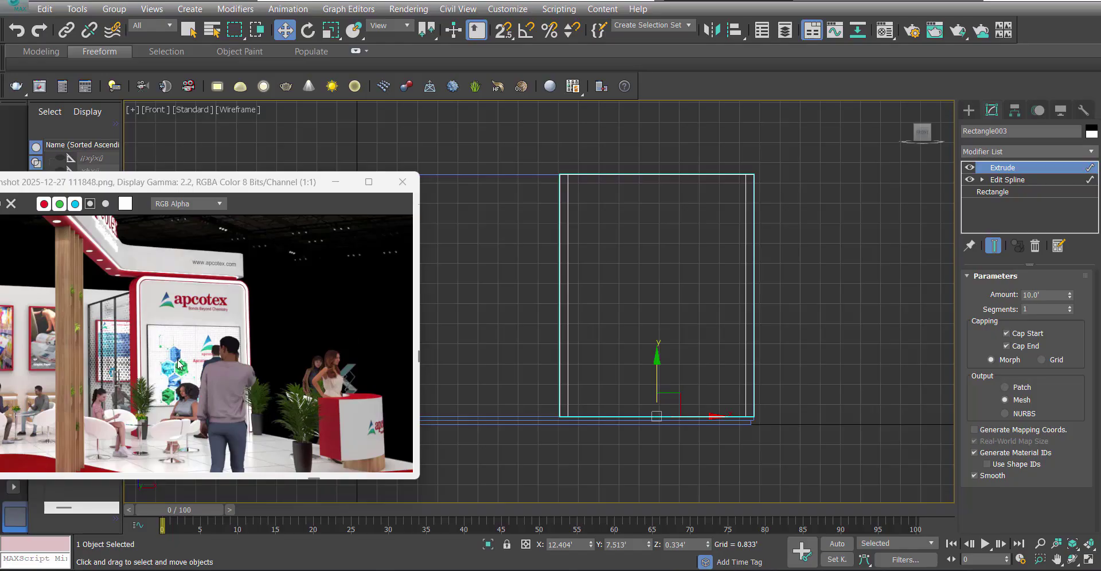
middle_drag(179, 364, 204, 318)
middle_drag(643, 287, 636, 308)
ctrl+right_click(622, 305)
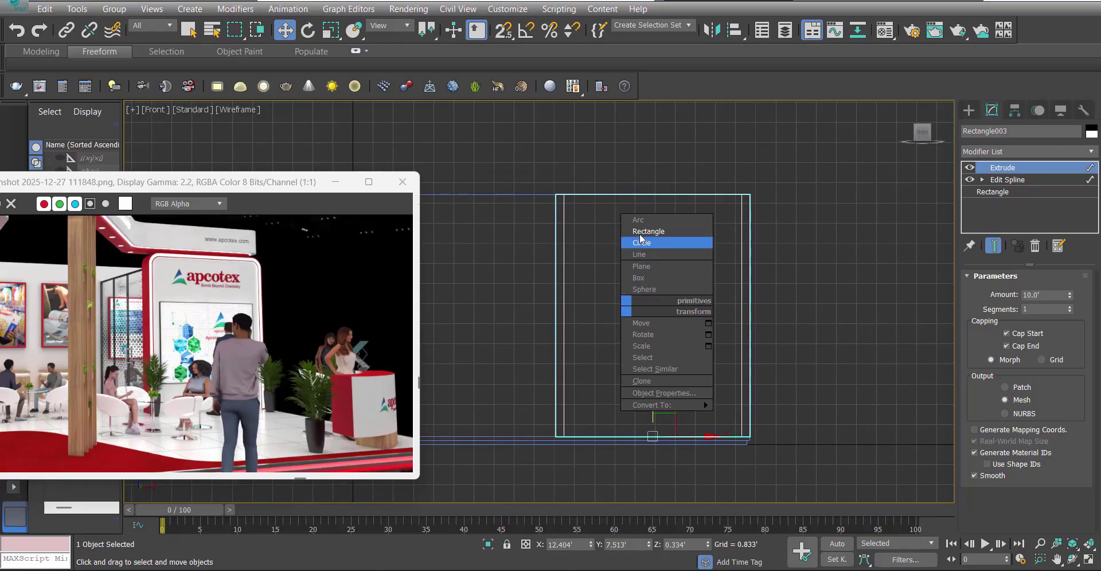
click(641, 232)
key(s)
drag(556, 195, 750, 437)
key(w)
Apply an Edit Spline modifier to the front rectangle and convert all its vertices to Corner type.
click(992, 111)
click(1026, 151)
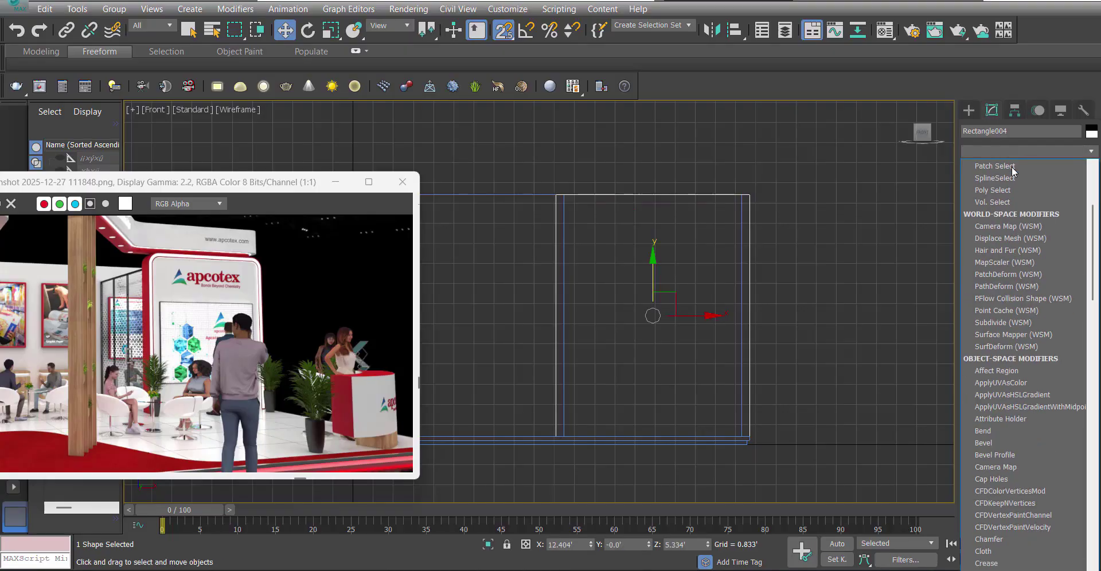
scroll(1027, 287, down, 5)
click(983, 214)
key(ctrl+a)
right_click(791, 234)
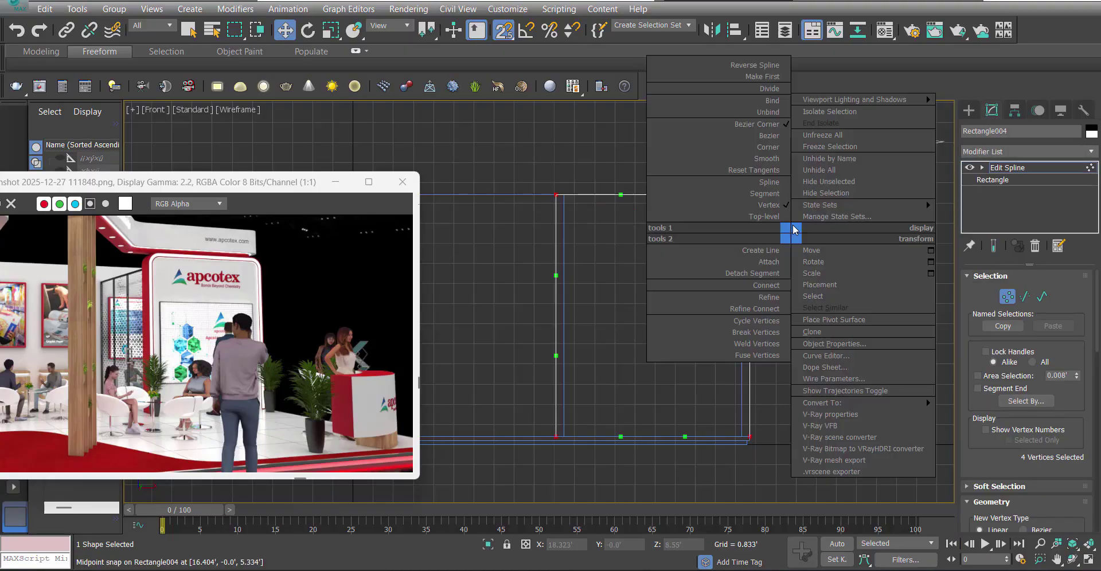
click(774, 147)
Raise the front rectangle's two top vertices by 1' using an exact offset.
drag(844, 250, 399, 122)
right_click(693, 195)
click(833, 212)
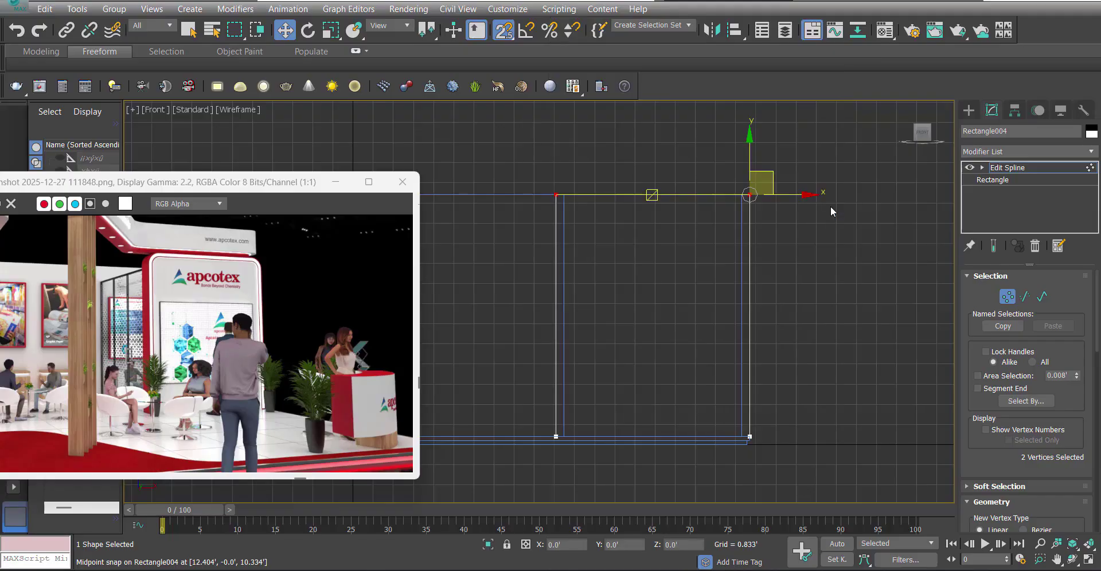
click(603, 269)
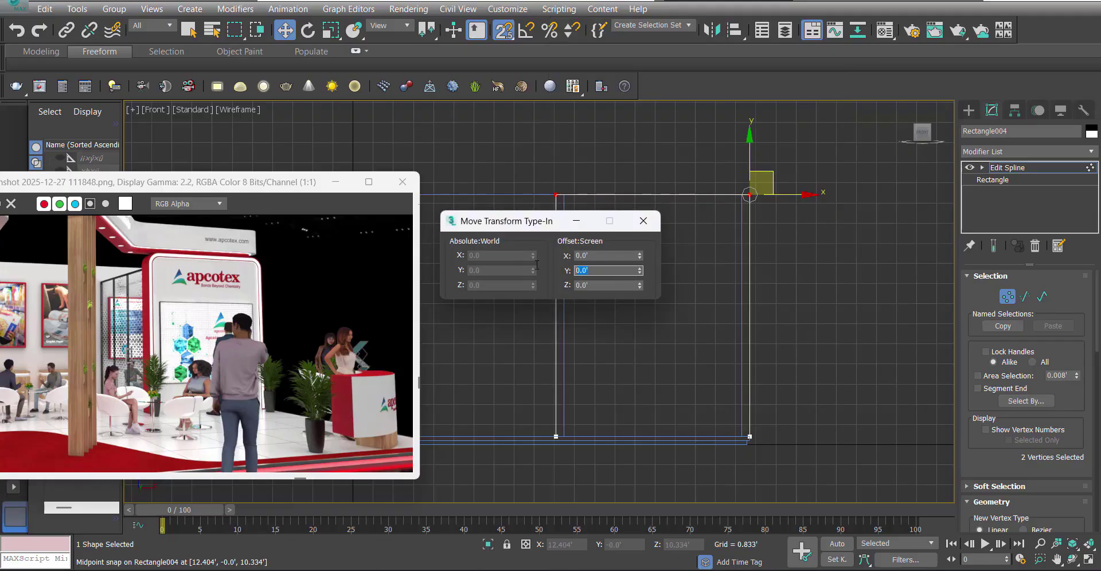
key(Return)
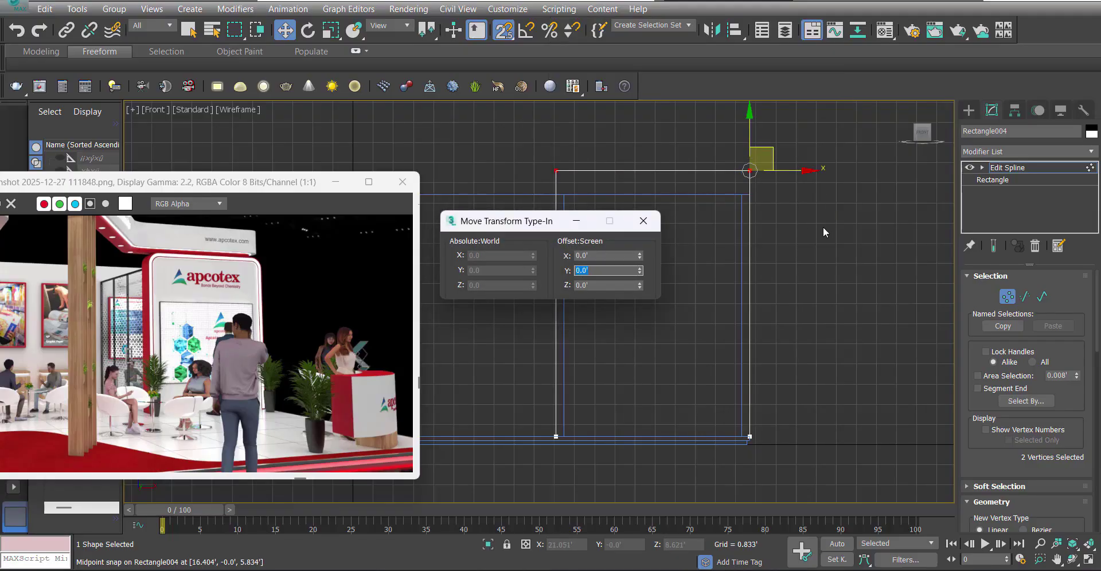
click(643, 221)
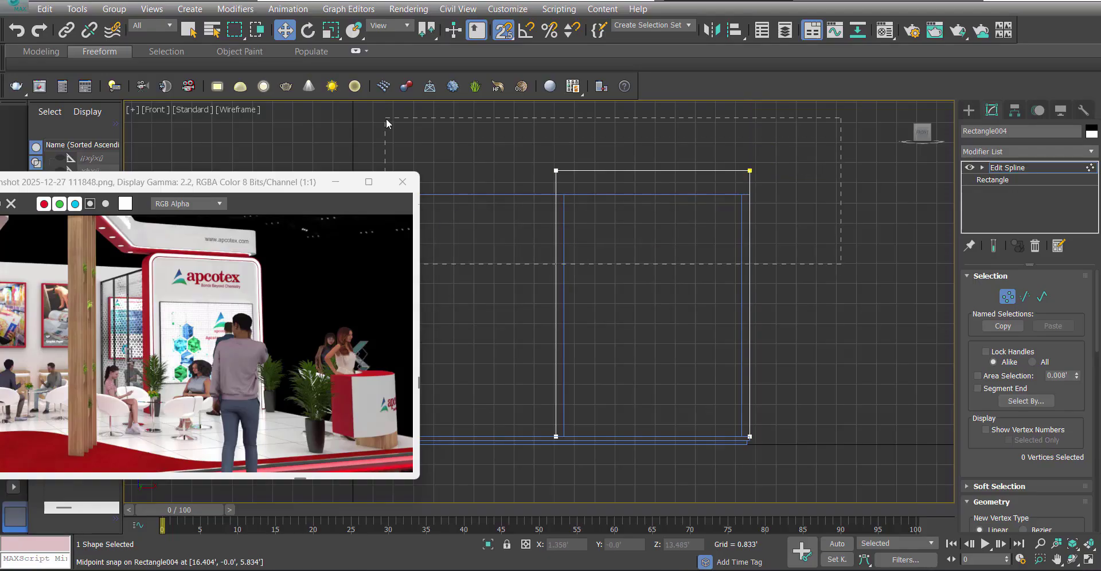
Fillet the front rectangle's two top corners by about 0.85'.
key(s)
scroll(1002, 446, down, 10)
click(996, 496)
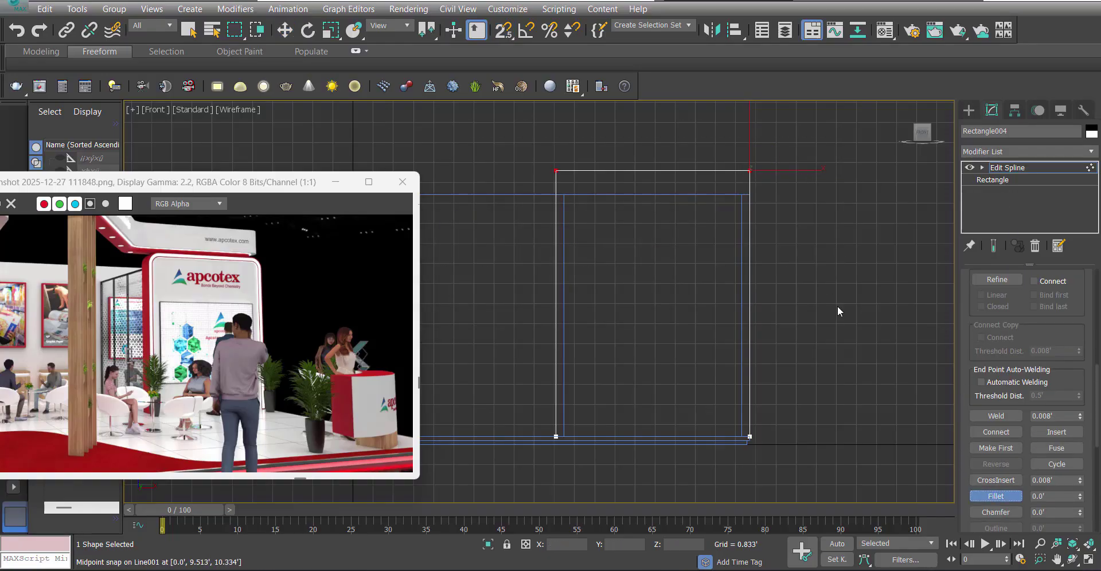
drag(749, 182, 768, 152)
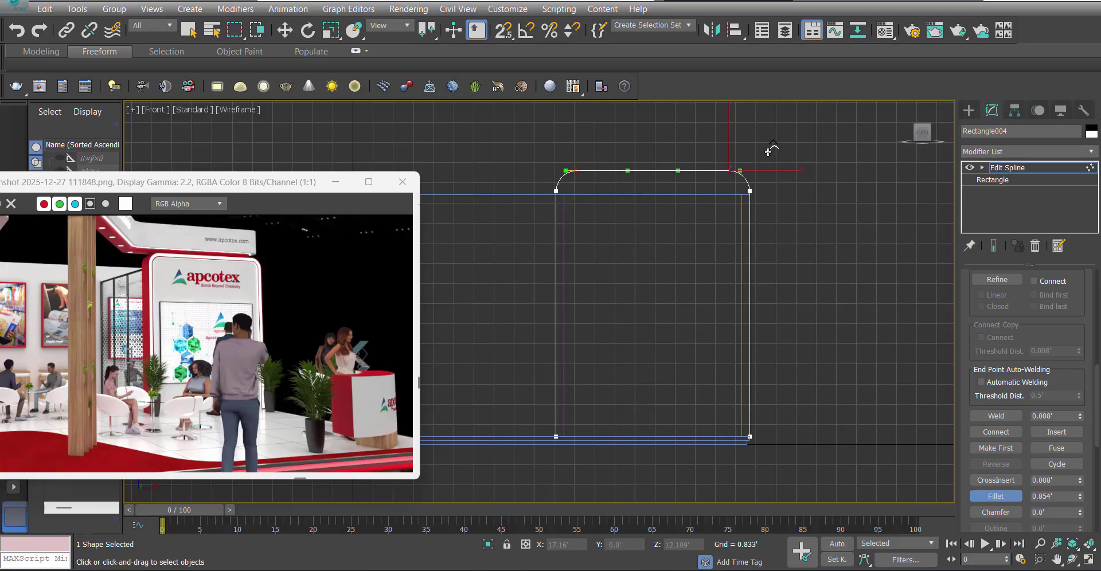
Apply an Extrude modifier to the round-cornered front outline and show it in the Top view.
middle_drag(743, 254, 749, 245)
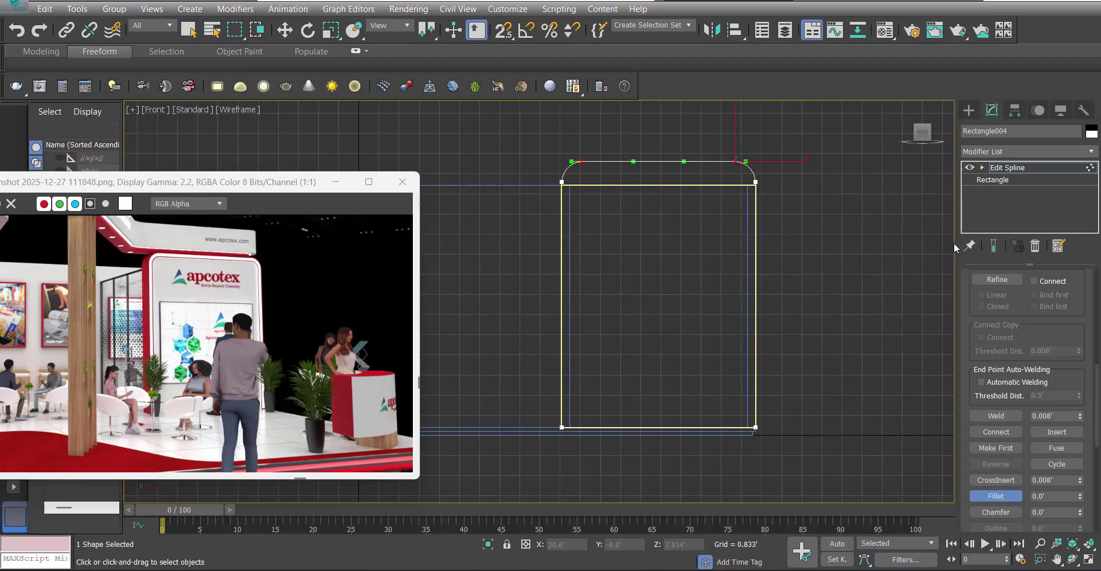
click(1002, 152)
text(ex)
click(995, 164)
key(t)
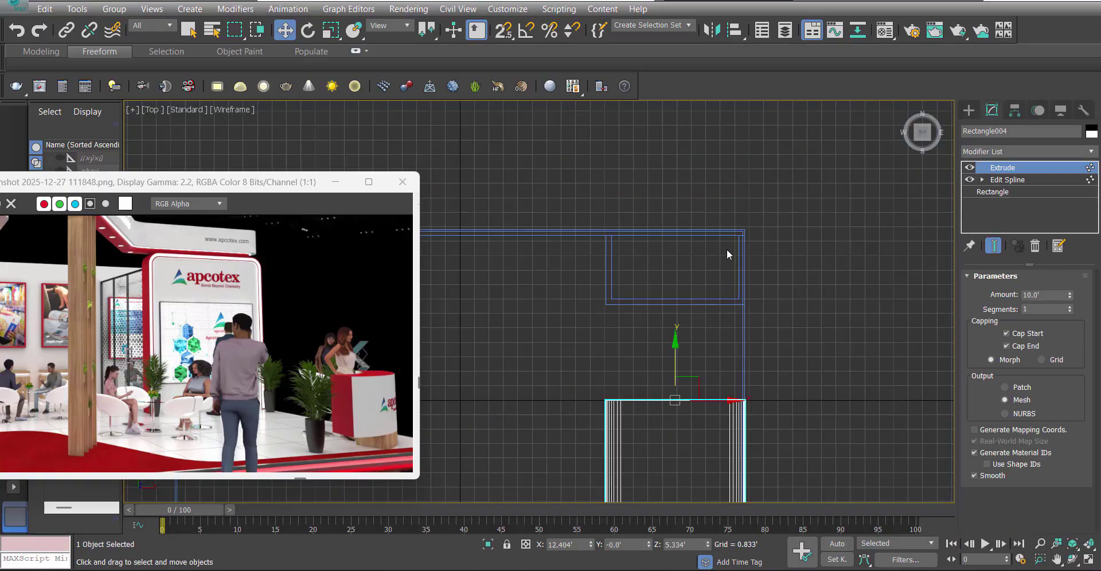
Move the extruded rounded panel in the Top view, snapping it against the front face of the corner enclosure.
scroll(728, 254, up, 3)
scroll(658, 216, down, 3)
scroll(659, 216, up, 2)
middle_drag(534, 307, 534, 175)
key(s)
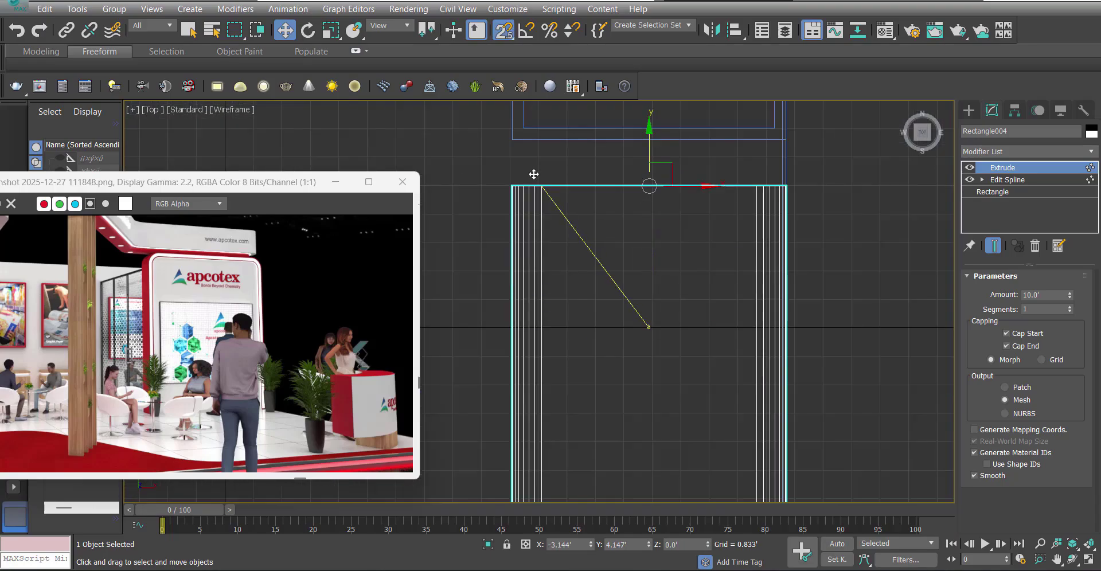
drag(534, 174, 519, 137)
key(s)
Set the rounded panel's extrusion amount to 0.333' and check its thickness in perspective.
click(1047, 295)
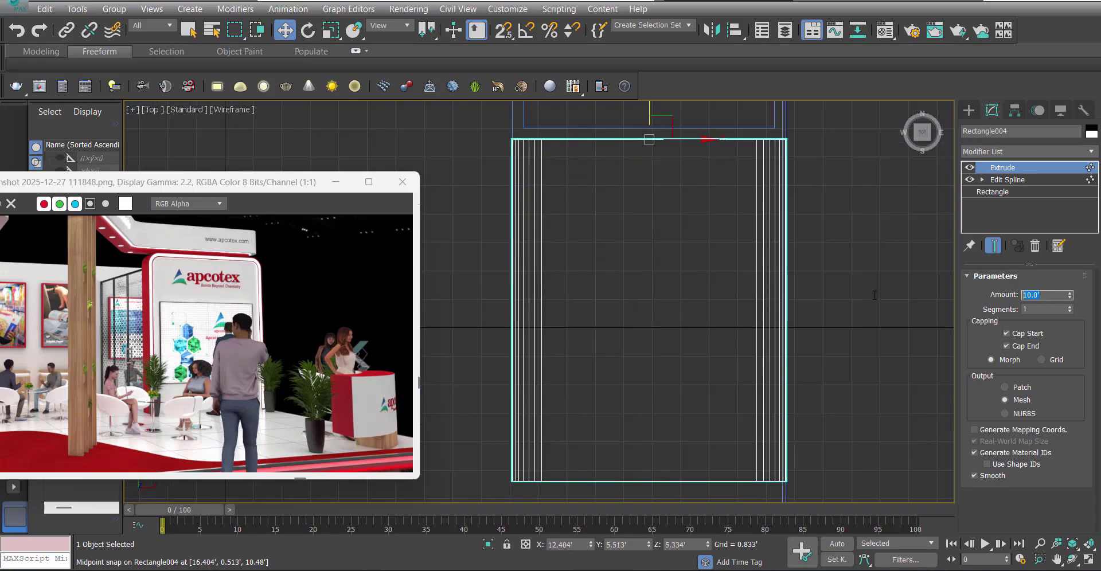
text(.5)
key(Return)
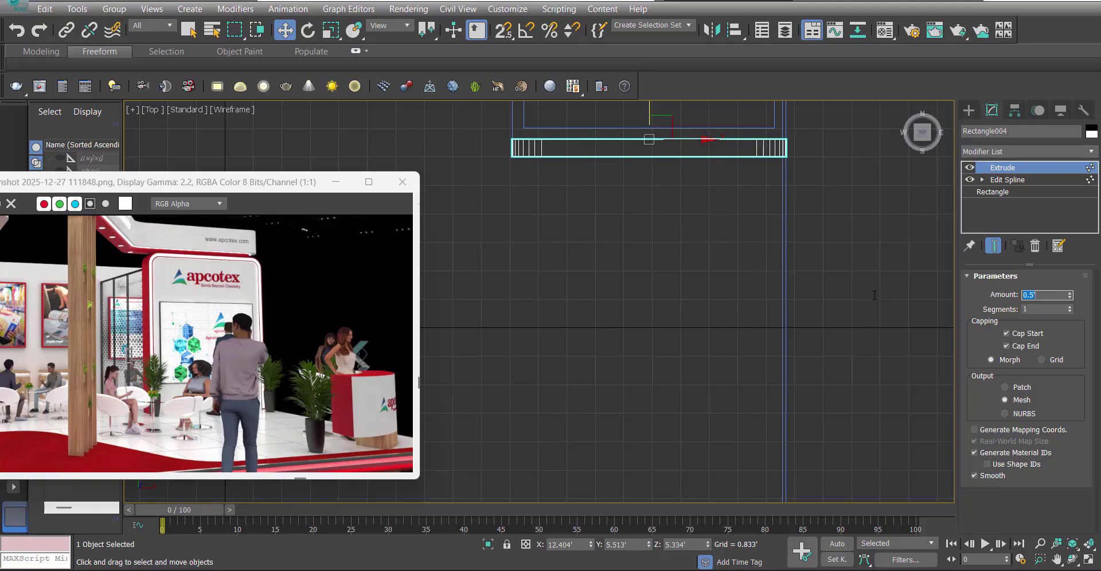
text(.333)
key(Return)
key(f)
key(p)
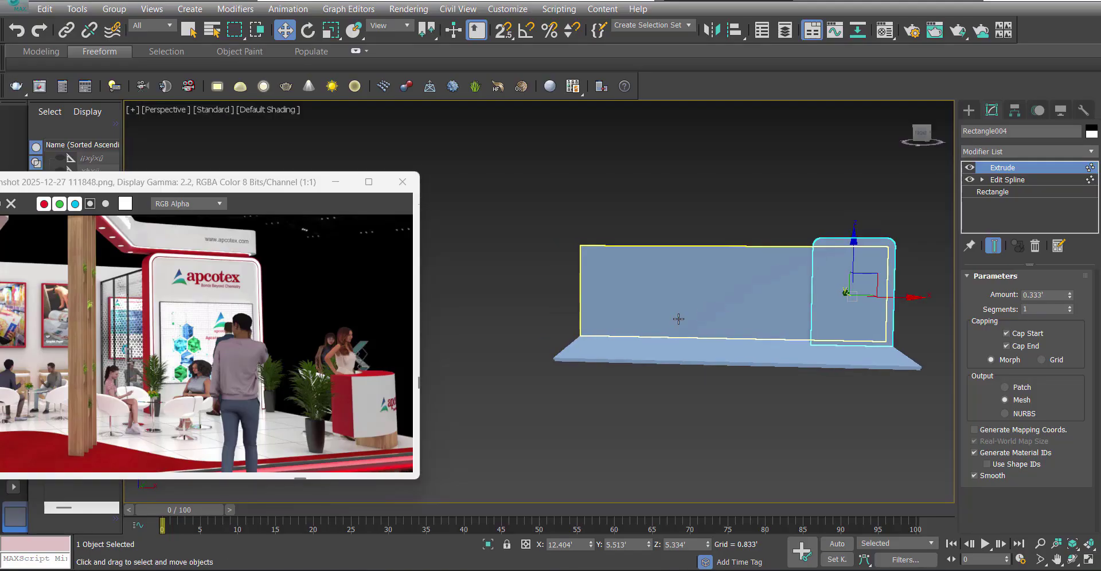
alt+middle_drag(721, 297, 711, 323)
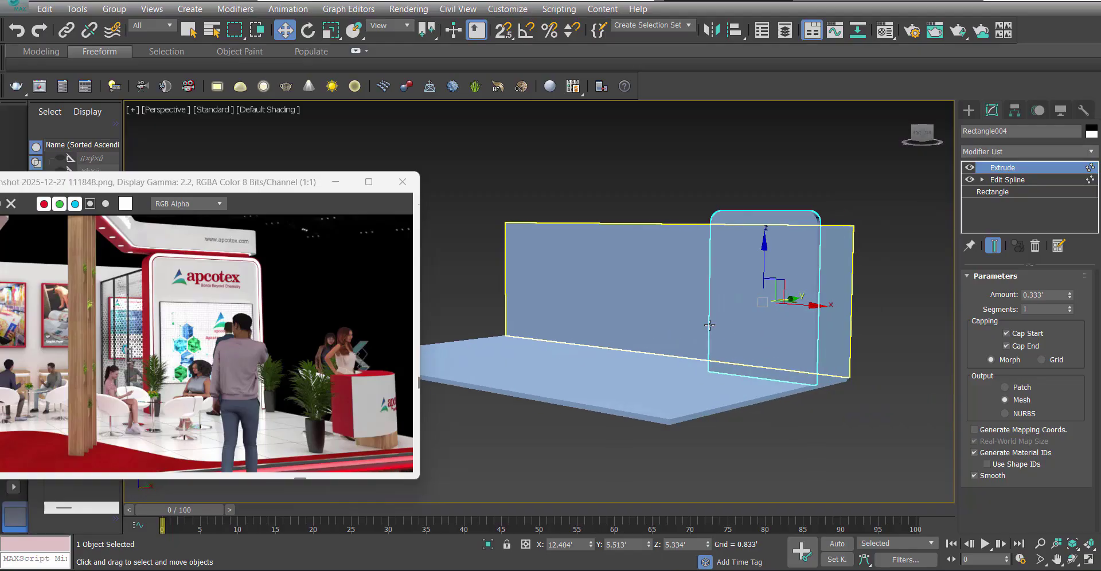
Clone the rounded front panel in place in the Front view as an independent copy.
key(f)
key(ctrl+v)
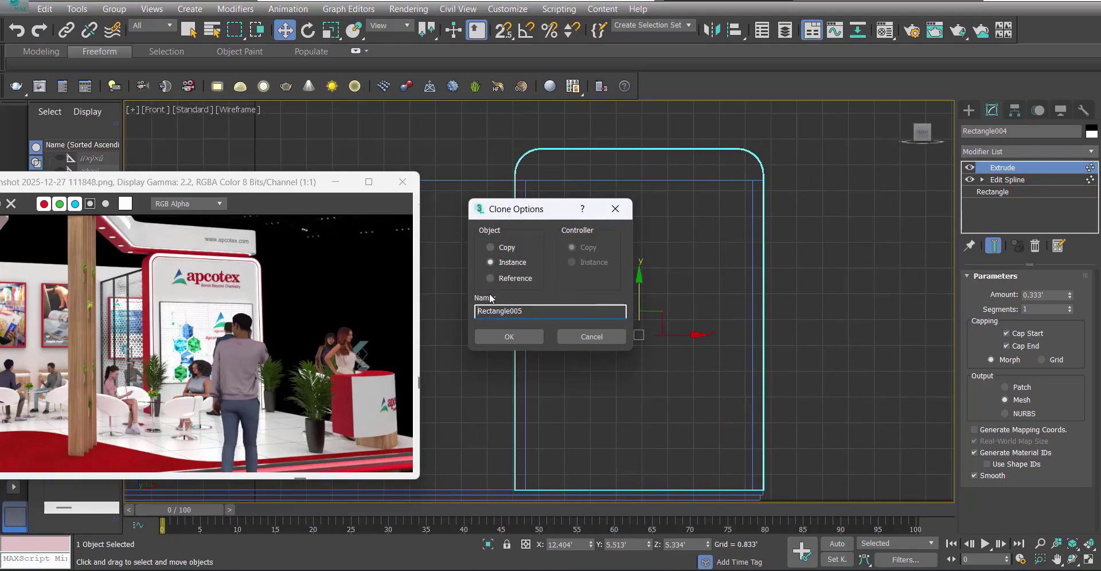
click(519, 338)
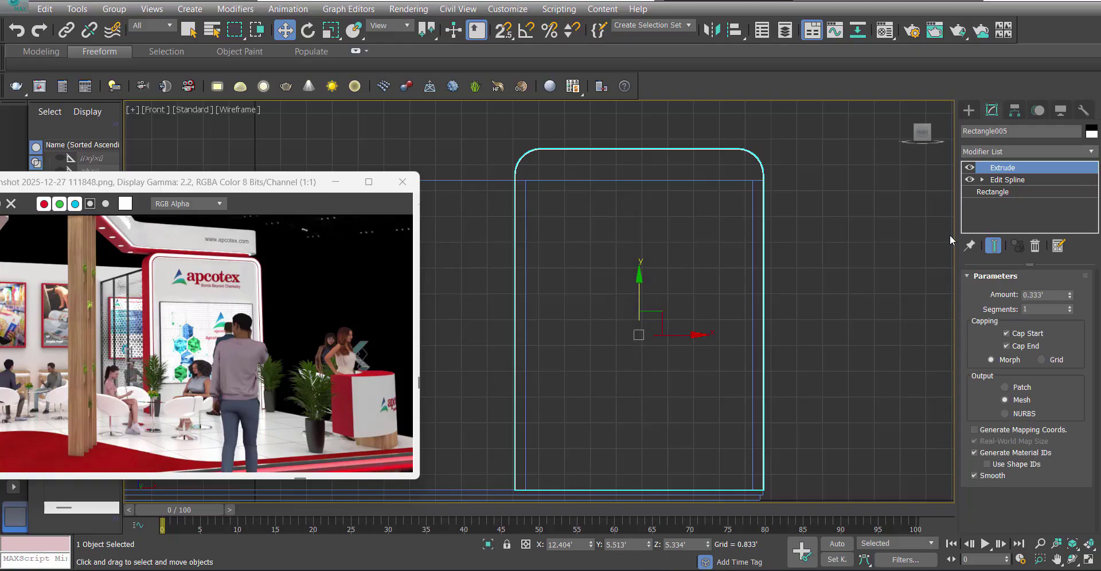
Outline the copied panel's spline inward at the Spline level of its Edit Spline modifier.
click(986, 180)
click(1015, 217)
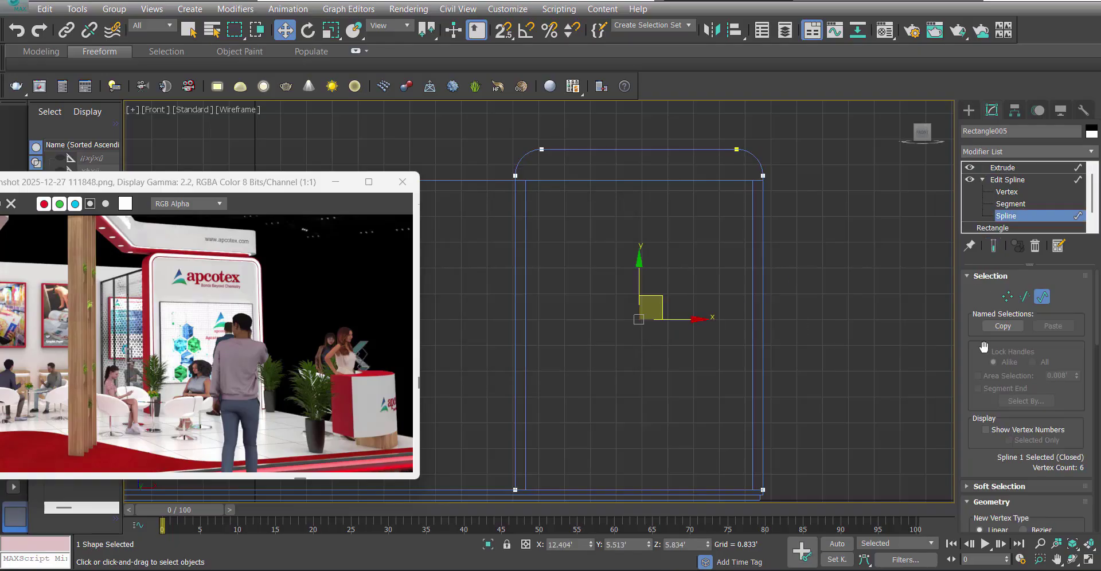
scroll(993, 321, down, 5)
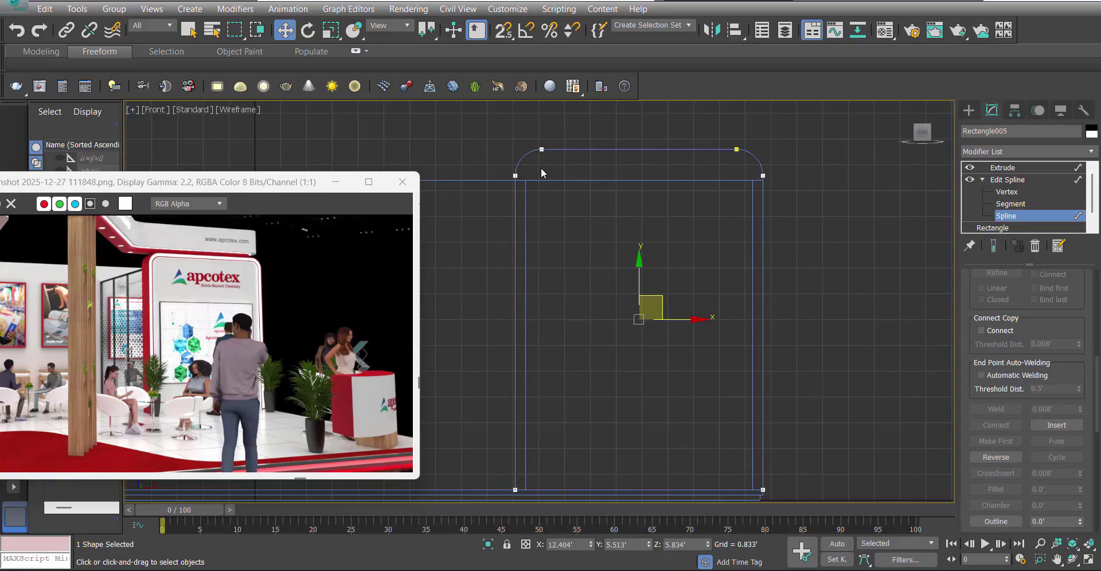
scroll(1019, 401, down, 2)
click(1050, 452)
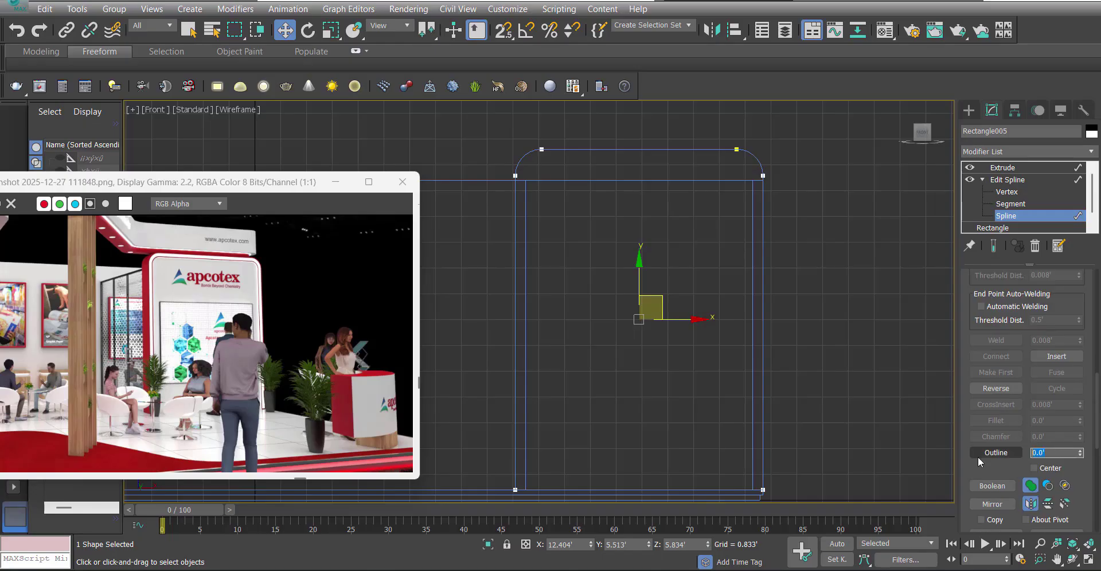
key(Return)
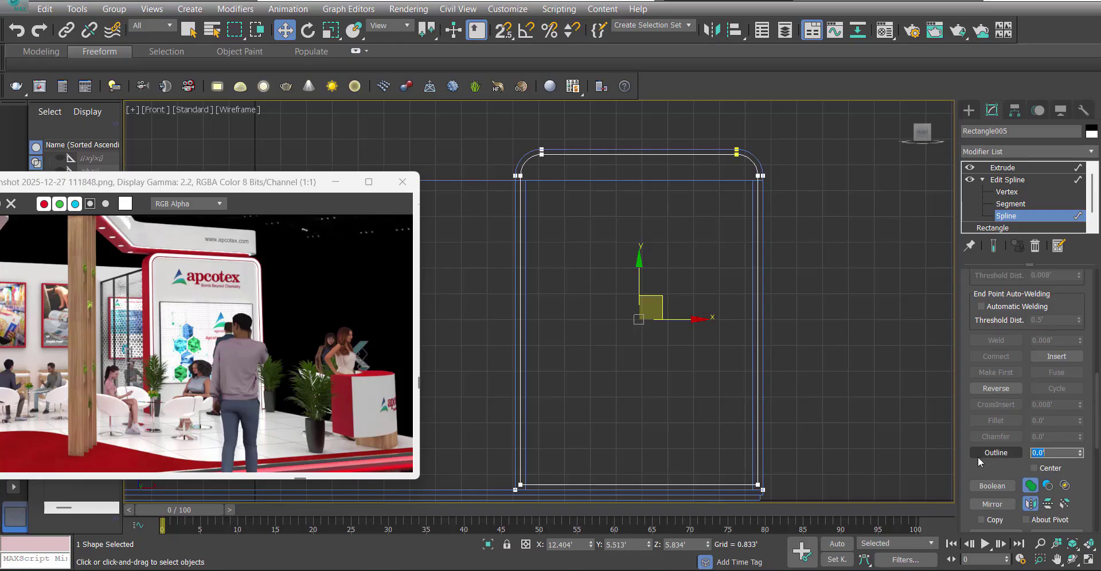
Delete the copy's outer spline and outline the remaining inner spline by 2" with Center enabled.
scroll(766, 171, up, 4)
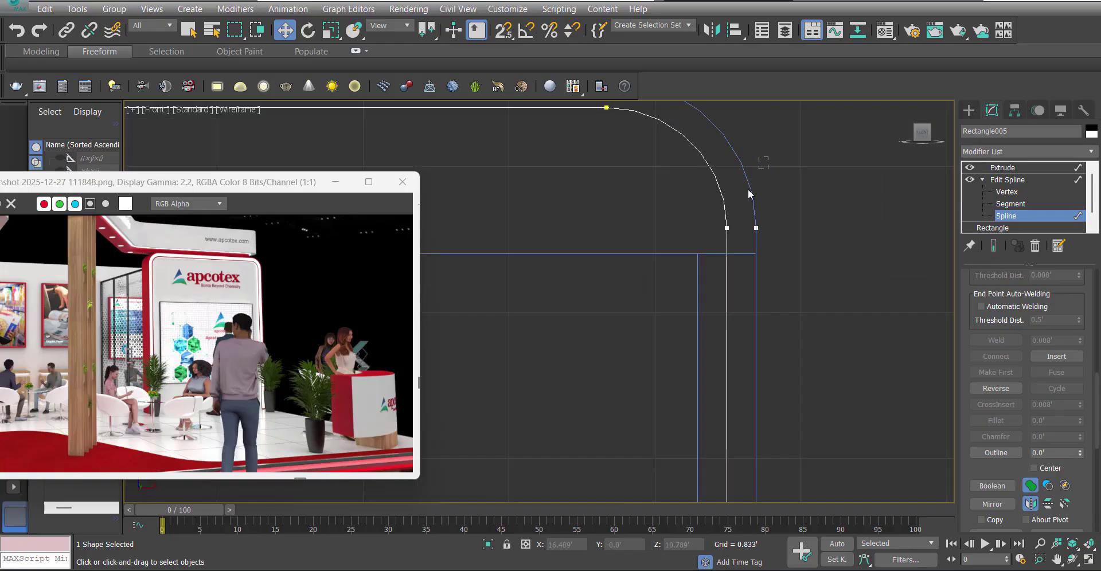
click(753, 189)
click(736, 247)
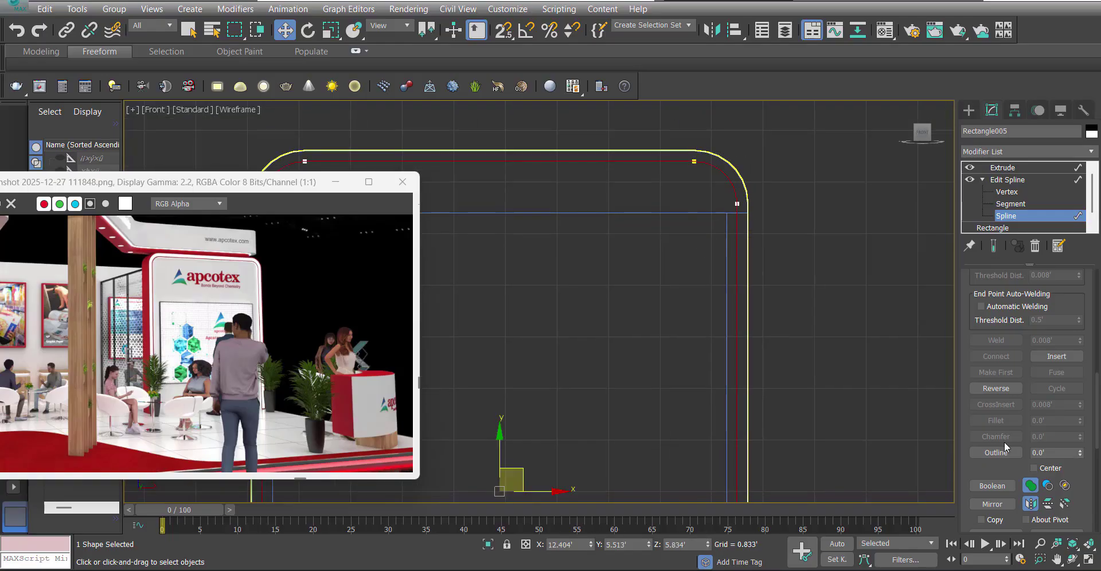
click(1054, 454)
text(2")
key(Return)
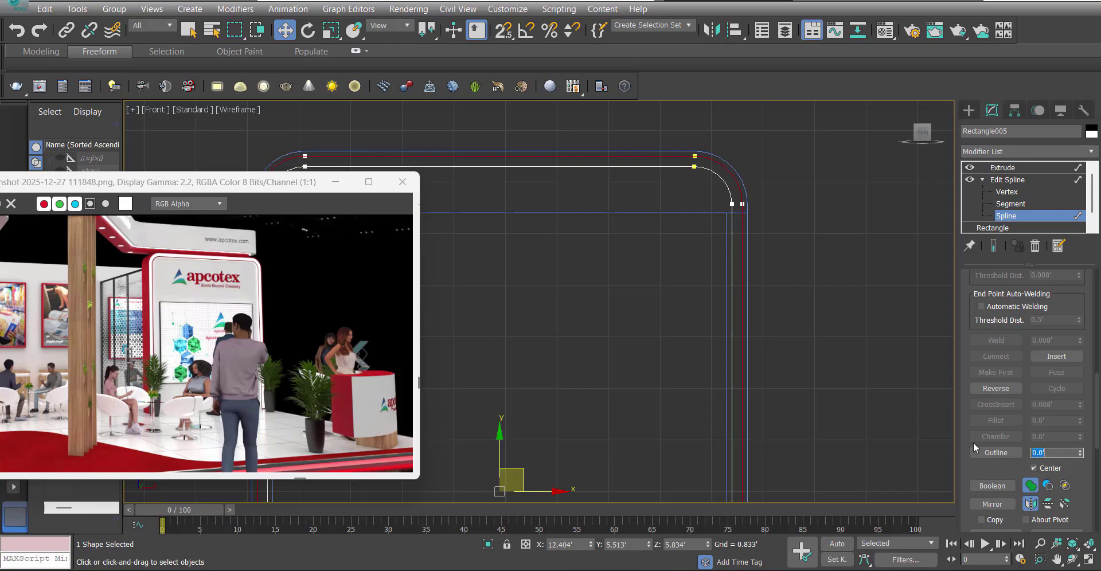
key(z)
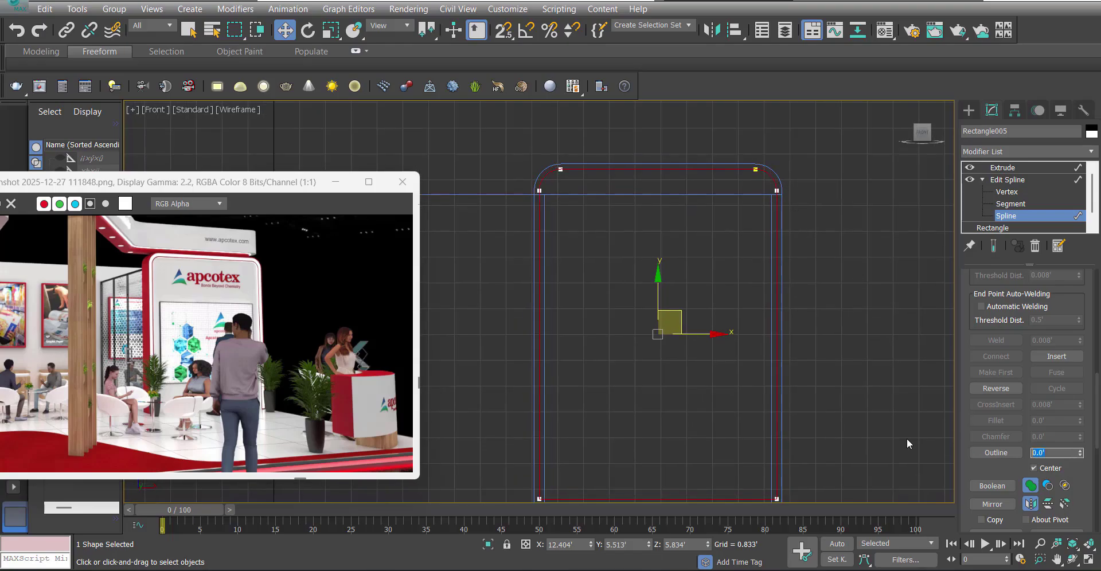
key(Return)
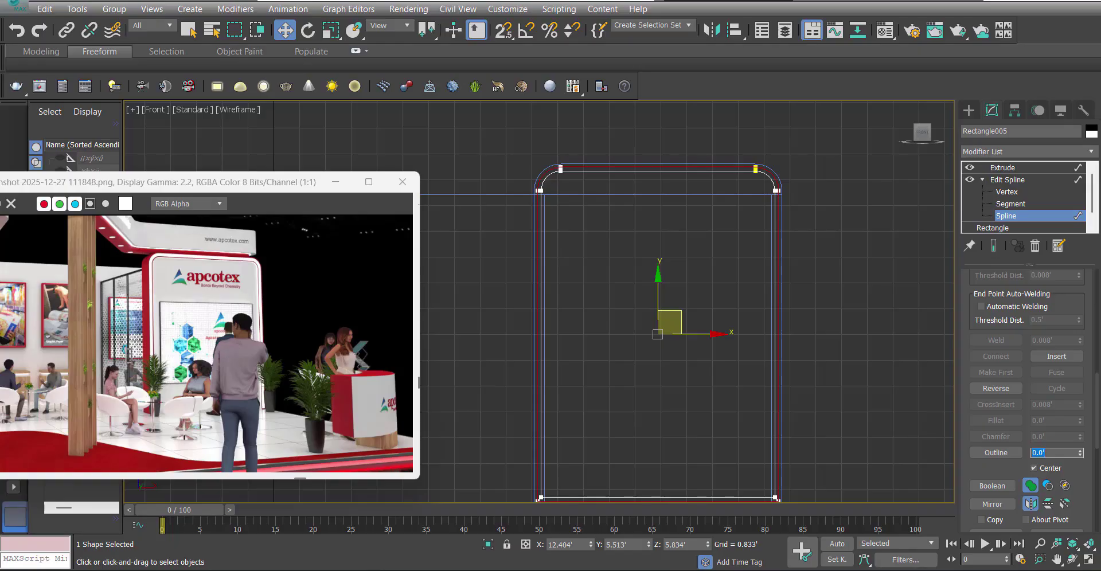
Snap the thin frame copy onto the rounded panel's front face in the Top view and set its extrusion to 0.016'.
click(1009, 168)
key(t)
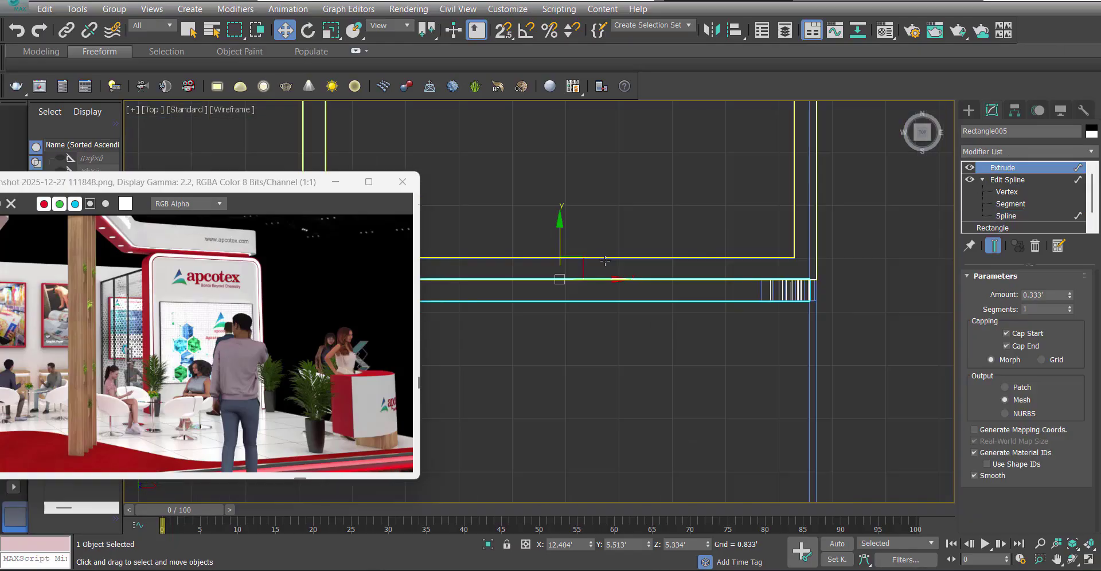
key(z)
key(s)
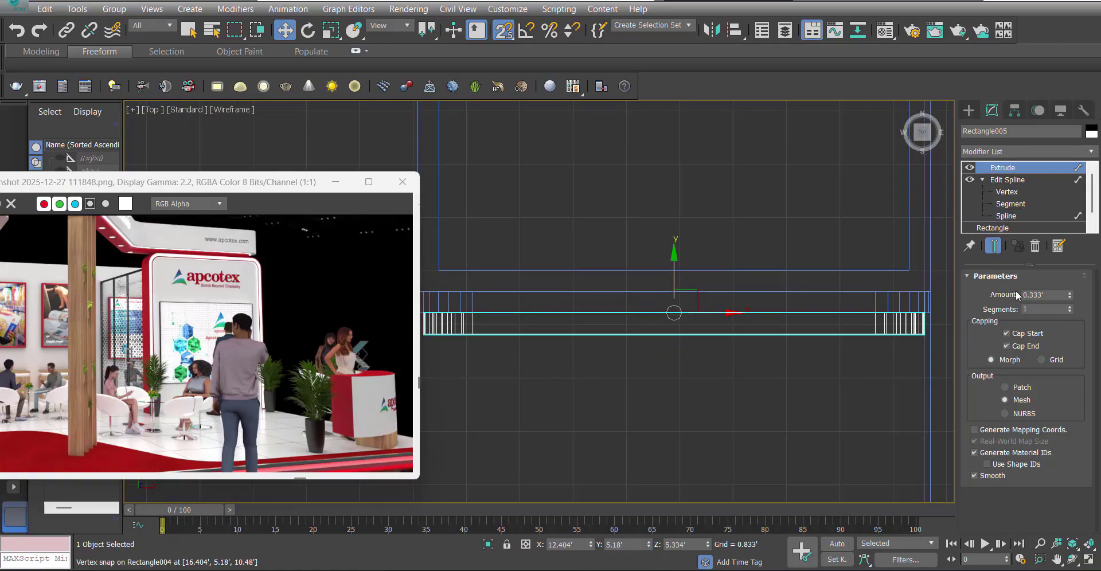
drag(1054, 293, 880, 265)
text(5)
key(Return)
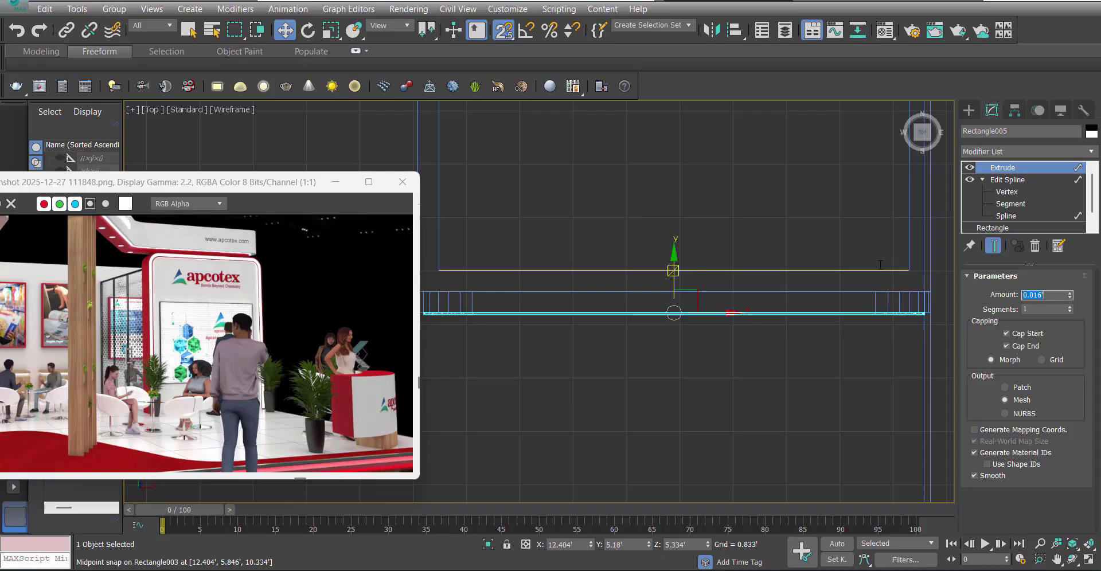
Examine the rounded panel with its frame strip in perspective using edged-face display.
key(s)
scroll(675, 307, down, 3)
key(p)
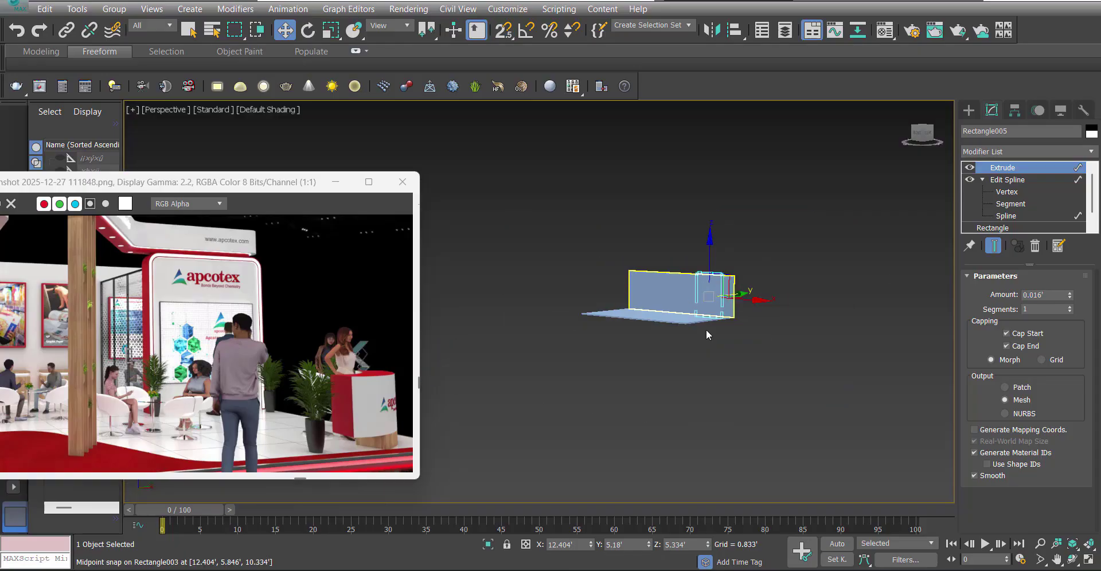
scroll(675, 307, up, 6)
click(845, 228)
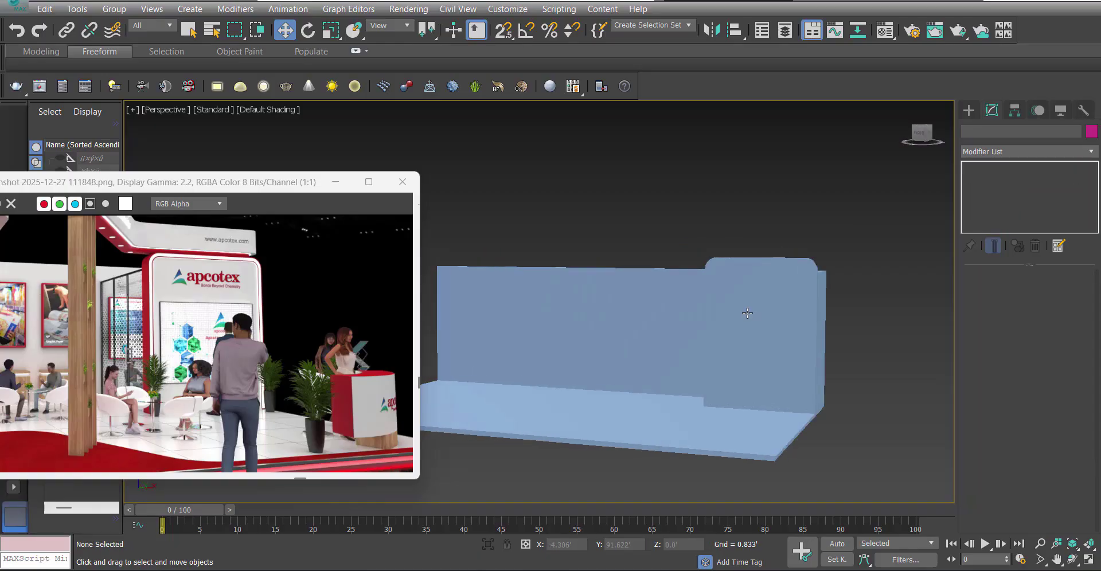
key(F4)
scroll(750, 291, up, 2)
scroll(751, 290, up, 2)
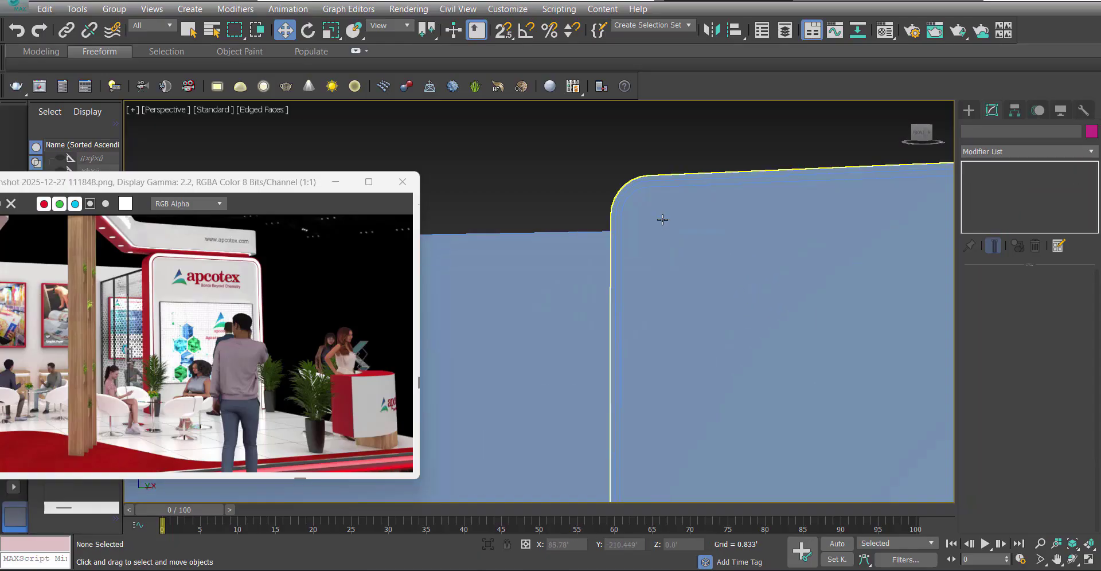
scroll(645, 243, down, 1)
alt+middle_drag(646, 294, 668, 253)
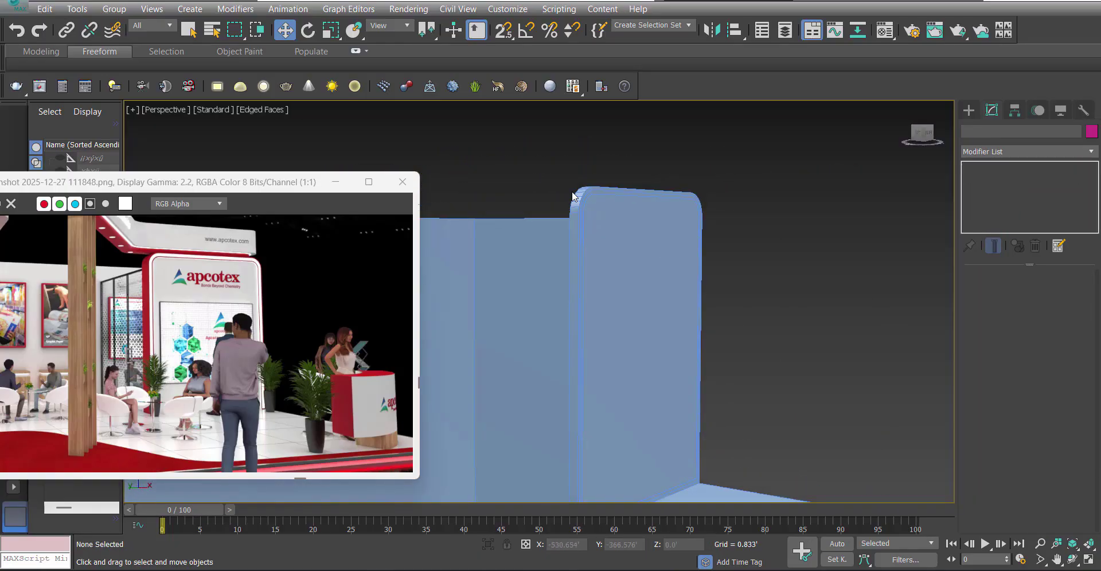
Inspect up close how the frame strip sits on the panel's rounded corner, and compare the stall with the reference render.
scroll(566, 183, up, 4)
drag(774, 183, 805, 197)
click(887, 292)
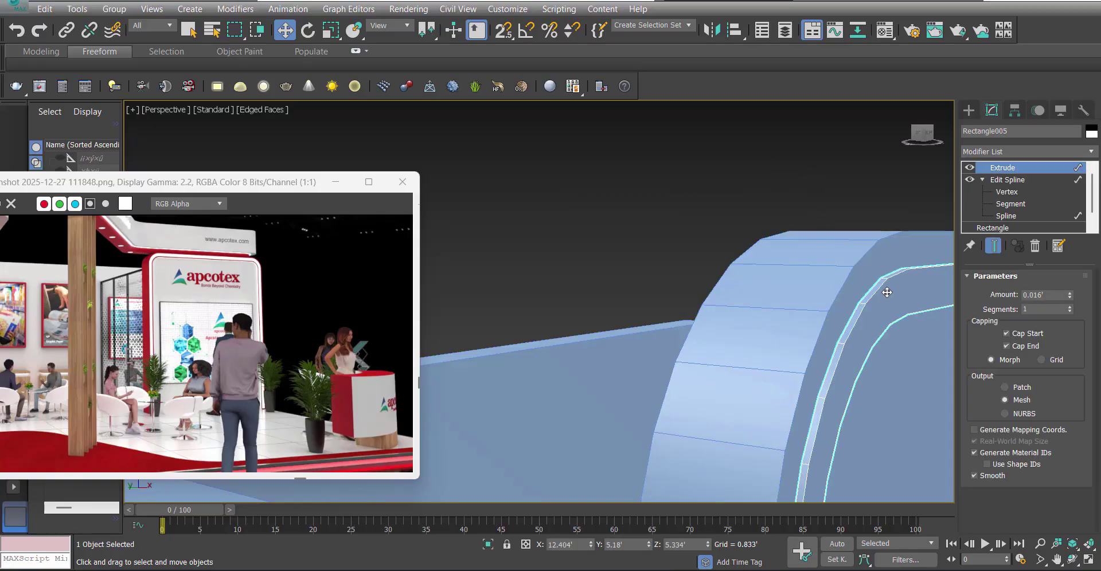
ctrl+click(856, 266)
key(z)
alt+middle_drag(831, 267, 693, 273)
scroll(693, 274, down, 4)
key(w)
click(803, 243)
key(z)
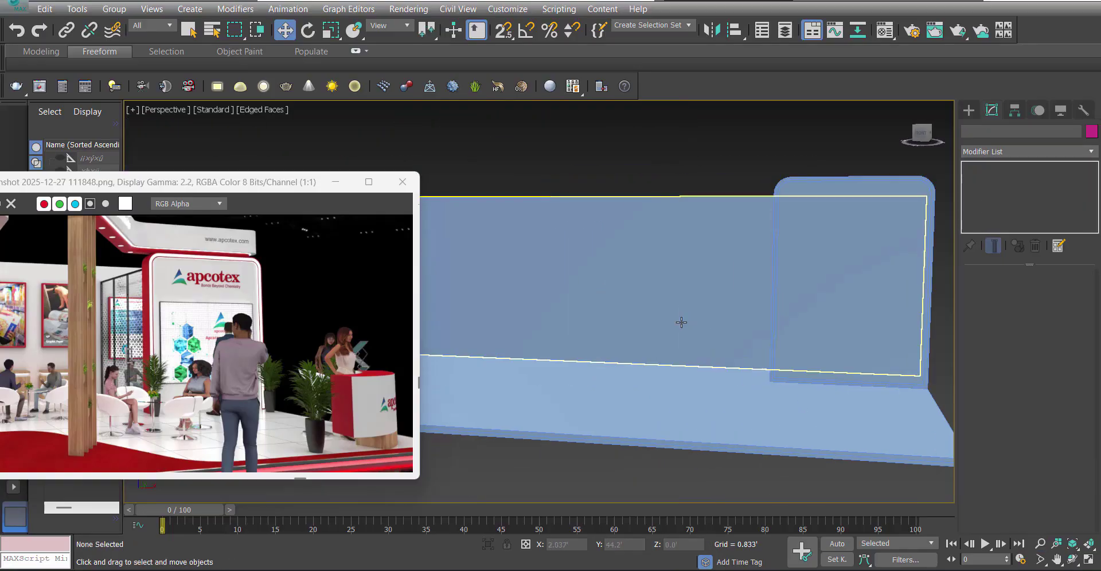
alt+middle_drag(681, 321, 729, 298)
scroll(674, 197, up, 4)
click(674, 197)
scroll(677, 253, down, 5)
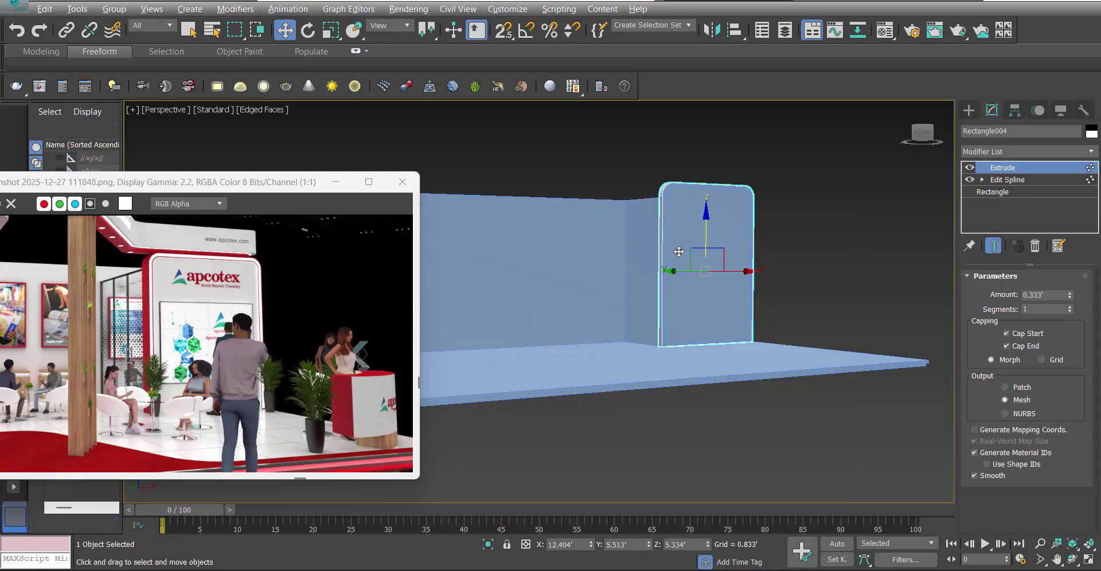
click(807, 241)
middle_drag(651, 287, 715, 339)
scroll(169, 289, down, 1)
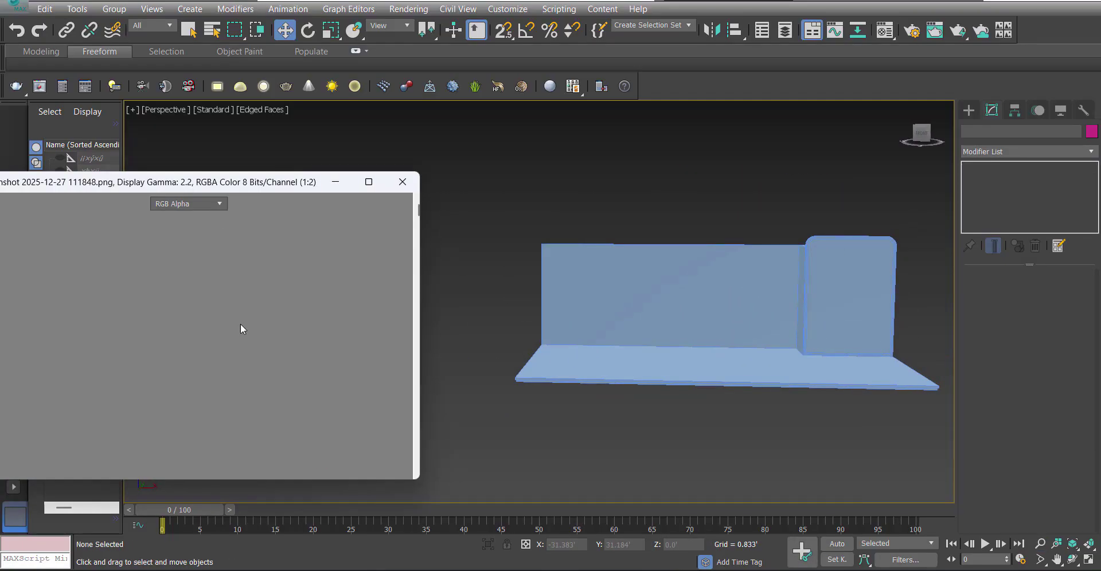
Draw an upright rectangle about 1.3' wide in the Front view, rising from the back wall's upper left corner.
alt+middle_drag(651, 373, 644, 333)
mouse_move(643, 333)
middle_down()
mouse_move(663, 308)
mouse_move(620, 341)
mouse_move(801, 340)
middle_up()
key(f)
scroll(666, 306, down, 3)
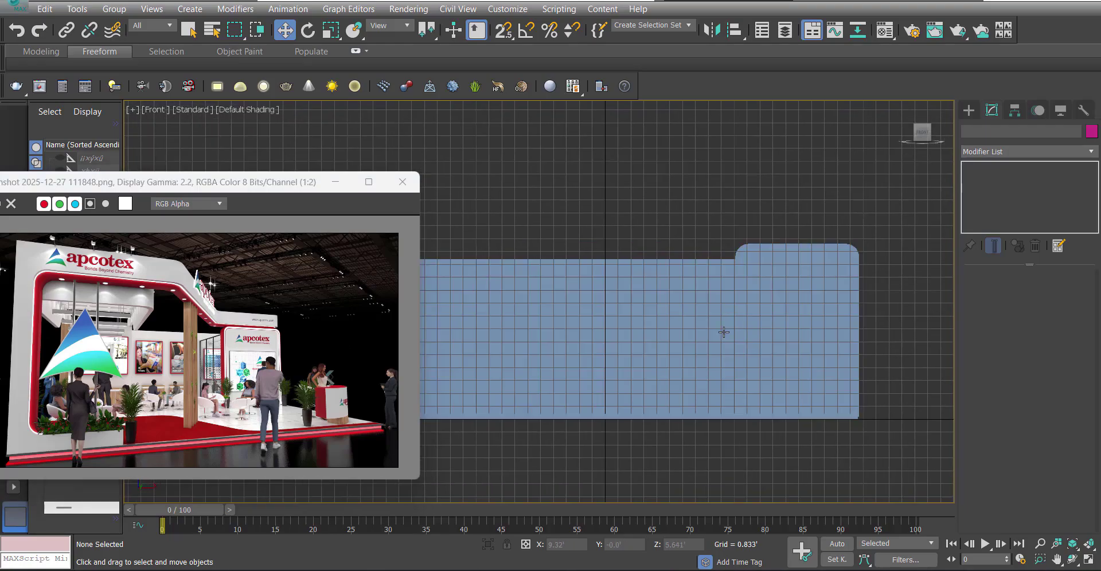
middle_drag(424, 368, 559, 371)
right_click(544, 373)
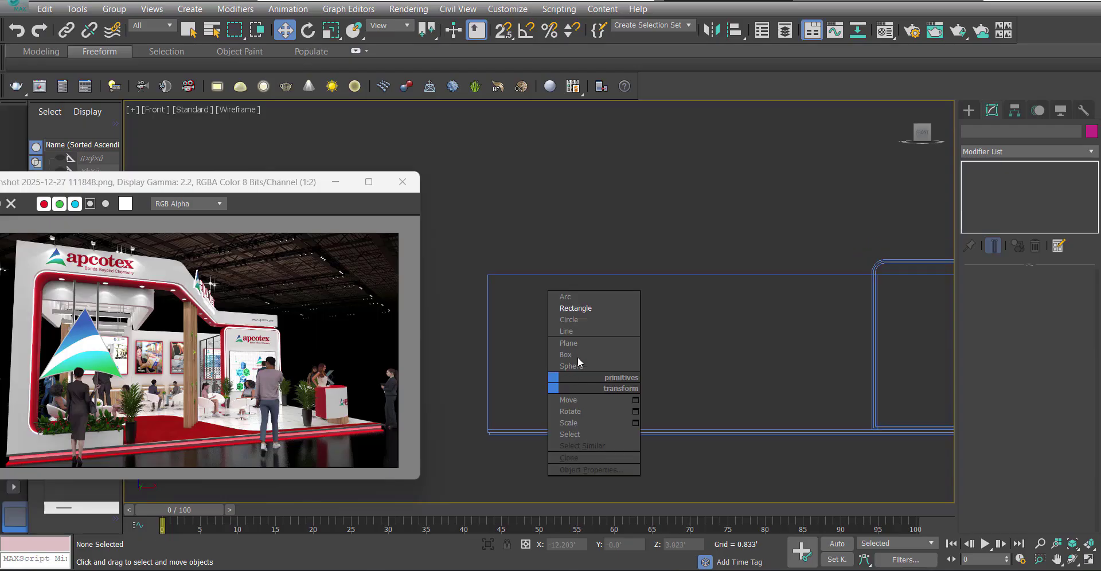
click(588, 310)
key(s)
drag(488, 274, 508, 216)
key(w)
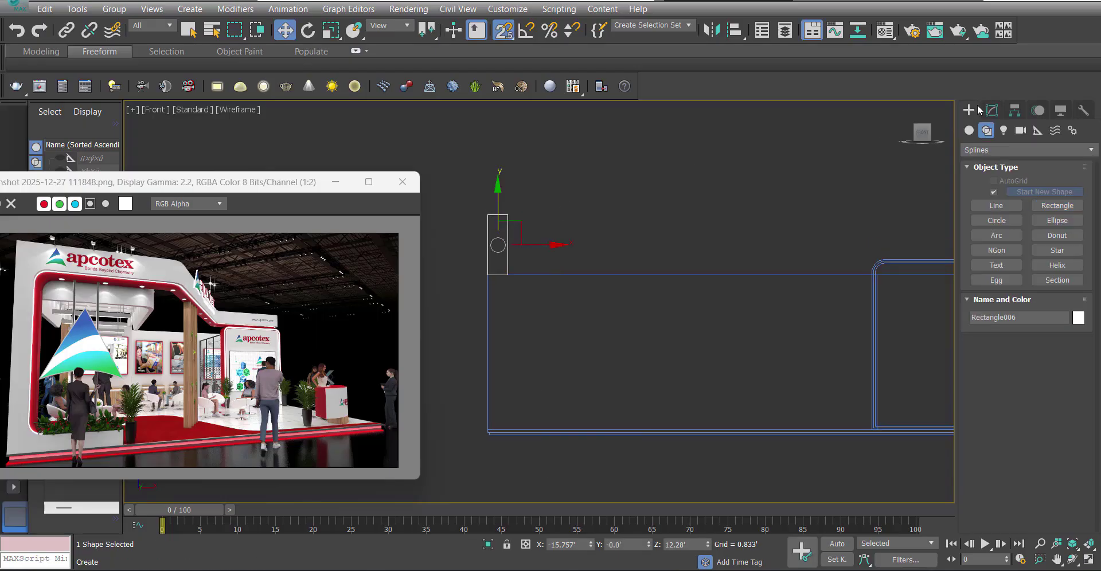
Set the upright rectangle's length to 3' and snap its base onto the back wall's top corner.
click(992, 109)
text(3)
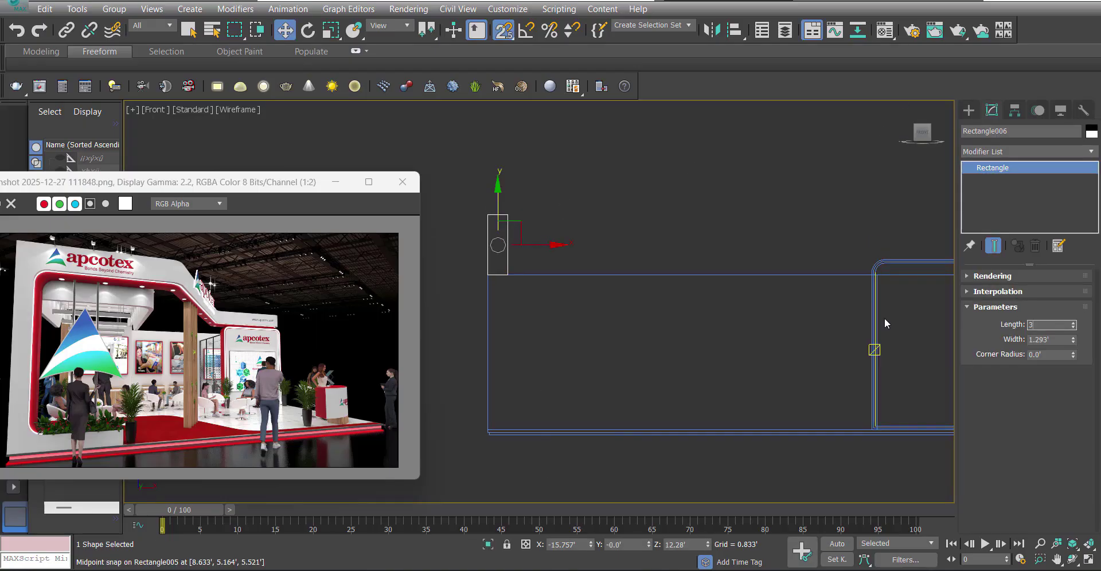
key(Return)
middle_drag(533, 231, 541, 192)
drag(518, 205, 496, 235)
click(612, 220)
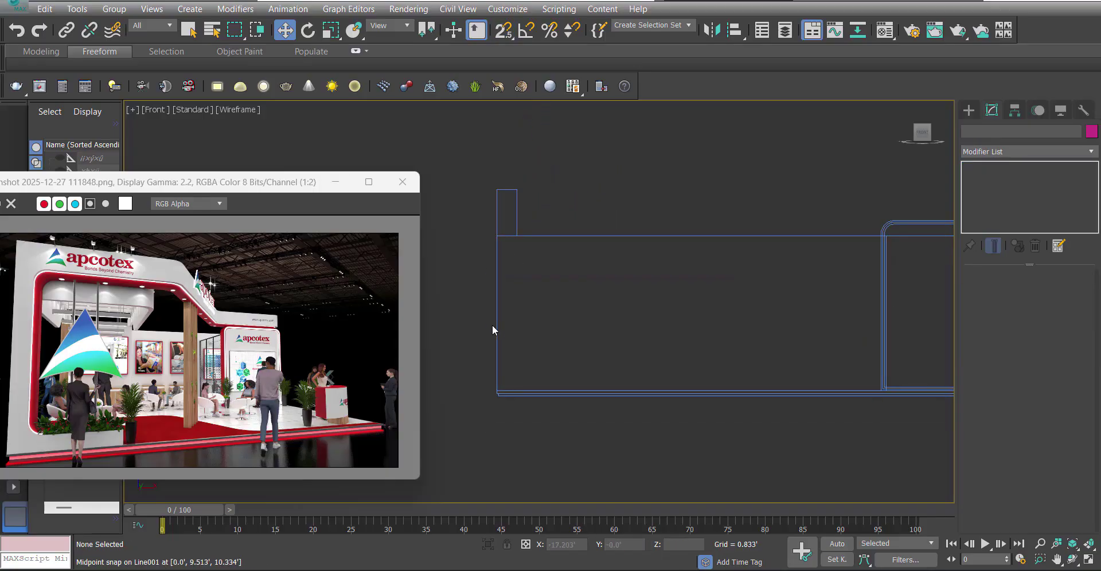
Draw a low horizontal rectangle in the Front view, snapped to the back wall's lower left corner above the platform.
middle_drag(609, 314, 637, 342)
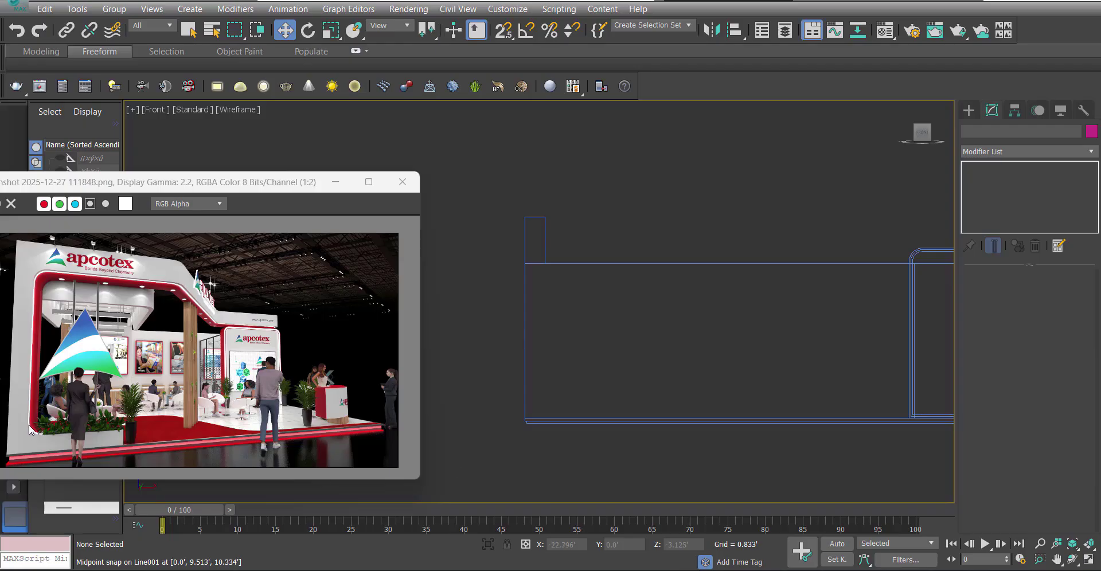
ctrl+right_click(693, 354)
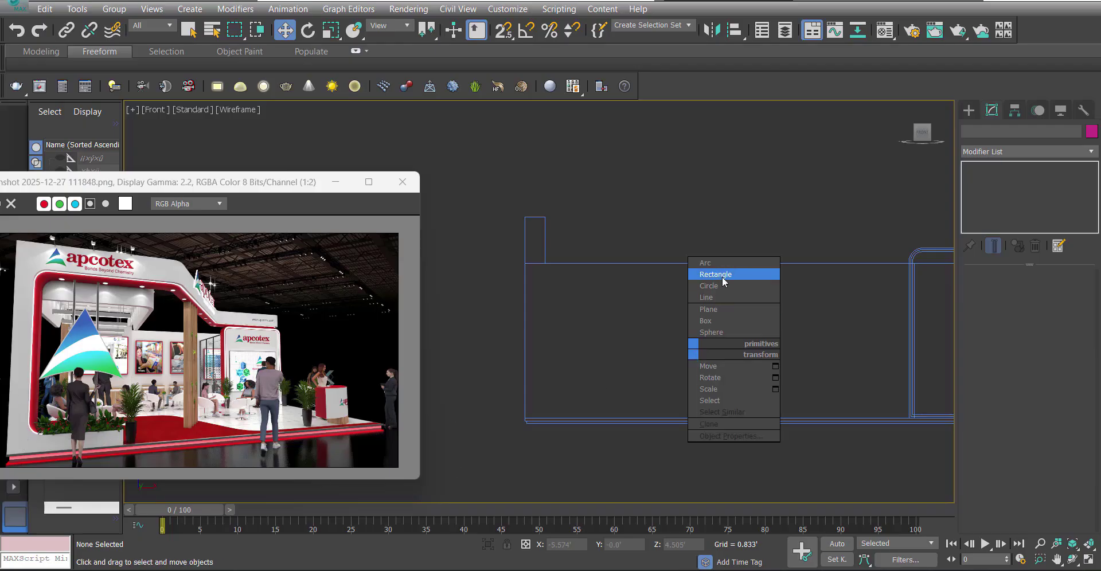
click(721, 276)
key(s)
drag(525, 419, 720, 354)
right_click(720, 353)
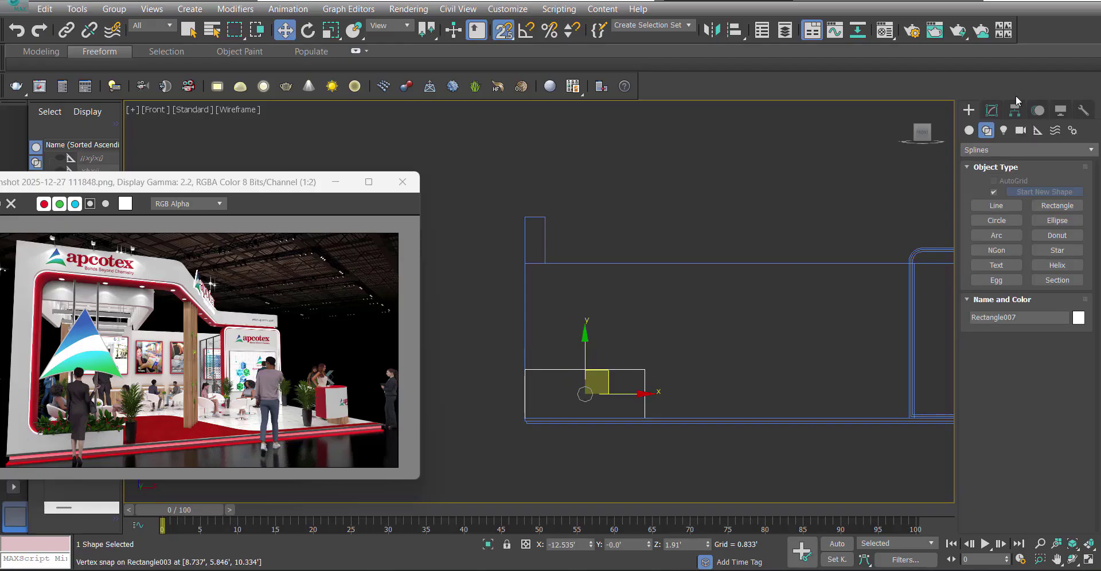
Set the low rectangle's width to 7' and snap its lower left corner back onto the back wall's lower left corner.
click(992, 110)
click(1049, 339)
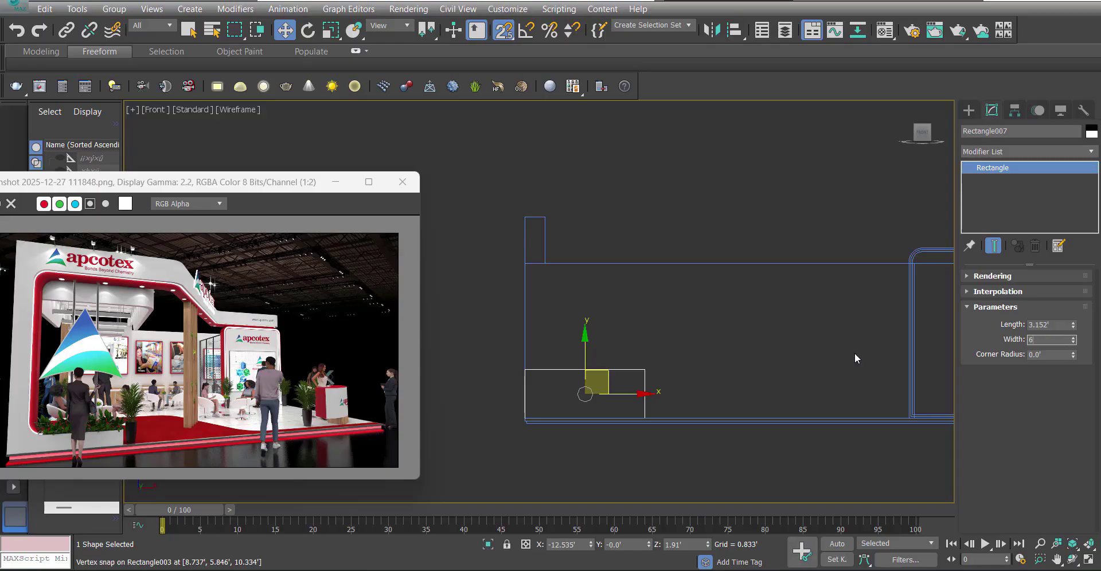
text(6)
key(Return)
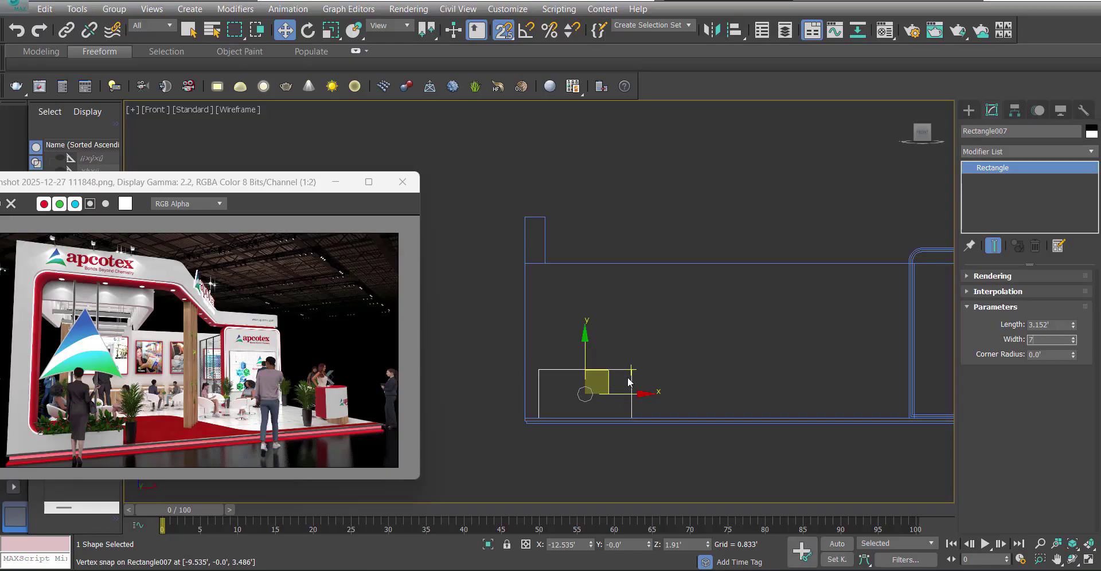
key(Return)
drag(603, 371, 649, 310)
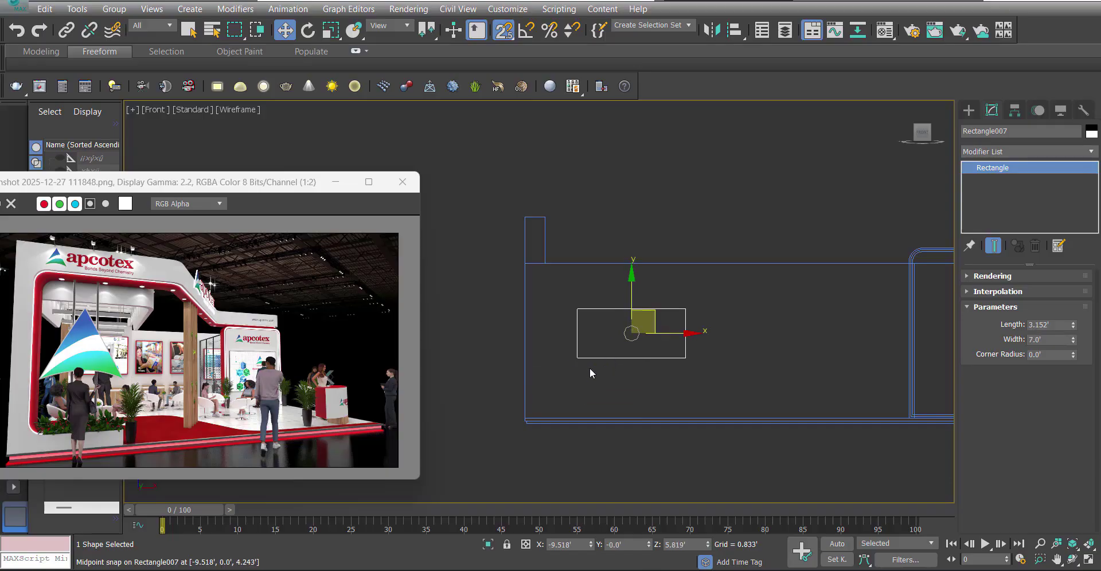
drag(580, 358, 521, 409)
click(731, 330)
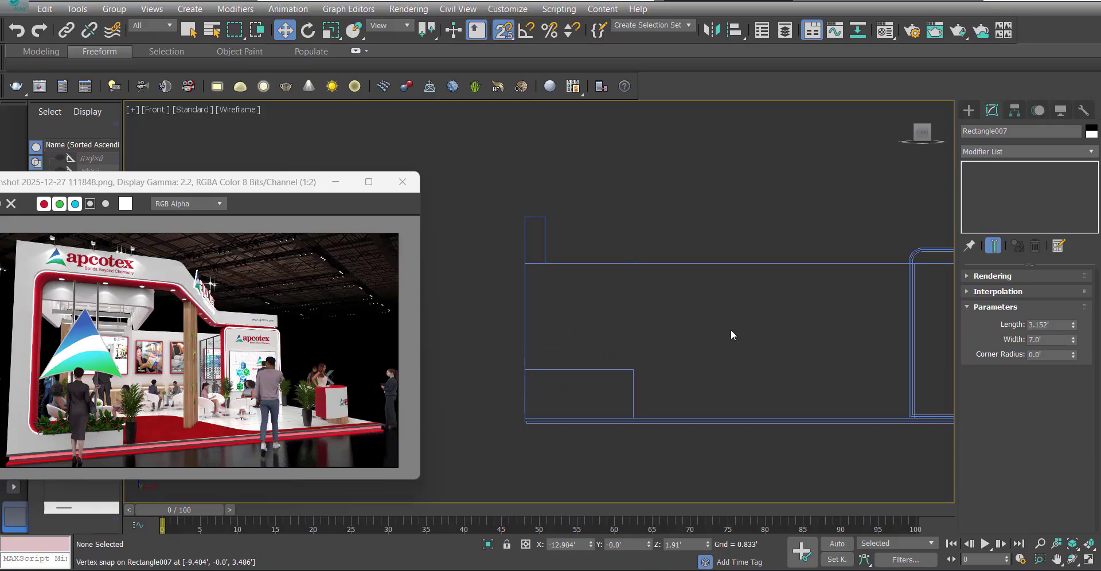
Draw an open C-shaped line along the low rectangle's base, up the wall's left edge, and across the top about twice the base's length.
ctrl+right_click(763, 377)
click(779, 320)
click(633, 418)
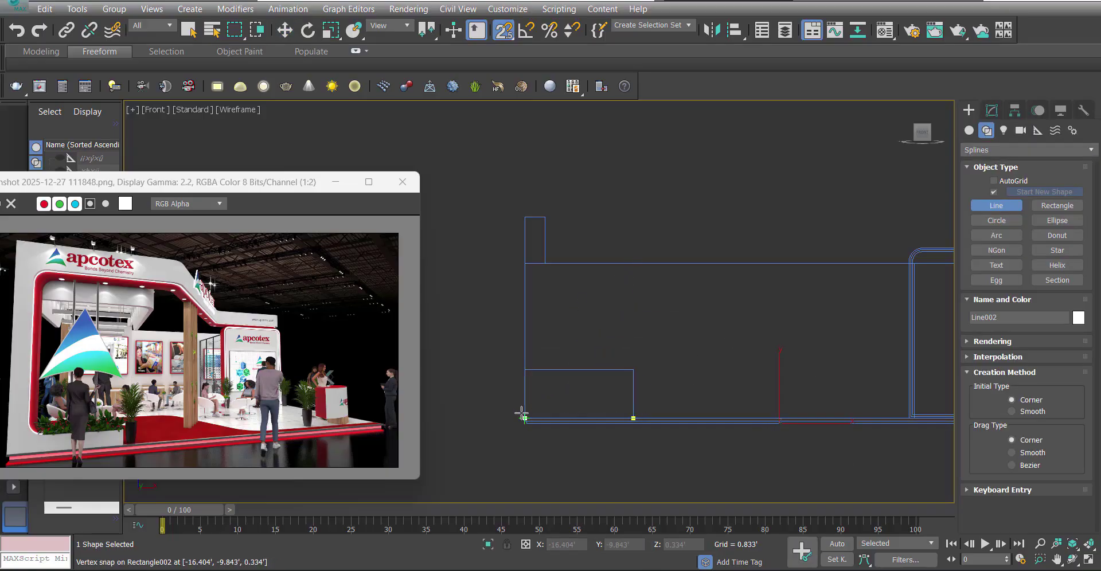
click(524, 418)
click(529, 211)
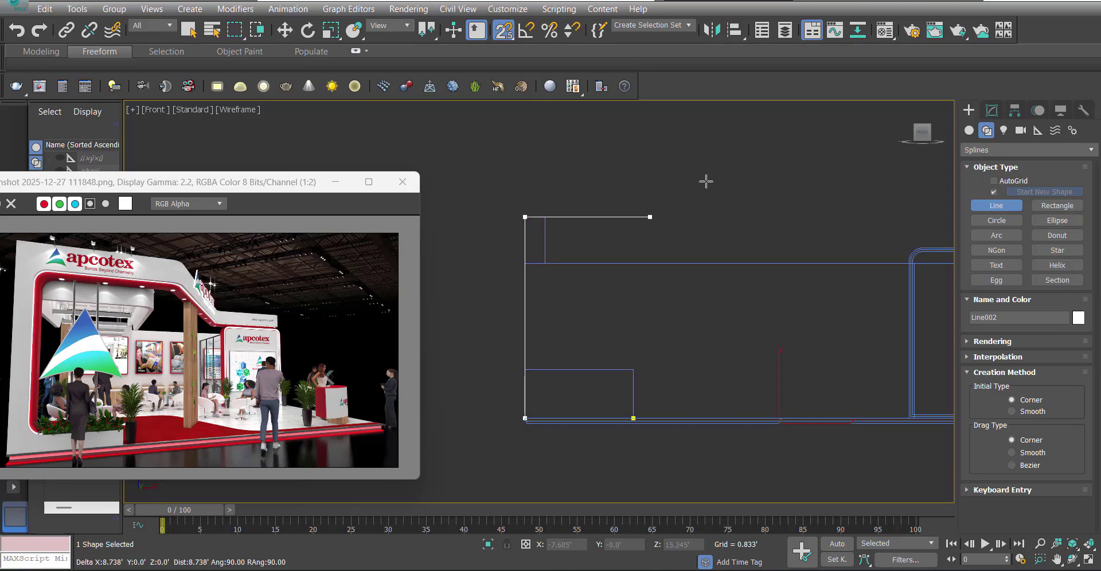
click(759, 214)
right_click(844, 177)
right_click(844, 177)
middle_drag(628, 323, 615, 317)
Select the C-shaped line's entire spline at spline sub-object level.
key(1)
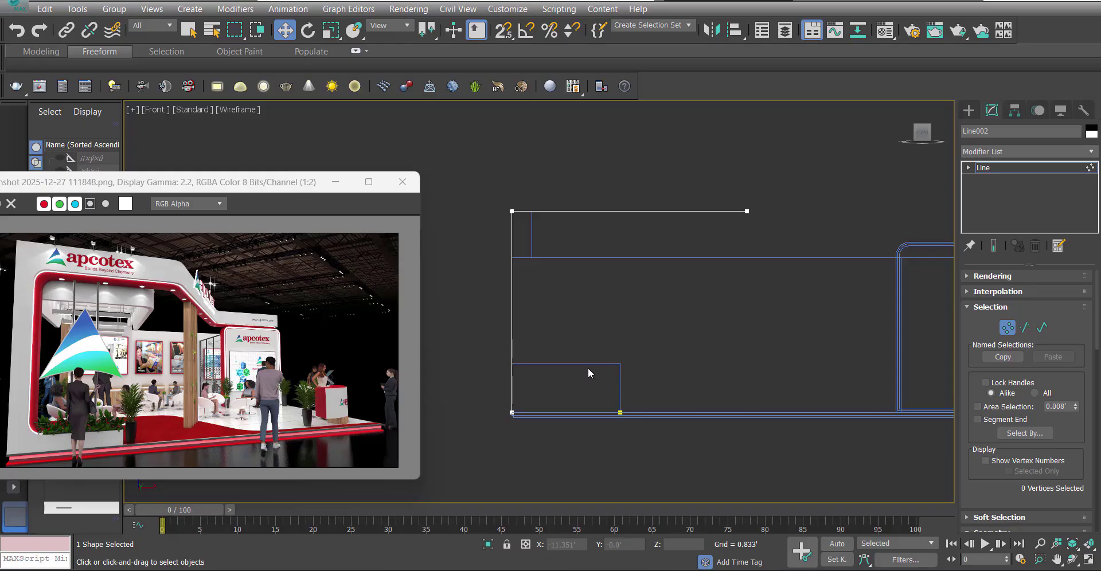
middle_drag(581, 343, 572, 361)
middle_drag(569, 326, 655, 326)
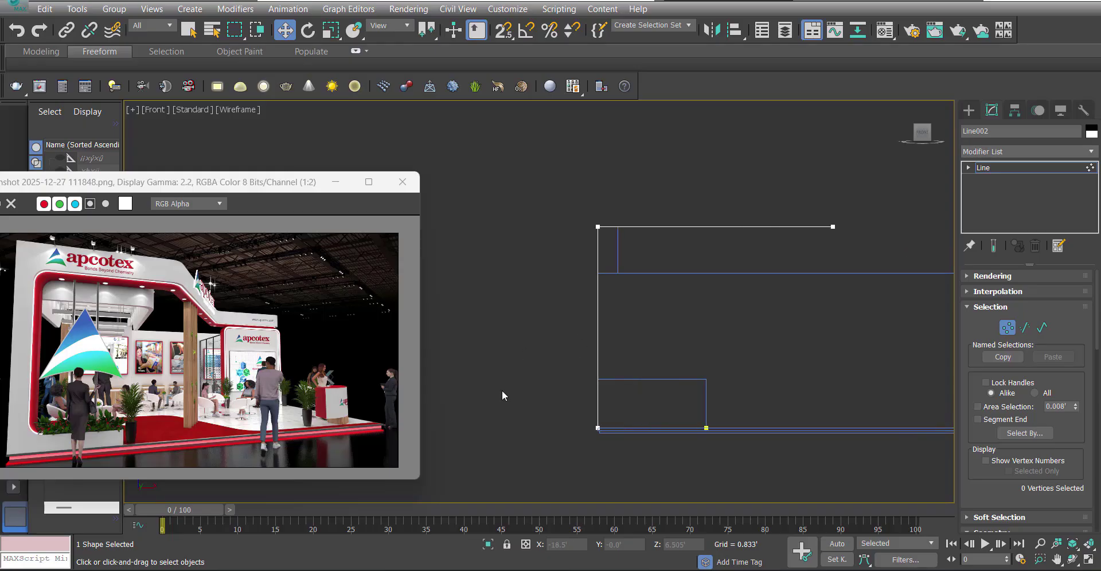
right_click(814, 280)
click(755, 195)
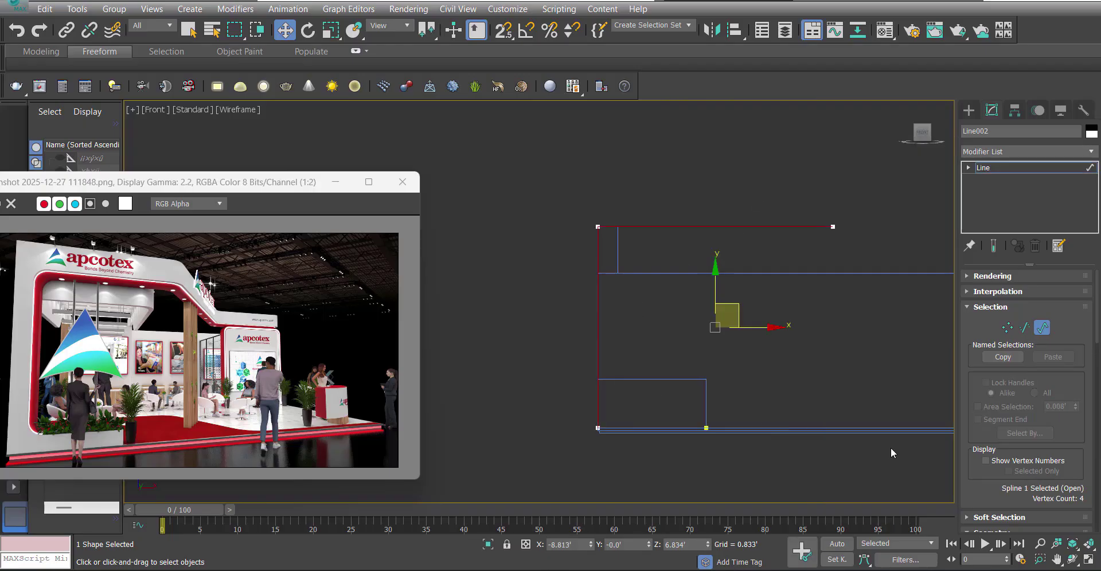
Try outlining the C-shaped spline, first with 1' and again towards the inside, undoing both offsets.
scroll(1064, 456, down, 8)
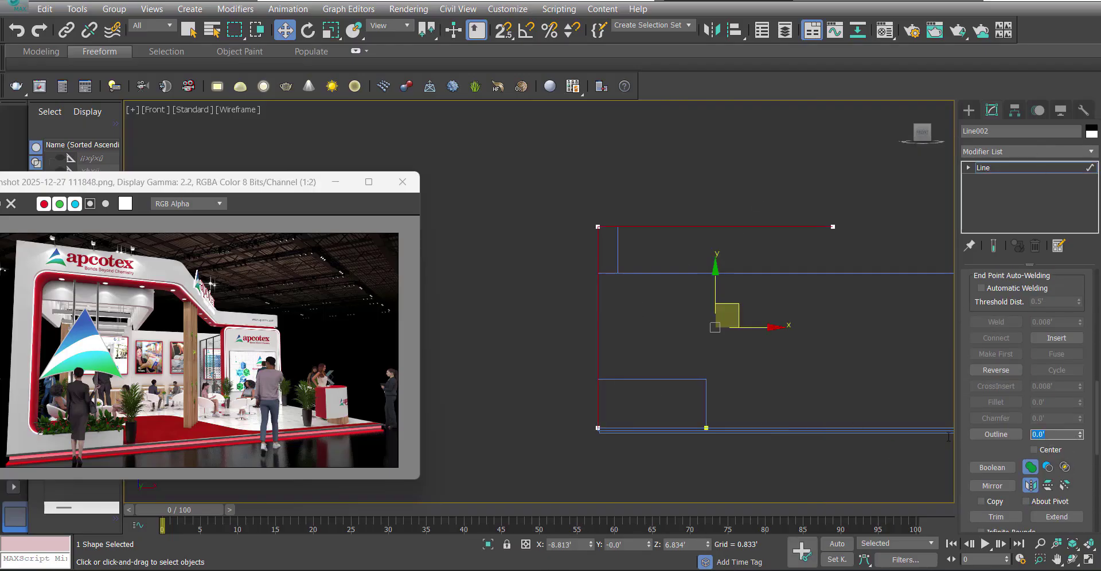
text(1)
key(Return)
middle_drag(599, 308, 610, 295)
key(ctrl+z)
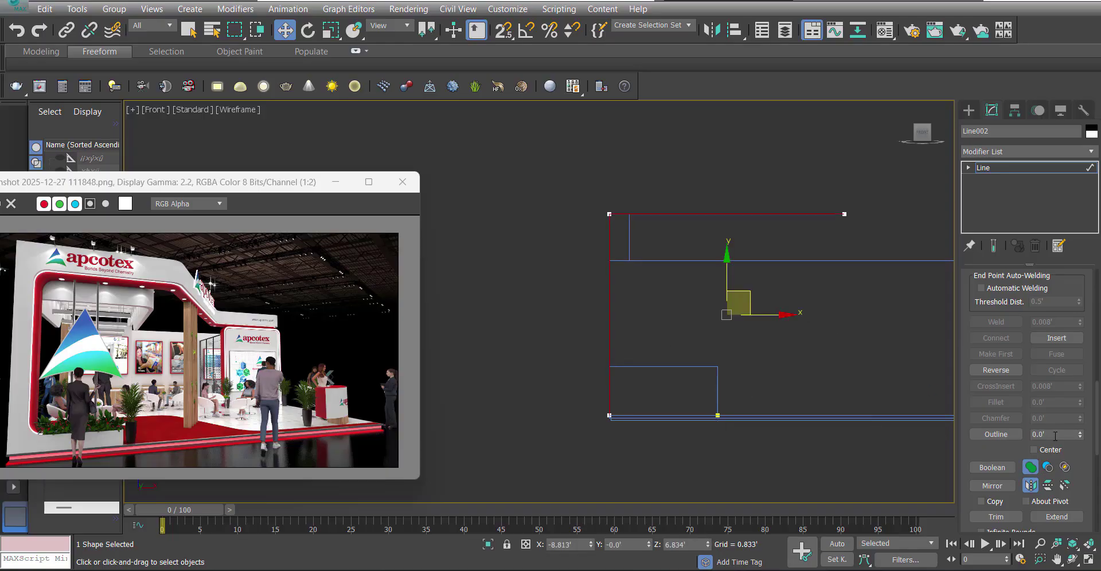
click(1055, 434)
key(Return)
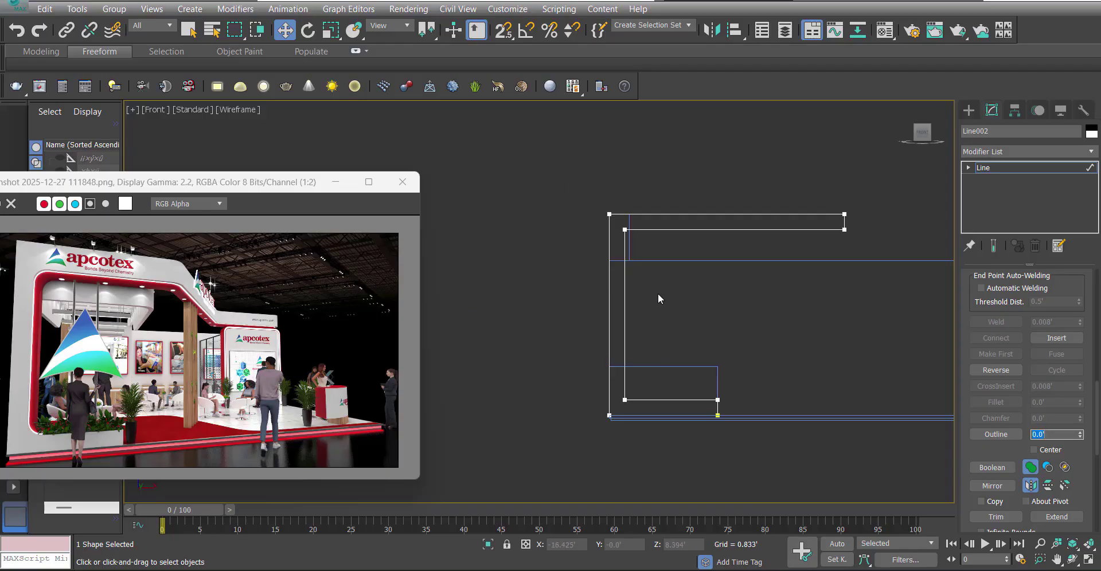
middle_drag(658, 295, 648, 290)
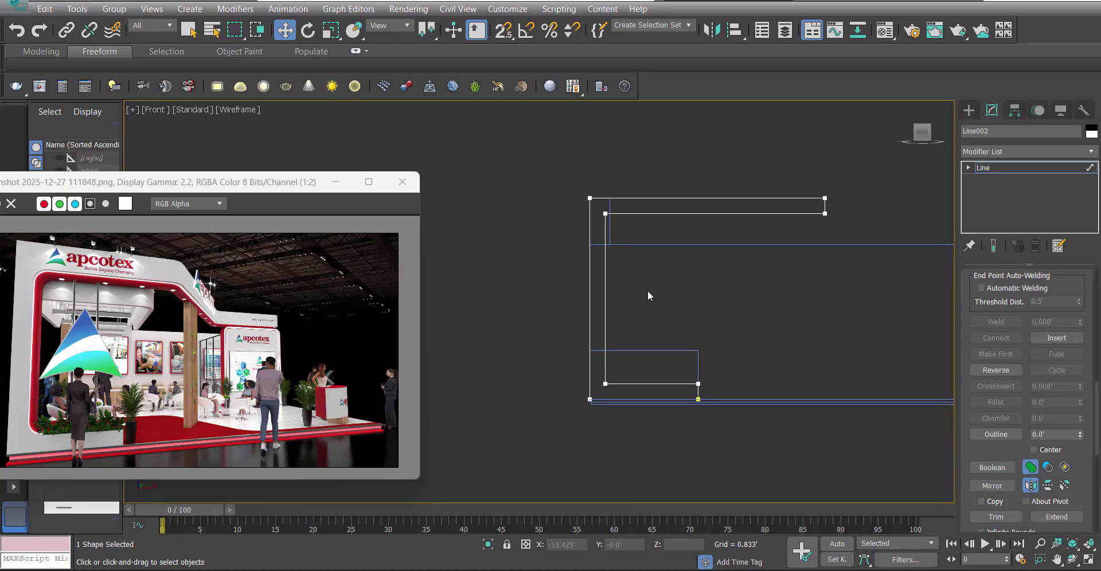
key(ctrl+z)
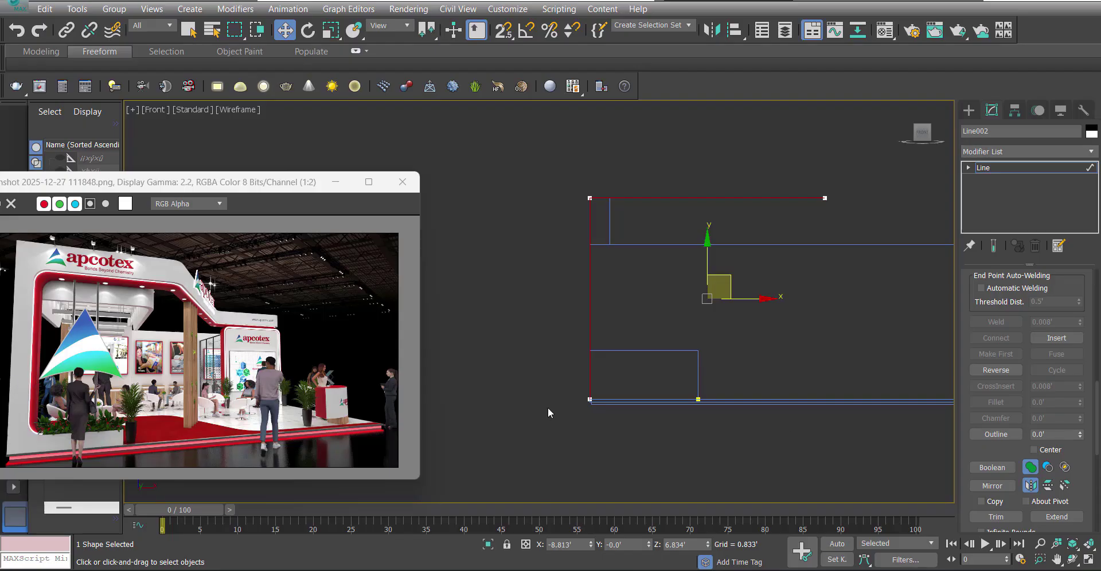
Open the outline distance of the selected C-shaped spline for editing.
click(1056, 434)
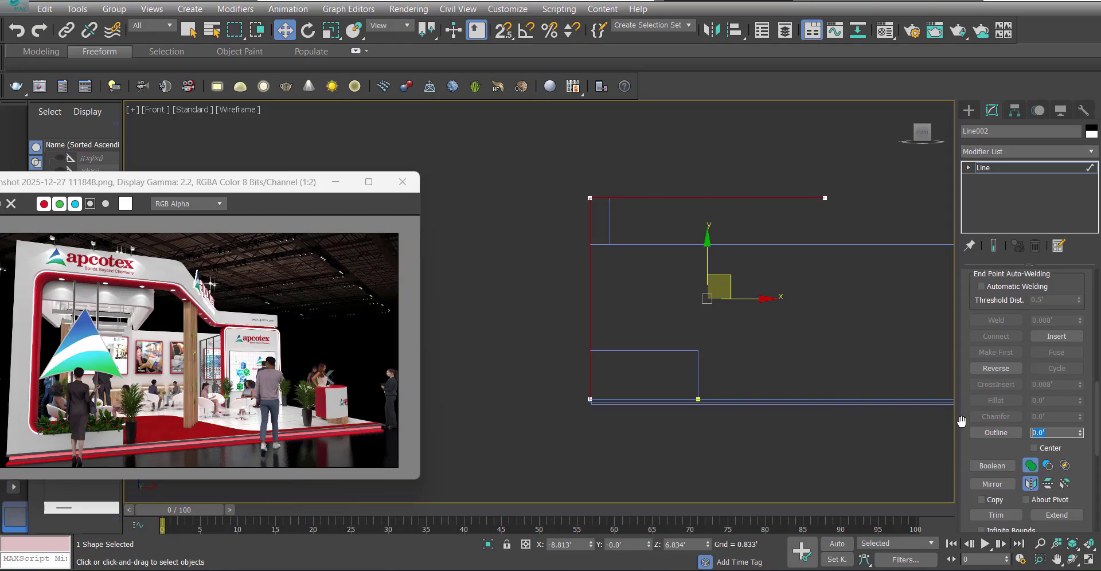
Outline the open arch line into a closed profile and lower its two bottom inner vertices by 0.5'.
key(Return)
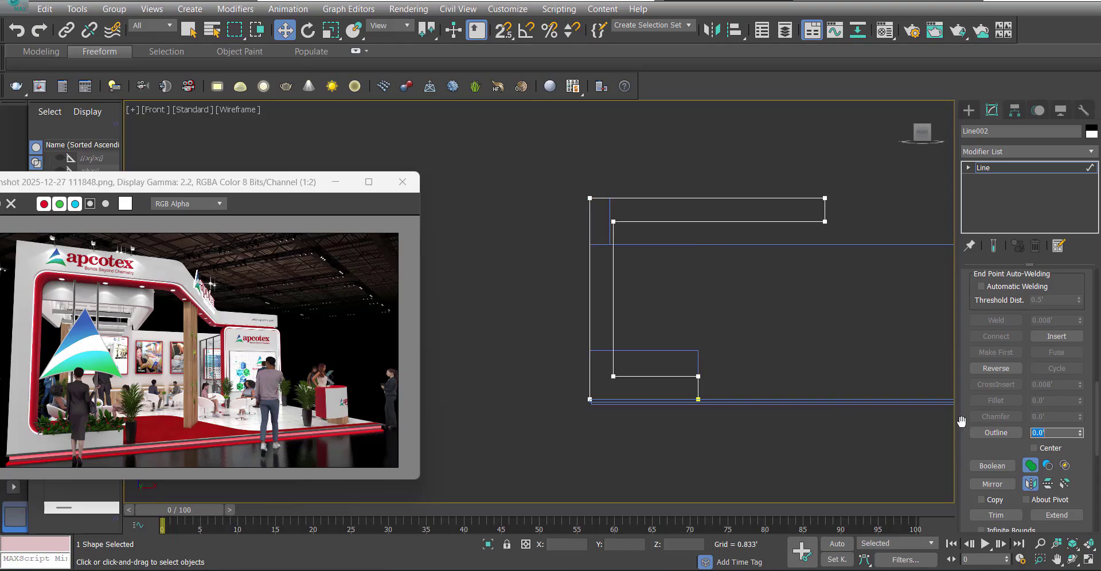
scroll(680, 334, up, 3)
key(1)
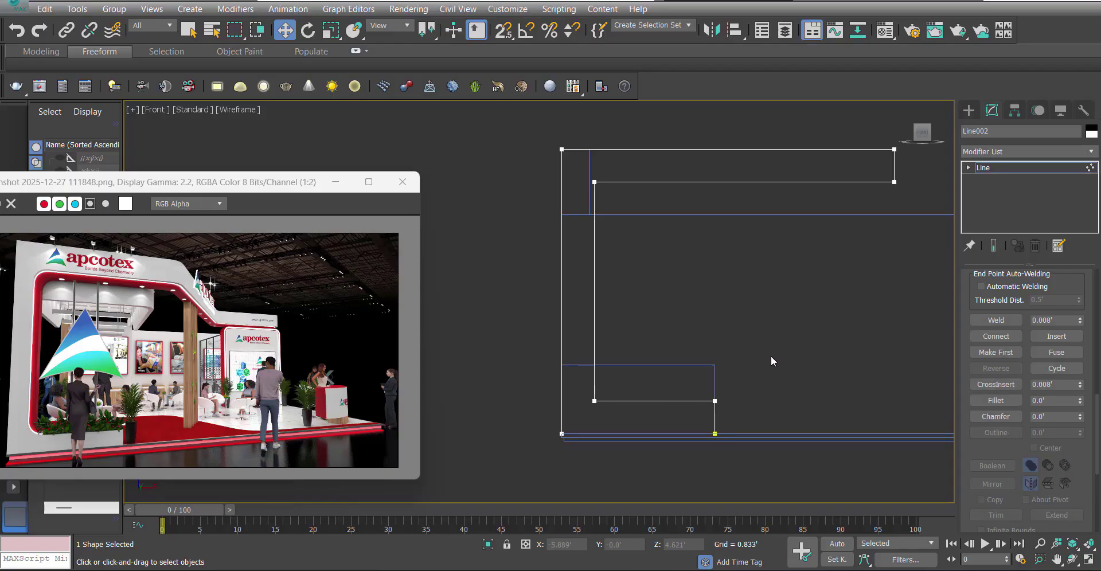
click(594, 400)
right_click(772, 325)
click(912, 343)
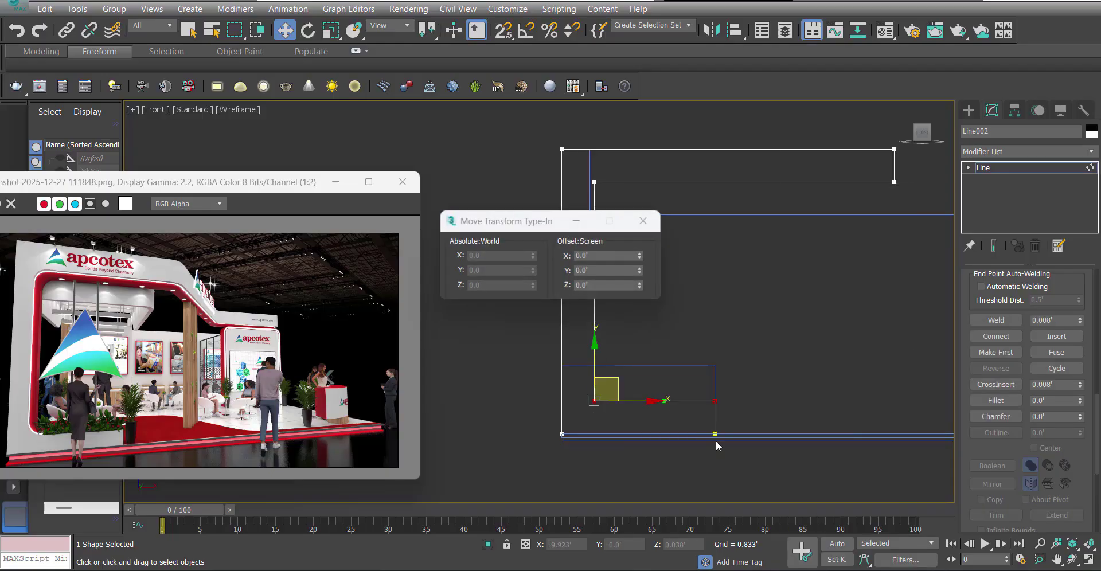
click(601, 273)
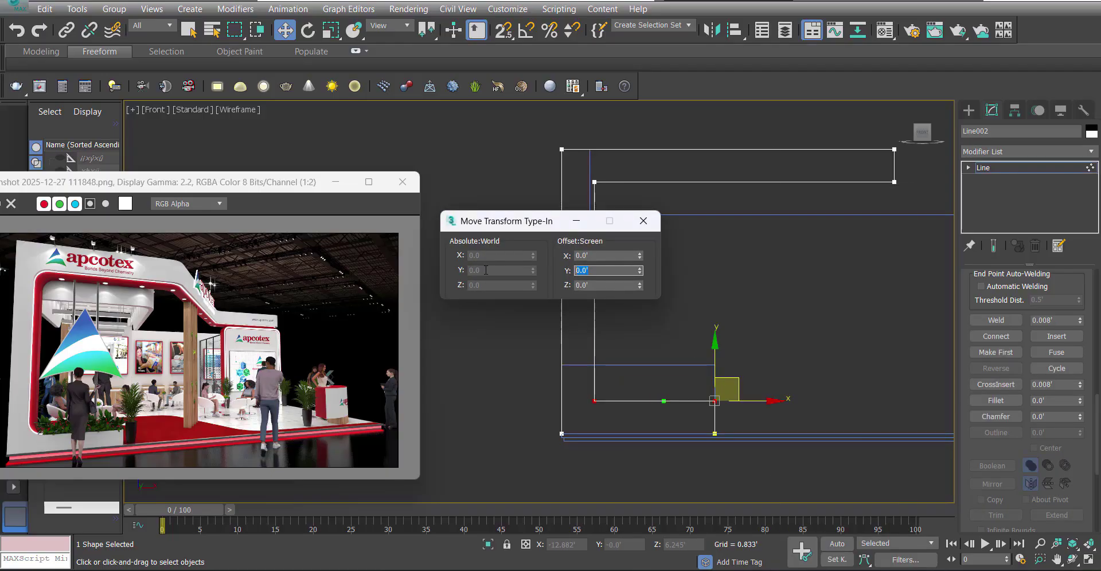
text(-0.5)
key(Return)
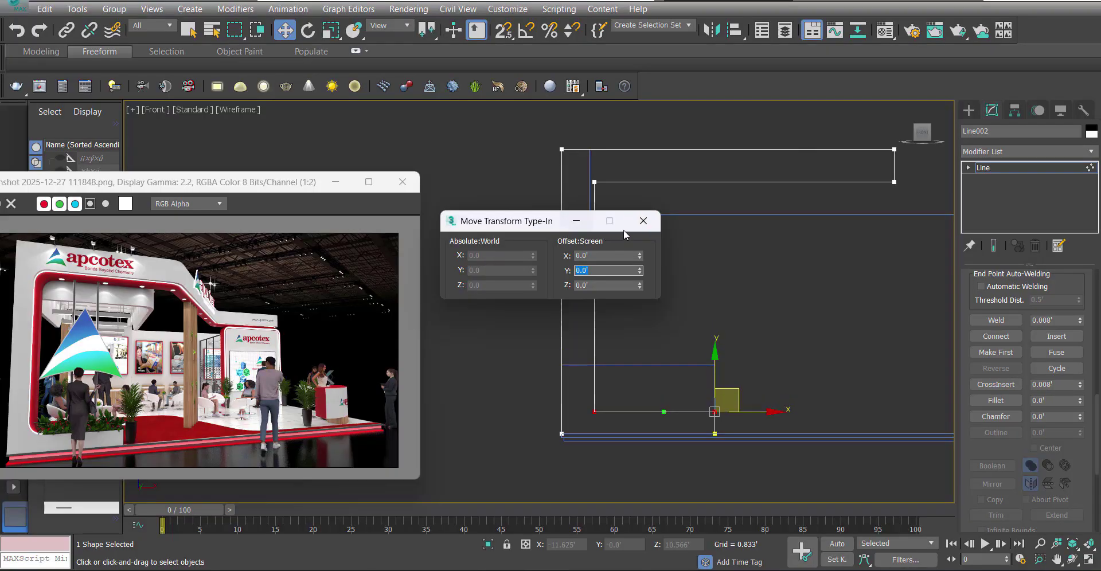
click(644, 220)
Move the two vertices of the profile's upper inner edge down by 1'.
drag(514, 165, 923, 270)
middle_drag(666, 236, 638, 250)
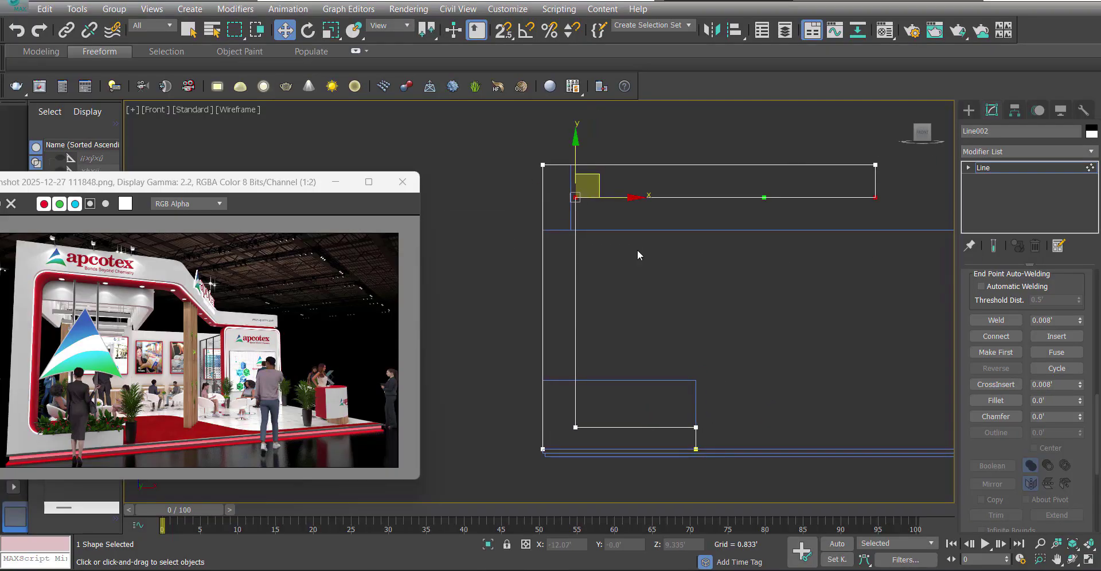
right_click(575, 211)
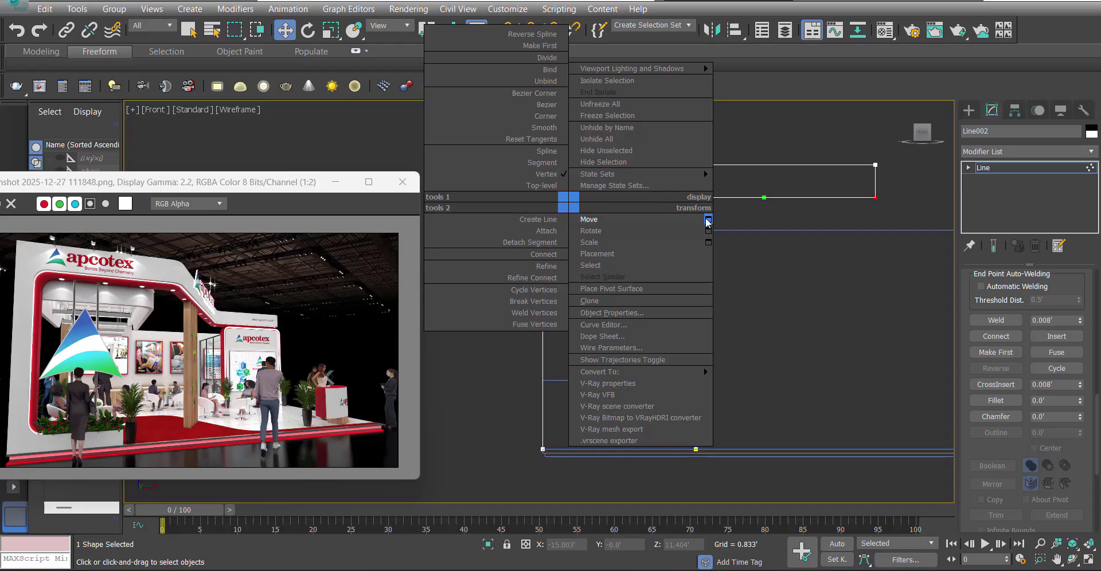
click(701, 223)
click(483, 243)
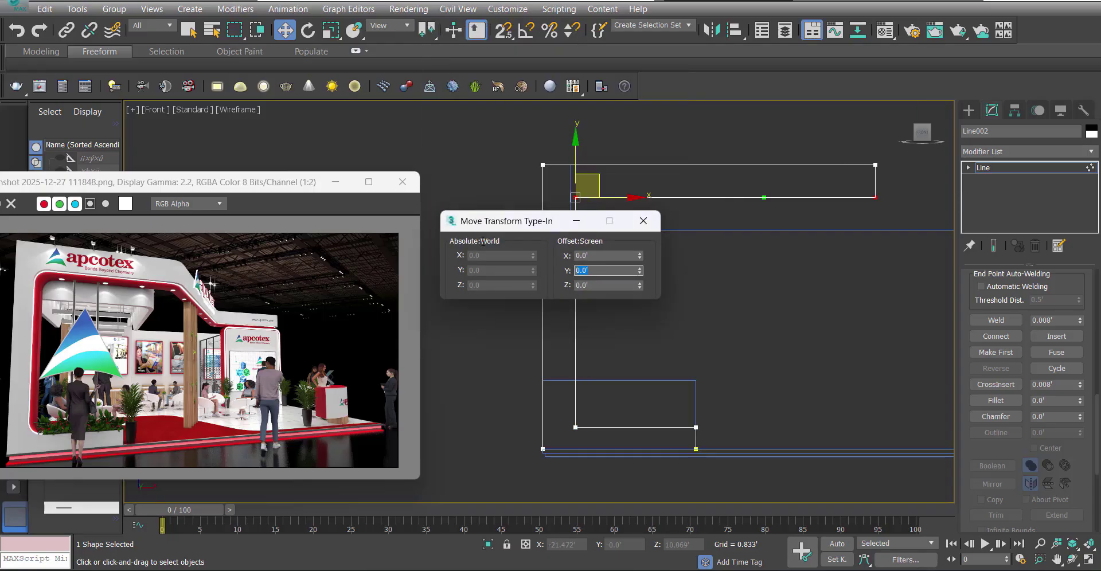
text(-1)
key(Return)
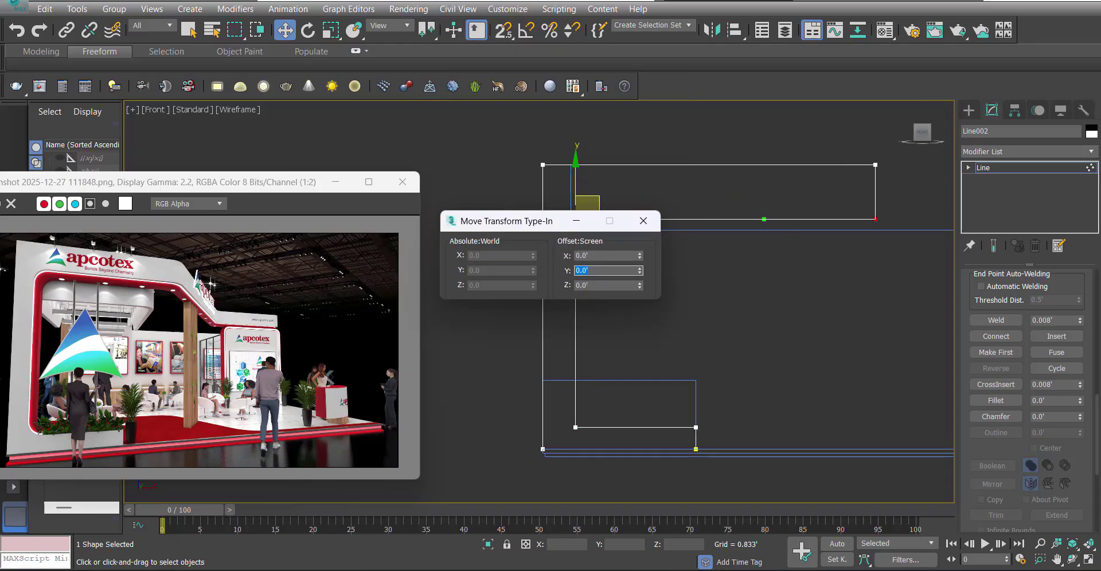
click(644, 221)
click(651, 265)
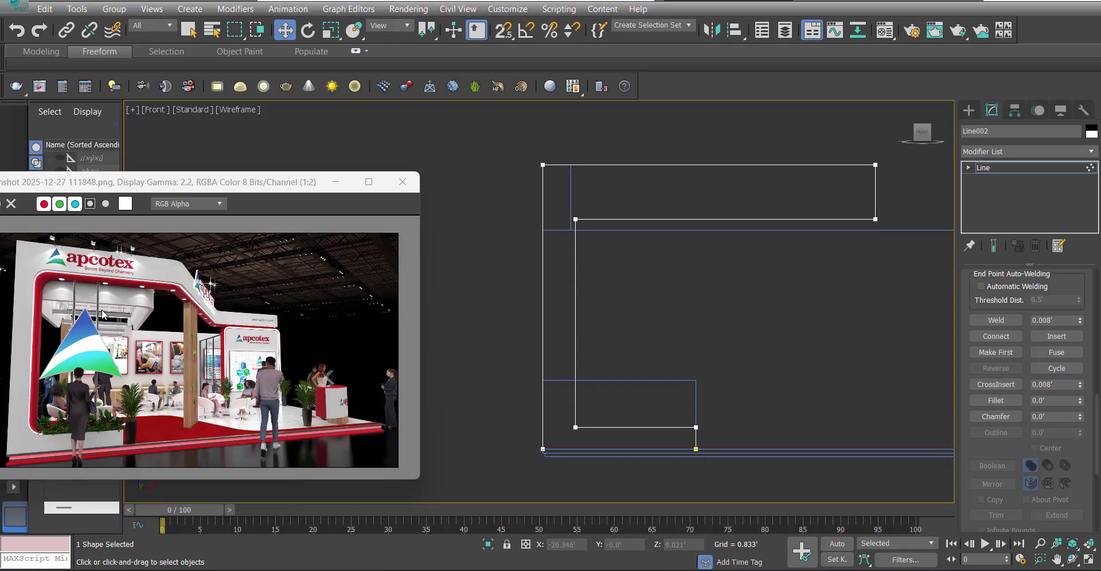
Convert all the profile's vertices to Corner and fillet the two inner left corners.
scroll(124, 296, up, 2)
scroll(314, 278, down, 2)
scroll(671, 256, down, 2)
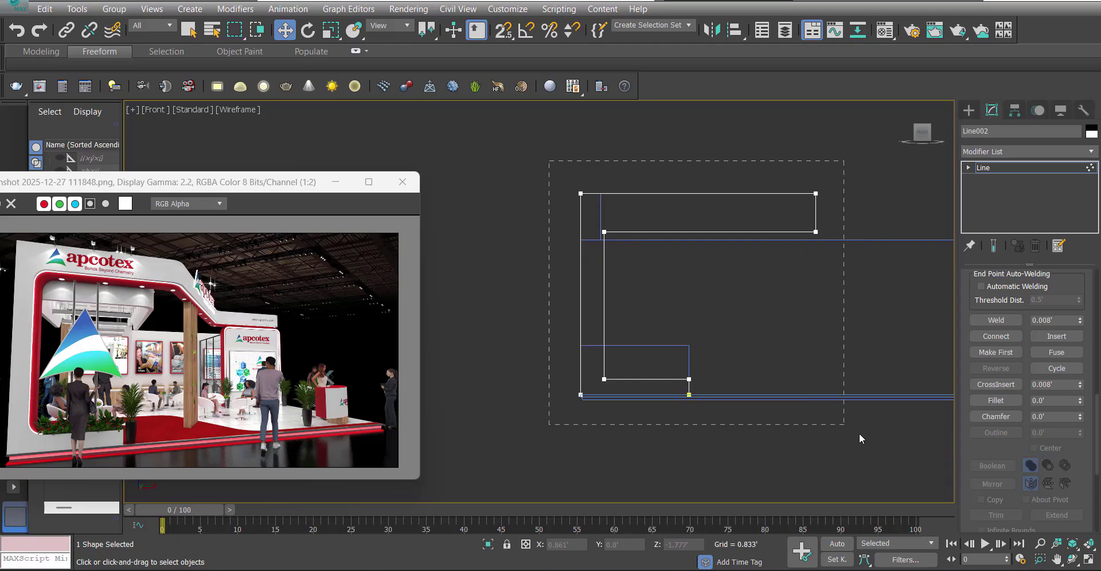
drag(859, 434, 860, 436)
right_click(844, 315)
click(805, 226)
drag(664, 216, 578, 375)
ctrl+click(604, 379)
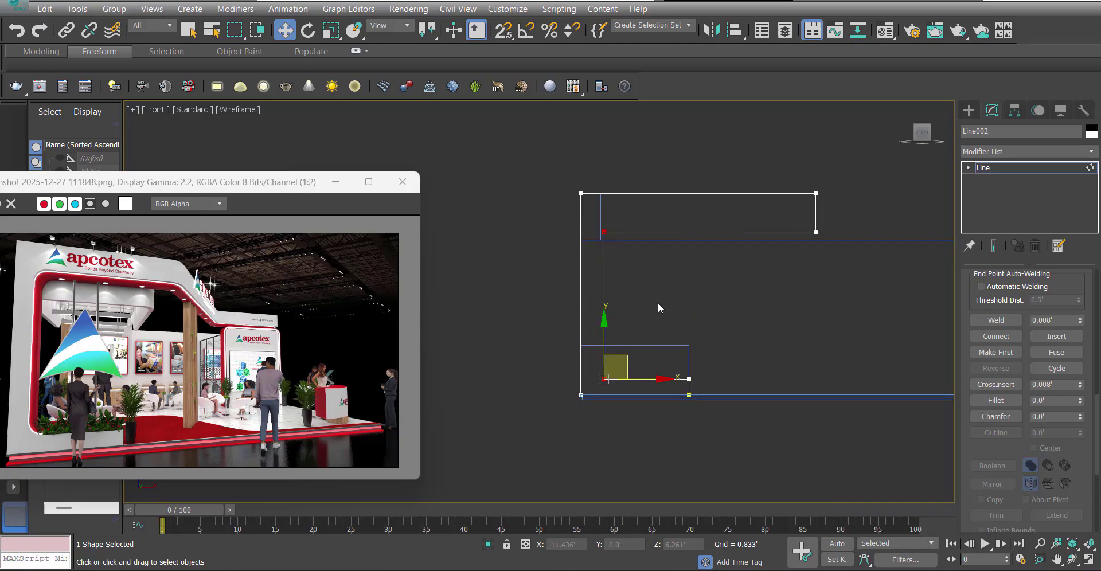
click(996, 400)
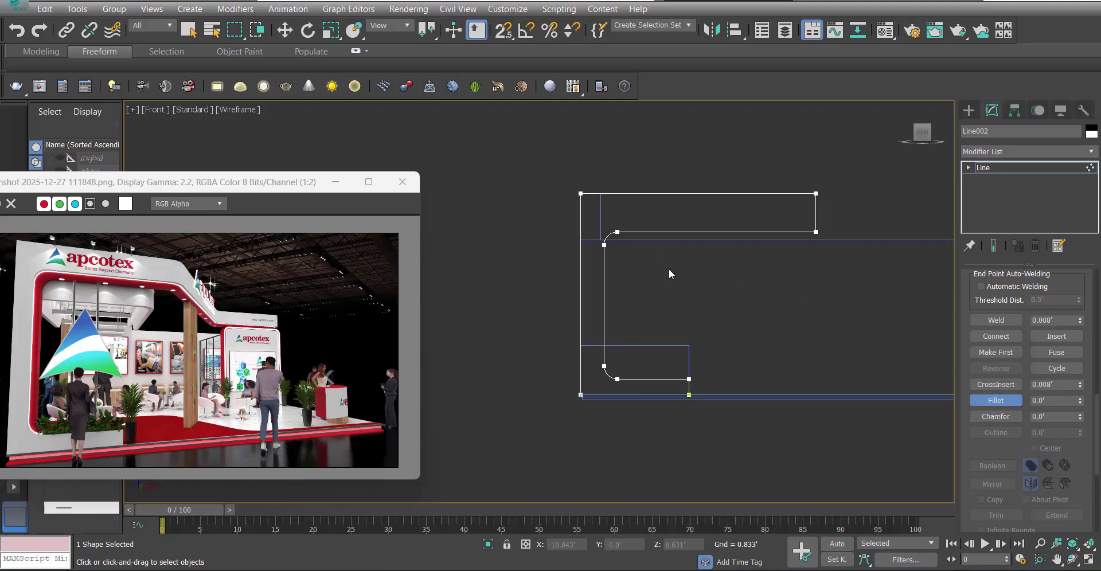
key(w)
Apply an Extrude modifier to the profile and snap the panel to the stand's front edge in the top view.
click(1025, 150)
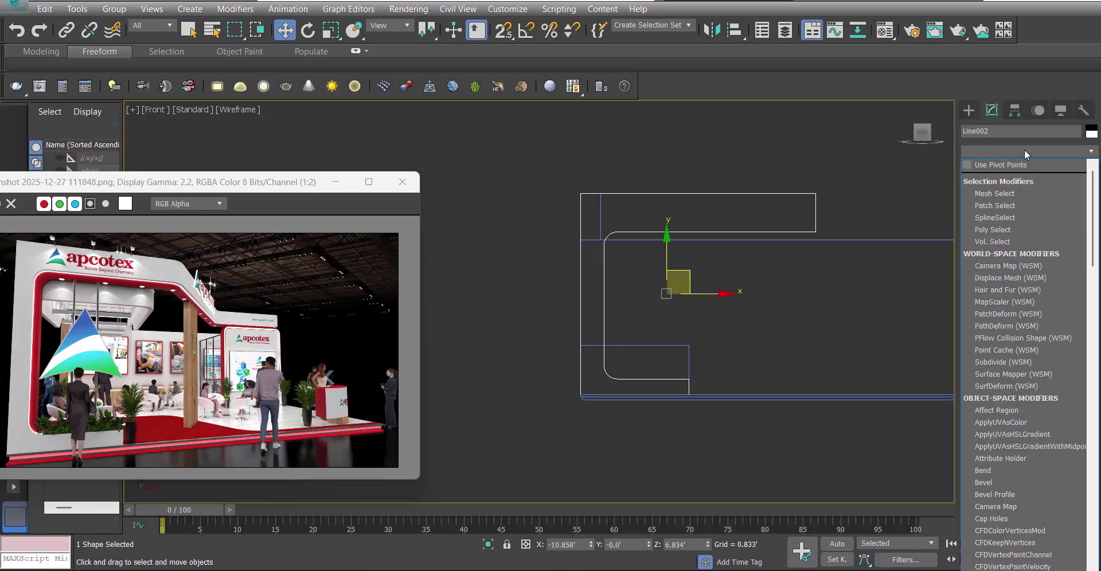
scroll(1025, 172, down, 3)
click(1003, 164)
key(t)
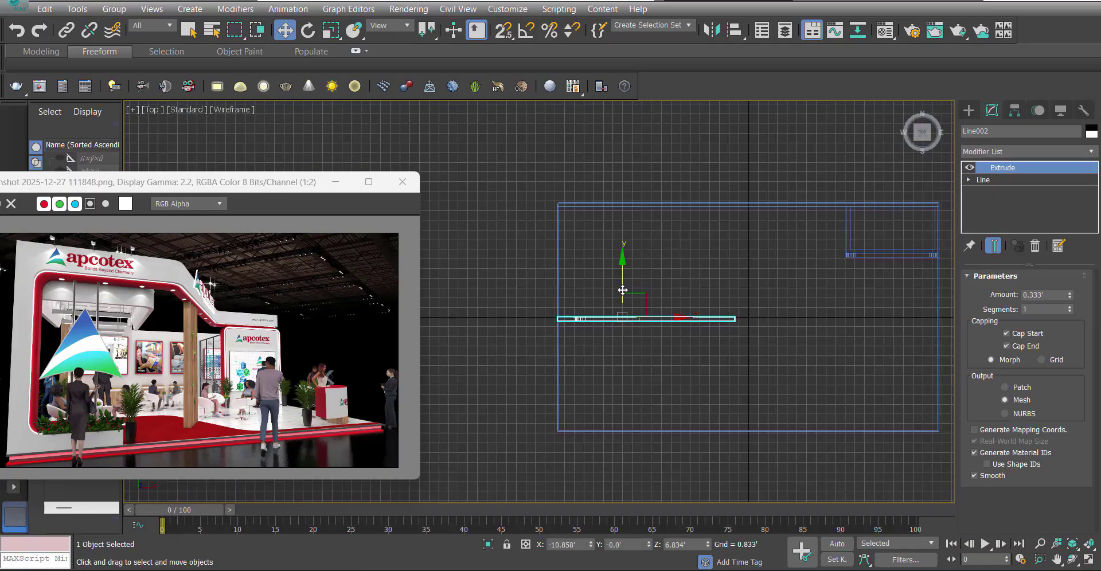
scroll(556, 360, up, 4)
key(s)
drag(594, 343, 615, 450)
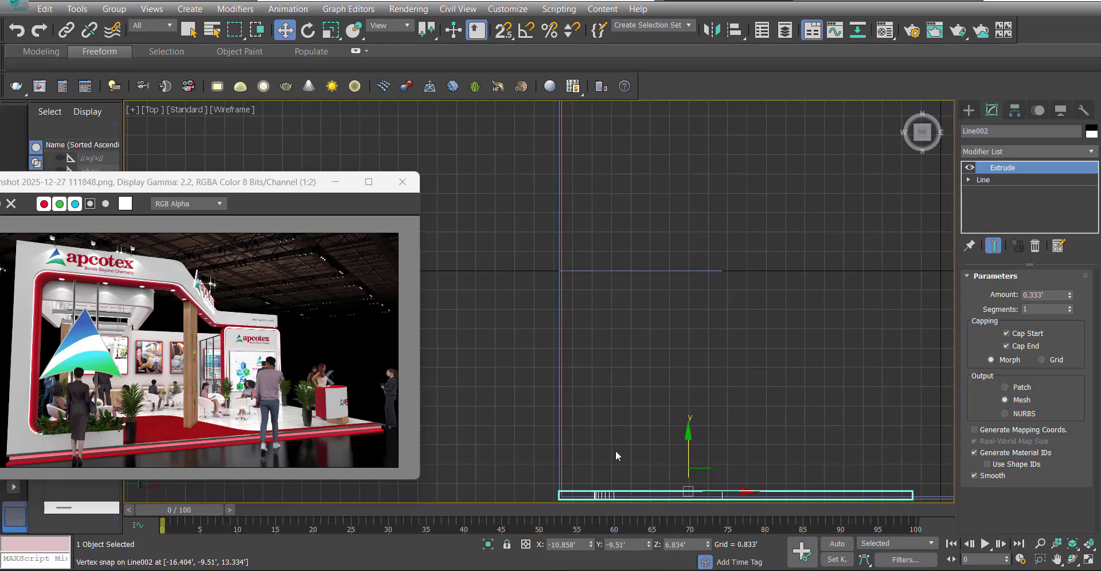
middle_drag(615, 451, 569, 337)
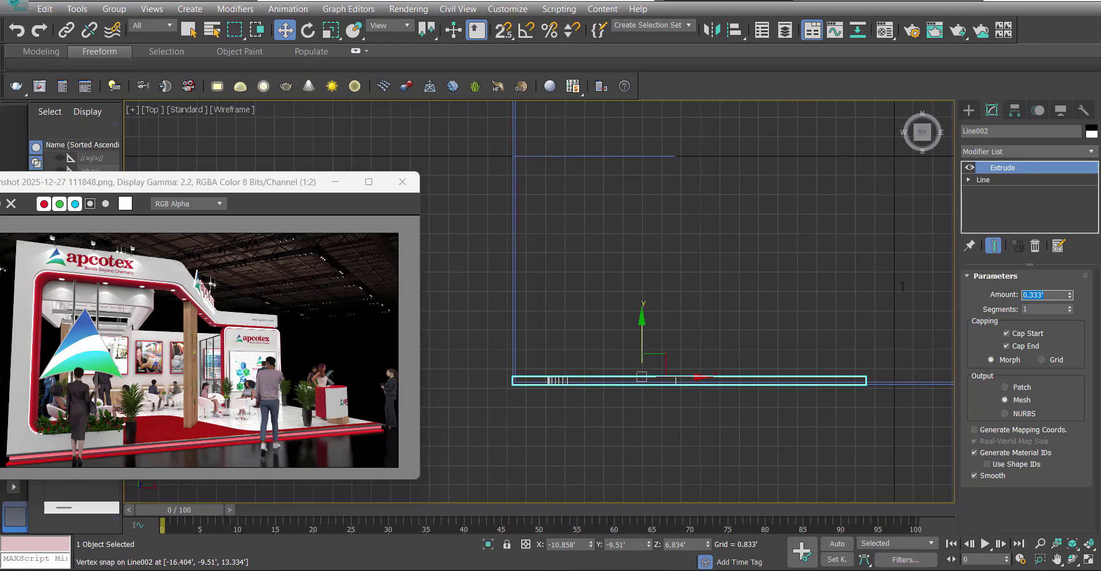
Set the panel's extrusion amount to 0.5' and snap it into place again at the stand's front edge.
text(0.5)
key(Return)
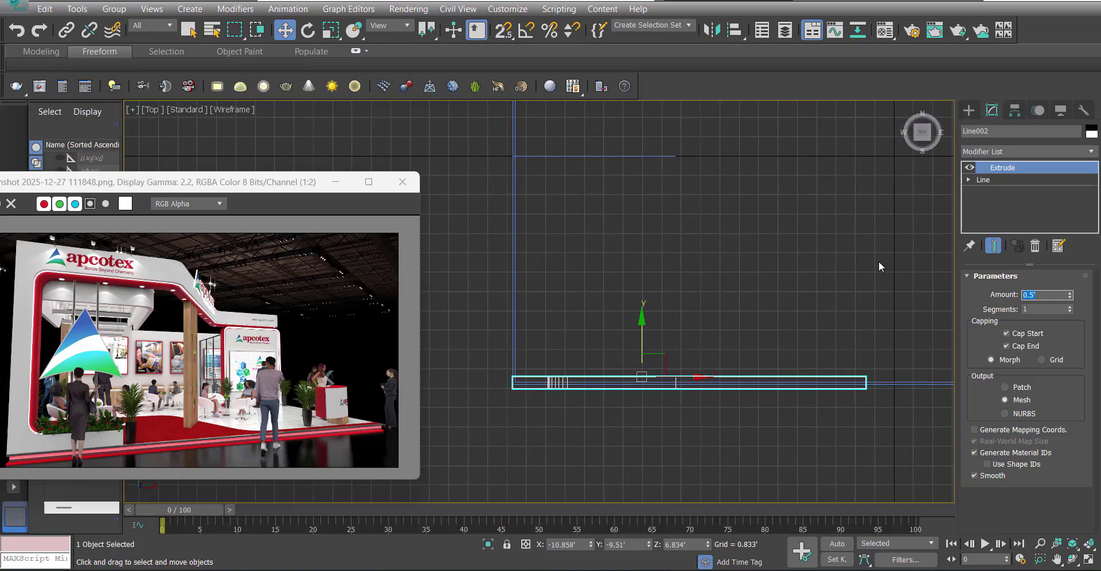
scroll(551, 367, up, 3)
key(s)
drag(569, 354, 471, 338)
key(s)
Clone the extruded arch panel as a copy in place in the front view.
key(f)
scroll(572, 330, up, 2)
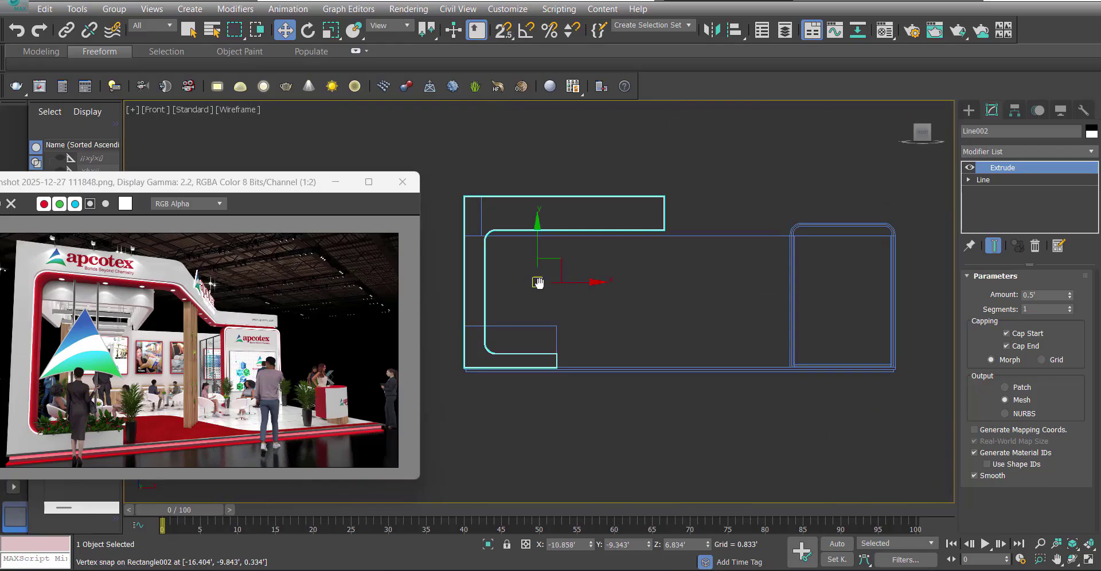
mouse_move(538, 283)
shift+mouse_down()
mouse_move(569, 320)
mouse_move(618, 287)
shift+mouse_up()
scroll(569, 320, up, 2)
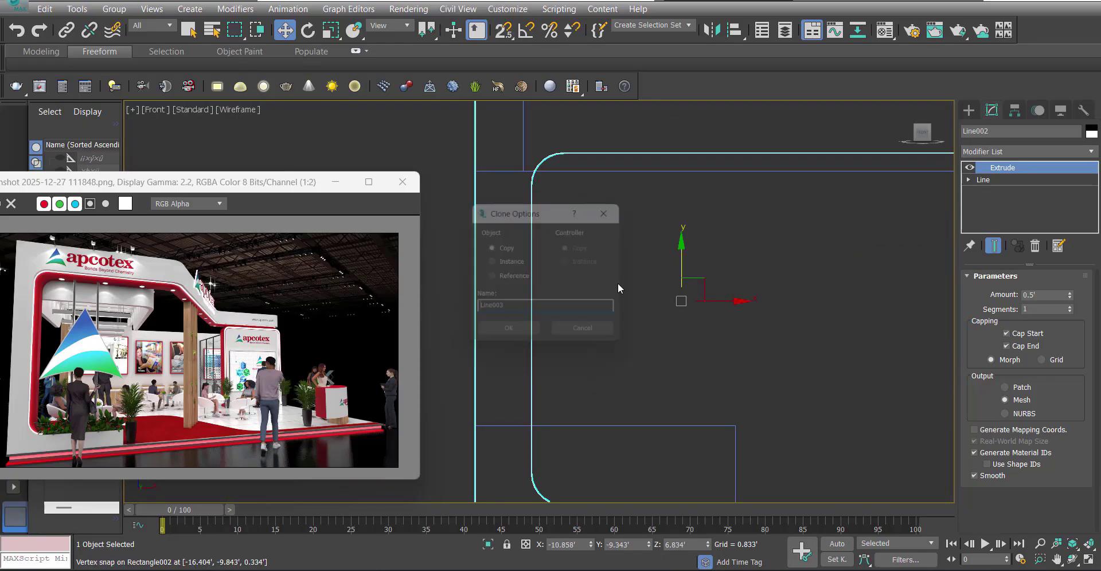
click(502, 337)
scroll(601, 234, down, 2)
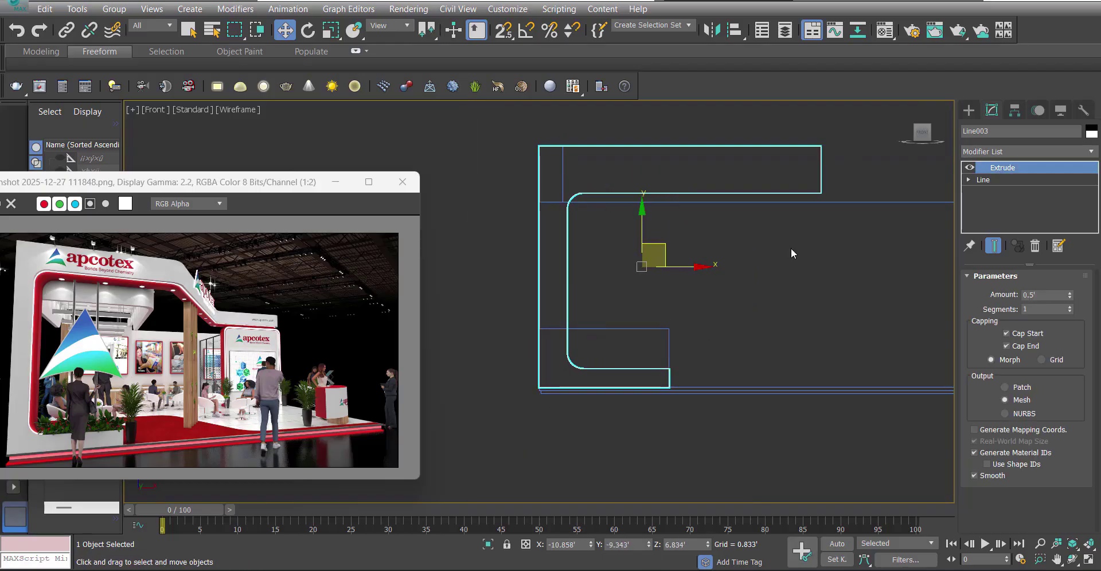
Lower the copied profile's upper inner edge by snapping its vertices to the horizontal wall line just below.
click(968, 180)
click(993, 191)
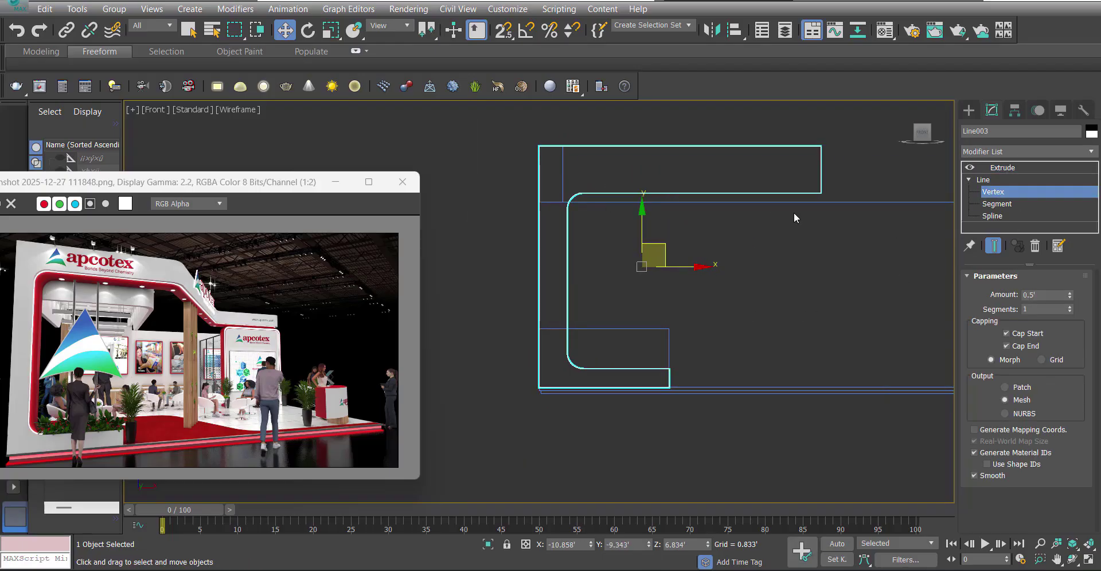
key(s)
drag(821, 186, 539, 202)
click(521, 171)
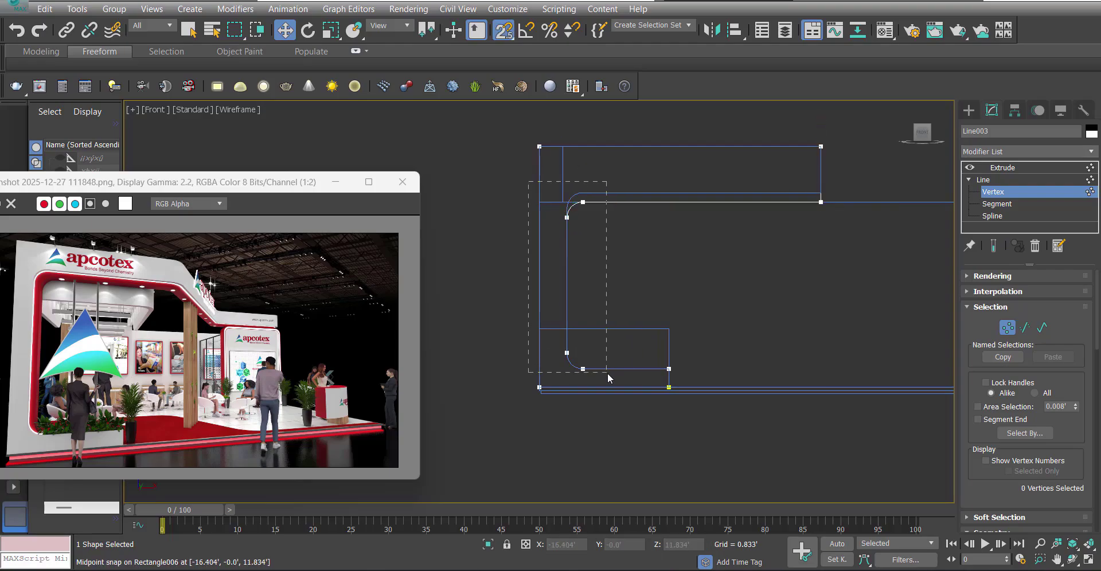
Shift the four vertices of the copy's rounded inner left edge about 0.57' to the right.
drag(609, 378, 608, 375)
key(s)
scroll(592, 273, up, 2)
drag(609, 177, 625, 178)
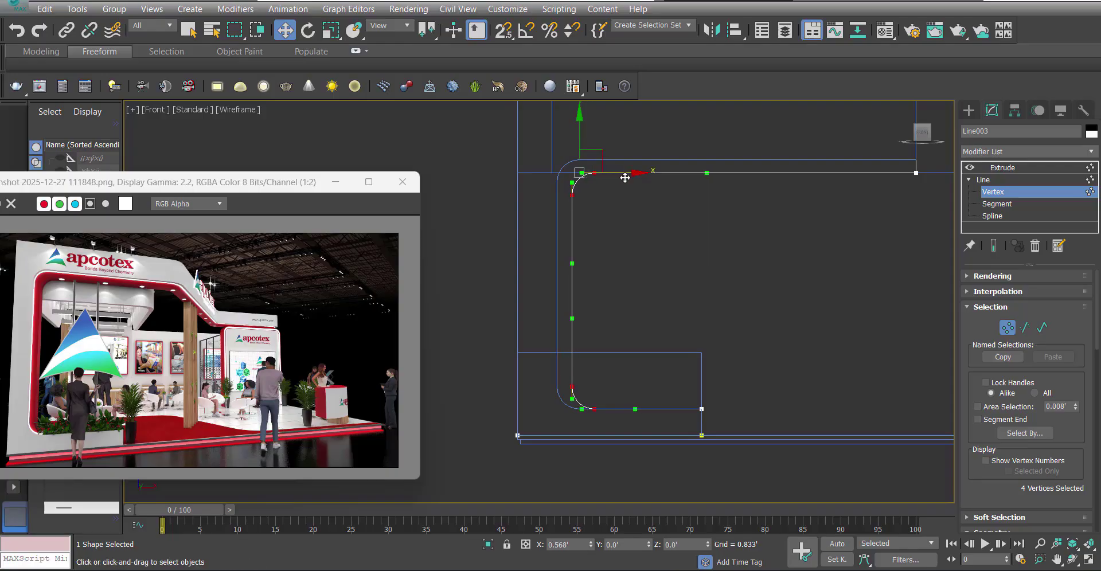
click(641, 298)
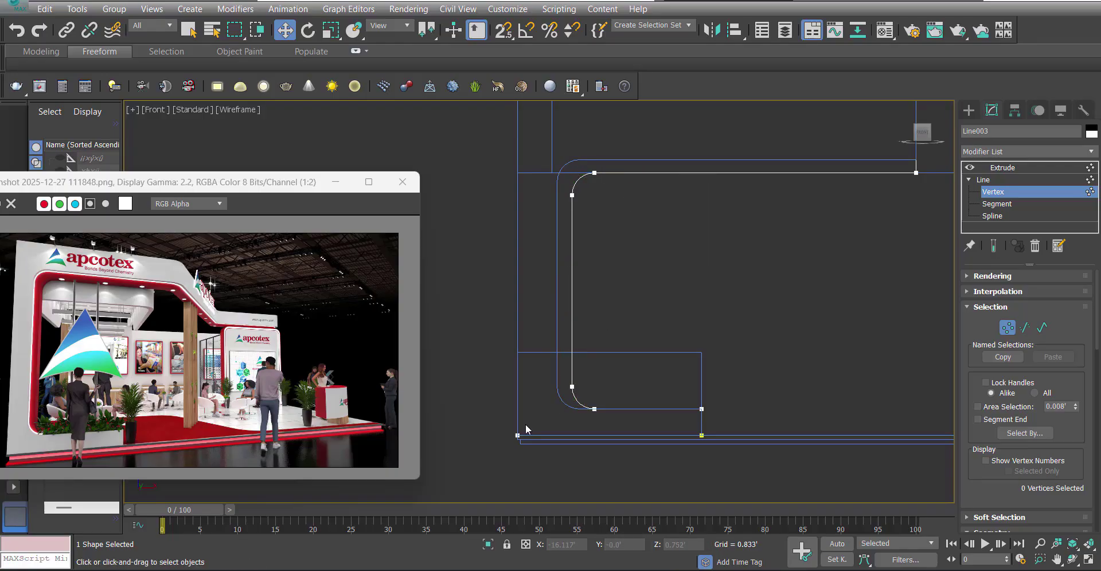
Convert the four vertices of the copy's inner left roundings to Corner type.
scroll(526, 428, up, 2)
scroll(583, 435, down, 2)
middle_drag(582, 435, 575, 459)
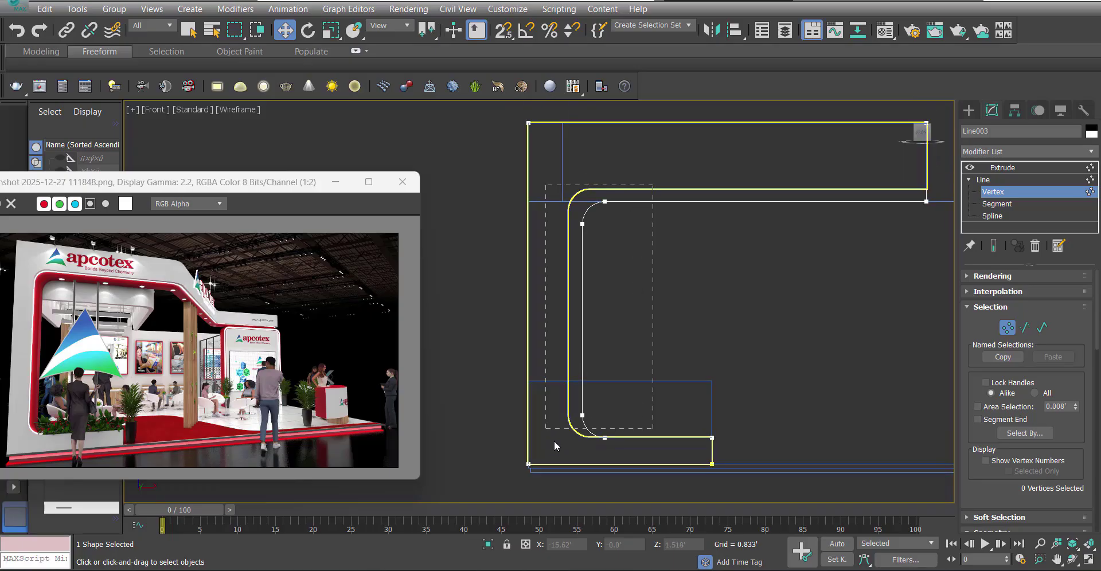
drag(554, 446, 614, 192)
right_click(597, 253)
click(590, 217)
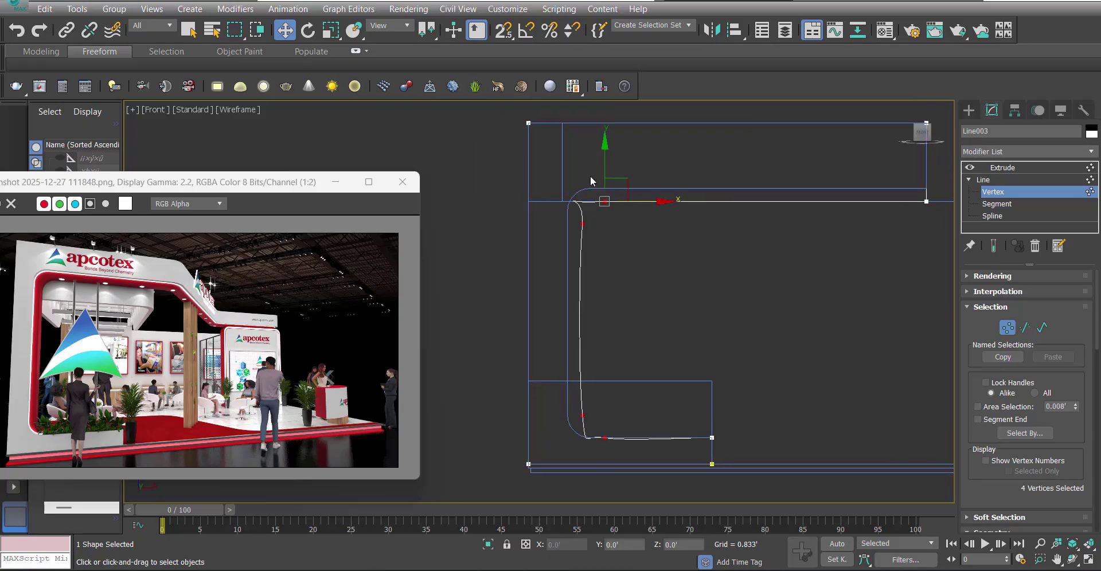
right_click(605, 218)
click(601, 131)
Square the two inner left corners by snapping their outer vertices to the vertical edge and deleting the extra vertices.
drag(588, 225, 588, 225)
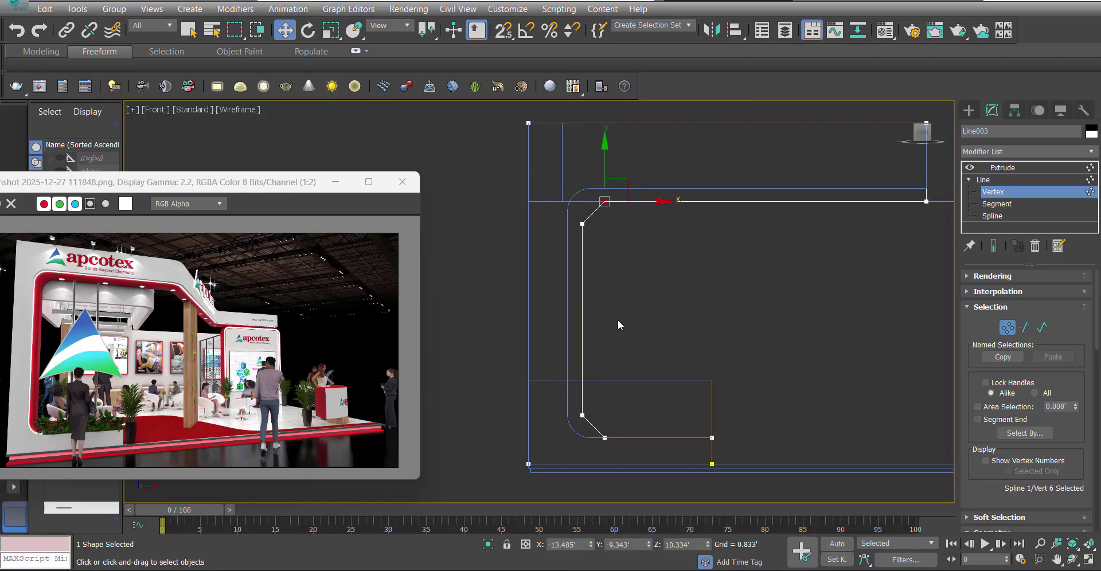
ctrl+drag(609, 463, 609, 463)
key(s)
drag(621, 203, 582, 225)
click(644, 213)
drag(523, 206, 573, 264)
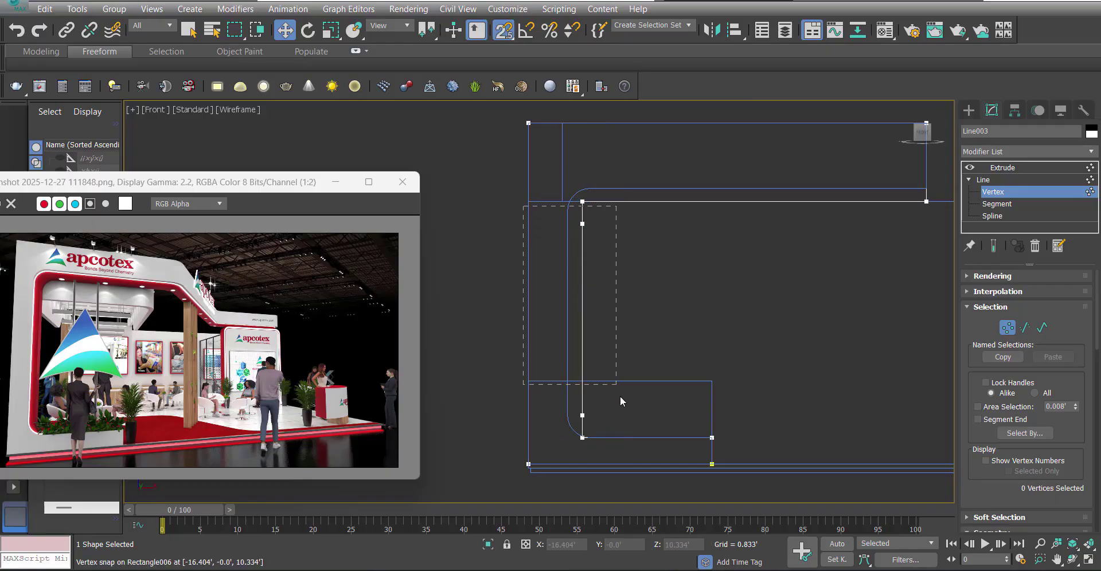
key(s)
click(624, 420)
Fillet the two squared inner left corners of the copy with a smaller radius than the original panel's.
drag(613, 460, 552, 184)
scroll(1008, 483, down, 10)
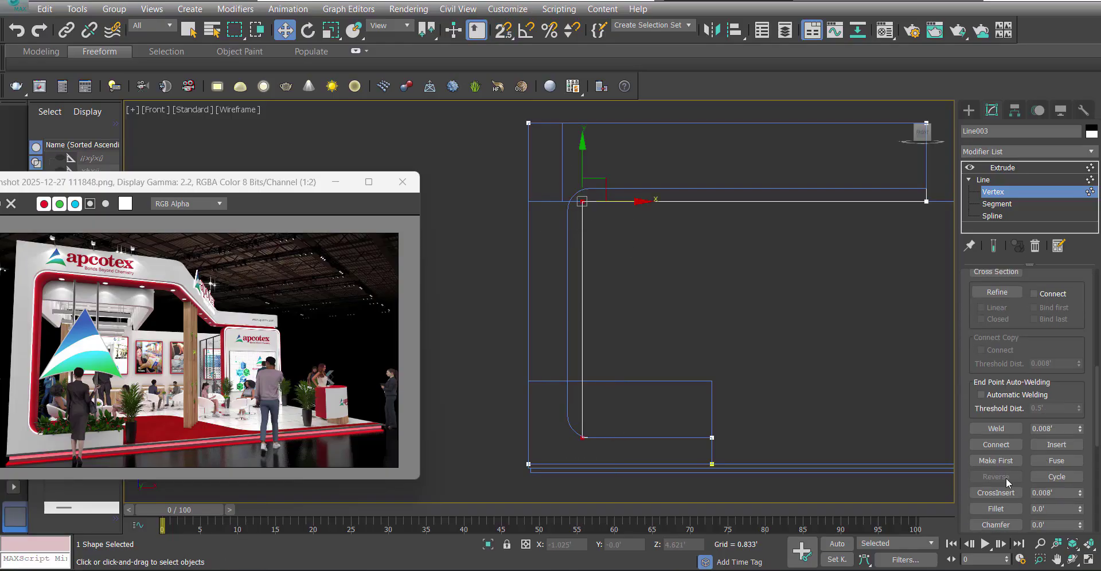
click(996, 509)
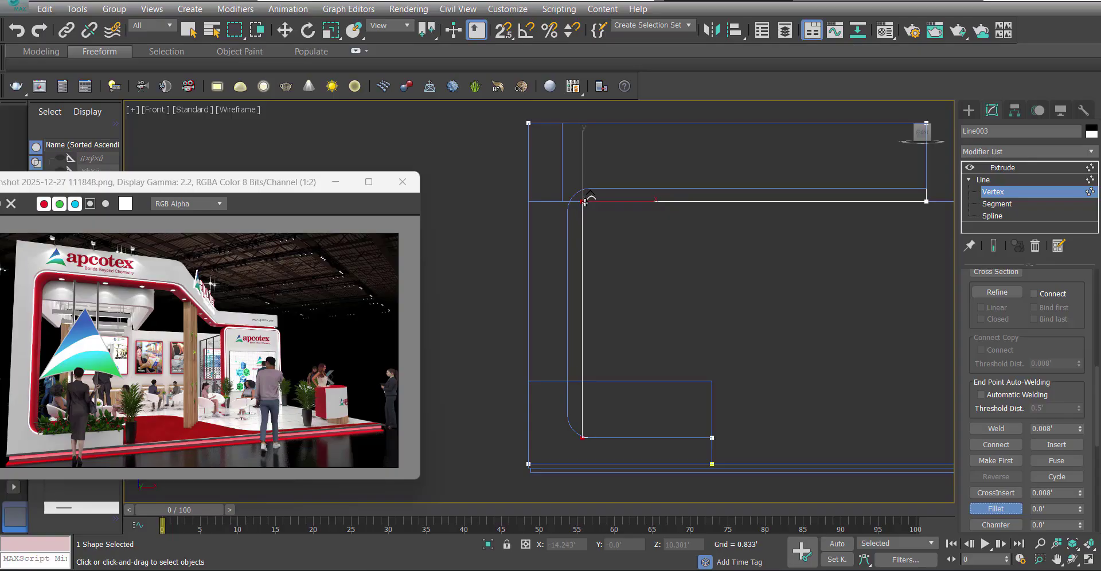
drag(585, 203, 591, 195)
right_click(617, 241)
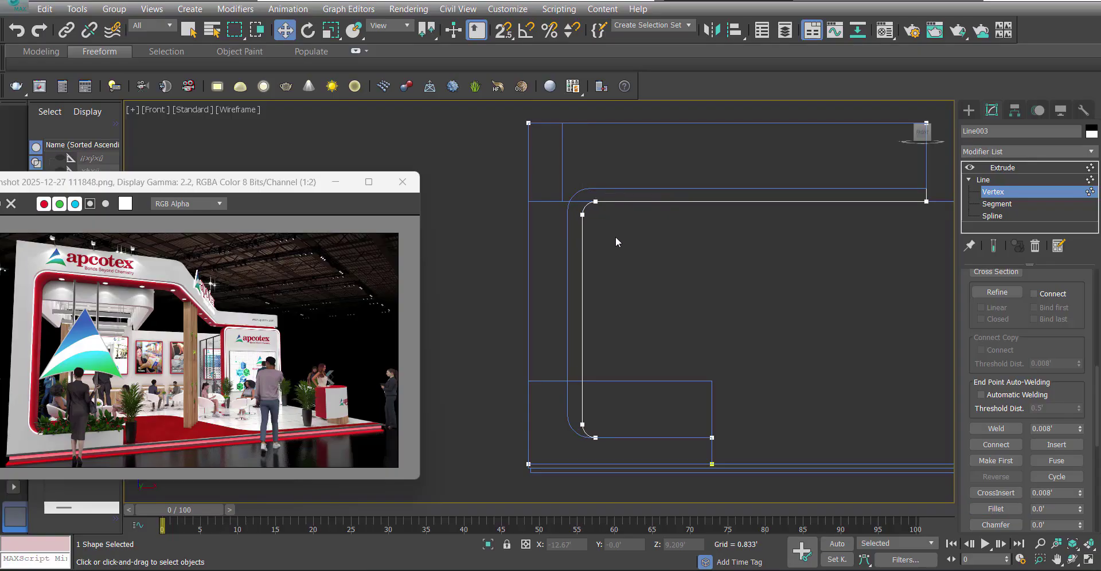
Nudge the copy's filleted inner left edge slightly to the left and return to its Extrude level.
middle_drag(617, 211, 622, 201)
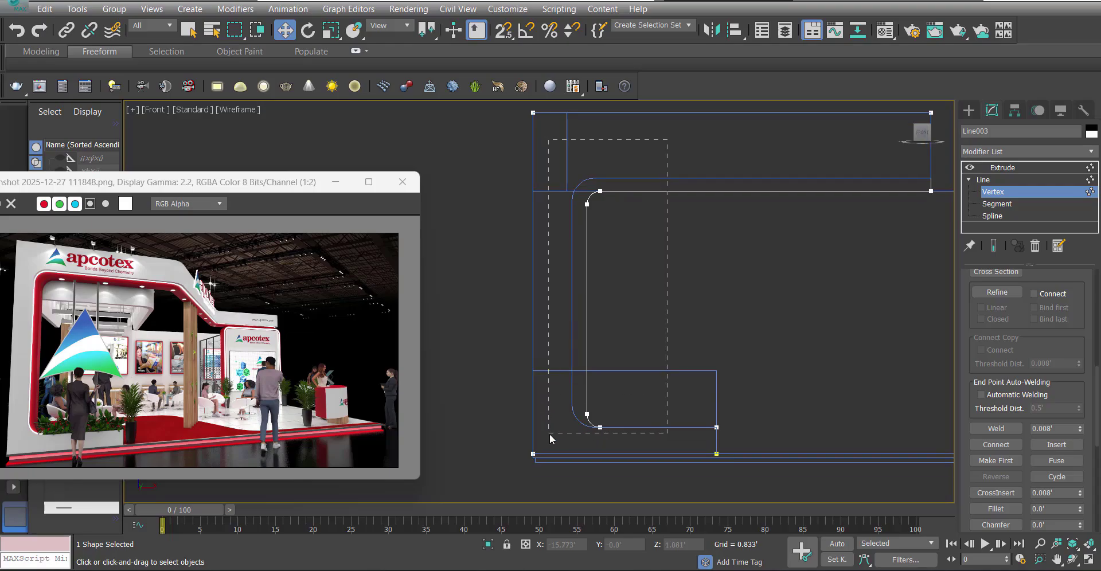
drag(549, 433, 549, 434)
drag(646, 193, 629, 195)
click(650, 233)
drag(596, 424, 564, 455)
drag(652, 193, 651, 194)
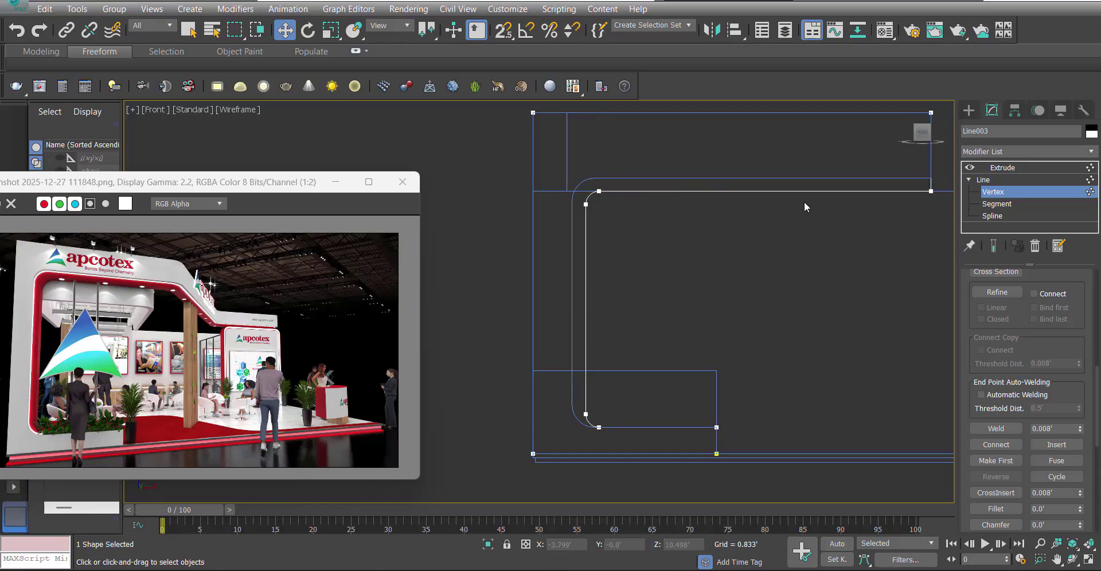
scroll(710, 266, down, 3)
click(1001, 169)
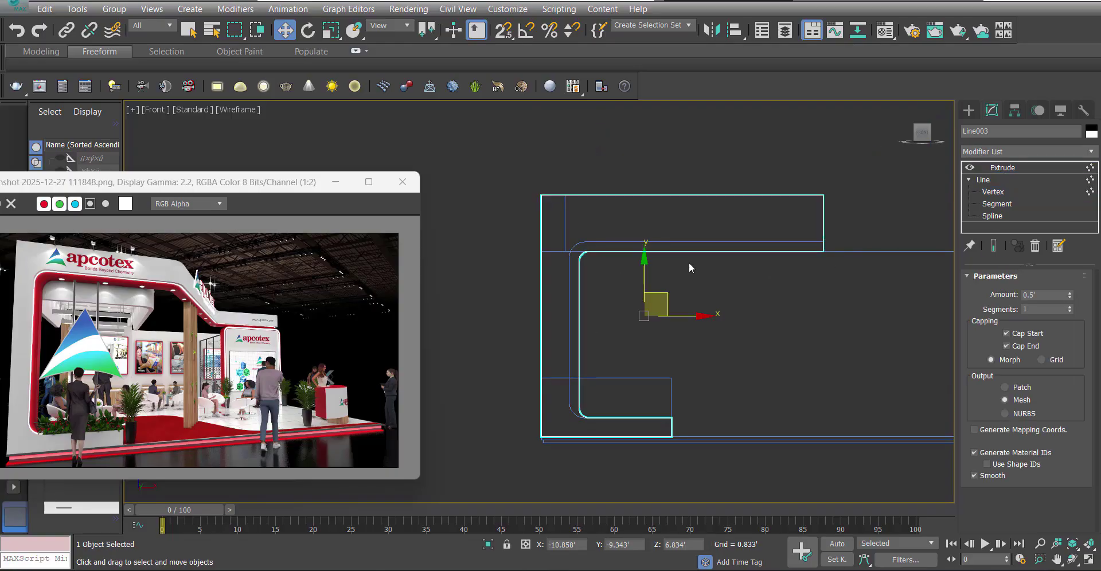
Move the original panel's inner top edge slightly down, closer to the copy's inner edge, in the front view.
mouse_move(689, 263)
middle_down()
mouse_move(656, 257)
mouse_move(677, 277)
middle_up()
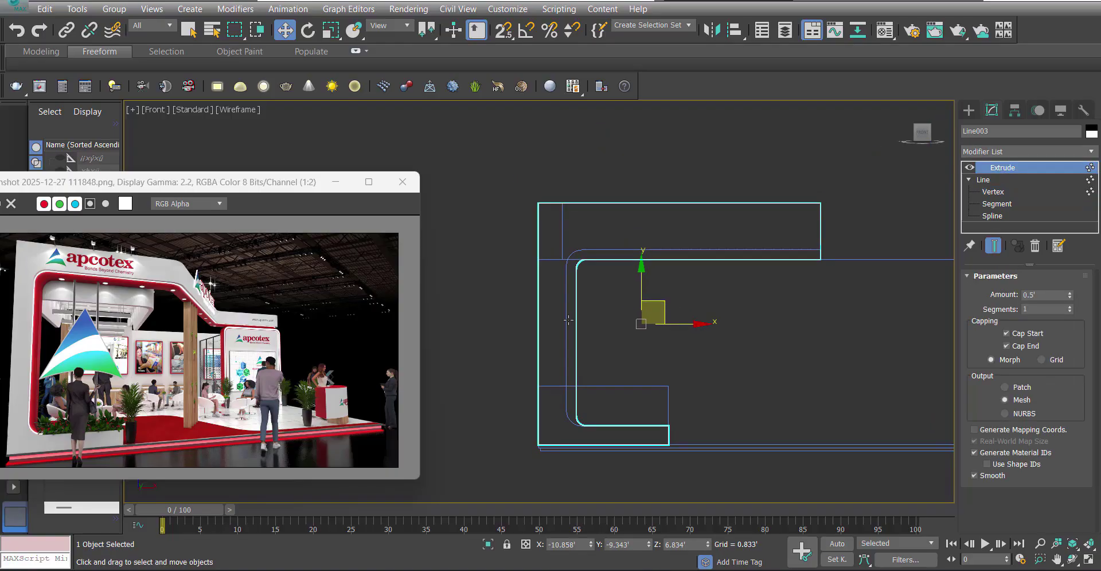
click(741, 250)
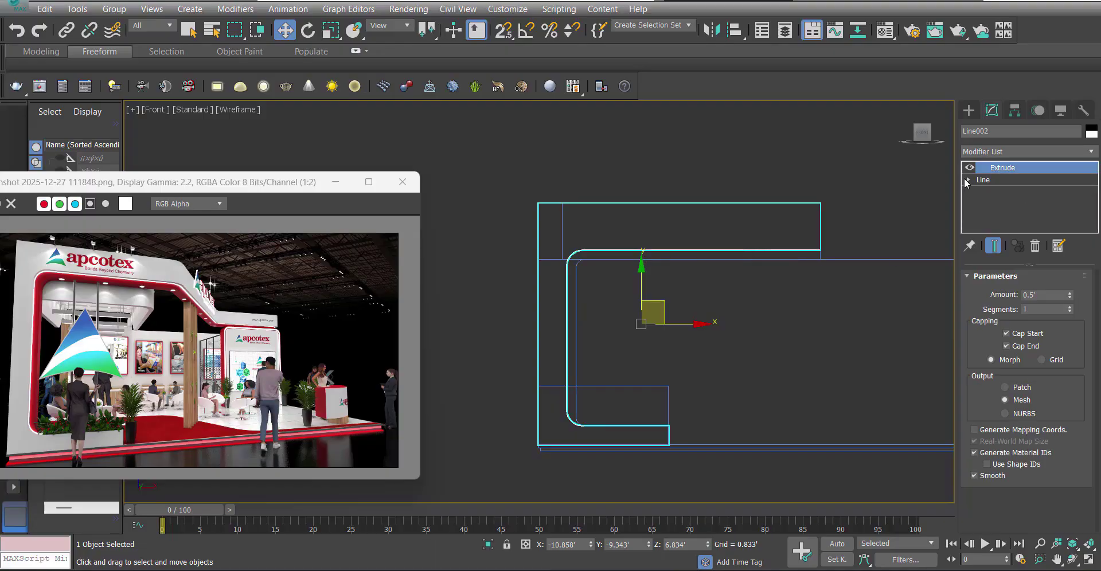
click(968, 180)
click(993, 191)
drag(889, 281, 508, 226)
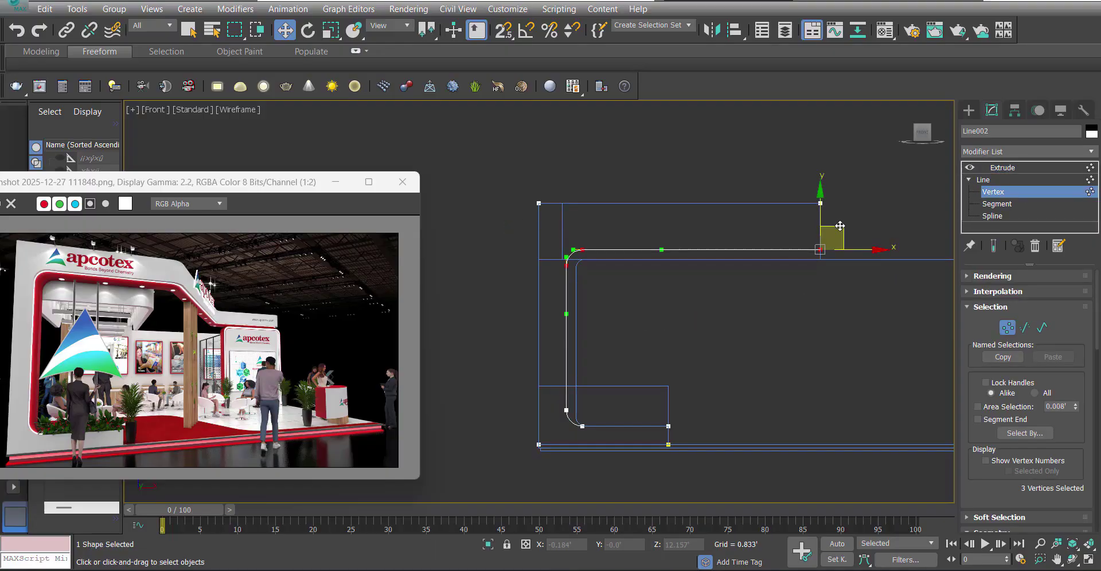
scroll(810, 252, up, 5)
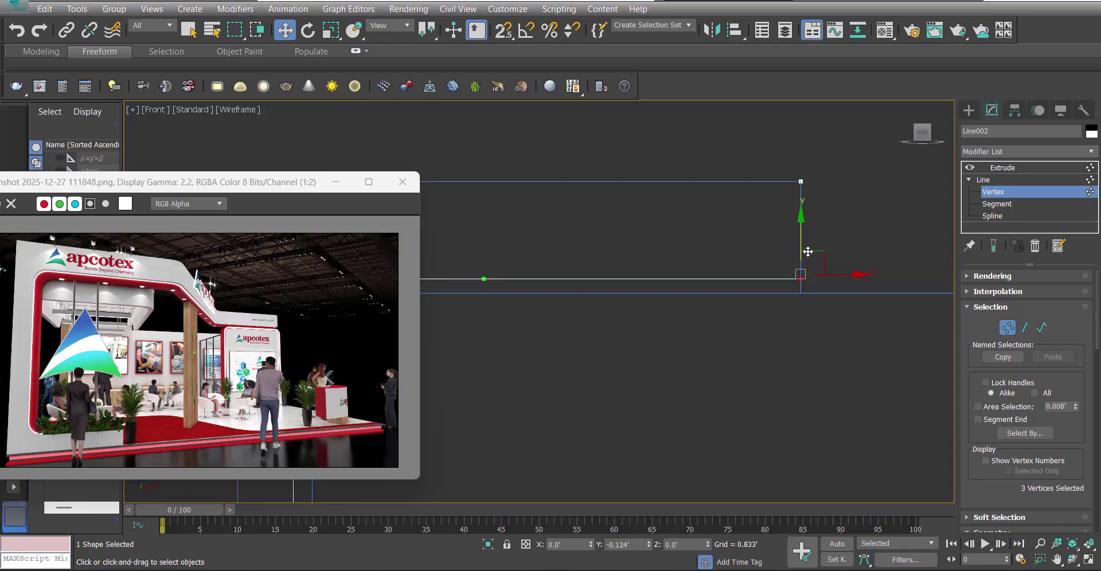
scroll(808, 254, down, 3)
Shift the original panel's four inner left rounding vertices slightly right towards the copy's edge and return to its Extrude level.
drag(532, 456, 531, 456)
scroll(571, 326, up, 2)
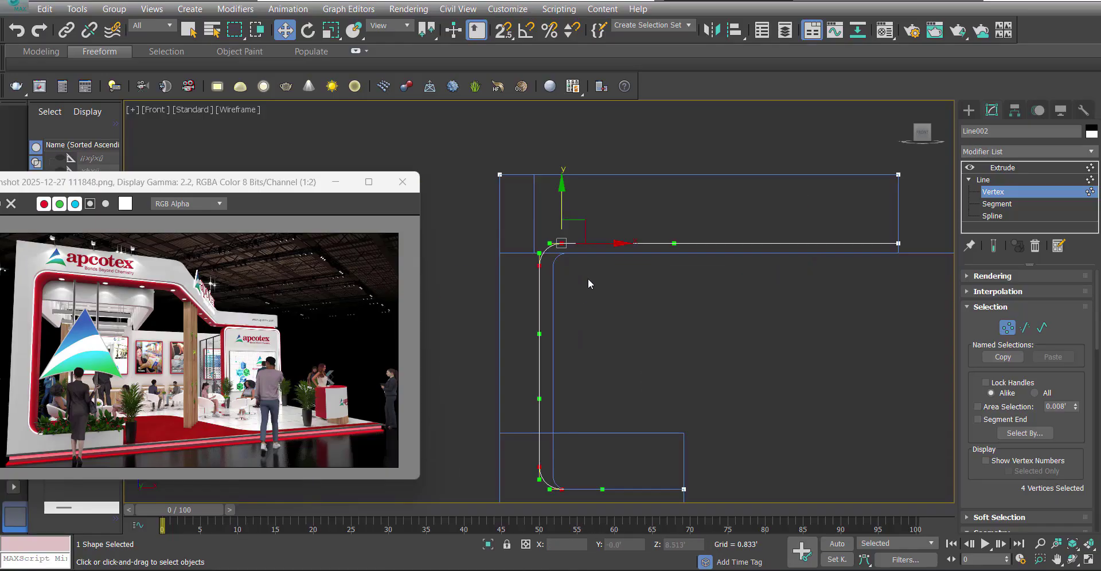
drag(594, 244, 598, 243)
click(612, 273)
scroll(627, 322, down, 3)
middle_drag(627, 322, 625, 278)
scroll(596, 349, up, 3)
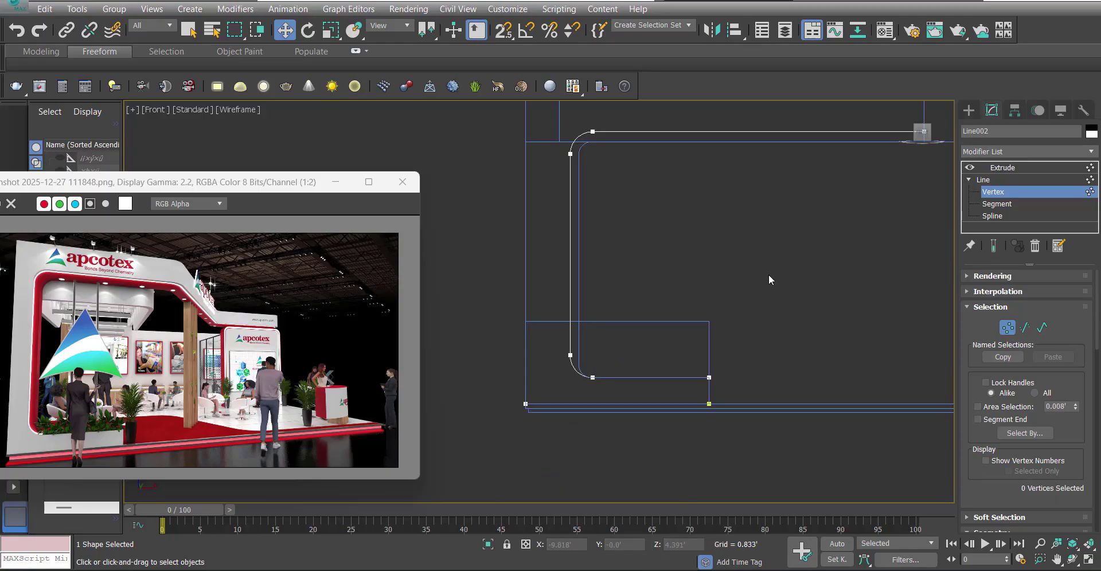
click(1020, 167)
Snap the modified copy against the back face of the original front panel in the top view.
key(p)
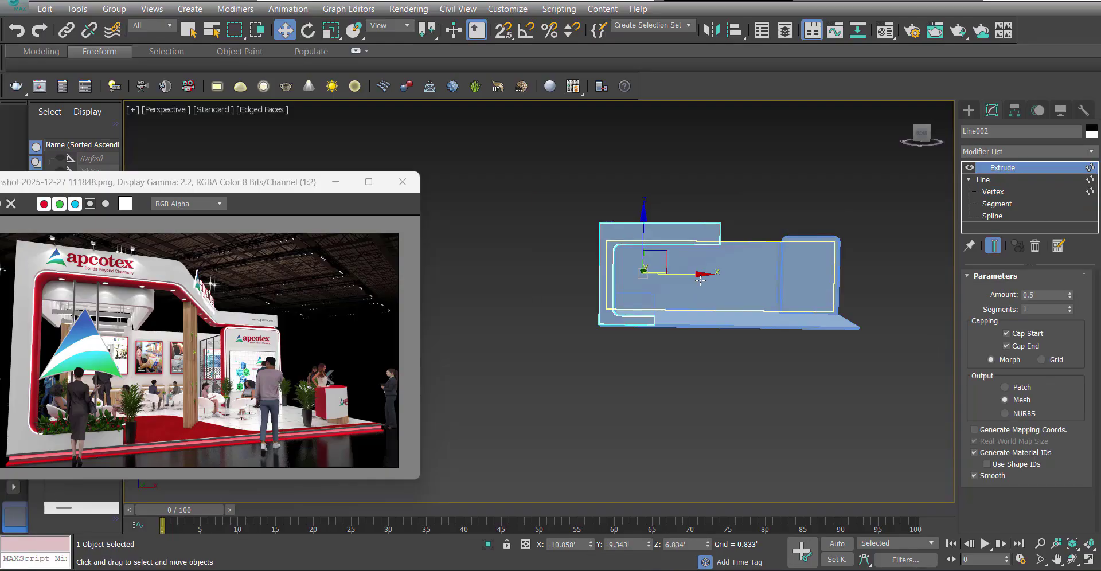
scroll(596, 258, up, 3)
click(577, 232)
scroll(639, 252, up, 5)
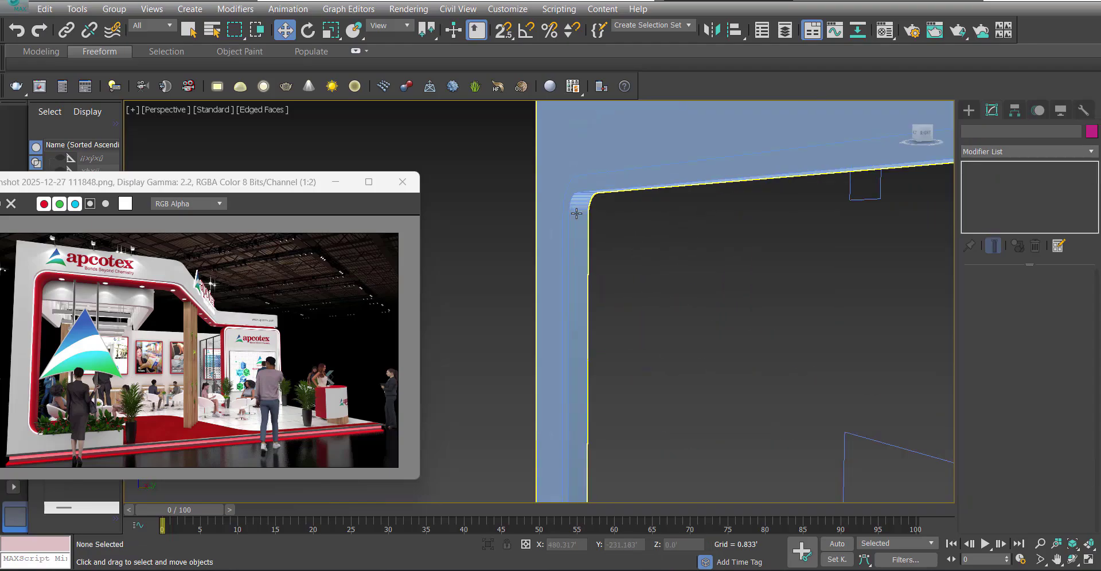
click(590, 192)
key(t)
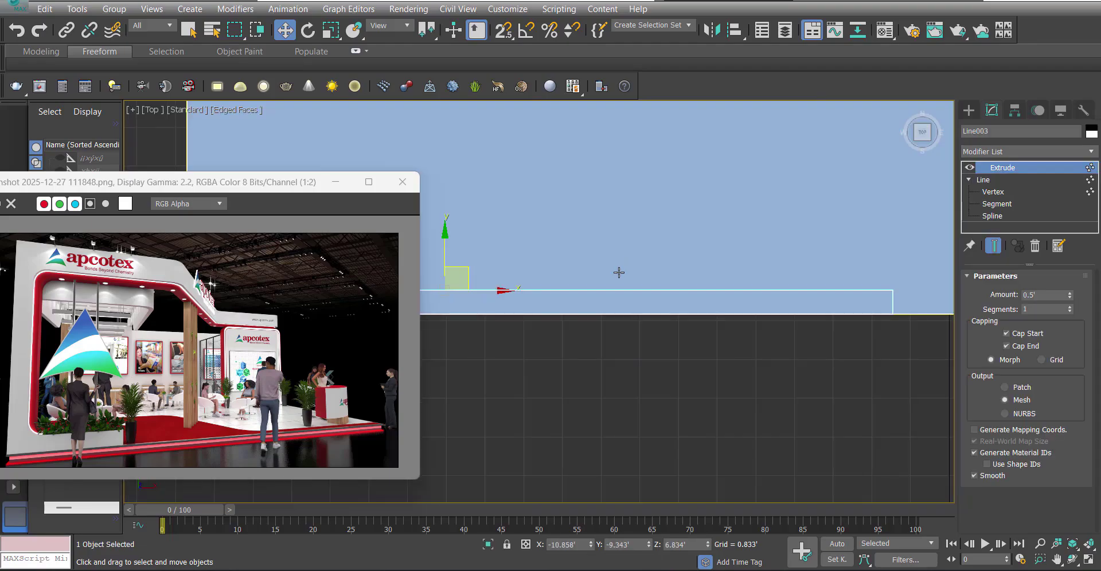
middle_drag(538, 279, 755, 264)
key(s)
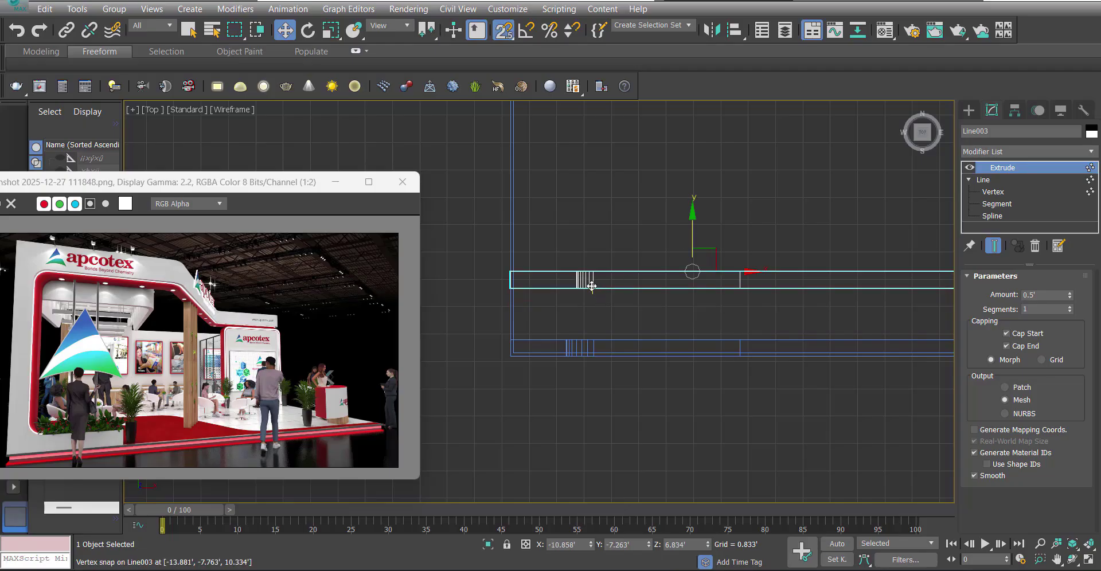
drag(591, 286, 594, 341)
key(s)
key(p)
key(F3)
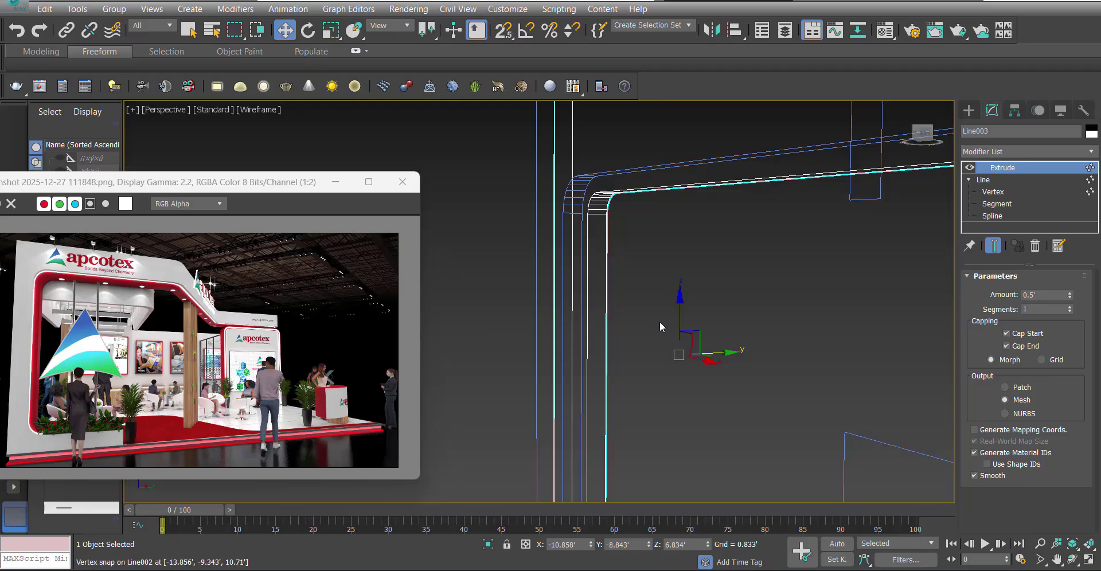
Examine how the two stacked arch panels fit together in the shaded perspective and front views.
key(F3)
click(776, 207)
mouse_move(776, 208)
alt+middle_down()
mouse_move(677, 226)
mouse_move(662, 322)
alt+middle_up()
scroll(514, 330, up, 3)
middle_drag(514, 329, 575, 401)
key(f)
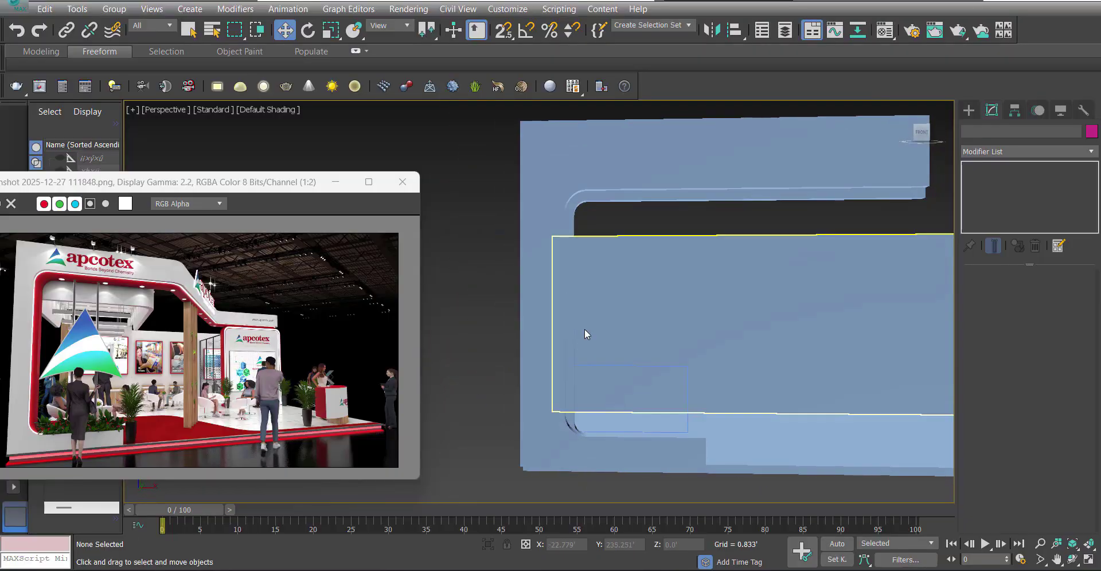
key(F3)
scroll(584, 329, down, 3)
middle_drag(584, 328, 620, 257)
scroll(642, 179, up, 3)
scroll(565, 227, down, 3)
middle_drag(846, 169, 721, 220)
click(696, 214)
Start a new line in the top view, running along the stand's front edge from the arch to just past its right end.
key(t)
click(728, 329)
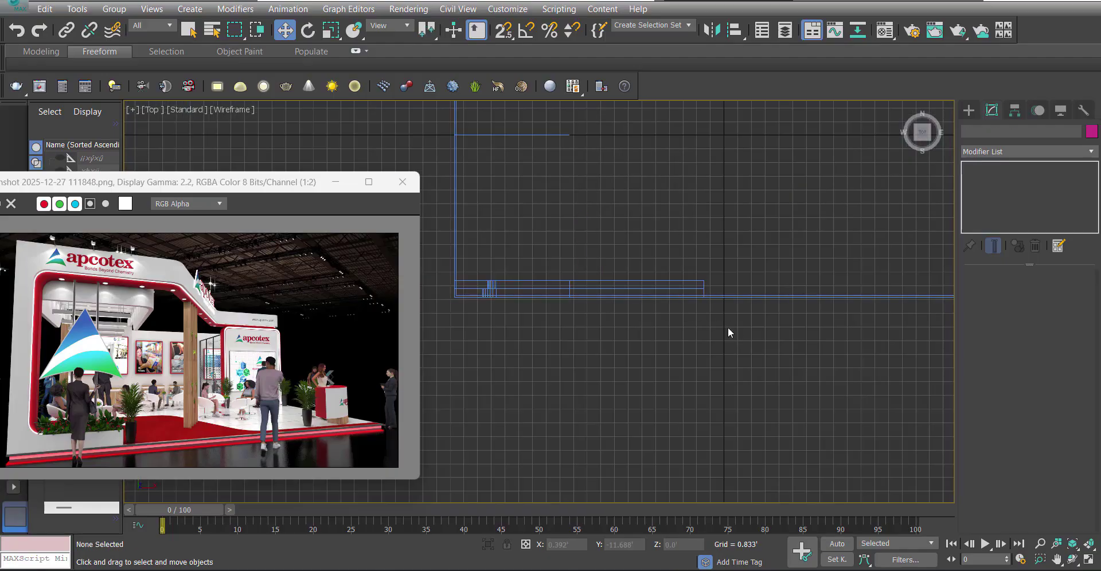
scroll(626, 332, down, 3)
scroll(626, 332, up, 3)
right_click(602, 353)
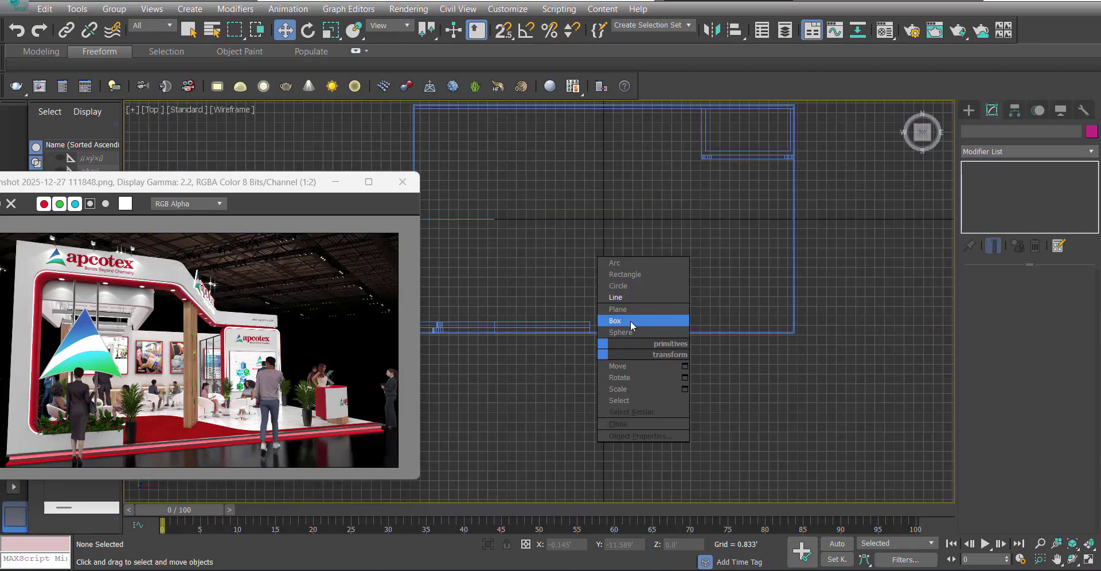
click(617, 295)
scroll(578, 313, up, 3)
click(476, 354)
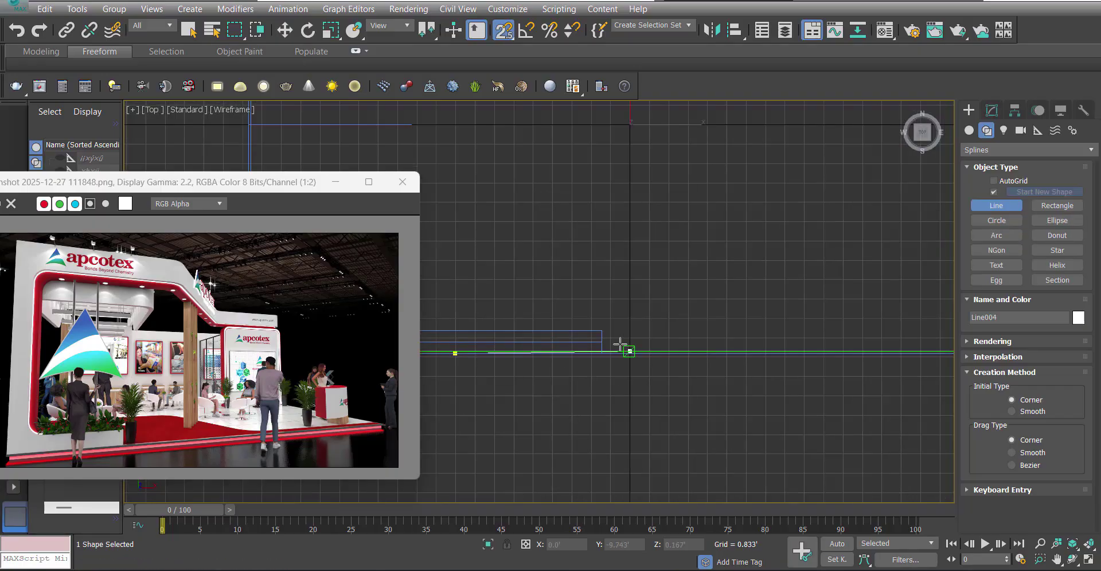
scroll(622, 347, down, 2)
click(624, 347)
Continue the line diagonally about 15.7' towards the rear room's front, then straight to the room's right-hand corner, and finish it.
scroll(645, 322, down, 5)
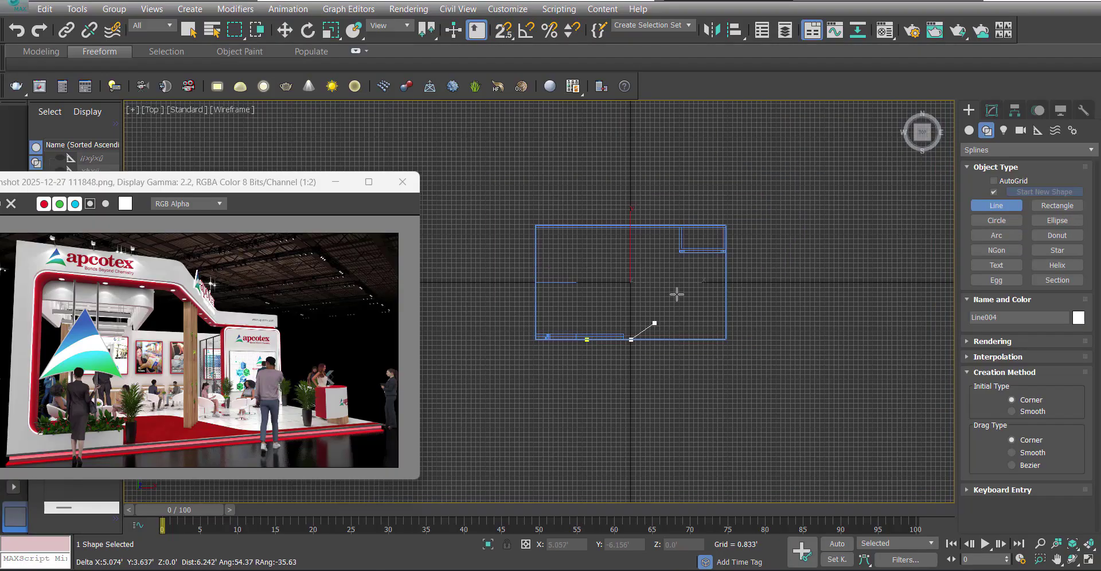
scroll(680, 266, up, 4)
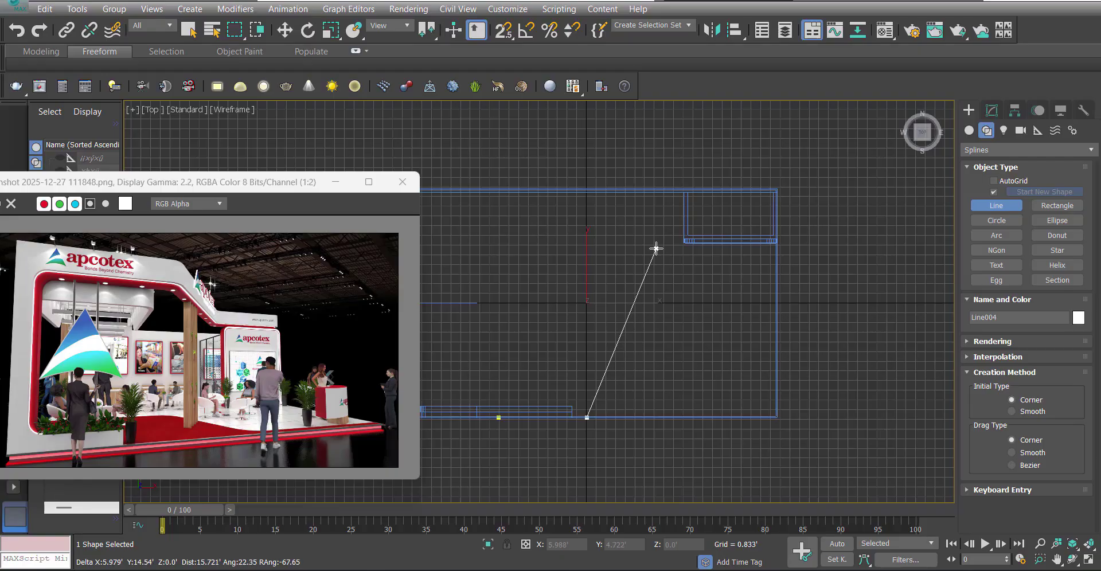
click(656, 246)
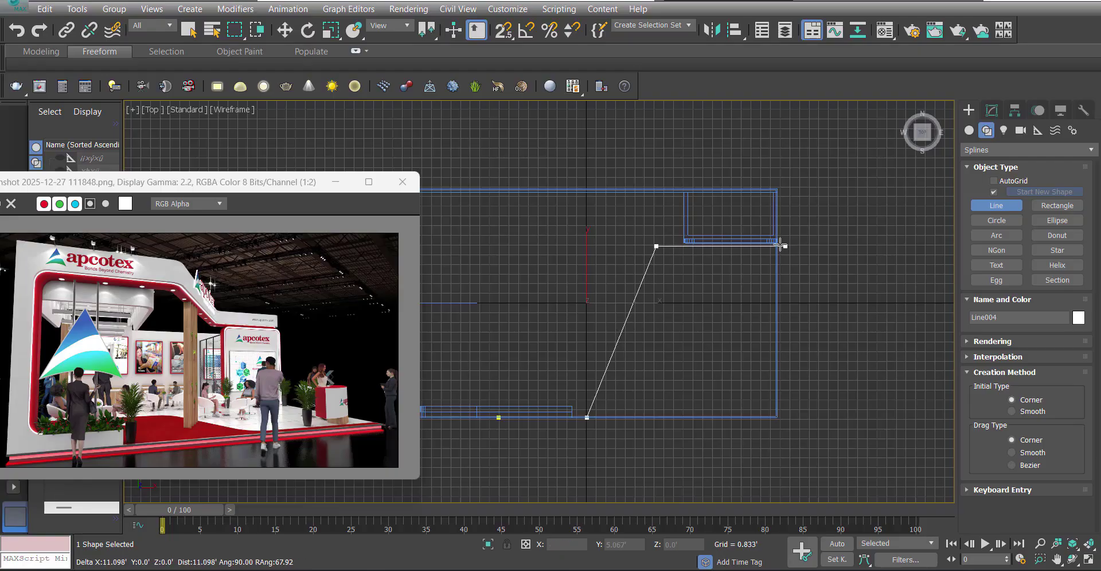
key(s)
scroll(774, 248, up, 3)
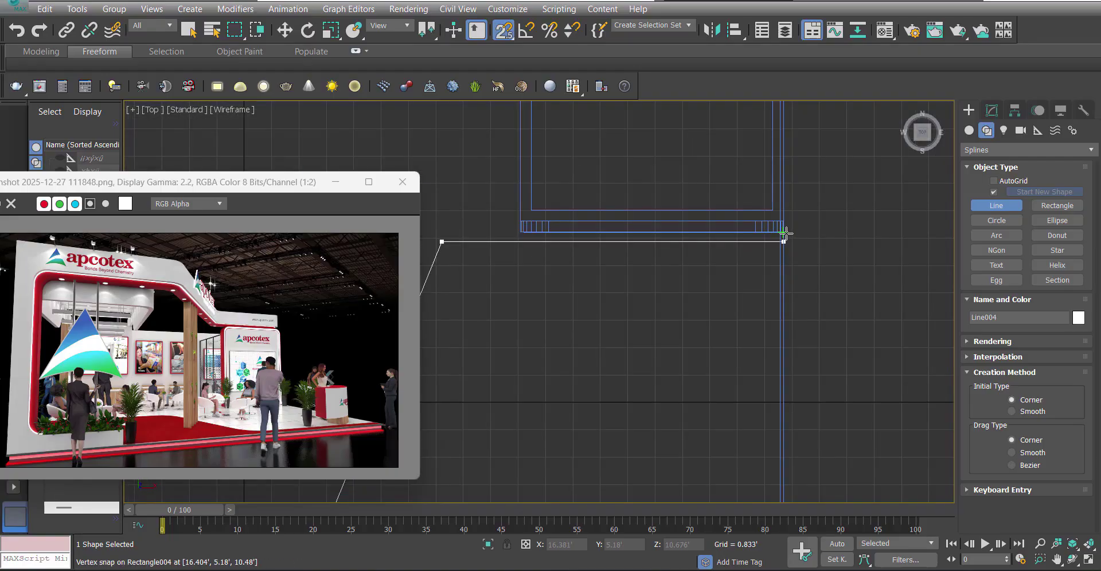
click(791, 233)
right_click(832, 226)
right_click(835, 226)
scroll(756, 283, down, 4)
Fillet the line's two middle corners with a radius of about 1.1'.
key(1)
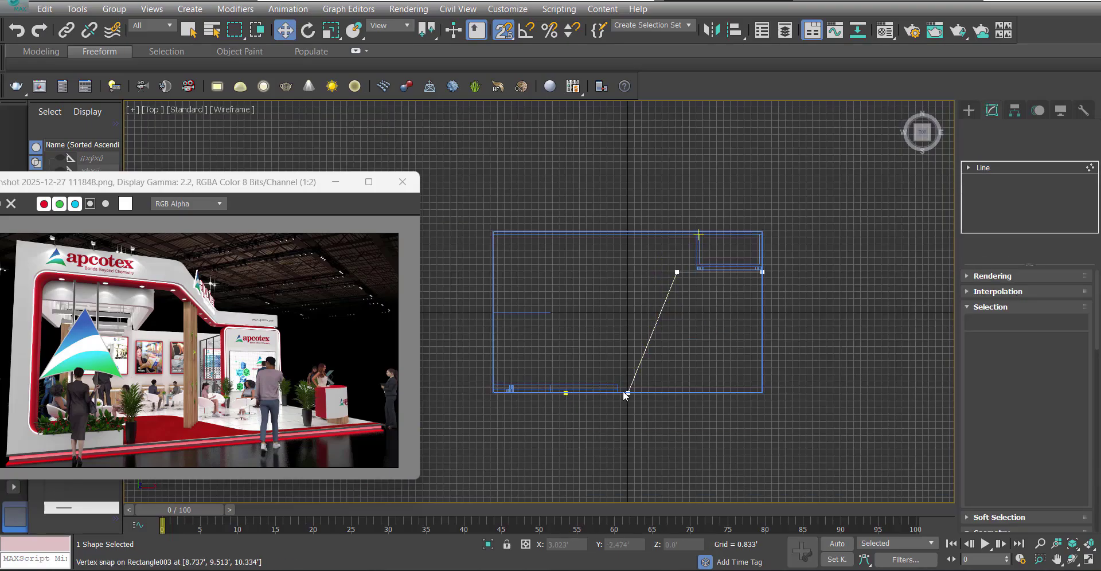
scroll(656, 359, up, 3)
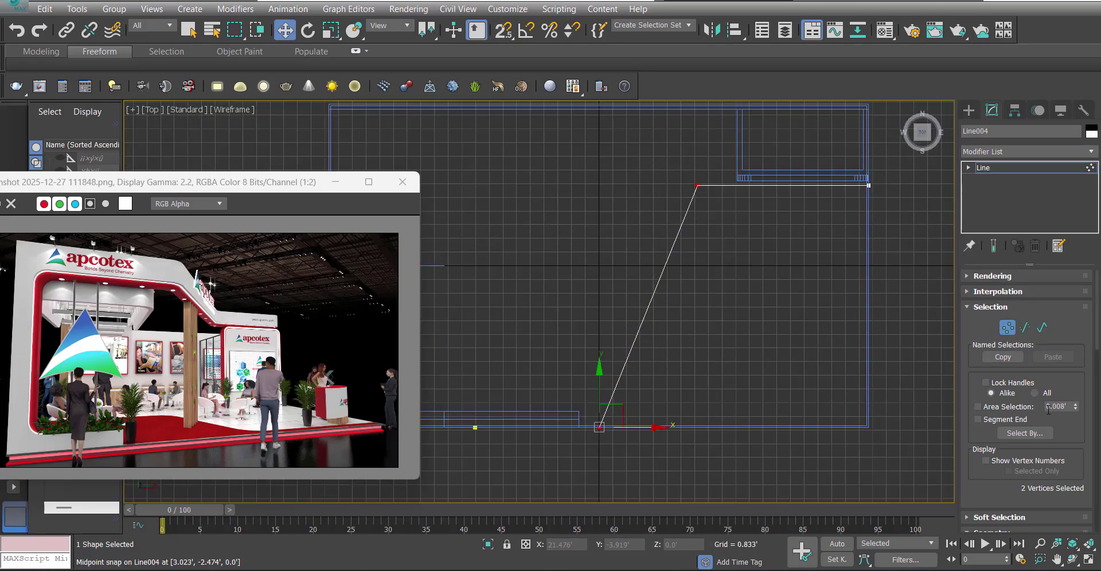
scroll(1049, 402, down, 8)
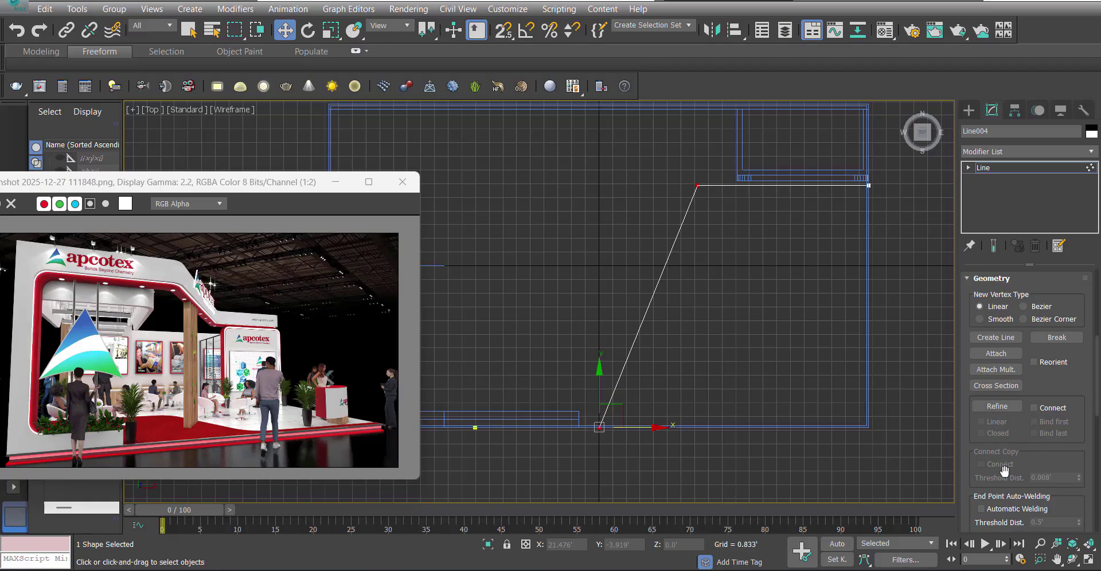
scroll(1004, 467, down, 3)
click(996, 485)
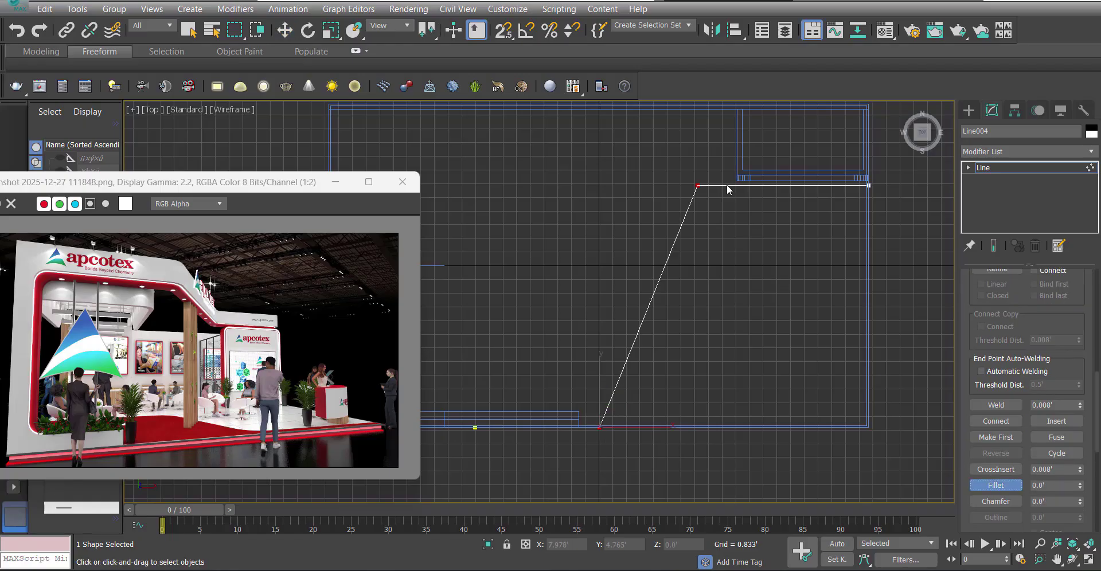
drag(698, 188, 708, 176)
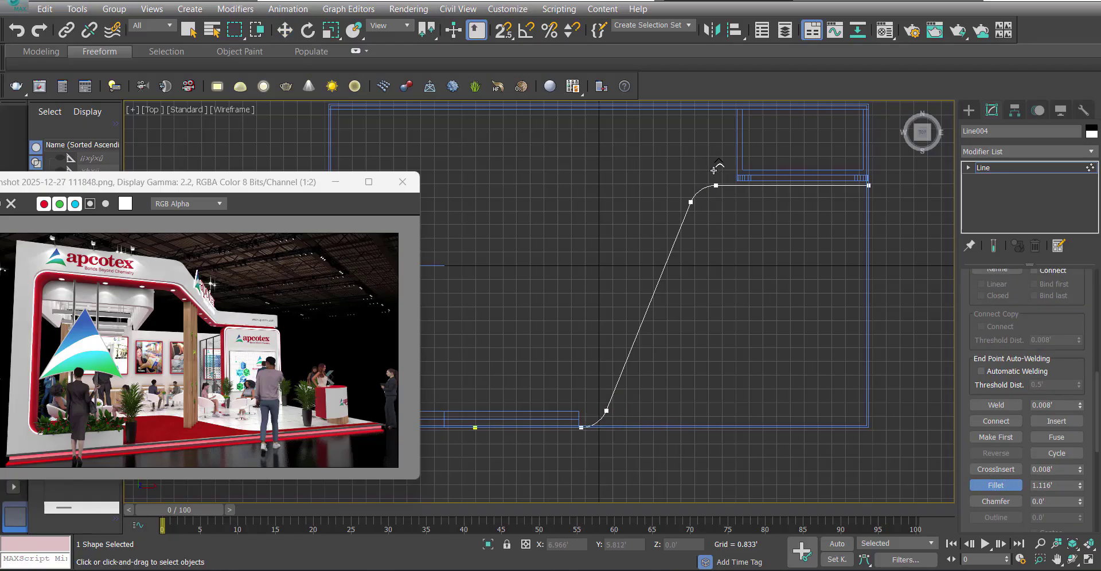
middle_drag(715, 253, 721, 255)
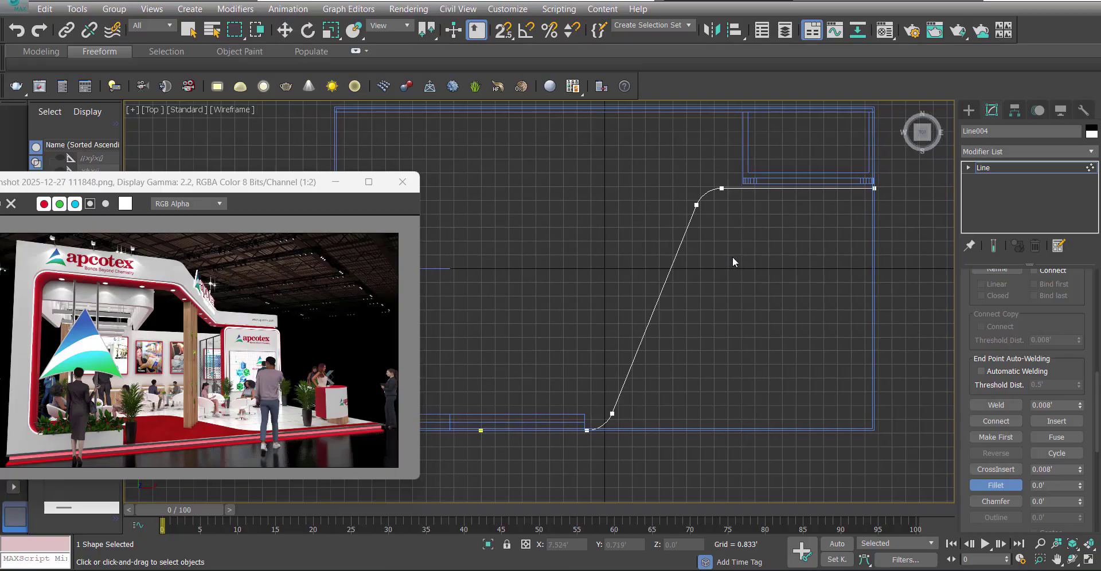
Outline the filleted spline by 0.5' and apply the Extrude modifier to it.
key(3)
drag(631, 236, 757, 326)
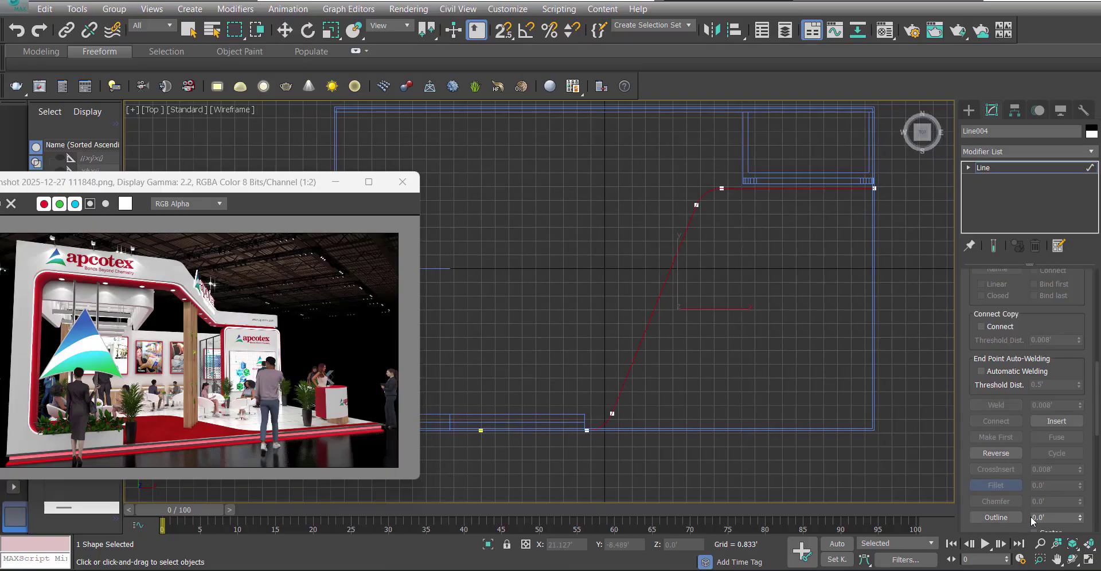
text(.5)
key(Return)
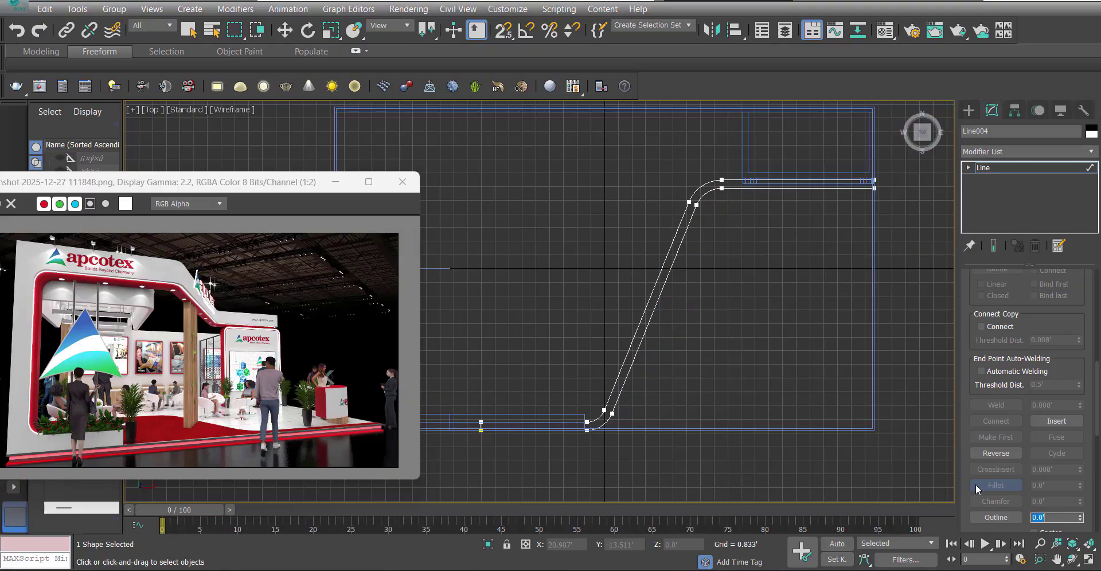
middle_drag(948, 238, 915, 260)
click(1011, 153)
text(ex)
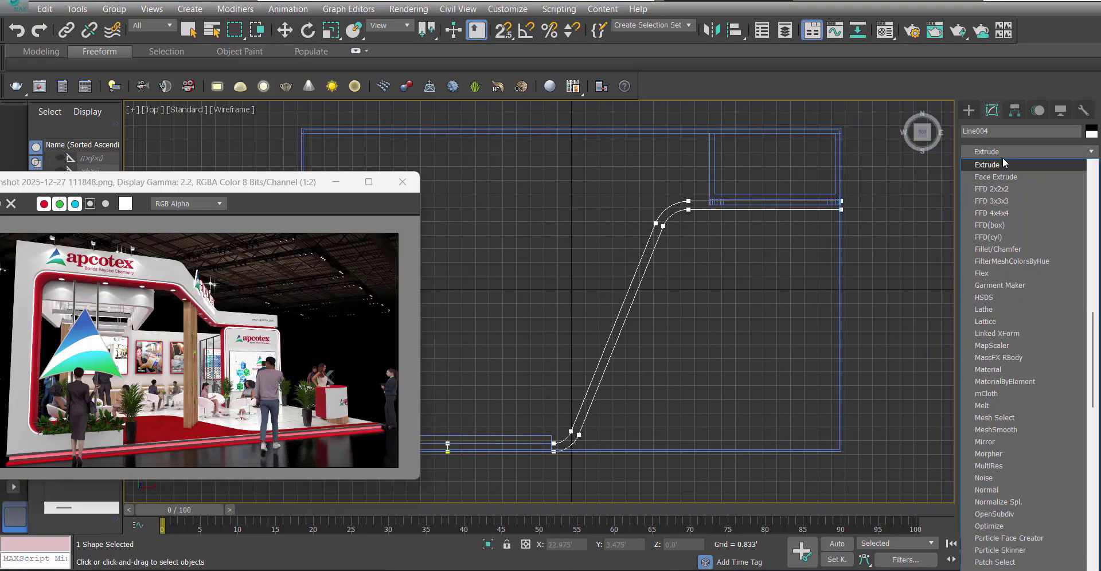
click(1016, 163)
Raise the extruded band to the top edge of the walls in the front view and set its Extrude amount to 3'.
key(f)
key(g)
scroll(704, 363, down, 5)
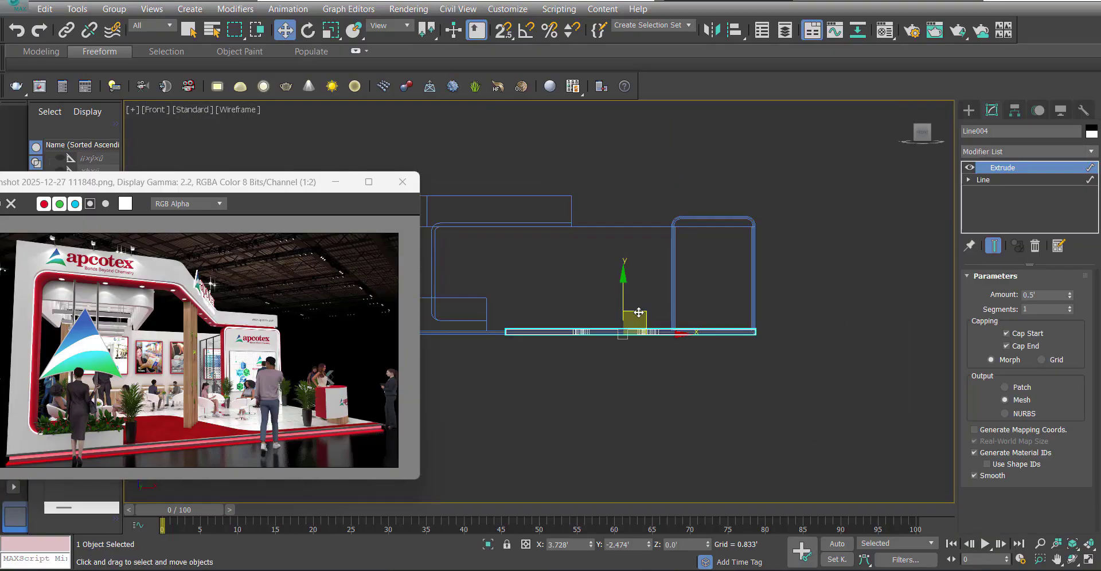
key(s)
drag(623, 268, 577, 226)
text(s)
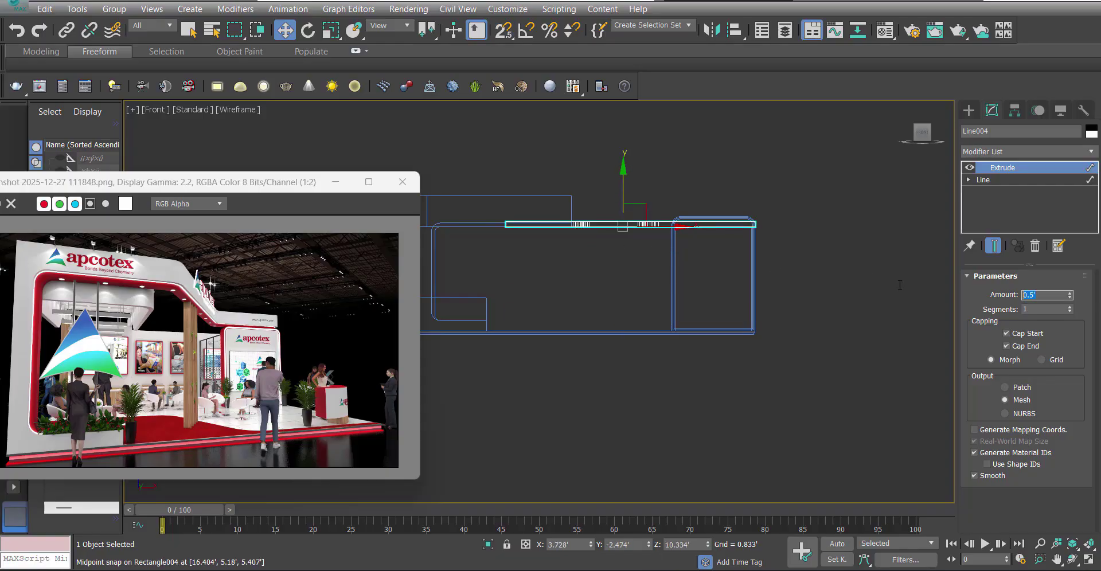
text(3)
key(Return)
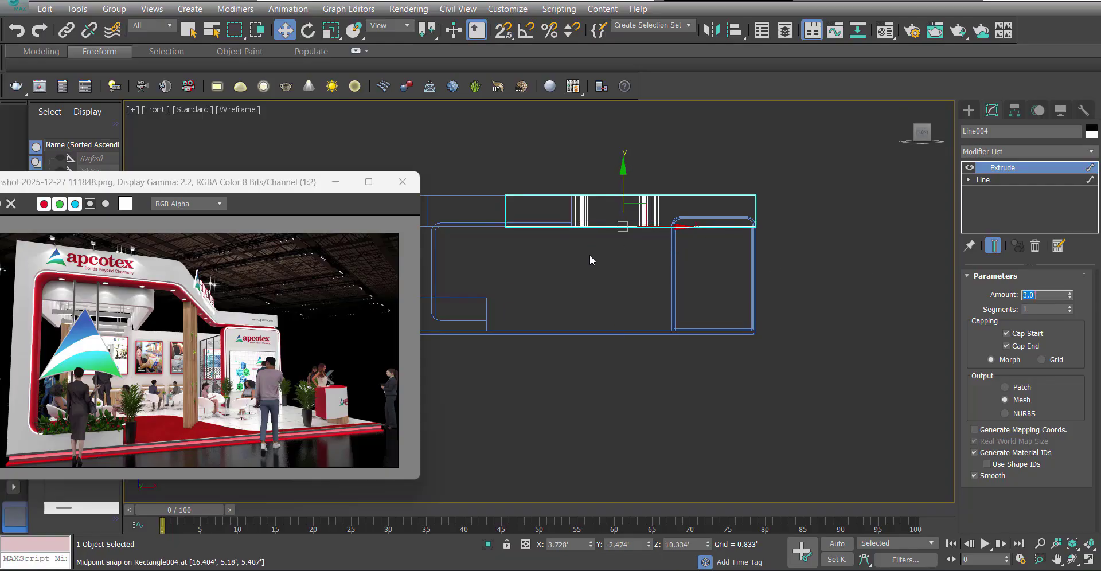
Snap the band's bottom edge to the level of the original arch panel's inner top edge.
scroll(590, 261, up, 3)
key(s)
mouse_move(637, 274)
mouse_down()
mouse_move(474, 261)
mouse_move(491, 262)
mouse_up()
key(s)
Set the curved band's Extrude amount to 2.5'.
middle_drag(558, 261, 642, 258)
key(p)
scroll(643, 258, down, 4)
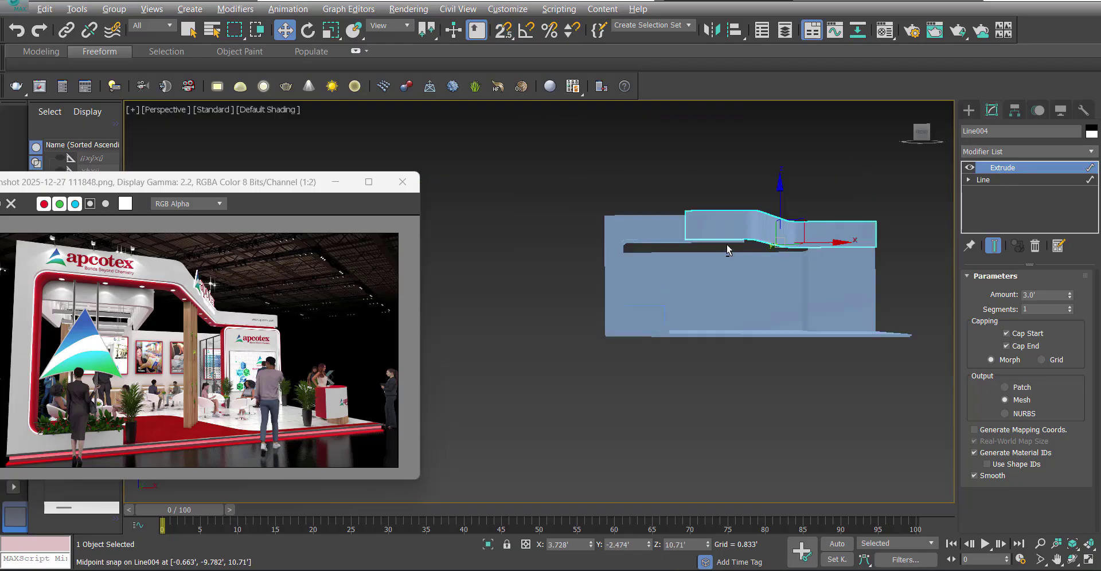
scroll(728, 244, up, 5)
alt+middle_drag(728, 244, 746, 306)
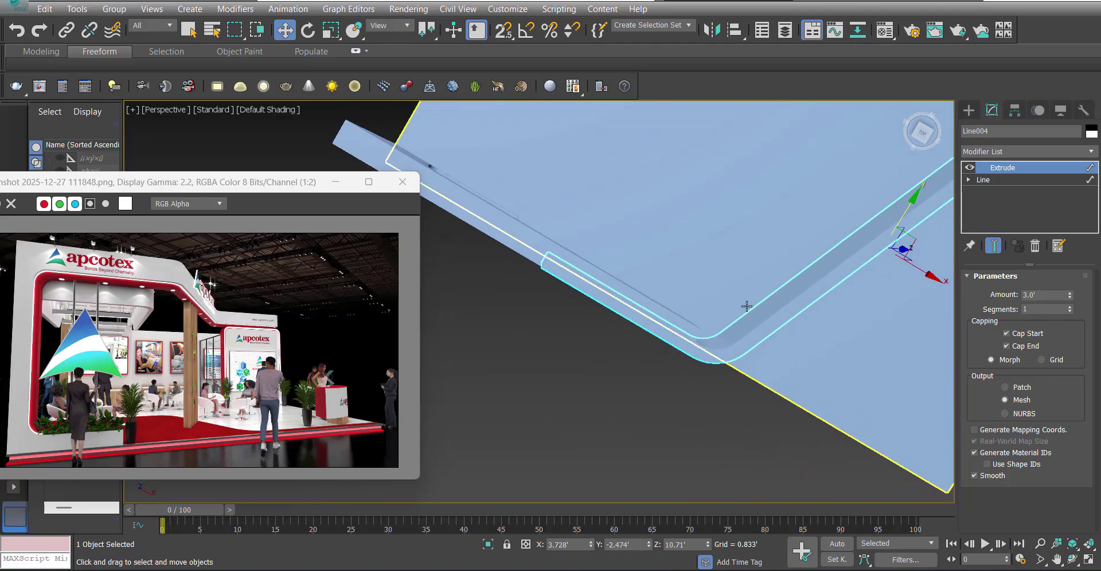
key(f)
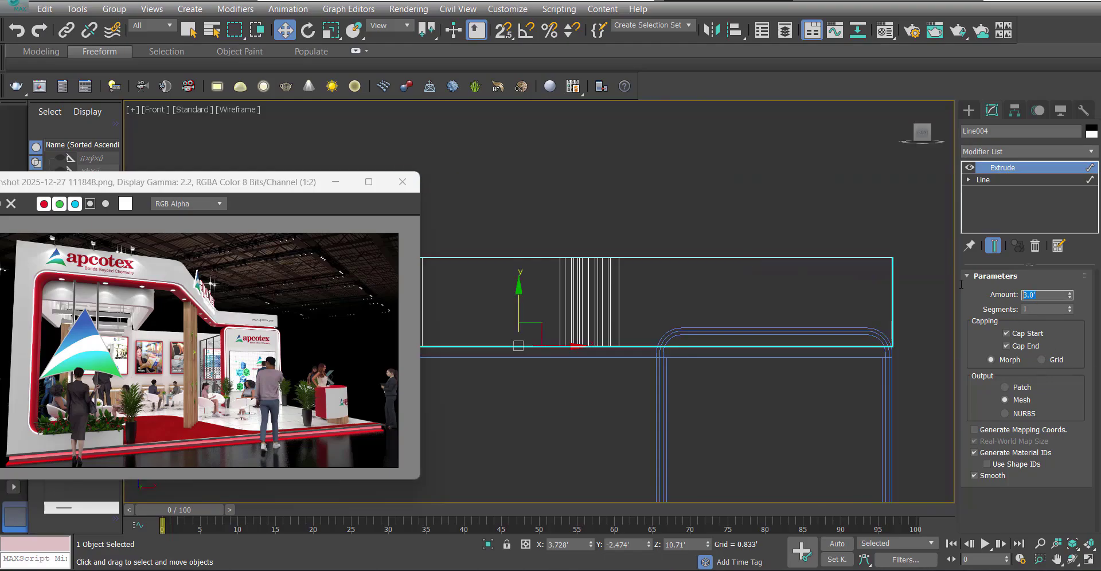
key(z)
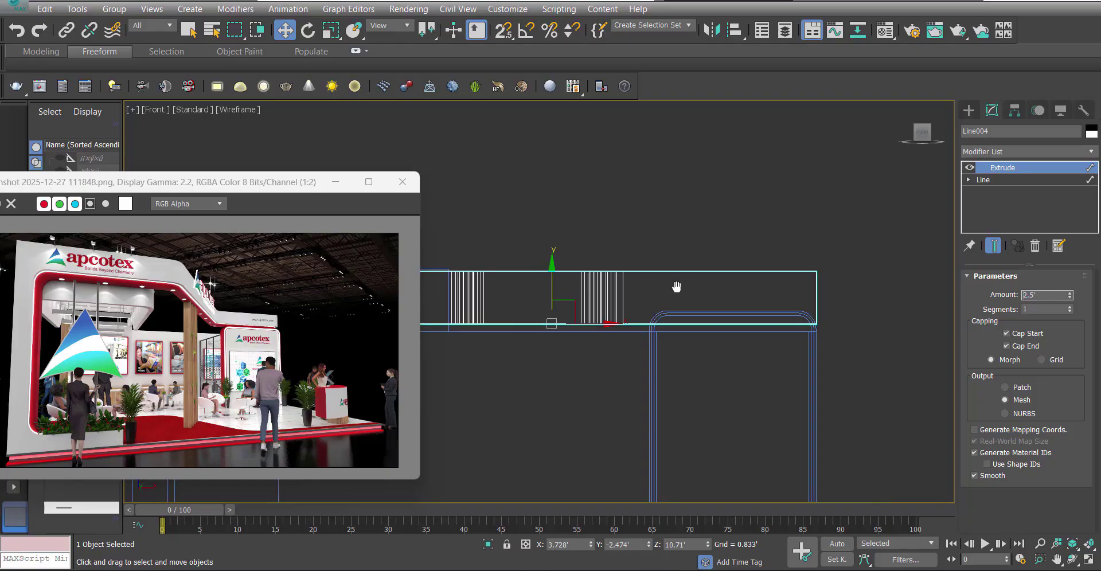
Apply Edit Mesh to the curved band and snap its top vertices up to the front arch panel's top edge.
scroll(589, 303, down, 4)
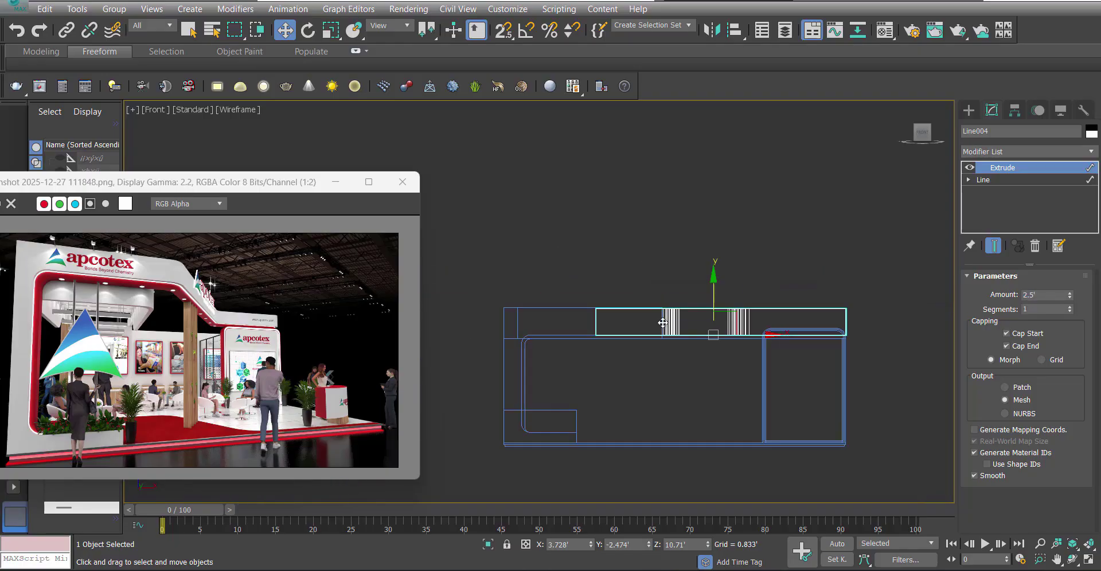
scroll(587, 317, up, 3)
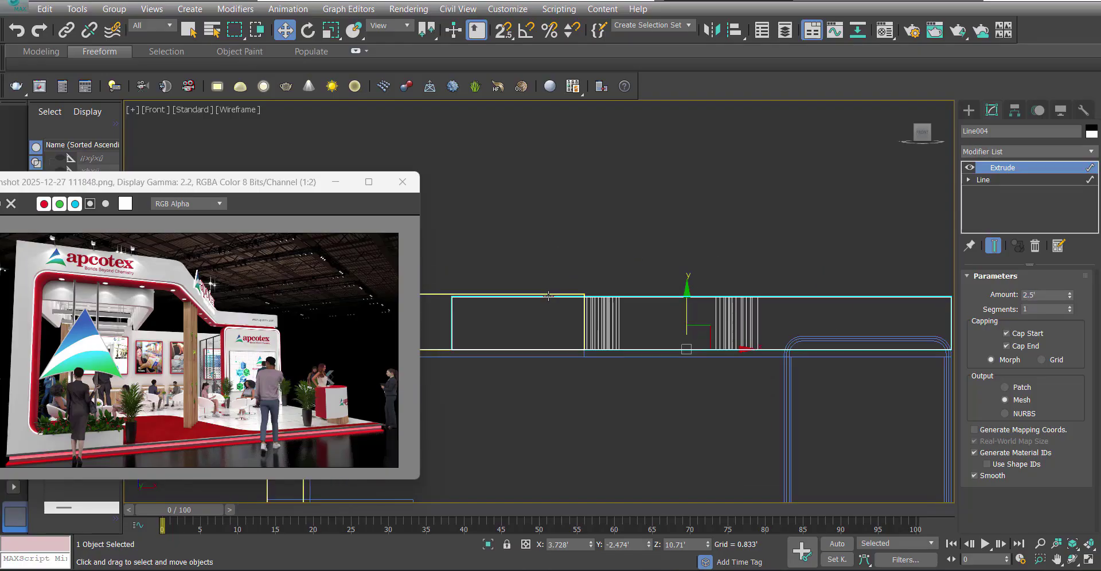
click(1011, 151)
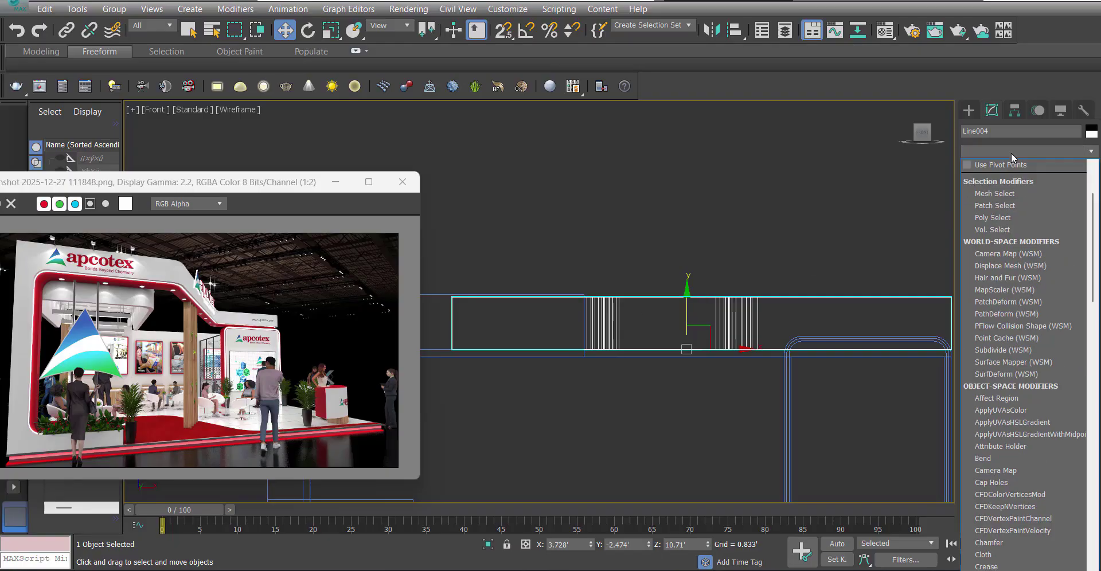
key(e)
key(Return)
key(1)
scroll(591, 282, down, 2)
drag(450, 255, 834, 293)
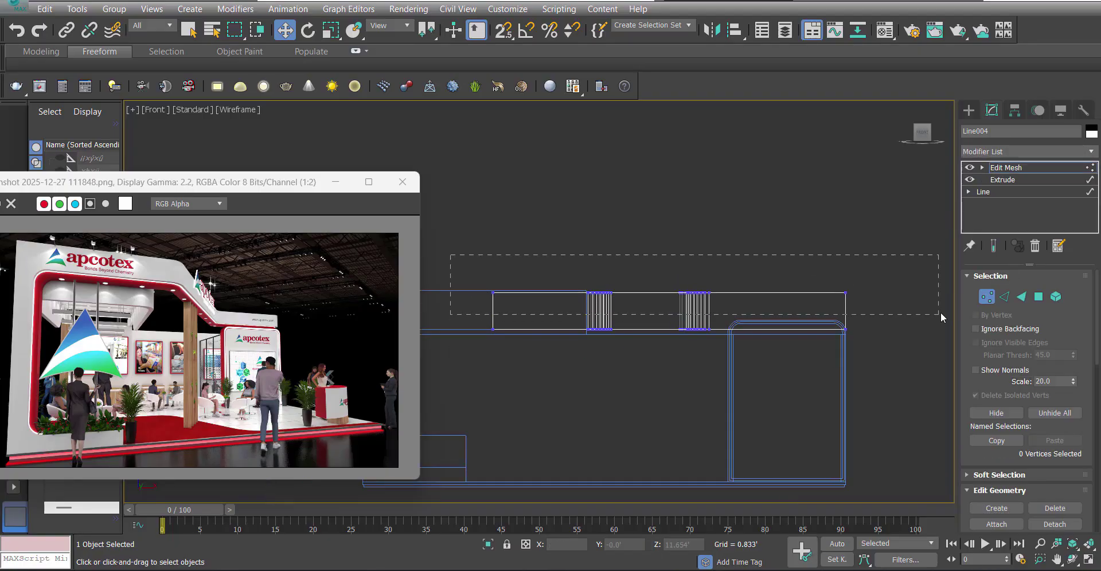
drag(941, 317, 942, 317)
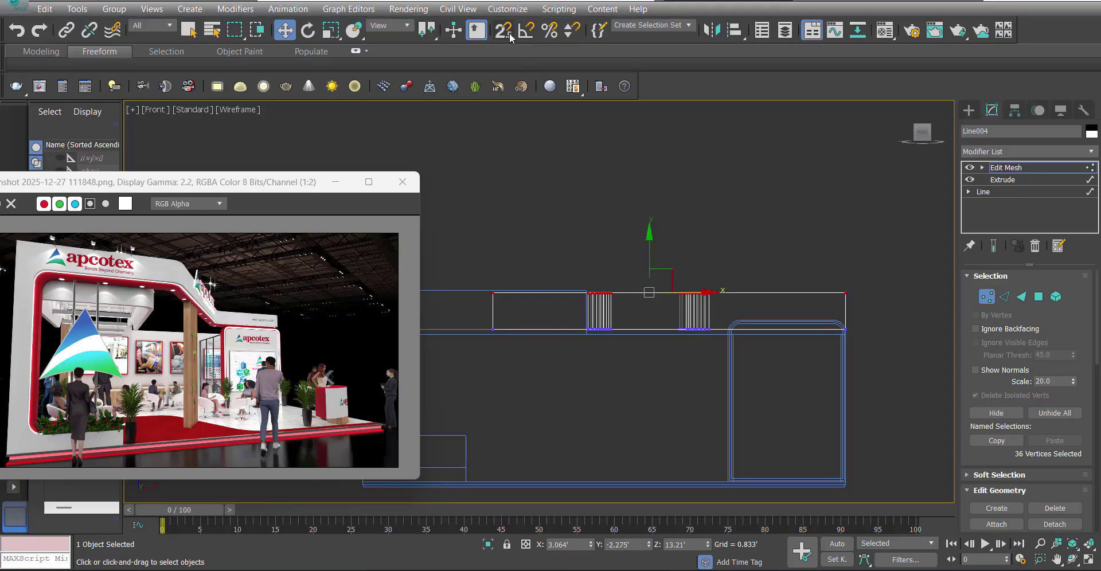
key(s)
drag(616, 295, 614, 292)
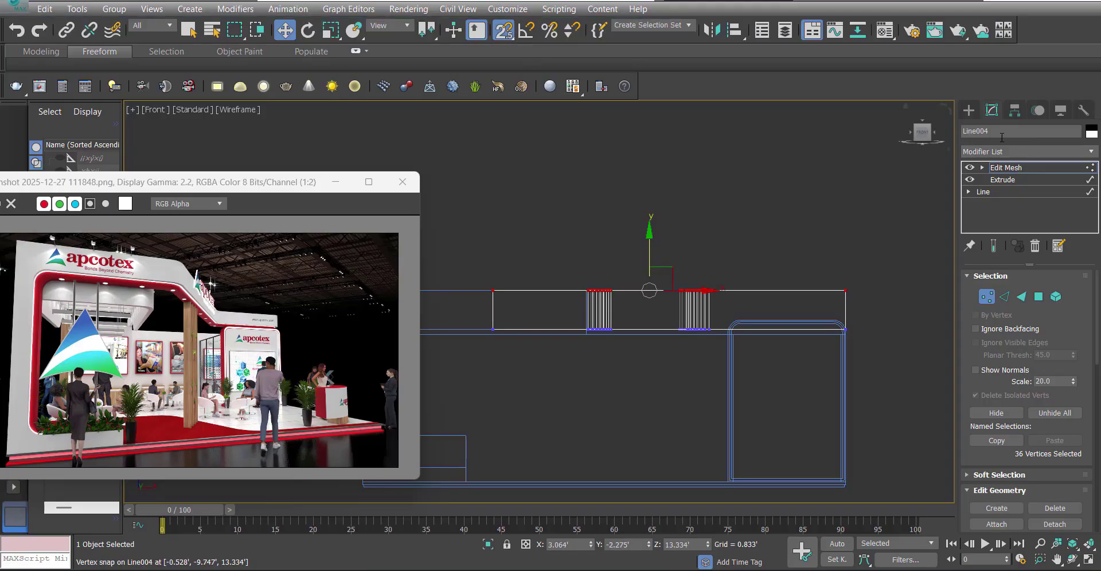
click(1004, 168)
Shorten the front arch panel by snapping its two end vertices to the near end of the curved band.
click(585, 325)
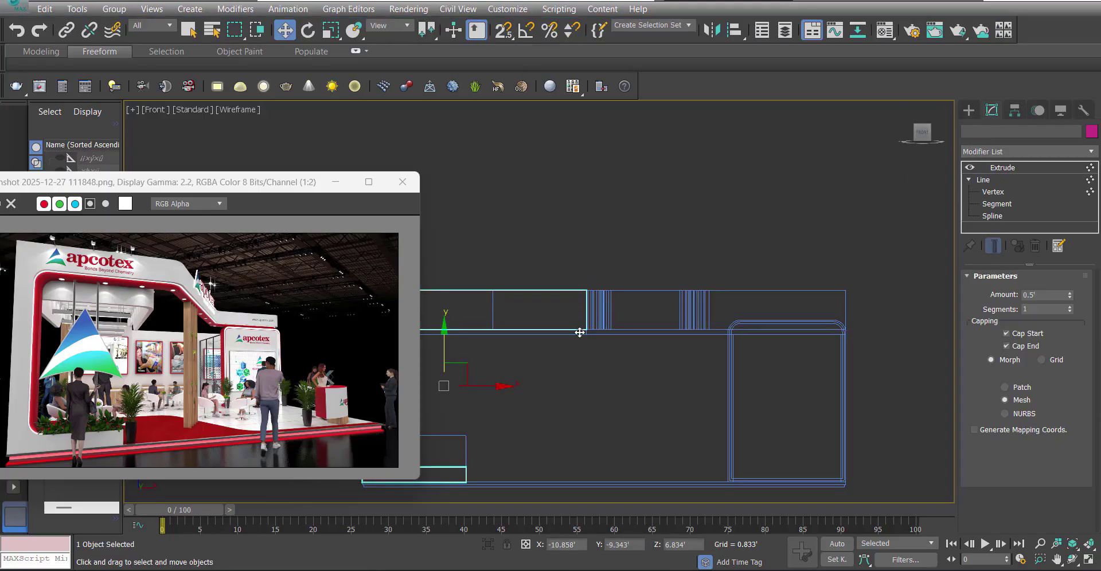
click(599, 322)
key(t)
key(z)
key(f)
key(z)
scroll(608, 304, down, 2)
middle_drag(608, 304, 776, 321)
drag(482, 268, 458, 304)
middle_drag(458, 304, 584, 308)
click(659, 257)
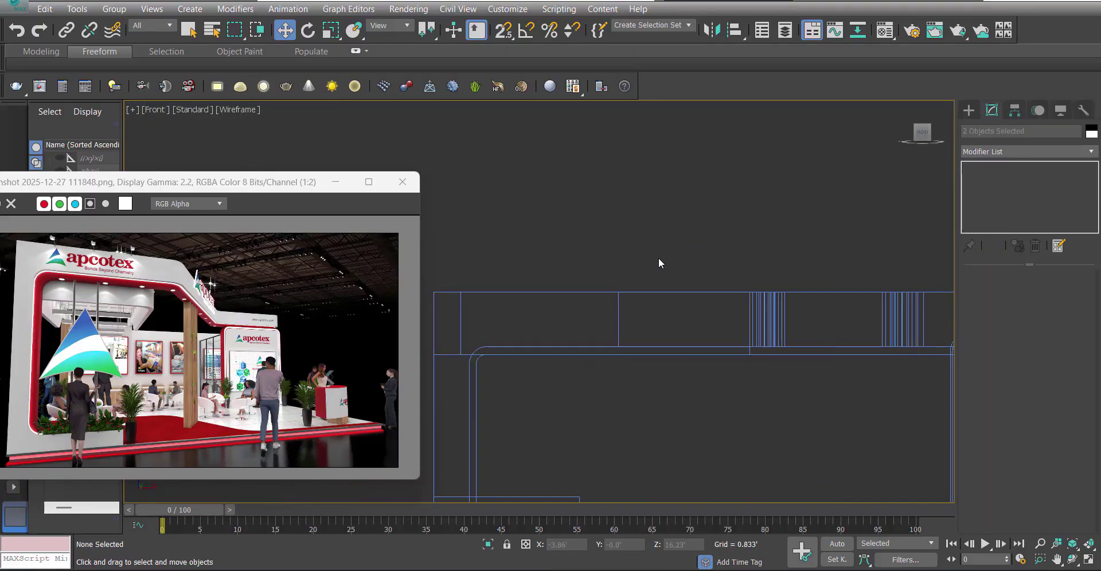
click(612, 348)
click(989, 192)
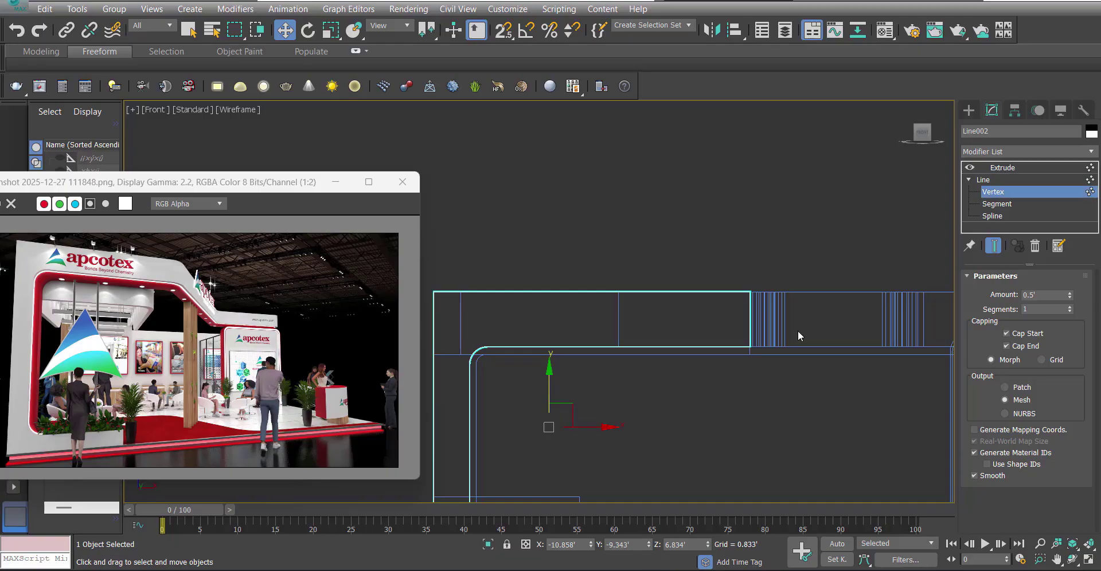
drag(740, 358, 779, 308)
key(s)
drag(791, 346, 618, 347)
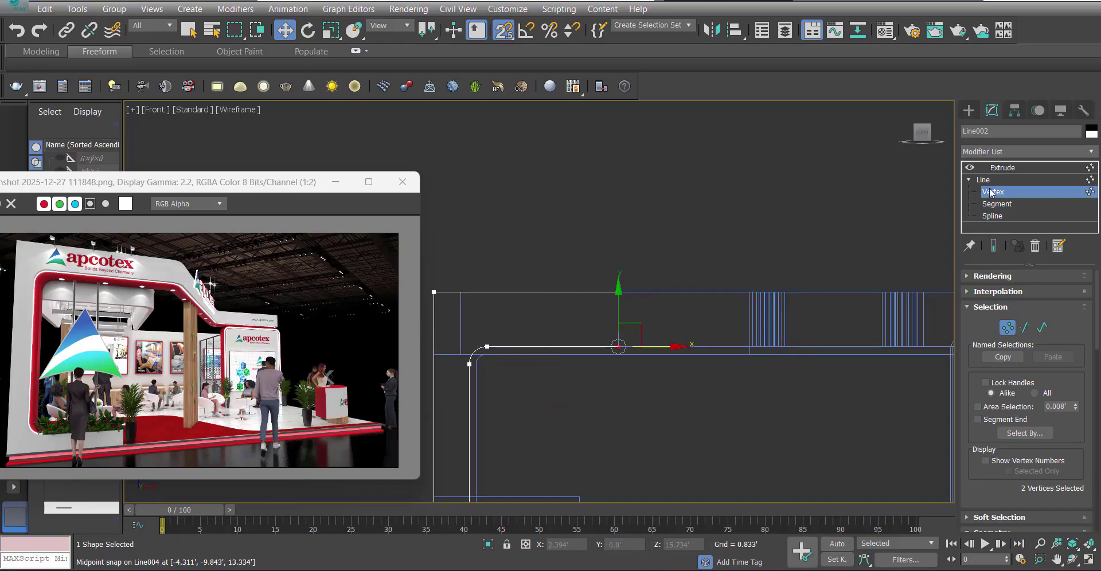
click(1013, 168)
Clone the curved band as an independent copy in the top view.
click(671, 246)
click(759, 325)
middle_drag(759, 326, 623, 261)
scroll(623, 261, up, 5)
key(t)
scroll(774, 265, down, 4)
click(660, 312)
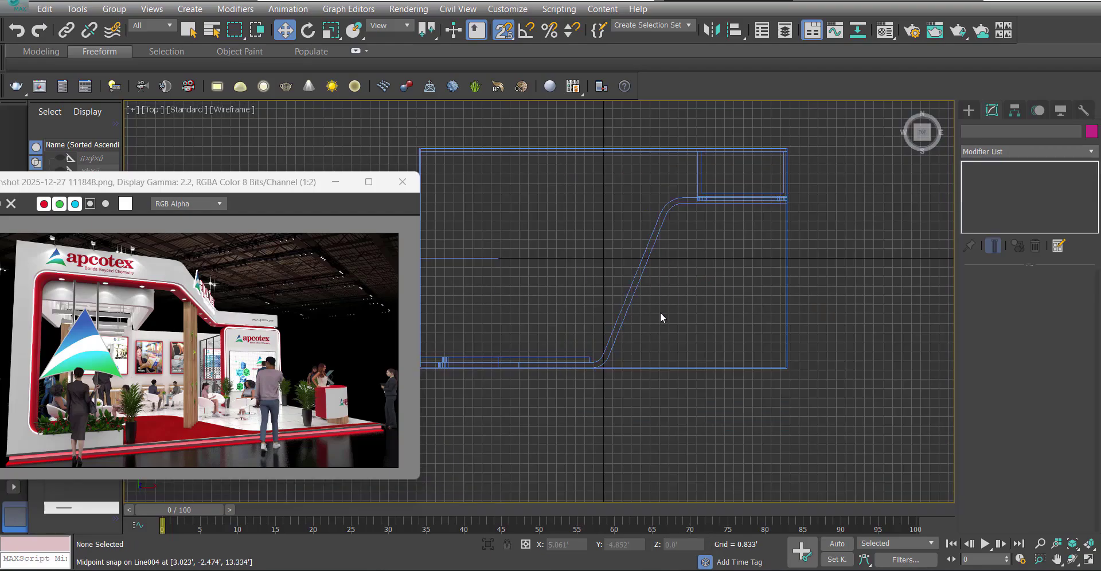
scroll(591, 377, up, 4)
key(g)
middle_drag(626, 336, 655, 365)
click(647, 323)
scroll(683, 353, down, 3)
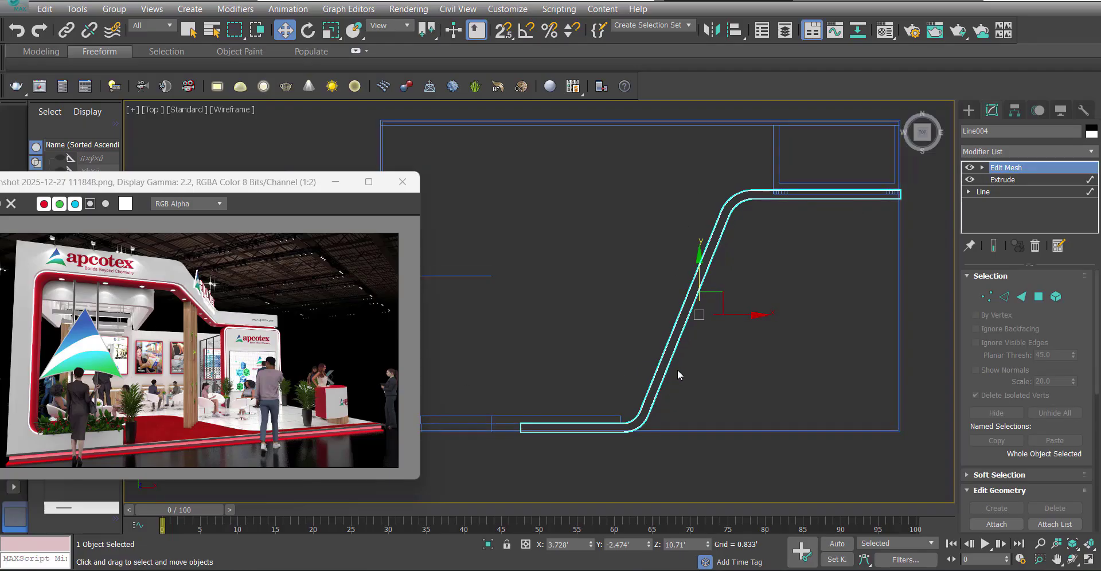
middle_drag(757, 320, 751, 335)
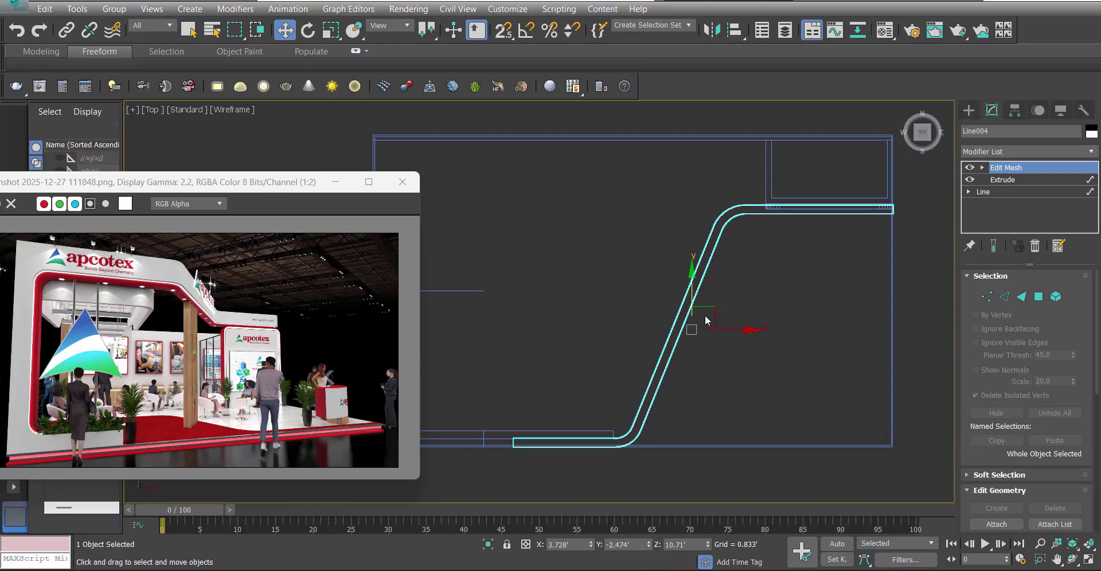
right_click(715, 280)
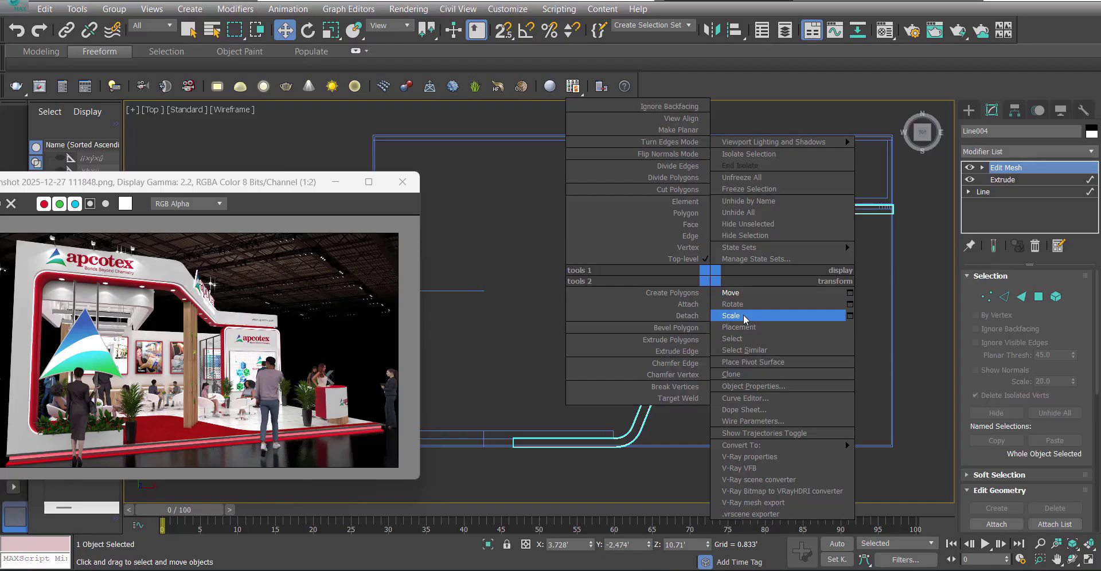
click(732, 374)
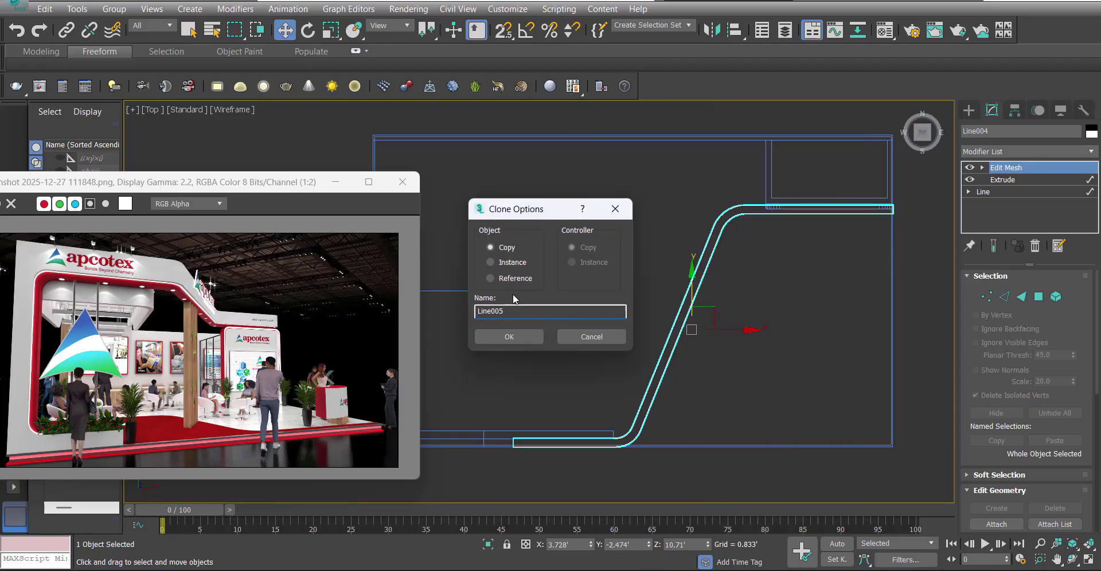
key(Return)
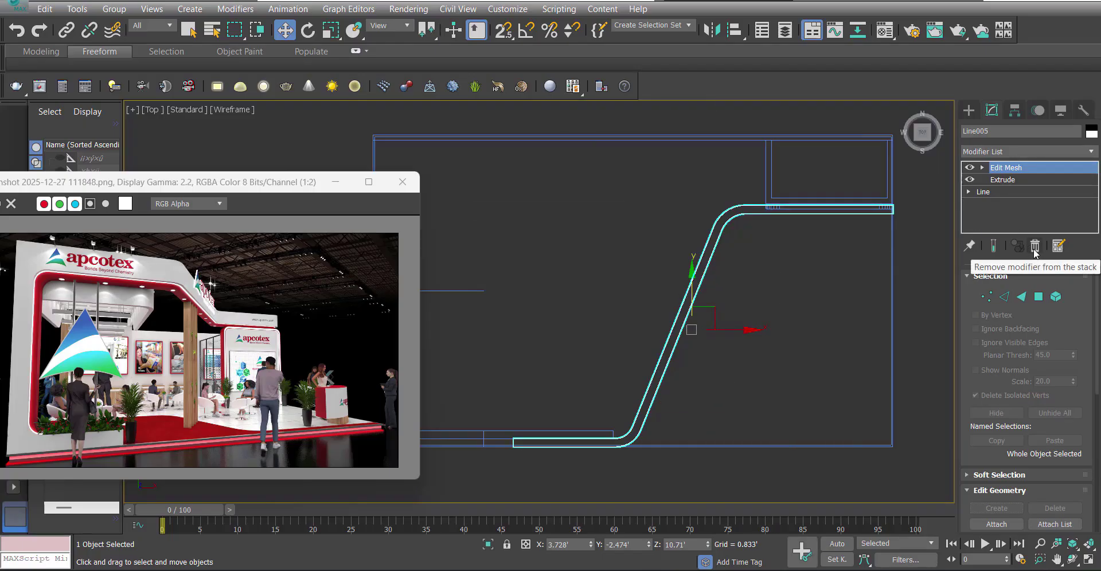
Remove Edit Mesh from the copied band and delete its outer segments, keeping the inner curve.
click(1034, 247)
click(969, 180)
click(997, 203)
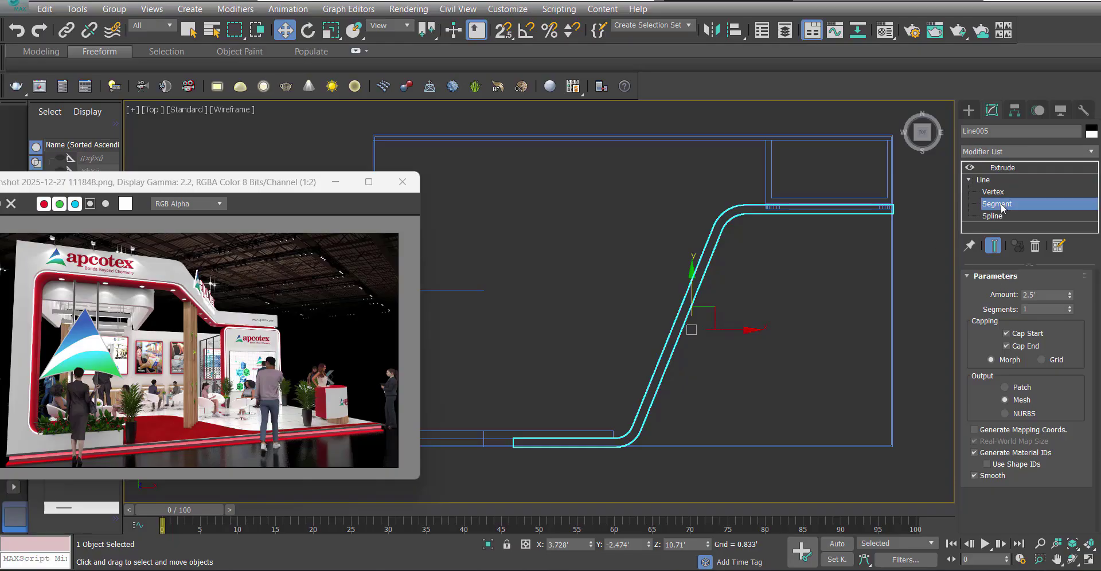
drag(857, 235, 857, 235)
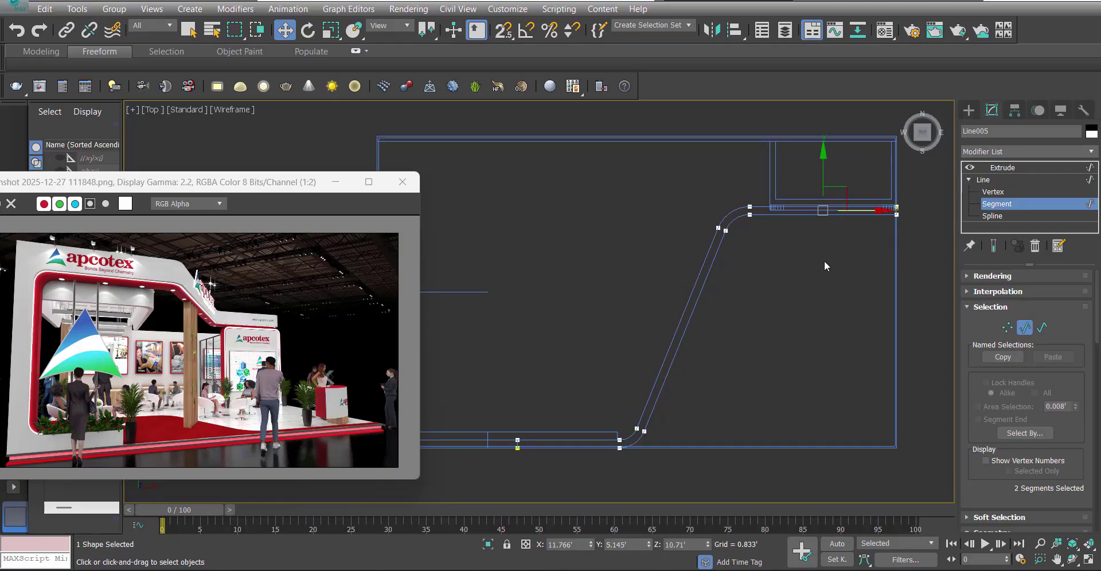
key(Delete)
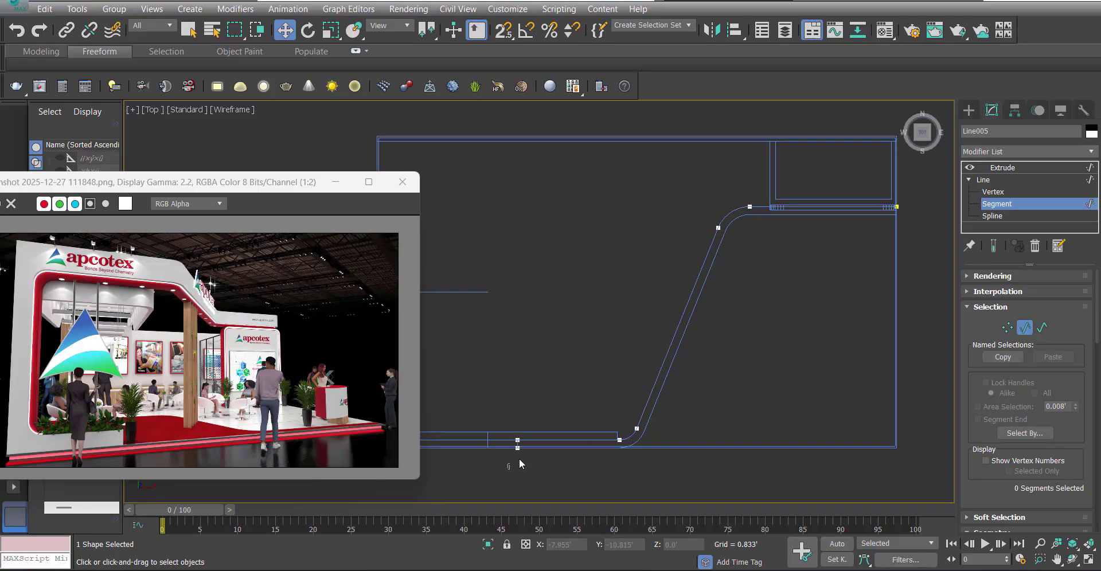
Outline the copied band's remaining spline by -0.5' to give it thickness behind the original band.
click(1004, 218)
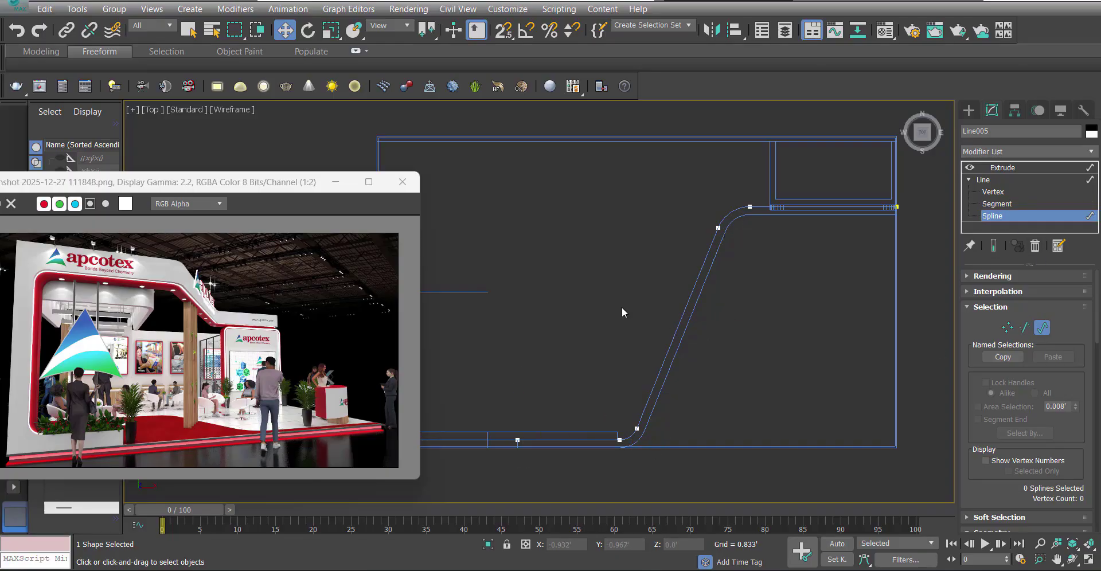
click(683, 313)
scroll(1047, 479, down, 8)
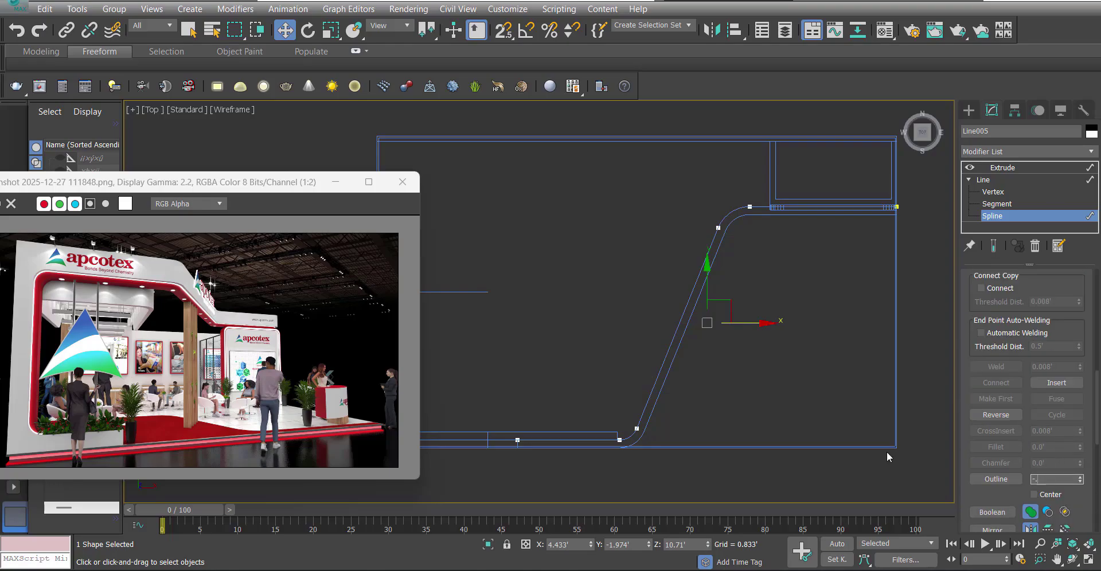
text(-.5)
key(Return)
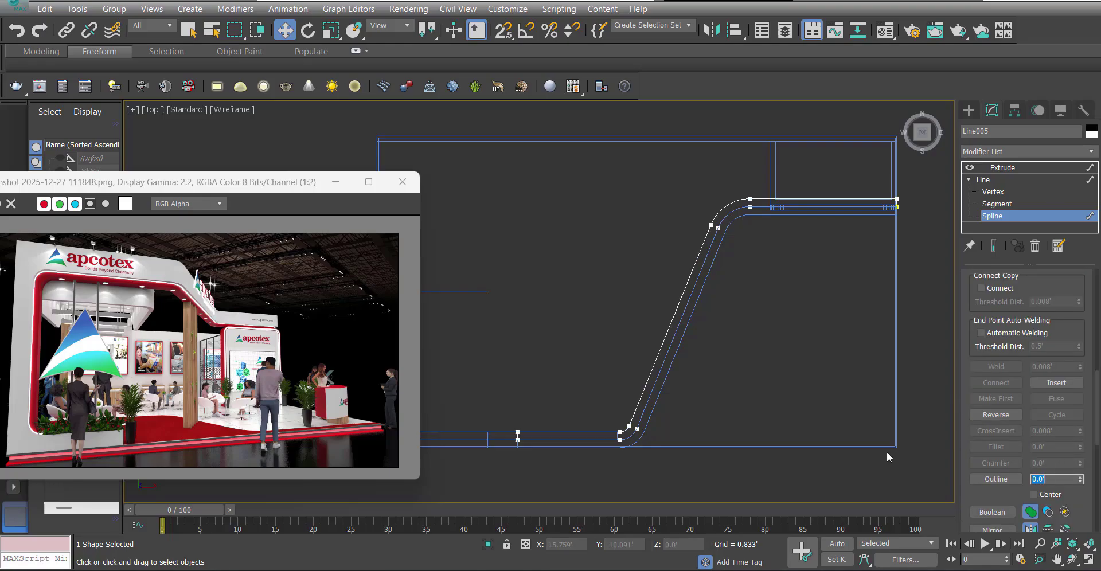
click(1024, 169)
Lower the copied band in the front view, snapping its base to the inner arch panel's lower edge.
key(f)
scroll(703, 396, up, 2)
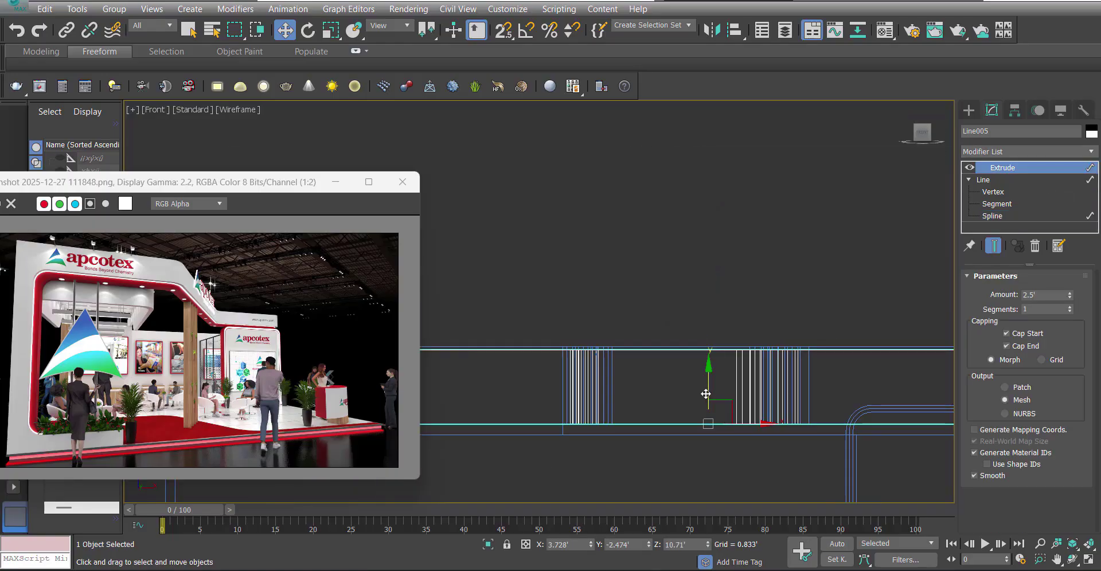
scroll(706, 394, down, 4)
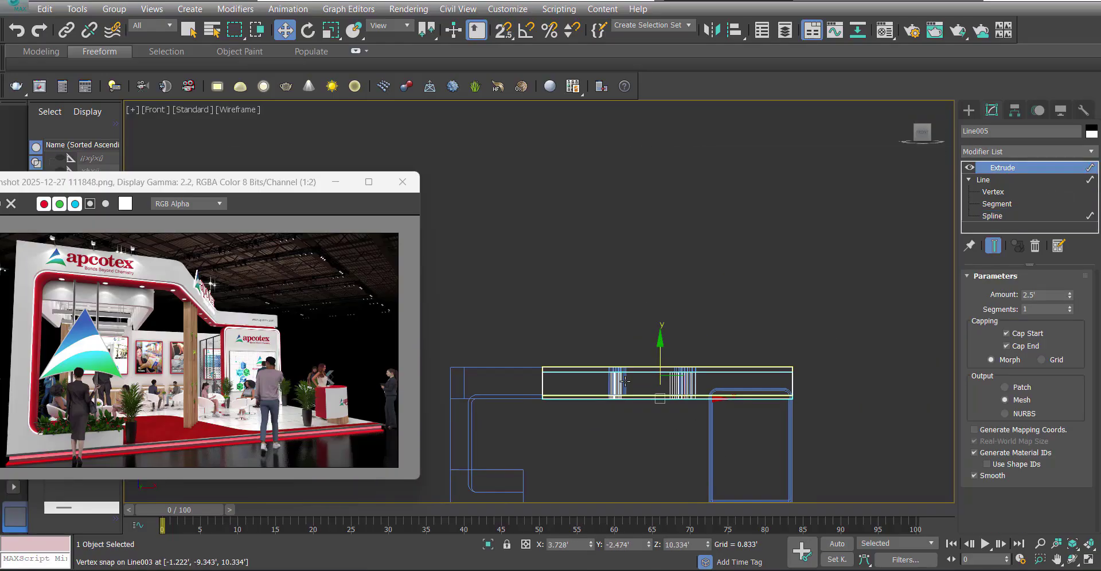
Set the copied curved band's Extrude amount to 3'.
key(p)
mouse_move(654, 386)
alt+middle_down()
mouse_move(509, 364)
mouse_move(573, 248)
alt+middle_up()
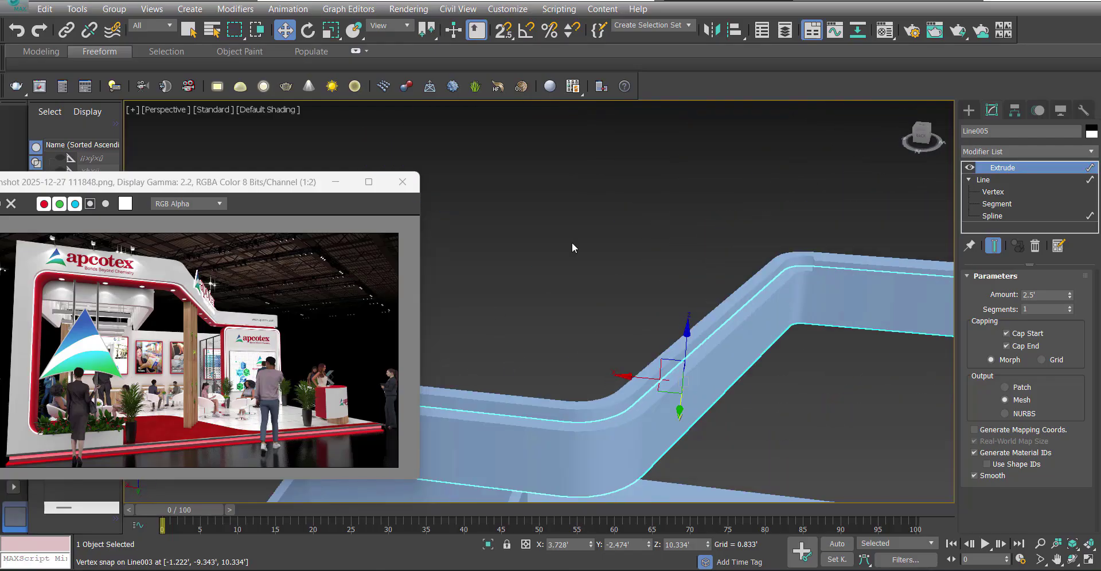
click(569, 227)
scroll(799, 277, up, 2)
middle_drag(799, 277, 784, 305)
scroll(642, 264, up, 1)
click(622, 256)
scroll(623, 285, down, 2)
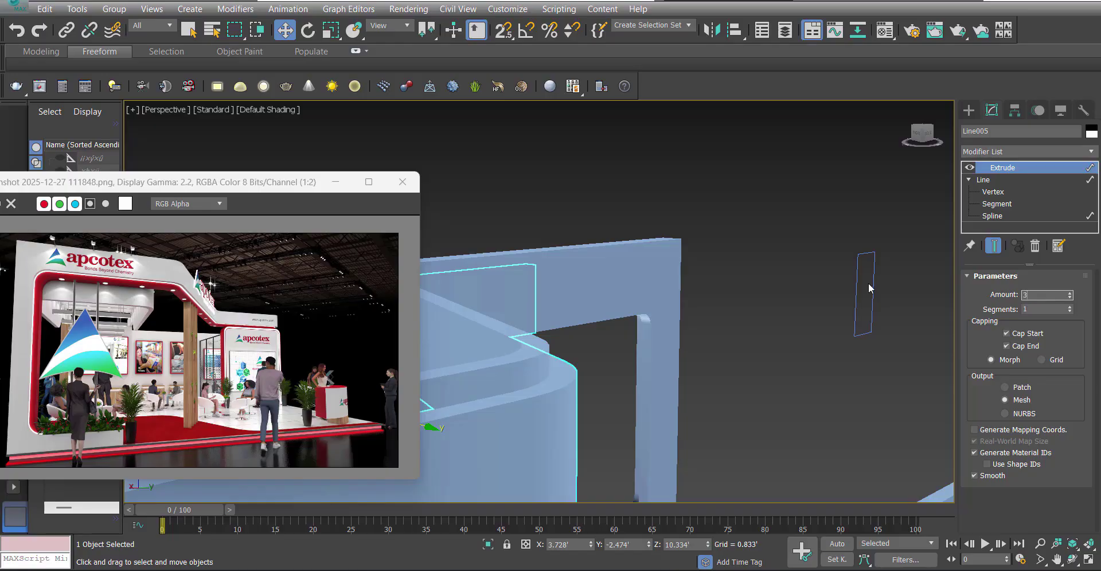
key(Return)
Shorten the inner arch panel by moving its two upper end vertices to the near end of the copied band.
alt+middle_drag(513, 292, 607, 327)
scroll(546, 313, up, 3)
click(546, 312)
key(t)
key(f)
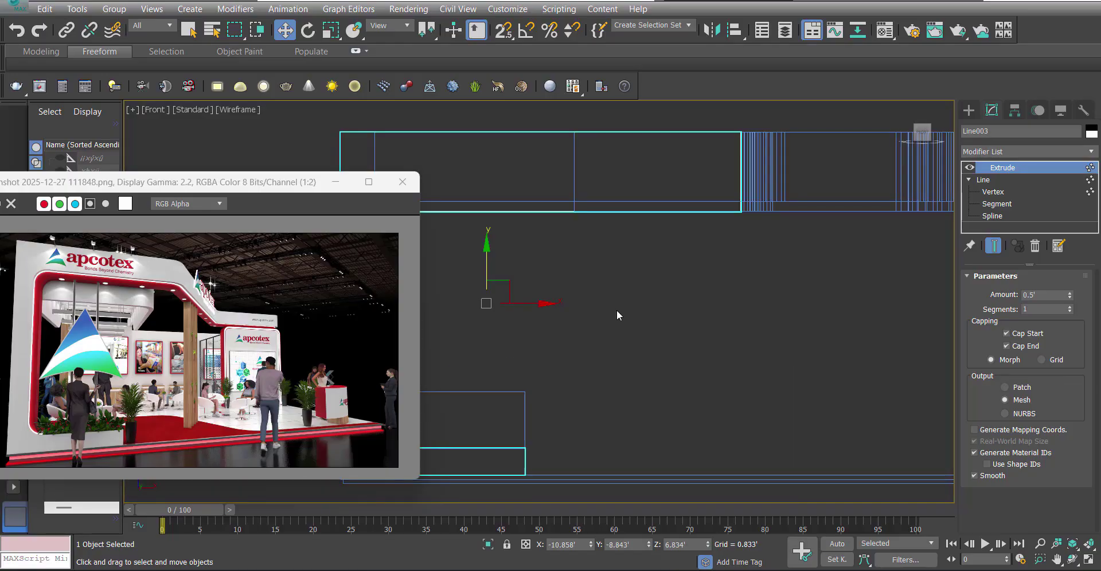
click(992, 192)
drag(728, 121, 753, 221)
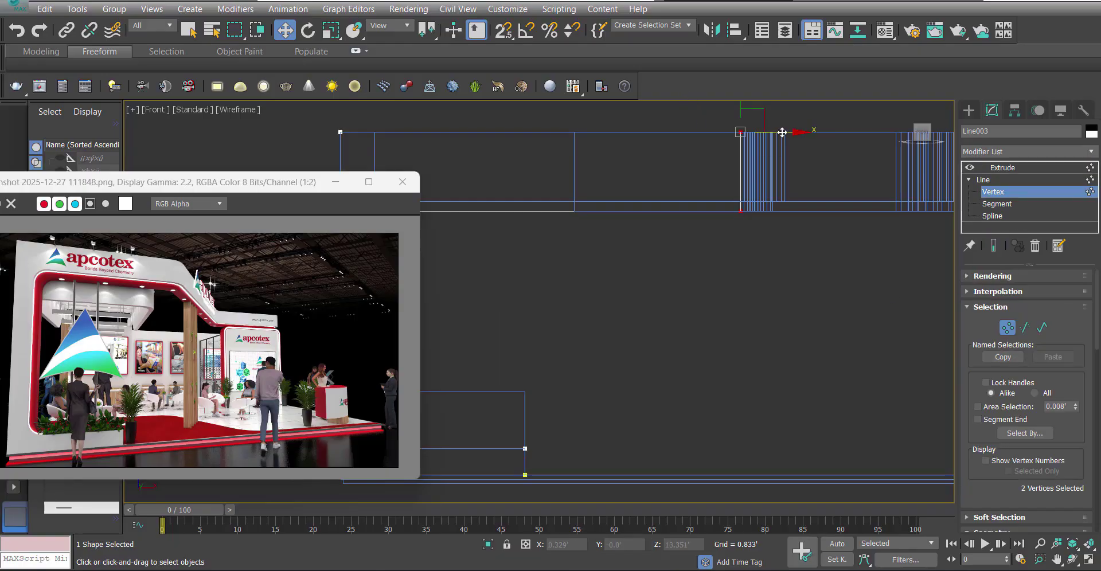
drag(588, 204, 591, 209)
click(1003, 167)
Examine the joints between the arch panels and the curved bands in shaded and wireframe perspective.
key(p)
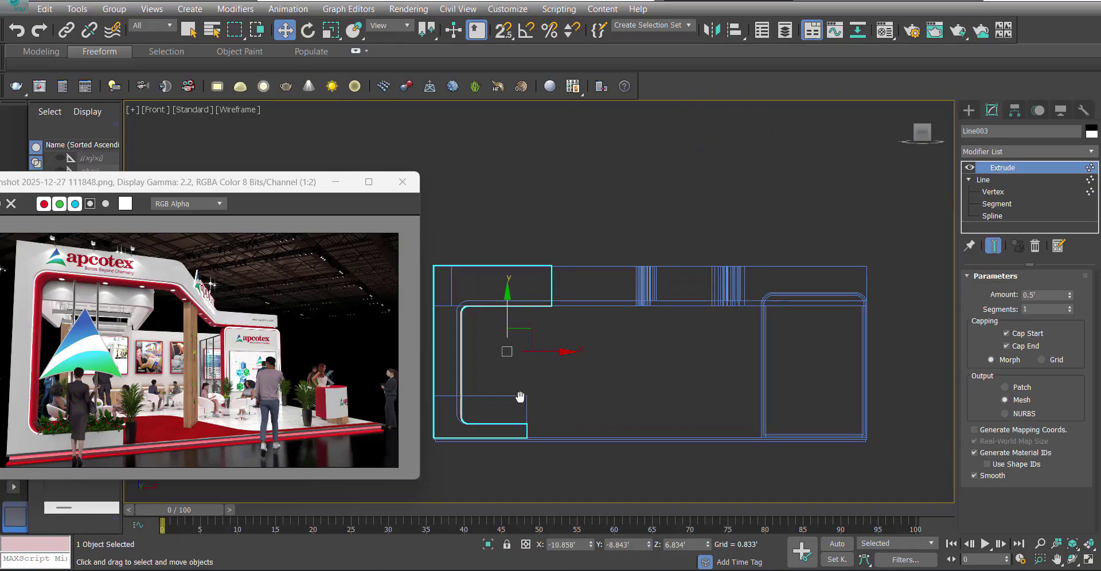
scroll(593, 417, up, 3)
key(F3)
click(669, 288)
scroll(668, 288, down, 3)
mouse_move(669, 293)
alt+middle_down()
mouse_move(659, 395)
mouse_move(607, 286)
alt+middle_up()
key(F3)
scroll(635, 345, down, 5)
alt+middle_drag(634, 344, 591, 340)
Raise the front arch panel's two top corner vertices above the curved band with a numeric vertical move offset.
click(590, 339)
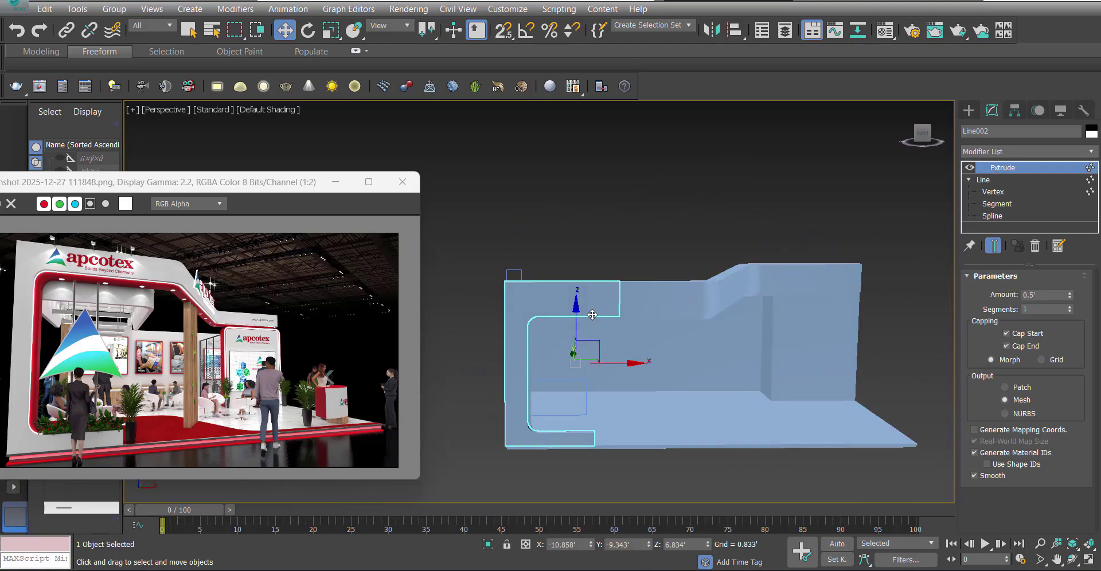
key(f)
scroll(610, 325, up, 5)
click(999, 193)
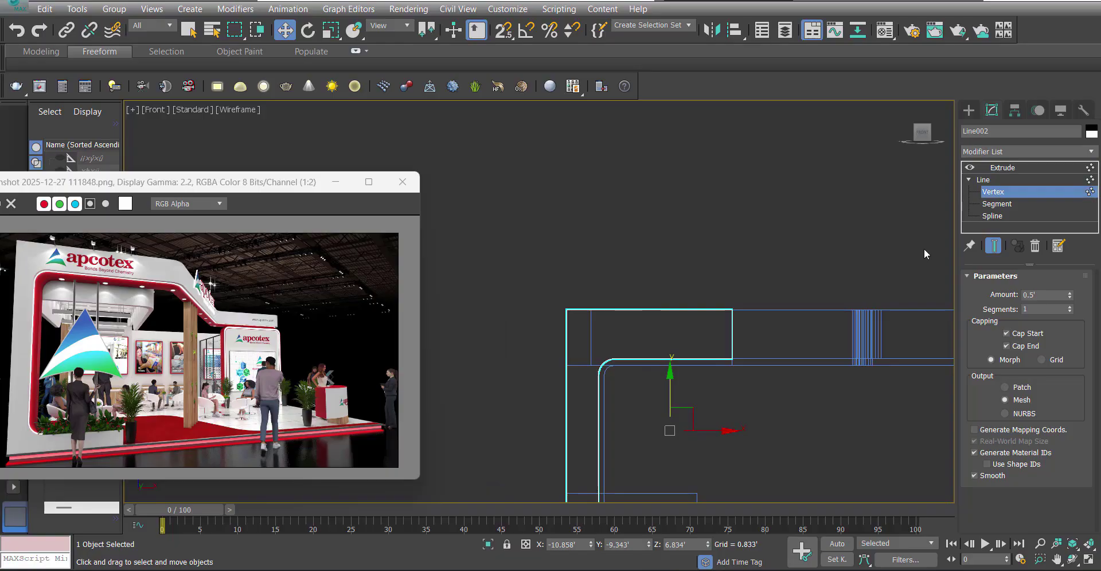
drag(552, 295, 581, 324)
right_click(650, 283)
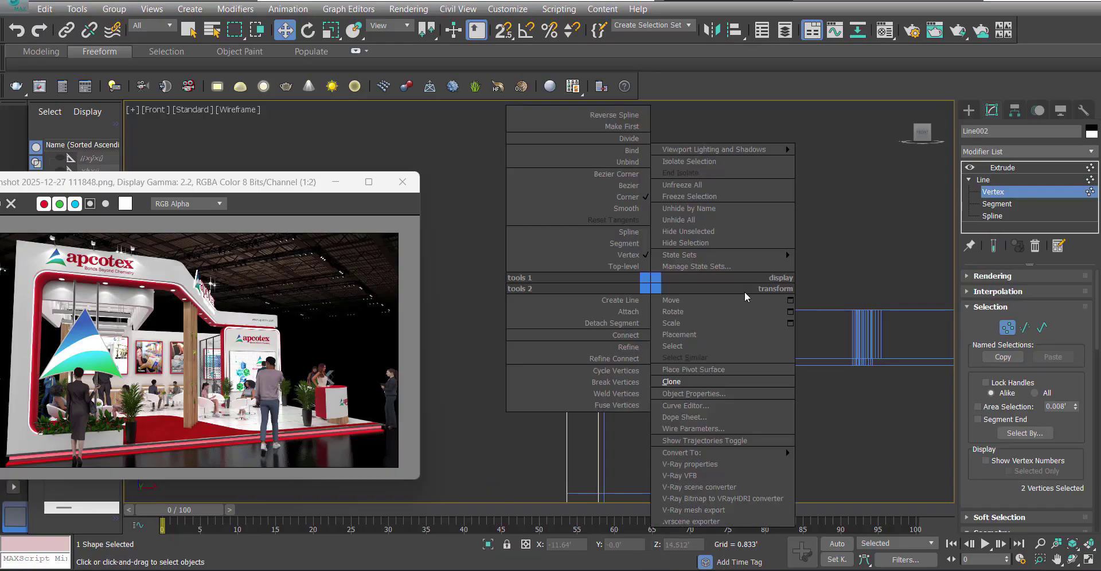
click(790, 300)
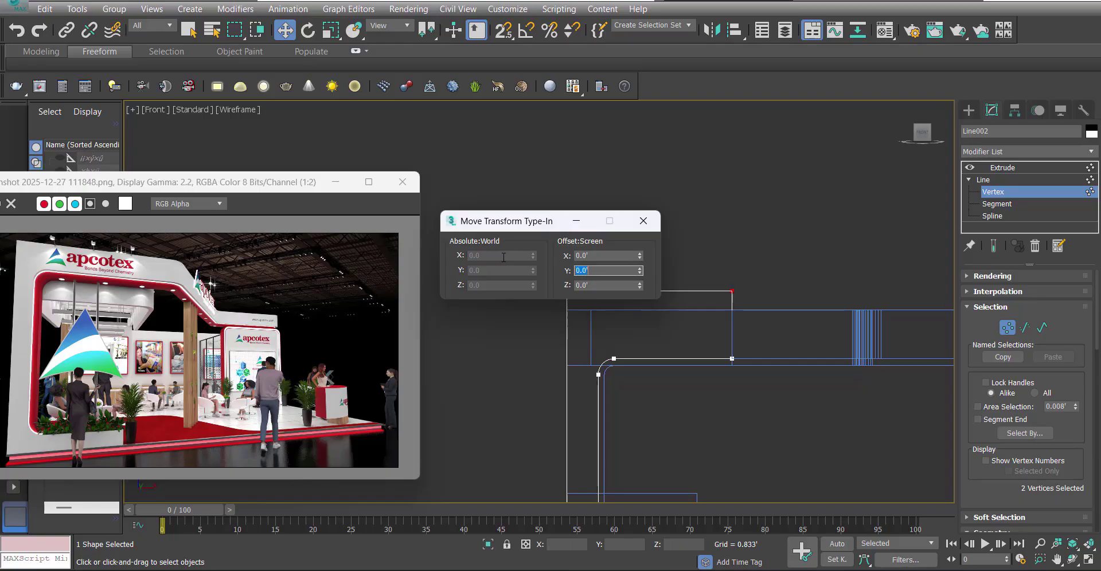
click(643, 221)
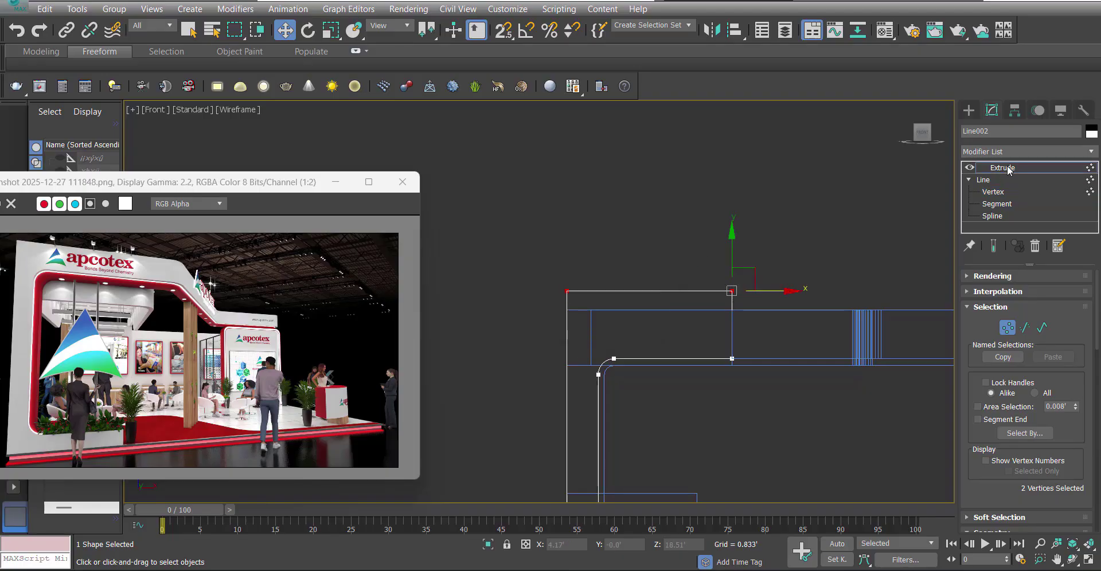
click(1009, 170)
click(786, 317)
scroll(786, 318, down, 2)
middle_drag(786, 317, 701, 294)
key(p)
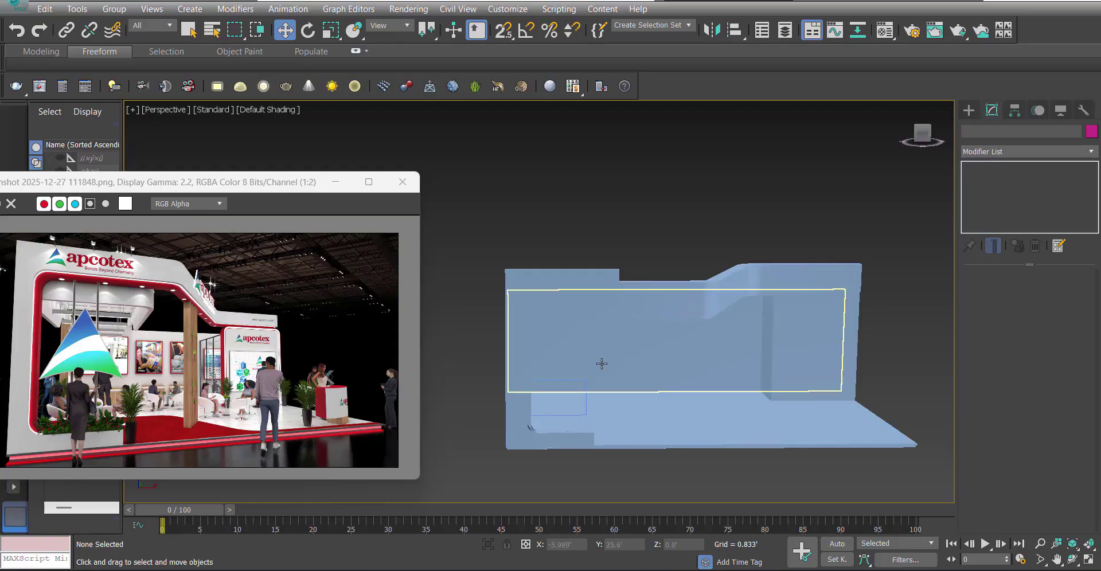
Raise the top vertices of the front curved band by 1' so they snap level with the front arch panel's top edge.
mouse_move(601, 364)
alt+middle_down()
mouse_move(617, 312)
mouse_move(611, 323)
mouse_move(630, 329)
alt+middle_up()
key(F4)
click(636, 247)
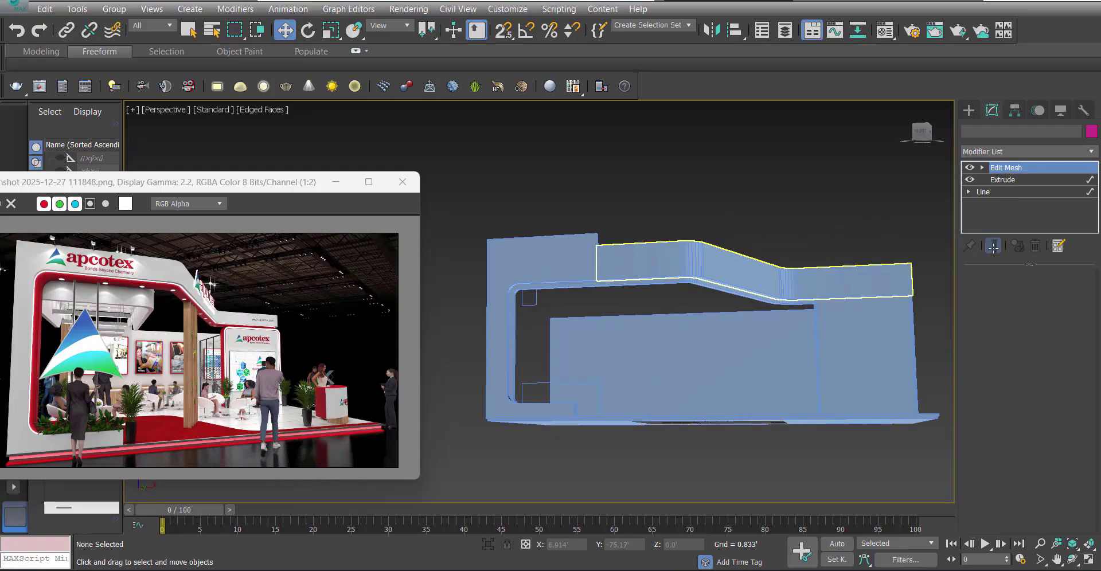
key(1)
key(f)
scroll(541, 218, down, 2)
click(555, 217)
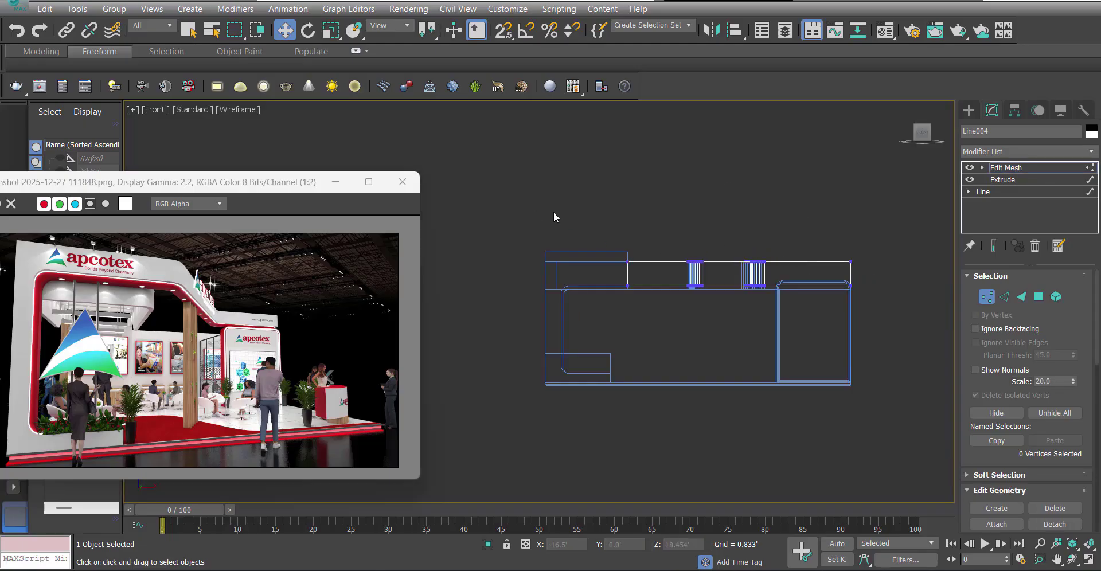
key(s)
drag(628, 262, 628, 252)
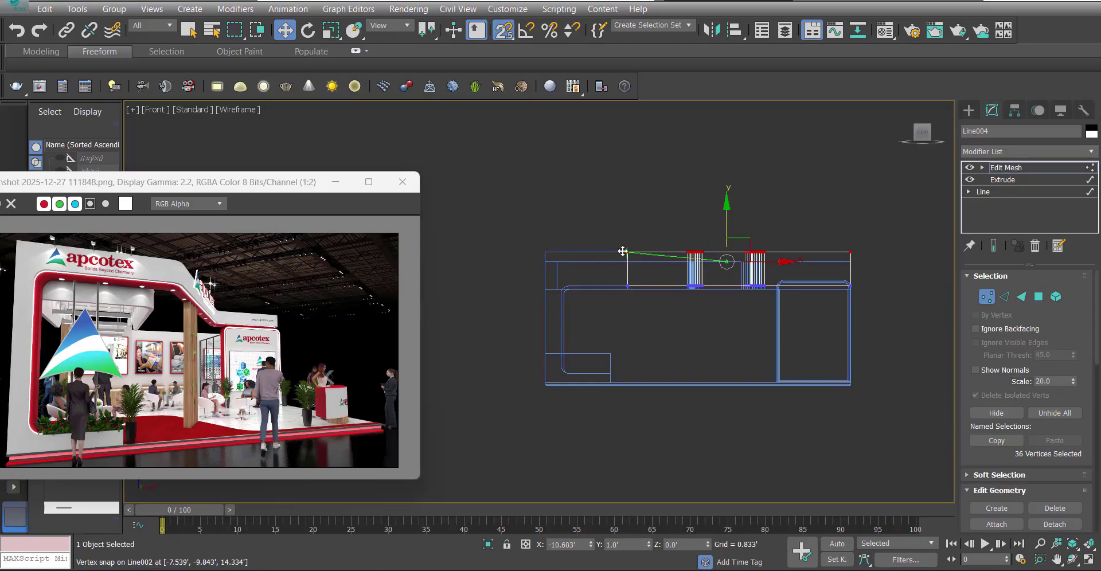
click(1025, 173)
click(808, 203)
key(p)
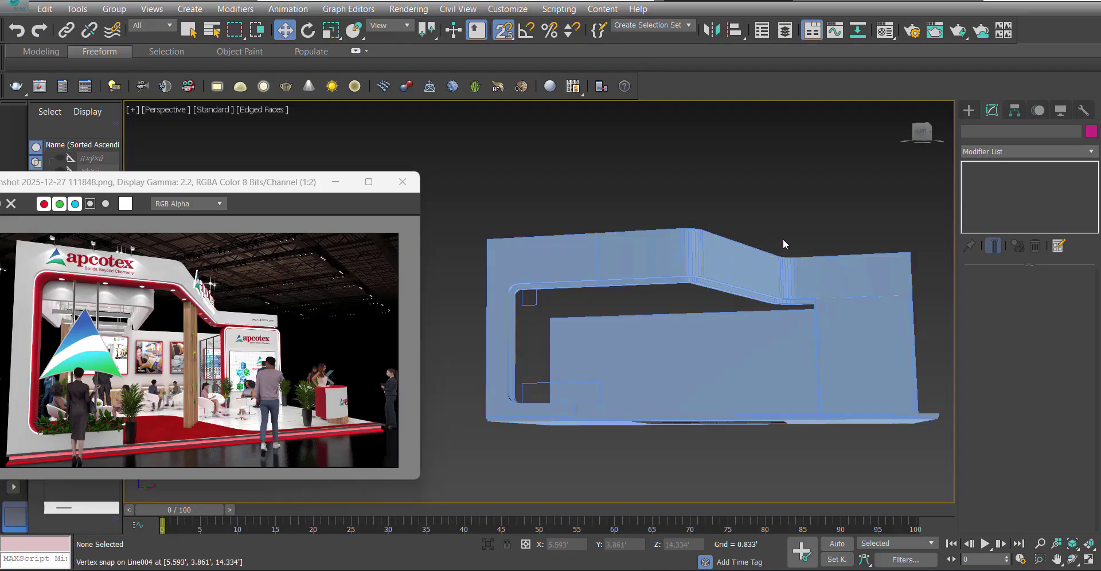
Set the Extrude amount of the inner curved band to 4'.
alt+middle_drag(778, 285, 647, 296)
key(s)
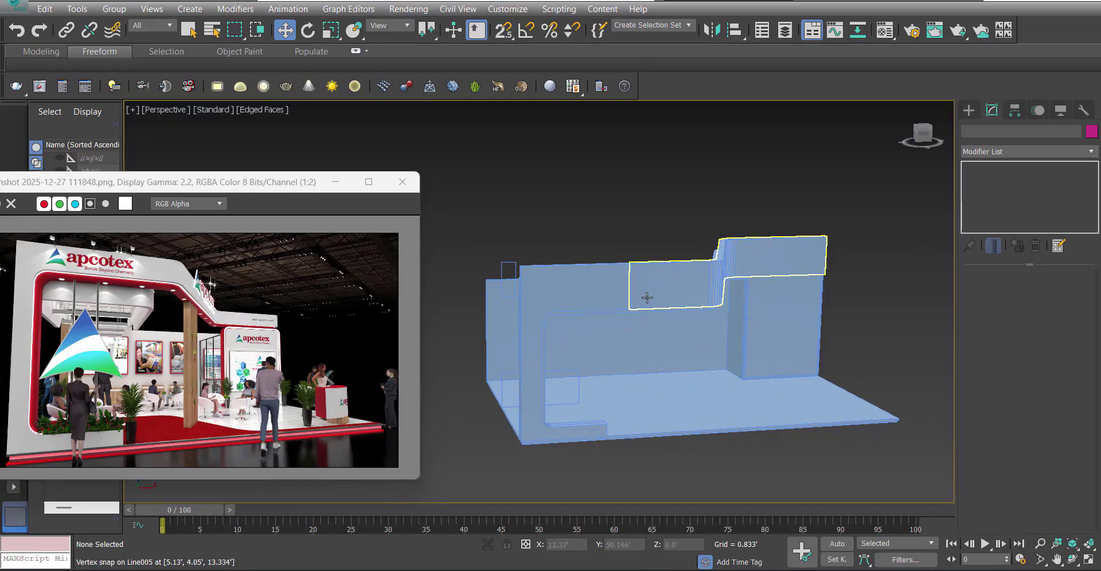
key(f)
scroll(642, 285, up, 2)
click(653, 276)
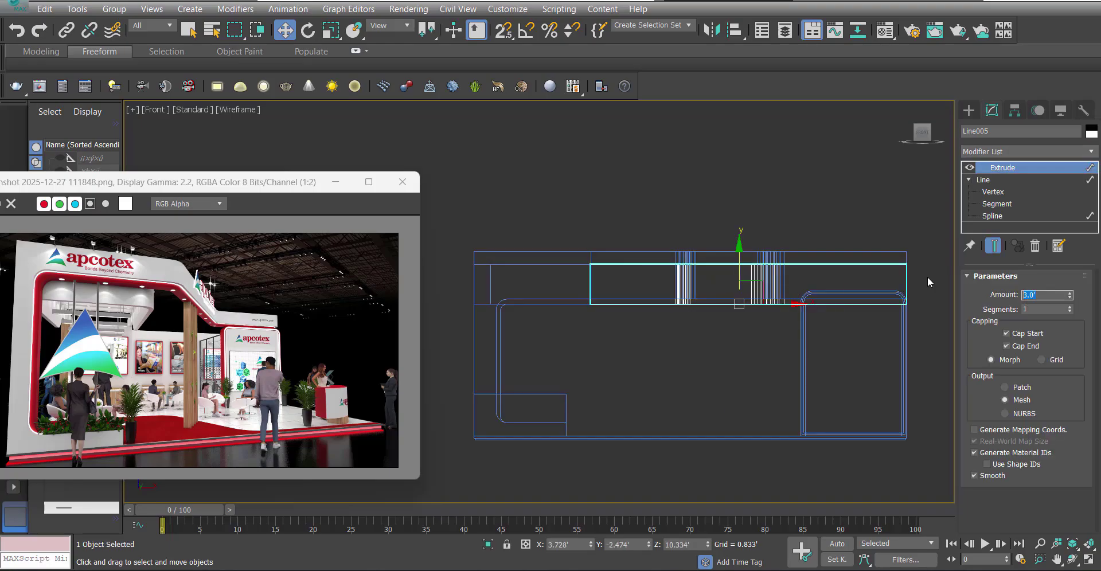
text(4)
key(Return)
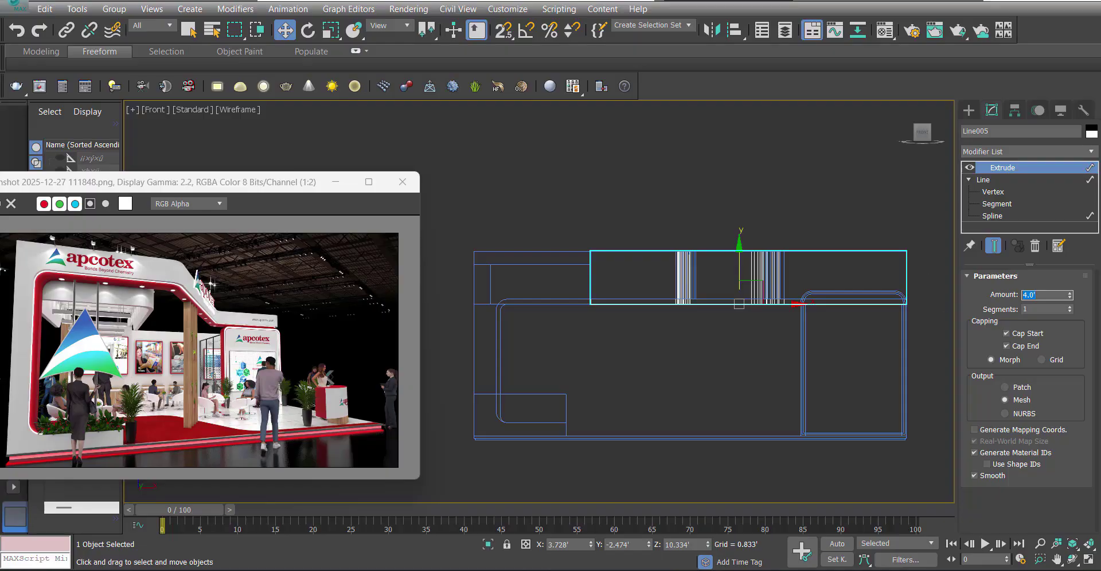
Raise the inner arch panel's two top vertices to the same height as the front arch panel's top edge.
click(567, 265)
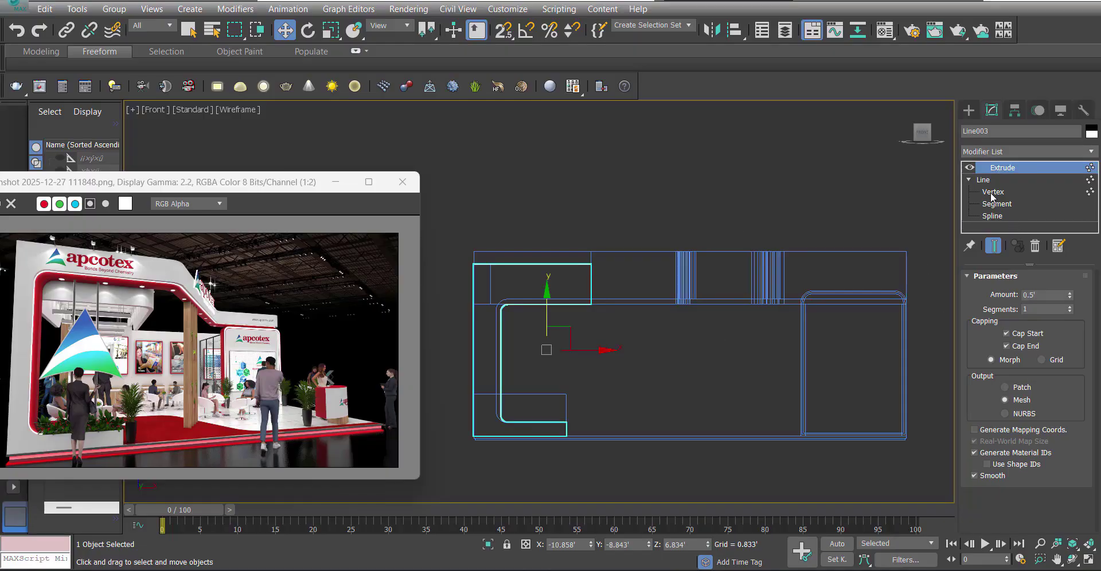
click(993, 192)
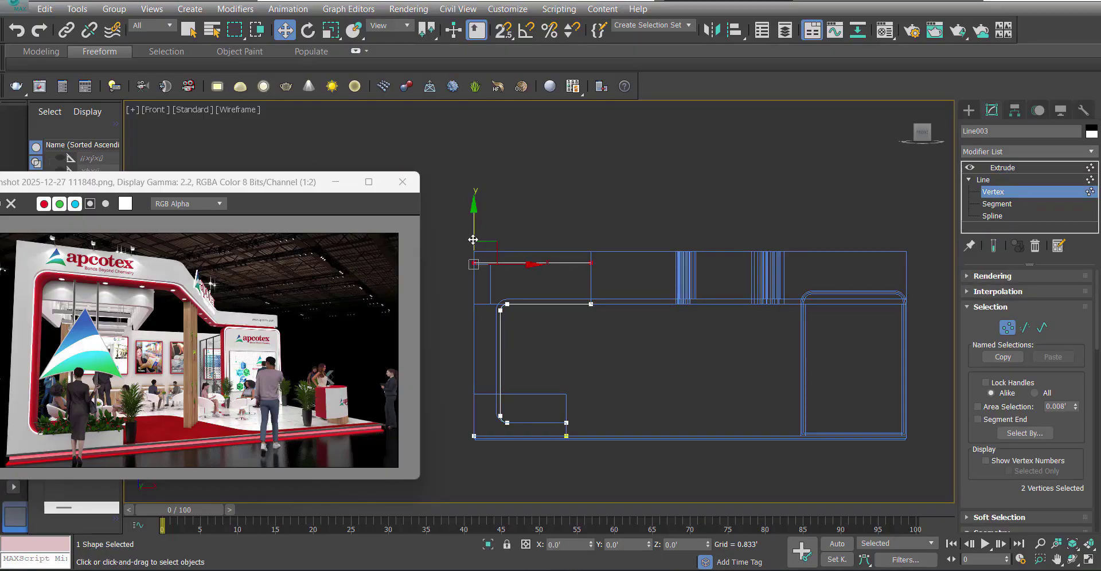
drag(508, 247, 510, 247)
click(1017, 169)
key(s)
click(725, 183)
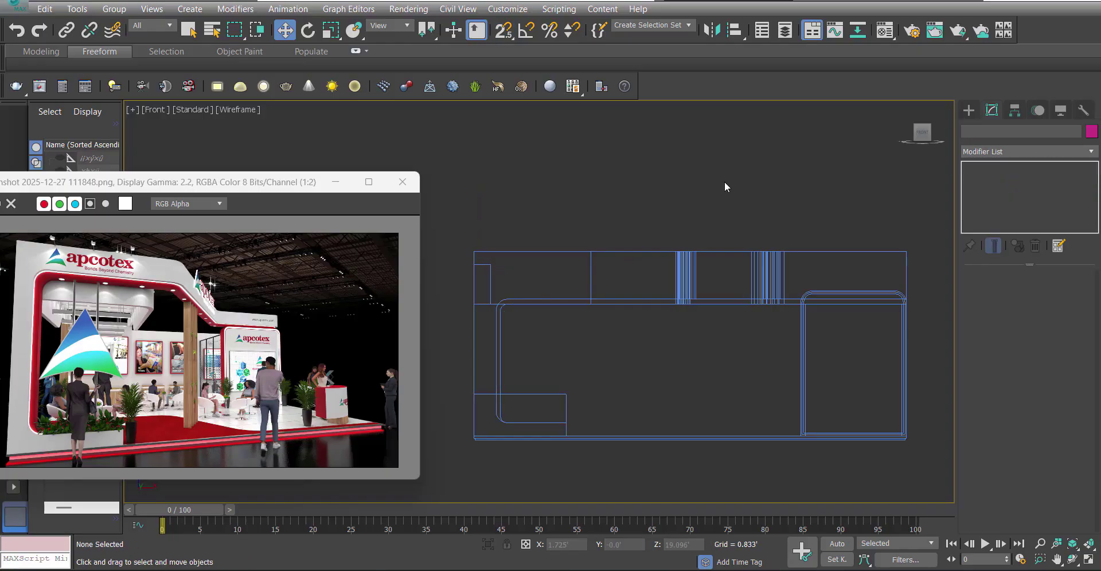
Examine where the curved bands overlap the layered rounded wall panels at the far end of the stand.
key(p)
key(F3)
key(F3)
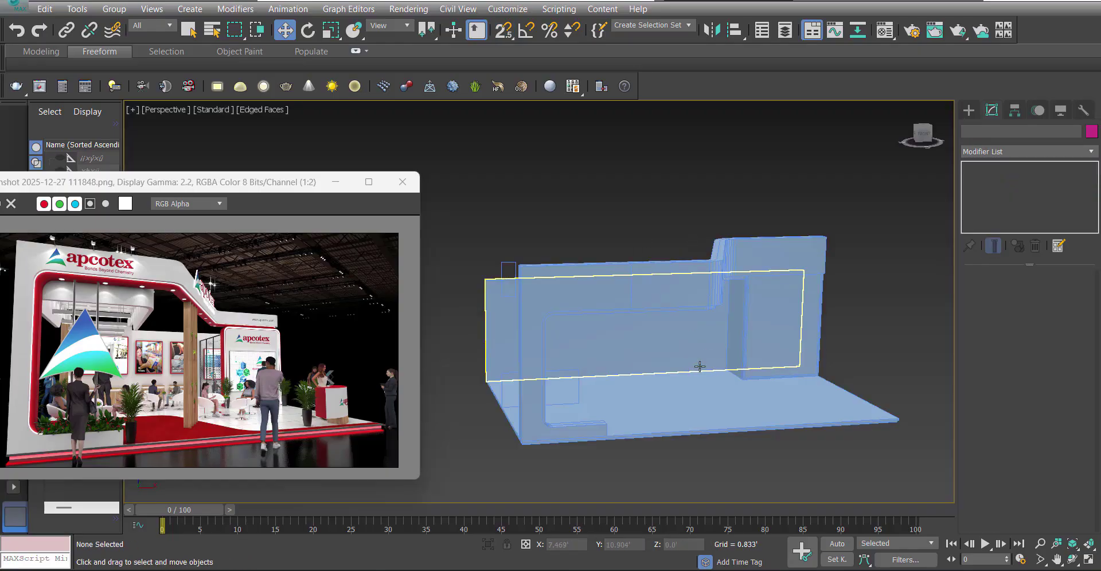
scroll(694, 356, up, 6)
scroll(660, 354, down, 5)
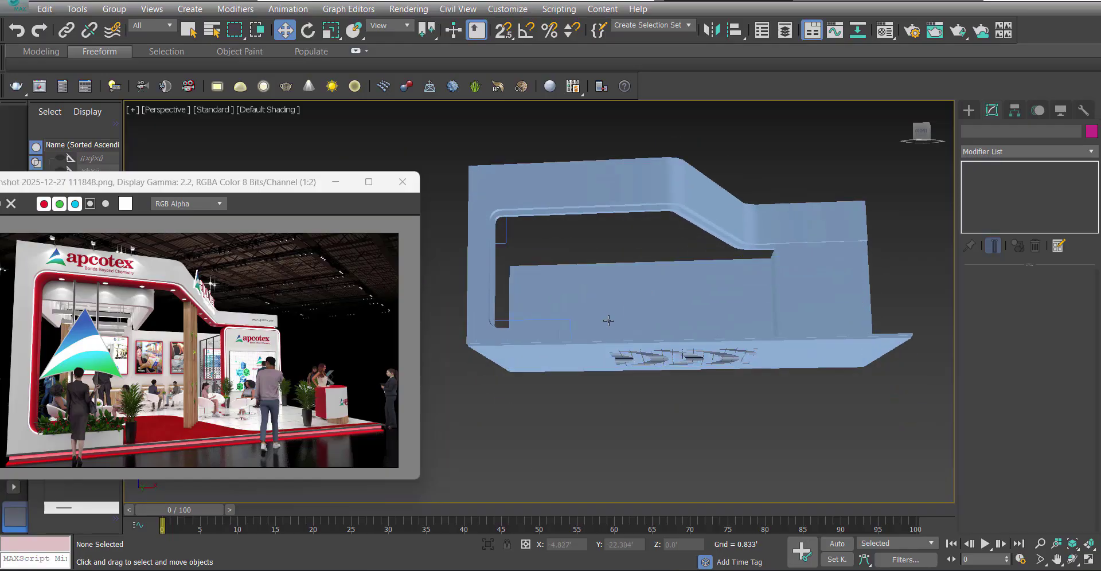
alt+middle_drag(605, 319, 610, 229)
scroll(637, 275, up, 5)
click(646, 287)
alt+middle_drag(646, 286, 521, 296)
drag(520, 296, 740, 238)
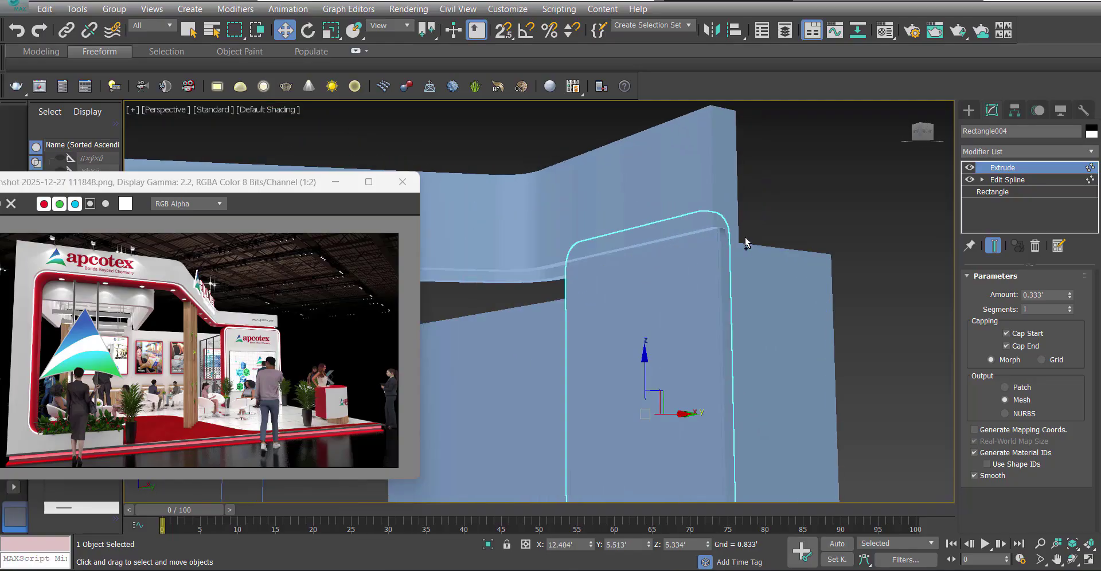
ctrl+click(717, 247)
scroll(717, 247, down, 3)
mouse_move(717, 247)
alt+middle_down()
mouse_move(580, 288)
mouse_move(734, 242)
alt+middle_up()
alt+middle_drag(735, 243, 578, 221)
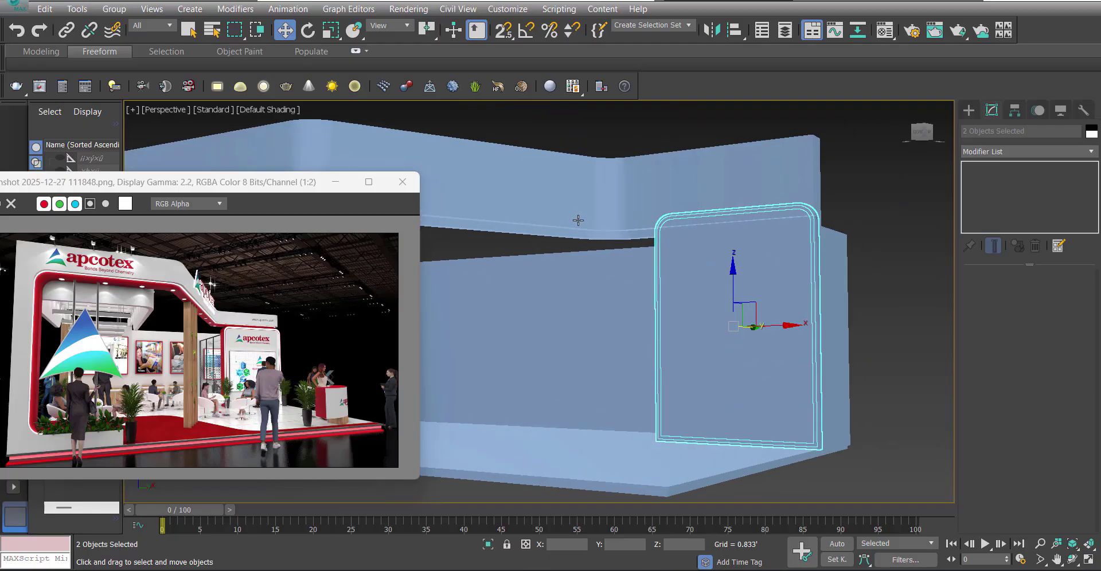
Move both curved bands and both arch panels together vertically so the bands rest on the rounded wall panel's top edge.
drag(542, 237, 546, 224)
scroll(545, 227, down, 4)
middle_drag(545, 227, 655, 244)
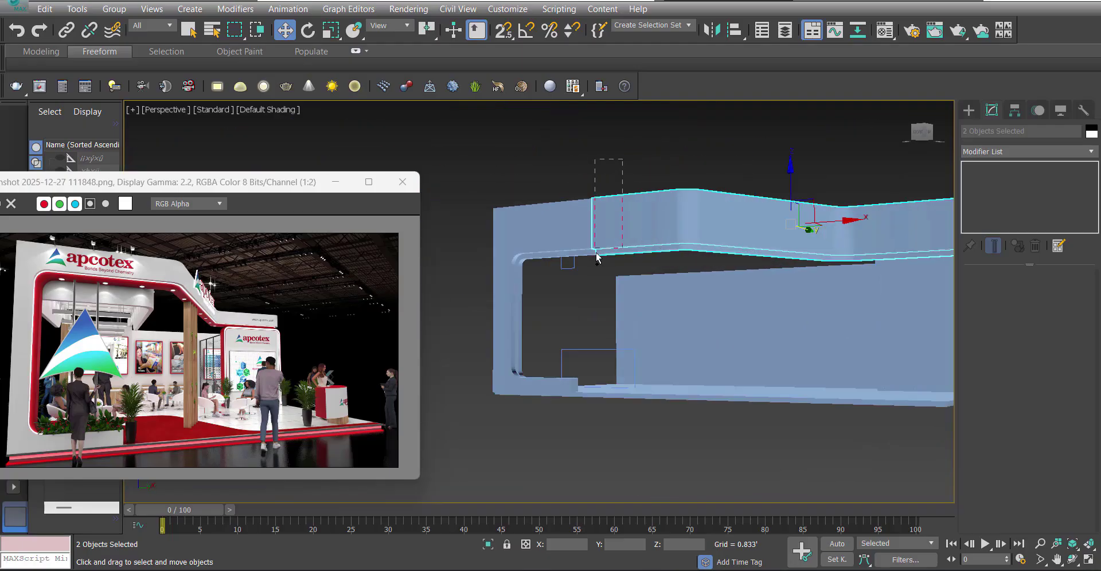
ctrl+drag(597, 258, 584, 265)
scroll(637, 258, down, 3)
middle_drag(638, 265, 599, 262)
alt+middle_drag(599, 262, 682, 270)
scroll(811, 242, up, 5)
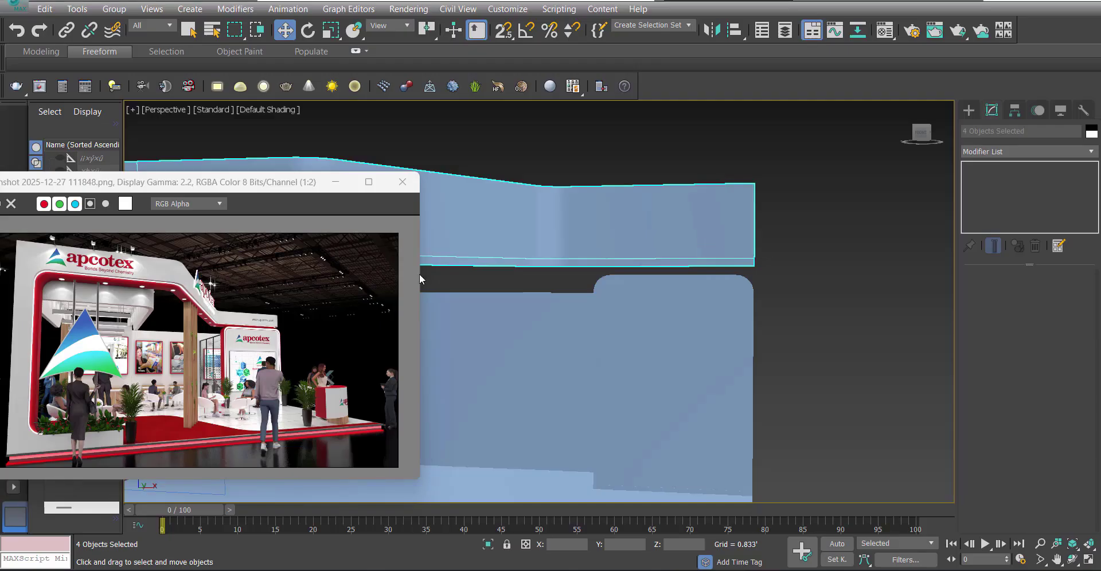
scroll(763, 258, up, 3)
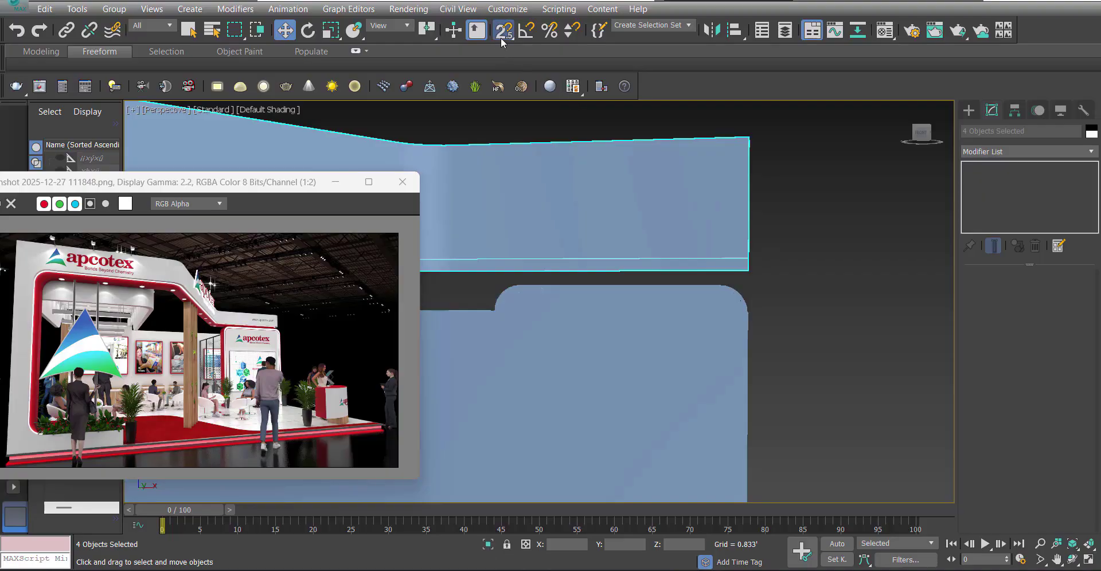
click(502, 95)
drag(746, 269, 724, 281)
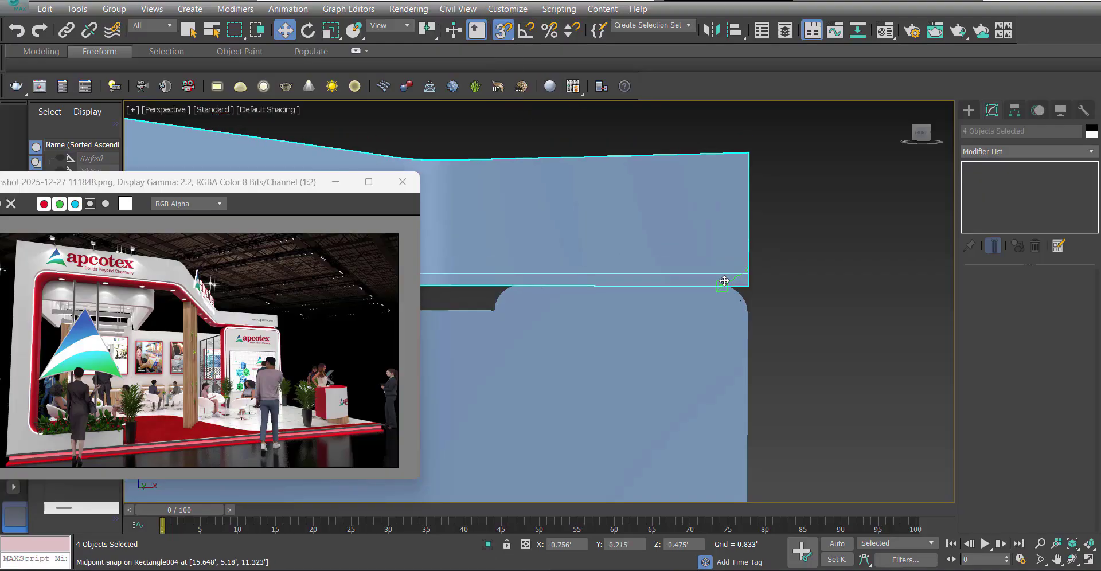
scroll(817, 244, down, 5)
click(823, 264)
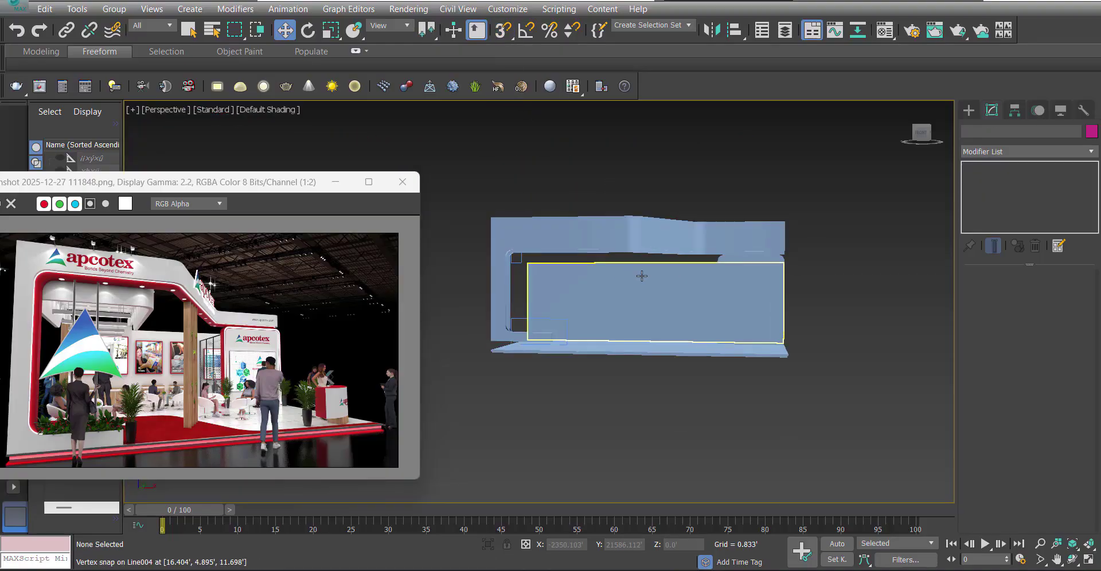
Extend the front arch panel down to the floor by moving its five lower vertices with snapping.
scroll(653, 271, up, 3)
alt+middle_drag(653, 271, 636, 285)
click(542, 380)
key(f)
scroll(507, 386, up, 3)
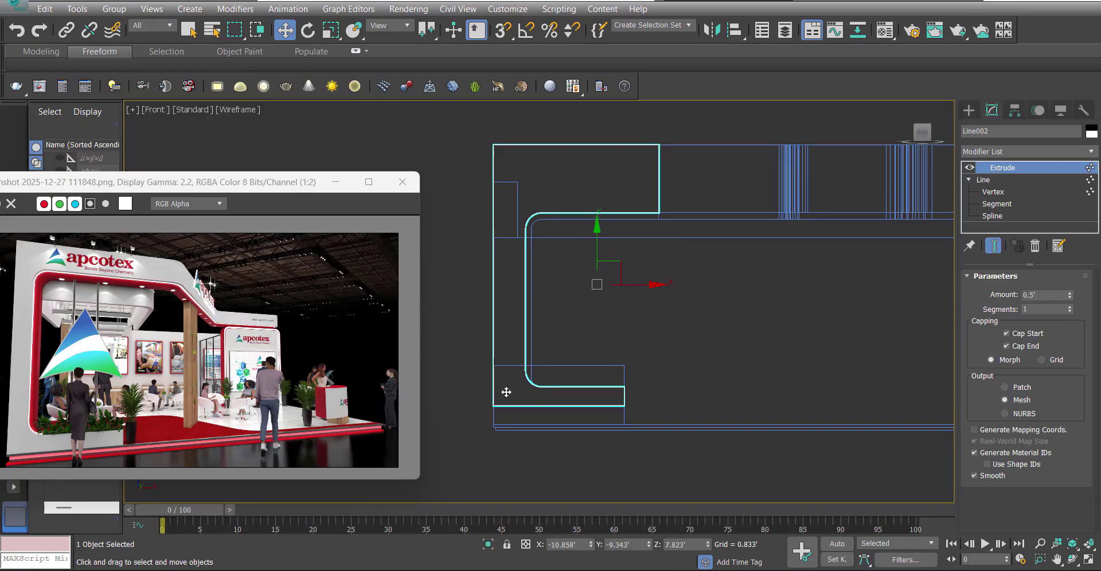
click(1018, 194)
scroll(535, 414, up, 4)
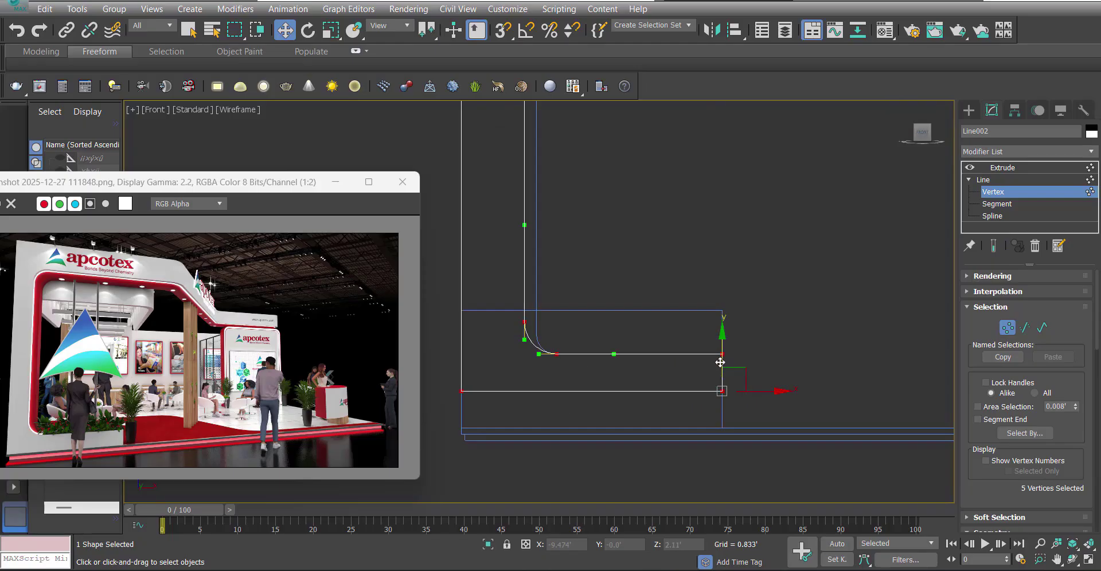
drag(721, 365, 461, 426)
click(1017, 170)
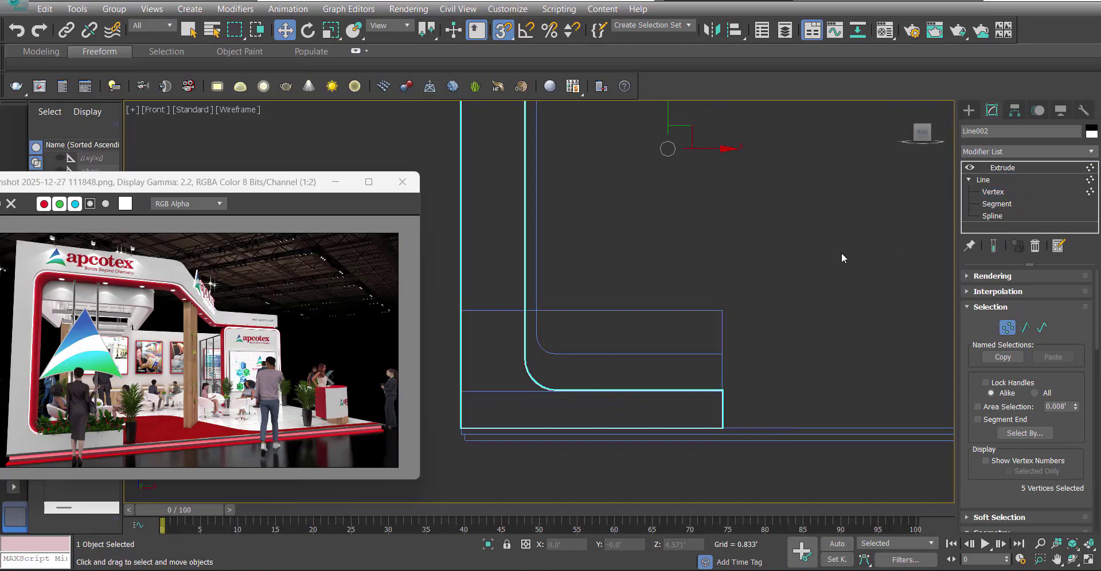
click(843, 257)
Lower the inner arch panel's bottom vertices to the floor, matching the front arch panel.
click(637, 354)
click(993, 192)
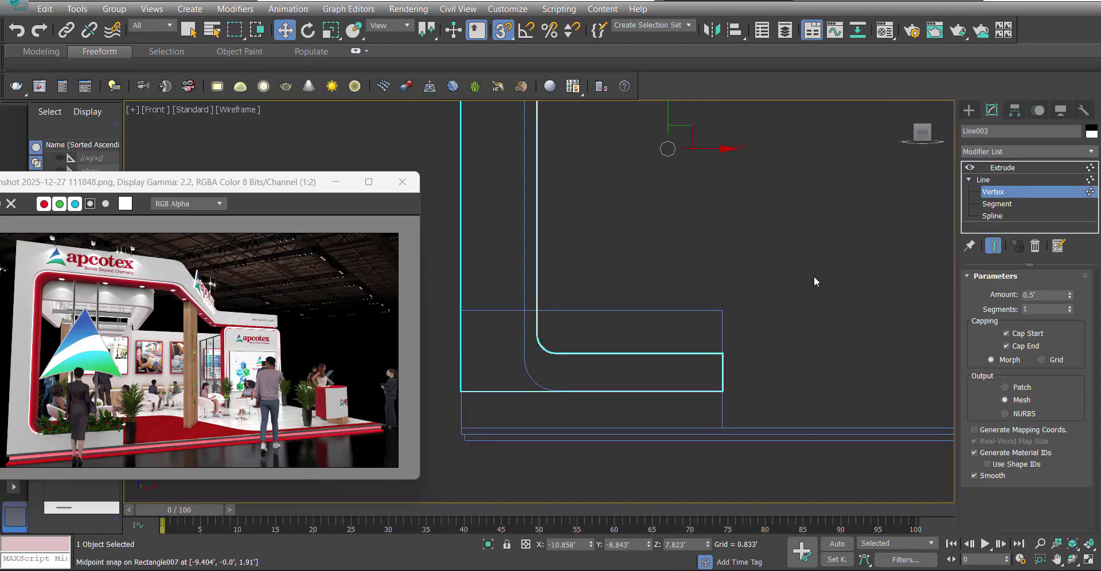
drag(721, 376, 725, 424)
click(1015, 168)
key(s)
Examine how the curved bands' far end meets the rounded wall panel and end wall, comparing it with the reference image.
scroll(567, 440, down, 4)
middle_drag(628, 391, 565, 430)
key(p)
key(F3)
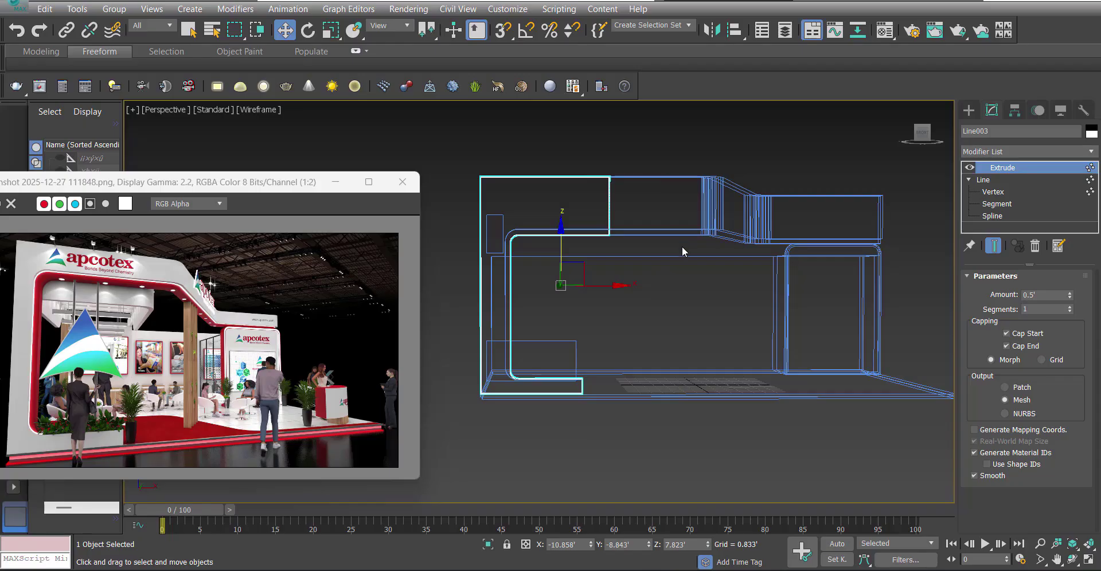
click(683, 248)
mouse_move(674, 395)
alt+middle_down()
mouse_move(651, 390)
mouse_move(541, 302)
mouse_move(583, 332)
mouse_move(622, 314)
mouse_move(631, 293)
mouse_move(683, 334)
mouse_move(695, 322)
mouse_move(742, 321)
mouse_move(647, 342)
mouse_move(627, 330)
alt+middle_up()
key(F4)
scroll(753, 319, up, 3)
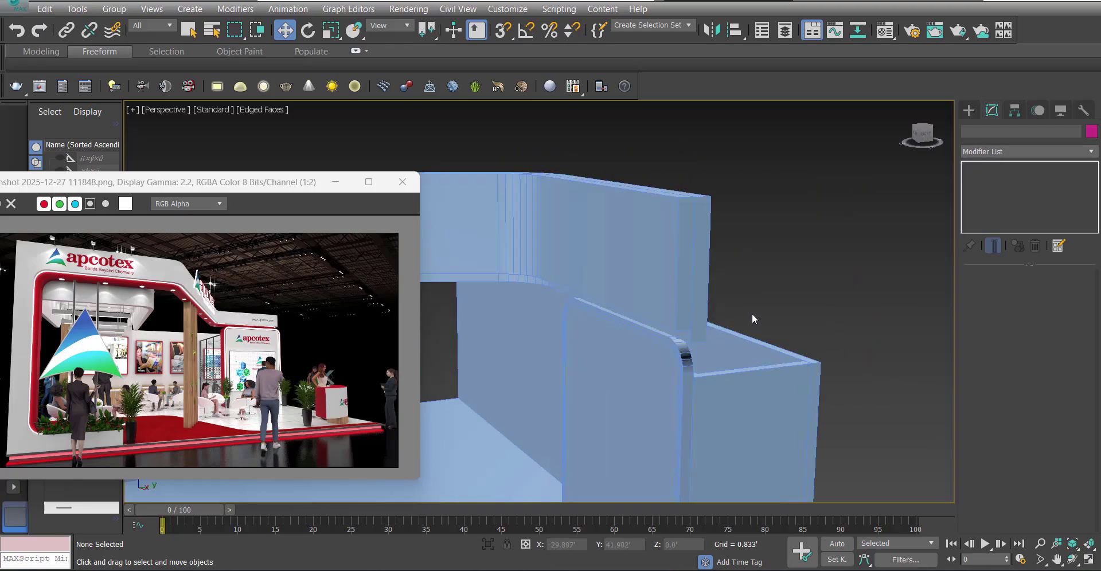
click(703, 301)
alt+middle_drag(703, 301, 711, 321)
scroll(277, 331, up, 1)
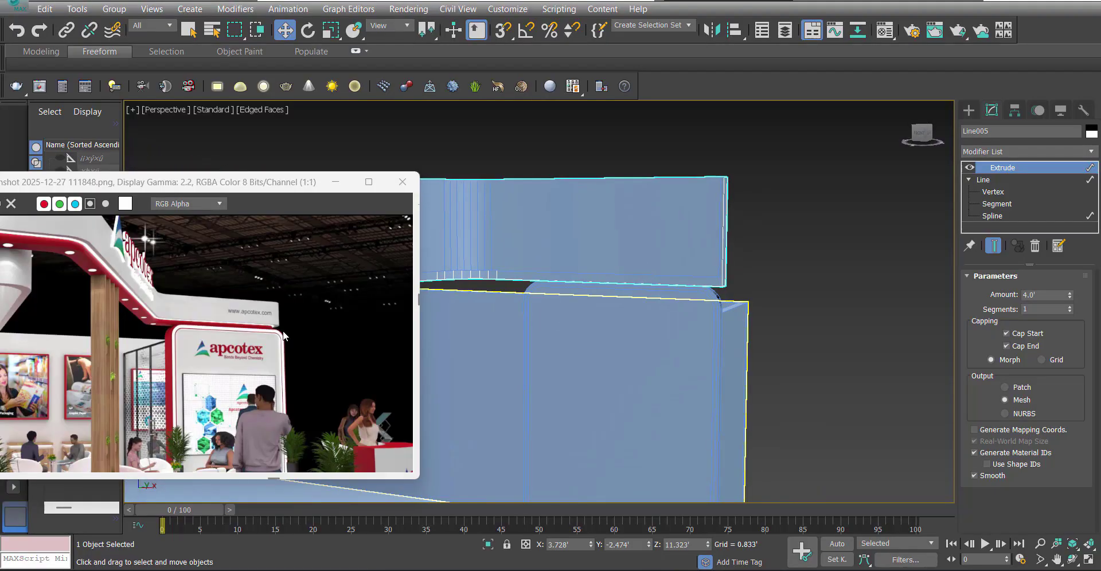
alt+middle_drag(447, 329, 423, 300)
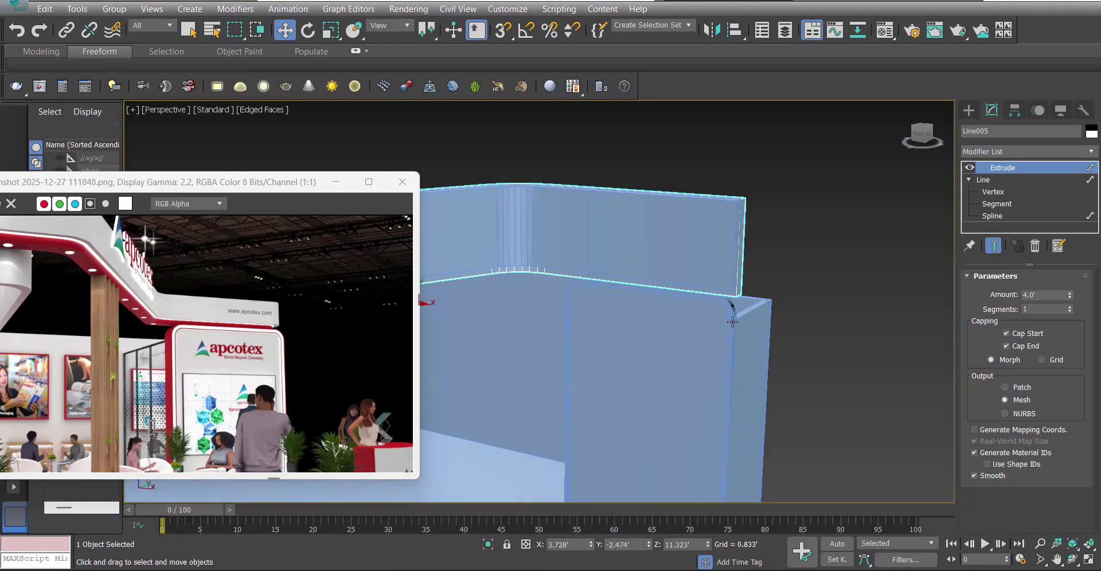
scroll(709, 268, down, 3)
alt+middle_drag(710, 269, 713, 264)
click(713, 264)
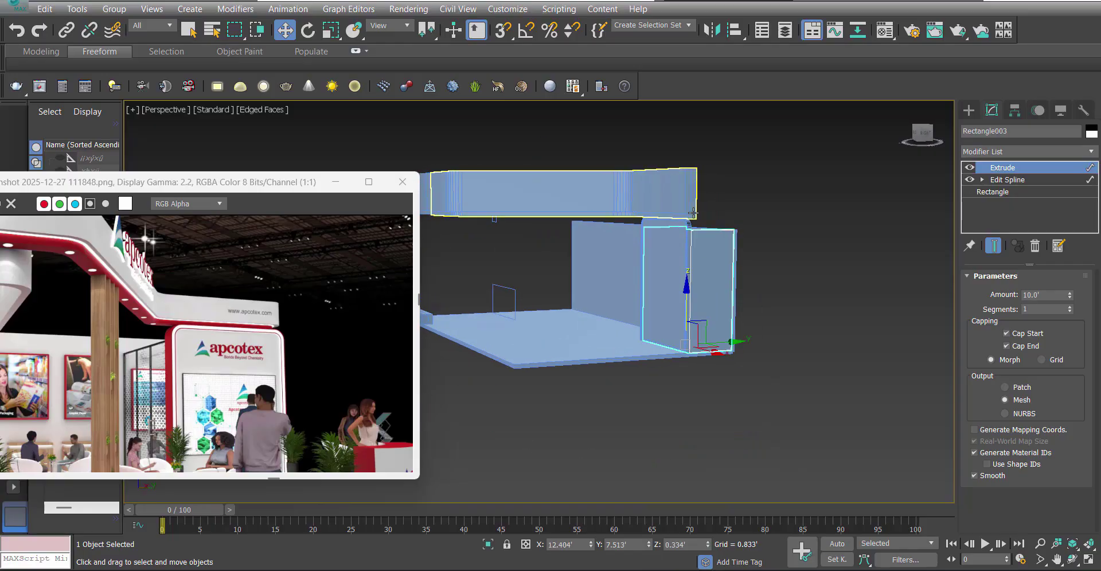
scroll(686, 265, up, 3)
Draw an L-shaped line in top view from the back wall's outer corner to the rounded panel's front and partway along it.
click(686, 265)
key(t)
scroll(718, 262, up, 2)
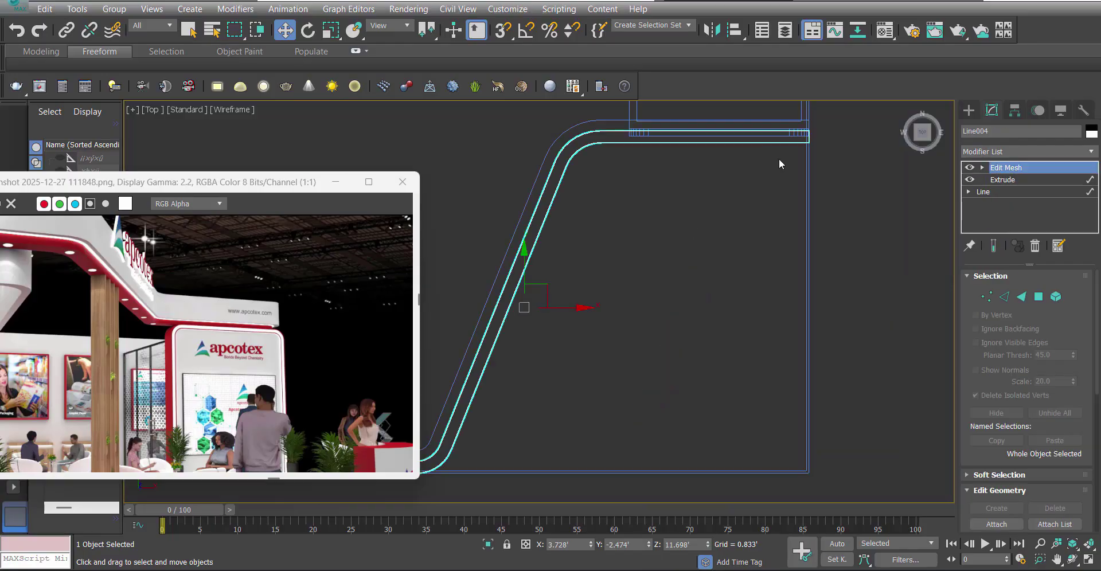
scroll(685, 305, down, 1)
scroll(802, 378, up, 3)
right_click(826, 363)
click(848, 312)
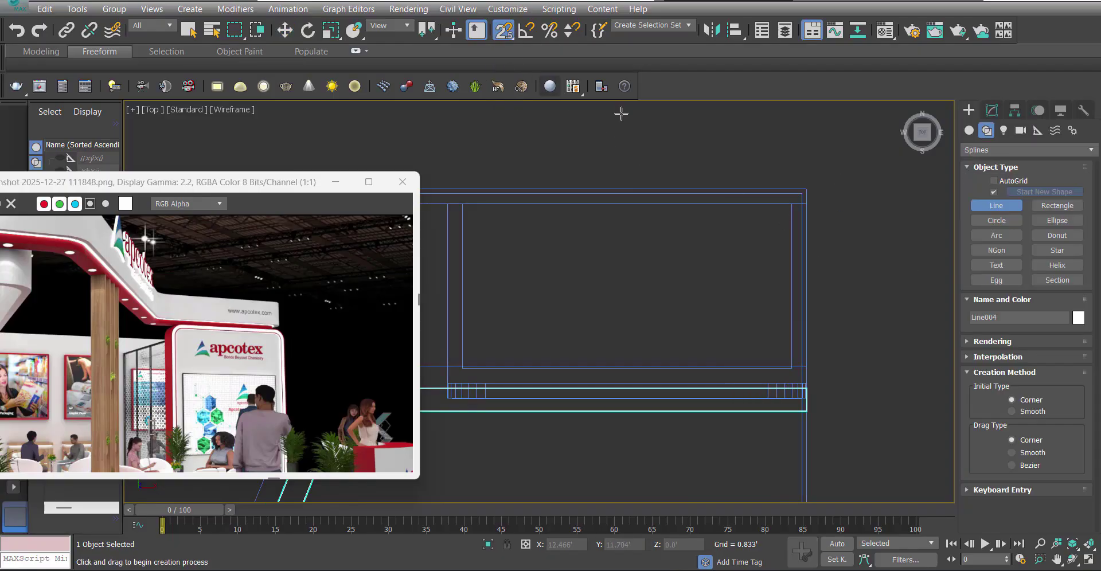
click(807, 188)
click(806, 350)
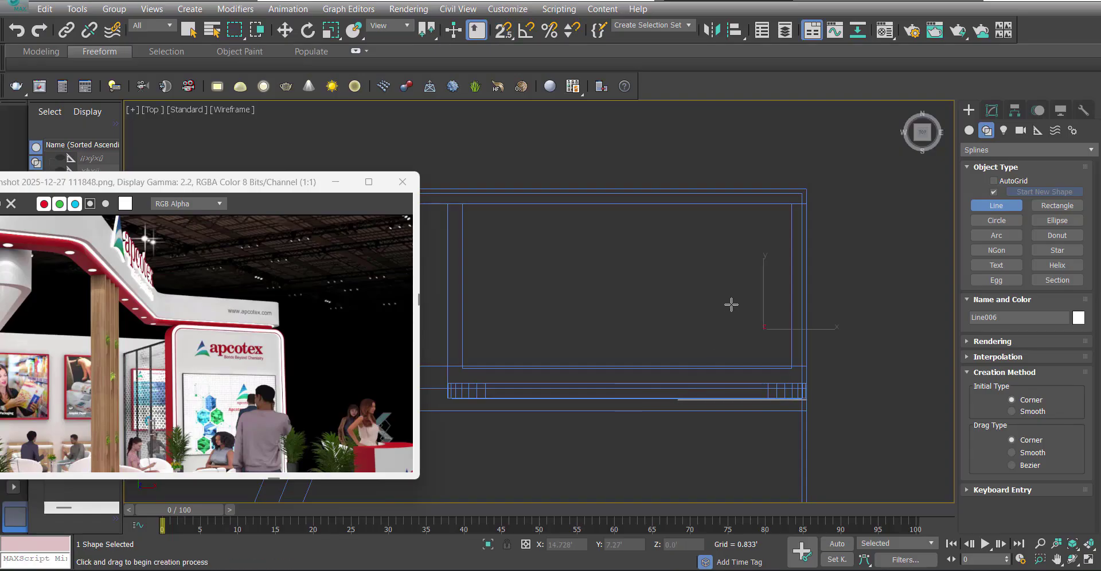
Snap the new line's two front vertices back onto the joint between the two curved bands.
key(w)
key(1)
drag(578, 347, 826, 421)
scroll(801, 376, down, 2)
scroll(806, 374, up, 1)
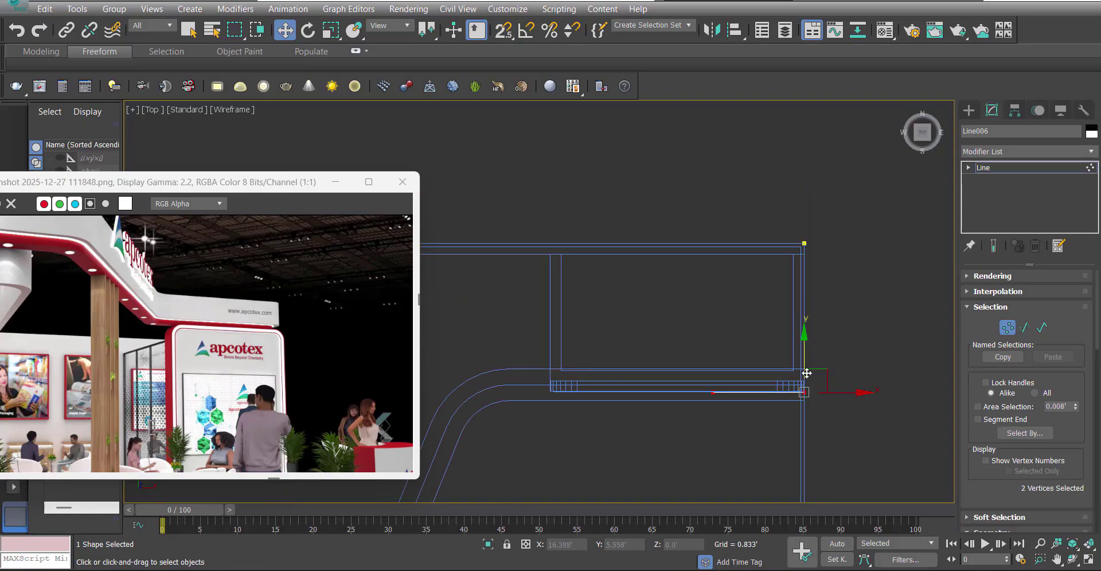
key(s)
drag(598, 376, 506, 383)
click(674, 334)
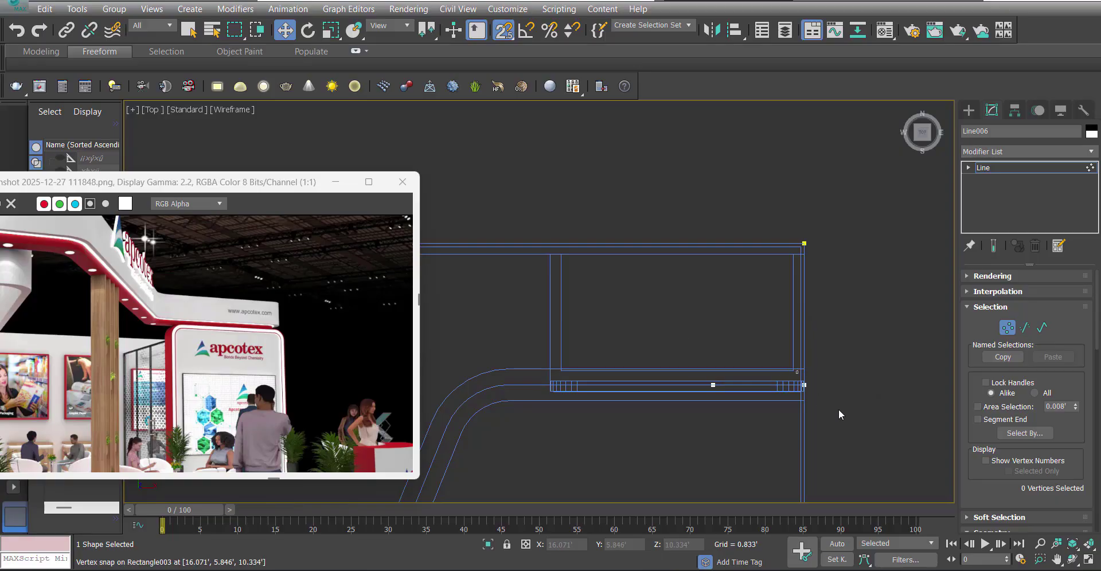
Fillet the new line's front corner by about 0.7' and outline the spline toward its inner side.
key(s)
drag(795, 374, 830, 407)
scroll(1019, 470, down, 5)
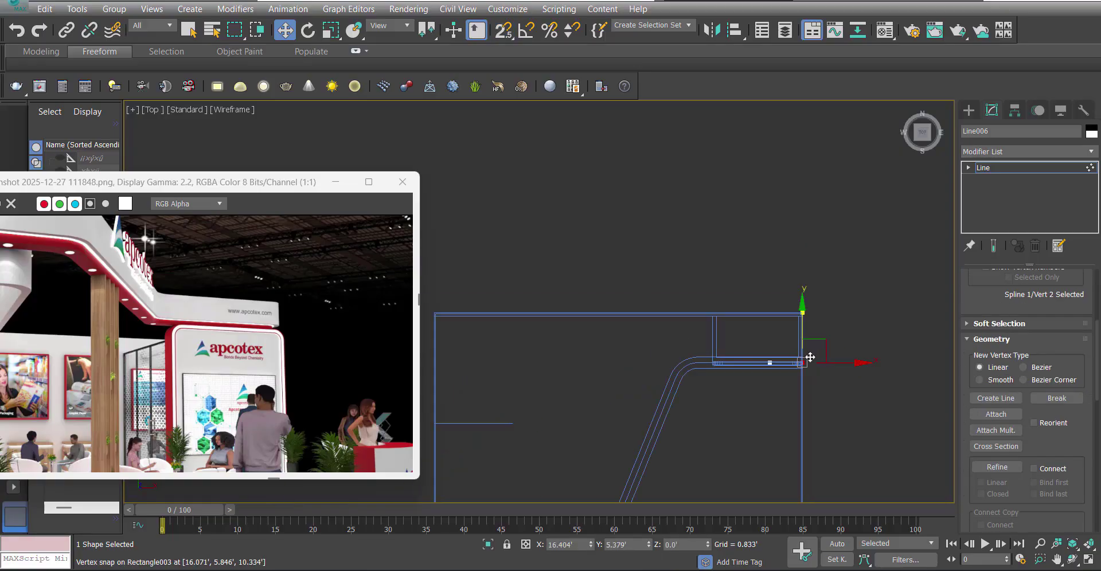
scroll(1045, 510, down, 6)
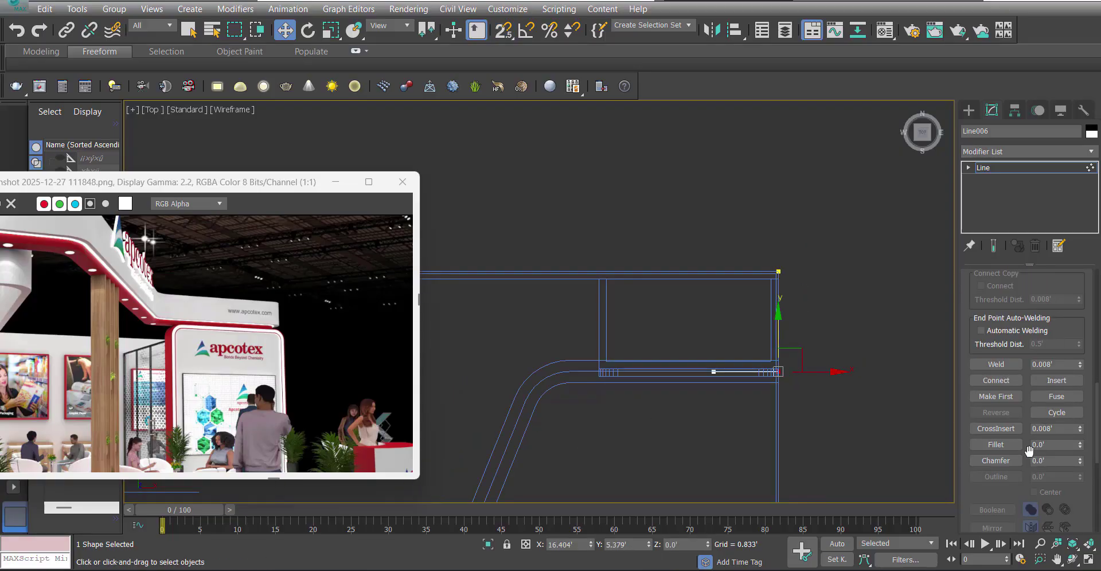
click(1014, 450)
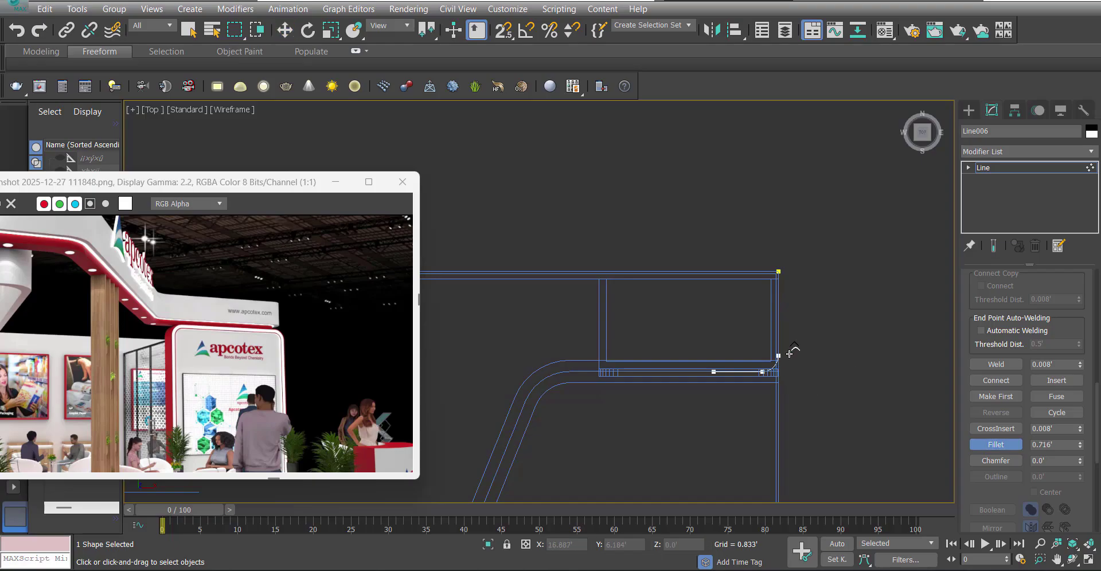
middle_drag(765, 367, 763, 376)
key(3)
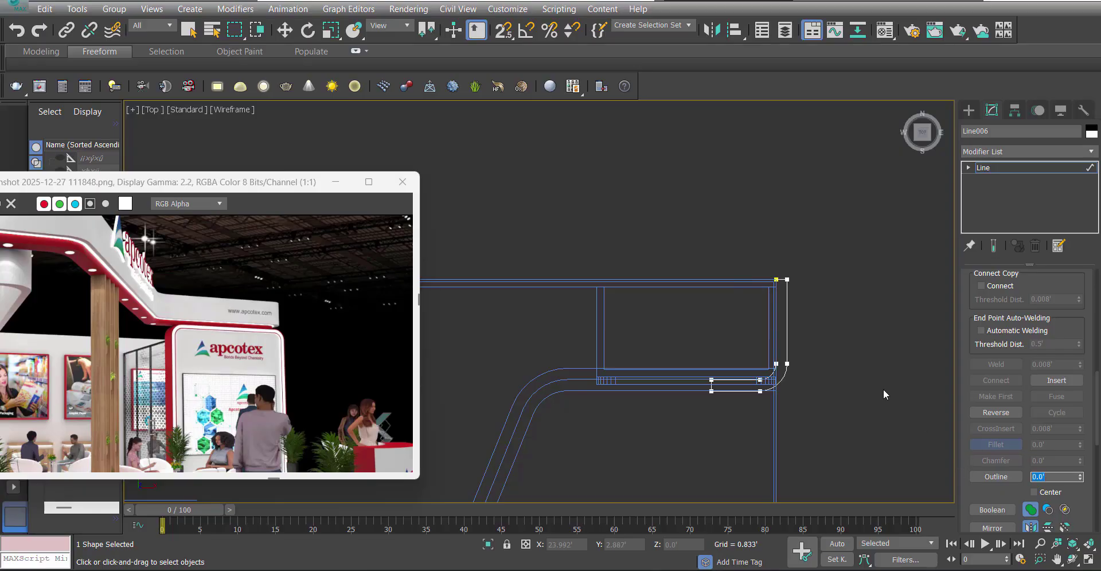
middle_drag(821, 369, 835, 376)
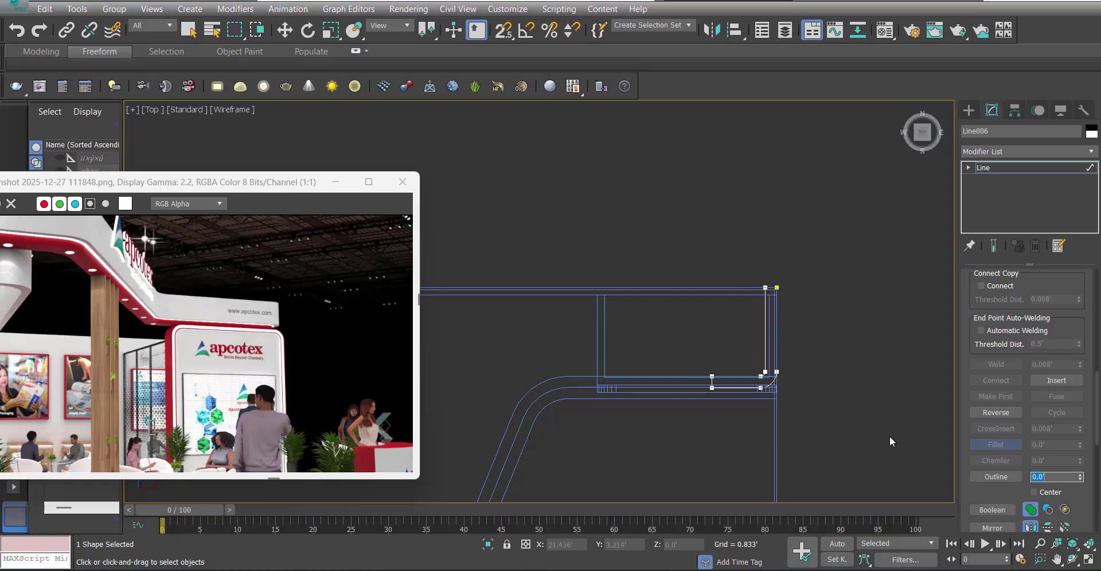
Extrude the corner outline 4.0' and raise it to the bottom level of the curved bands.
click(1016, 156)
text(ex)
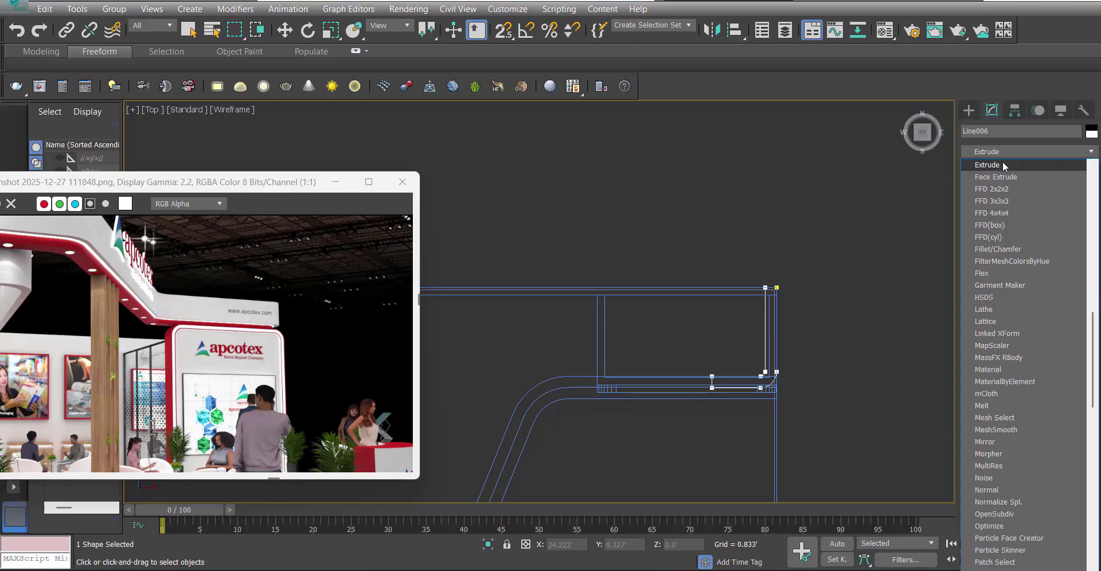
click(1000, 164)
key(f)
key(z)
scroll(722, 391, down, 5)
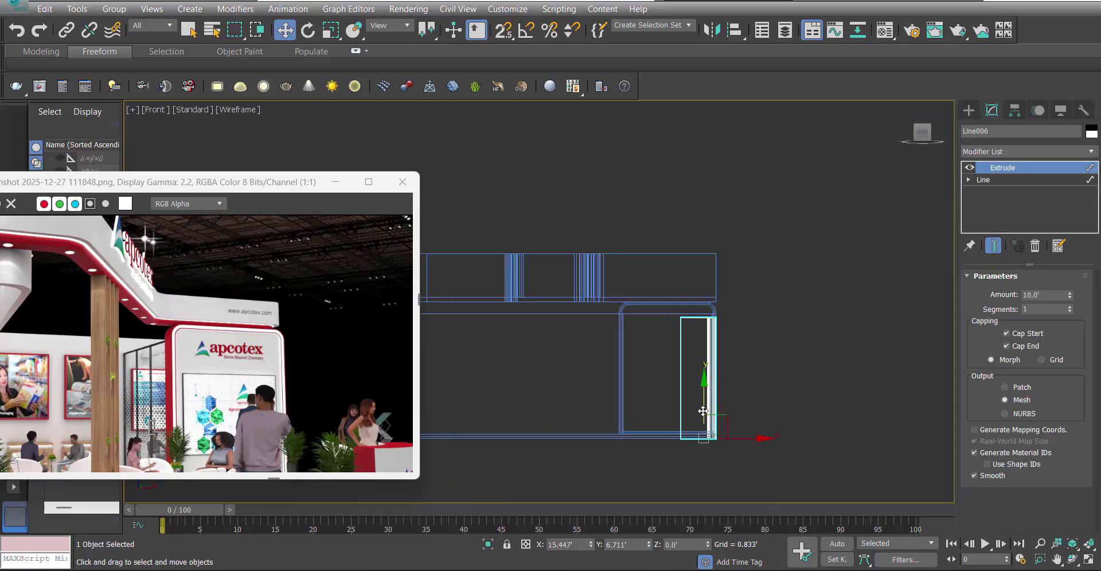
key(s)
drag(708, 409, 718, 302)
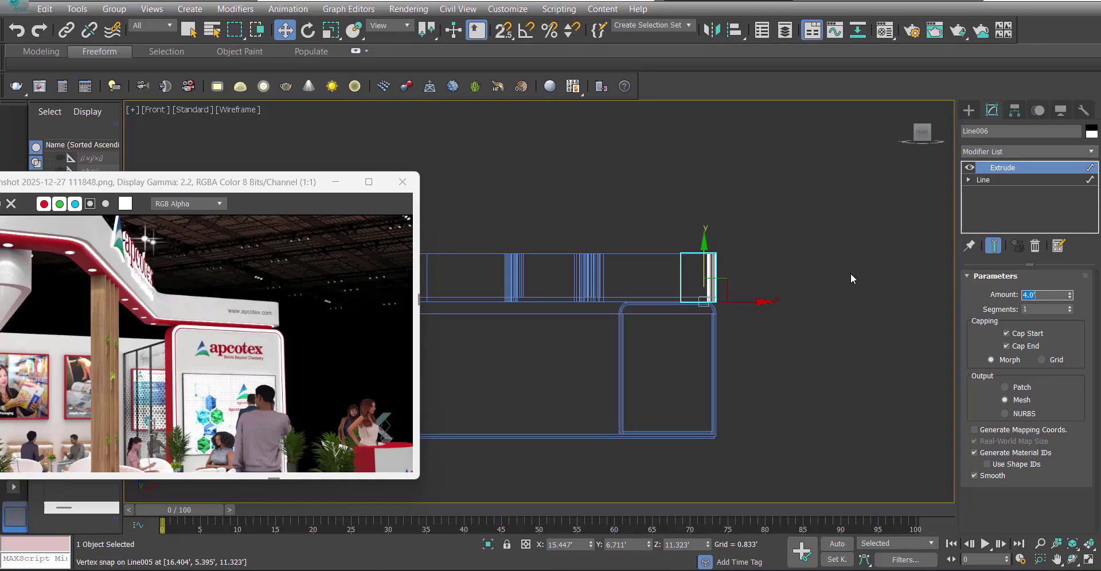
middle_drag(731, 311, 691, 304)
Snap the front curved band's end vertices back to where the new corner piece begins.
key(p)
scroll(703, 264, up, 3)
click(775, 321)
alt+middle_drag(775, 321, 731, 330)
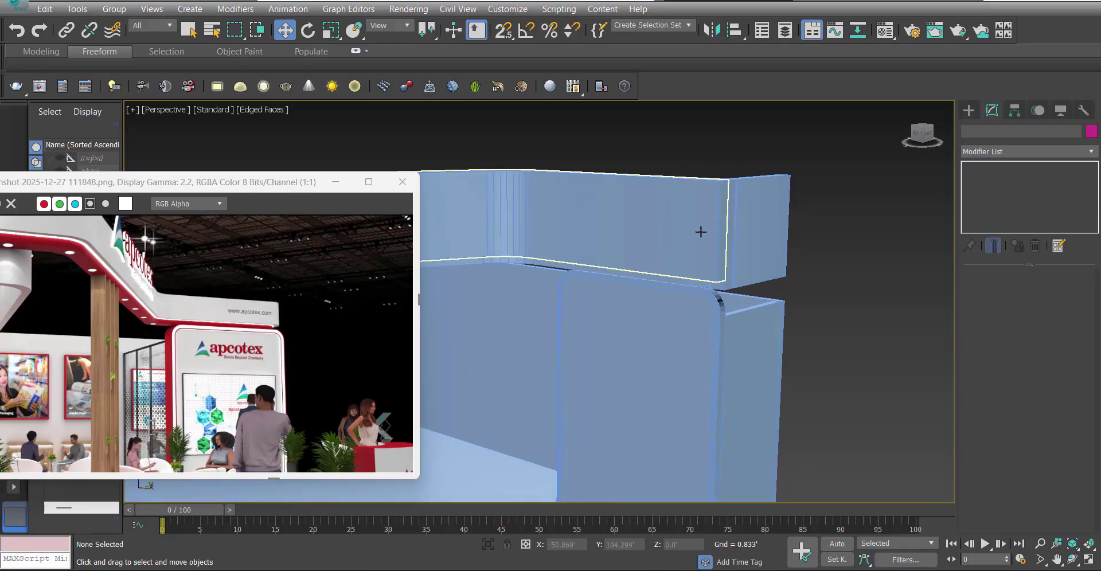
click(701, 232)
alt+middle_drag(676, 253, 791, 235)
key(1)
drag(740, 150, 580, 425)
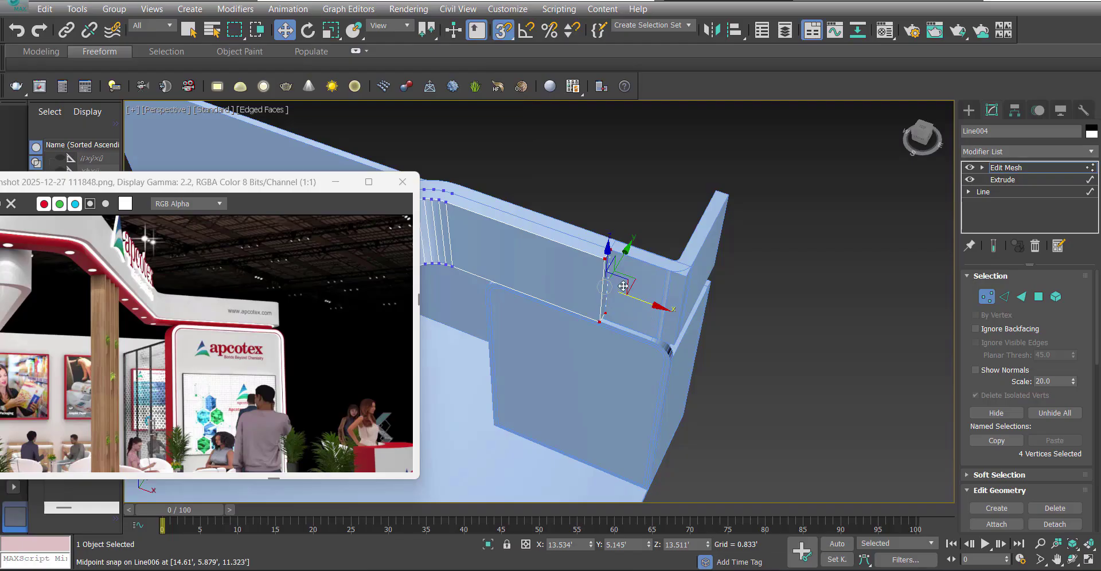
click(669, 191)
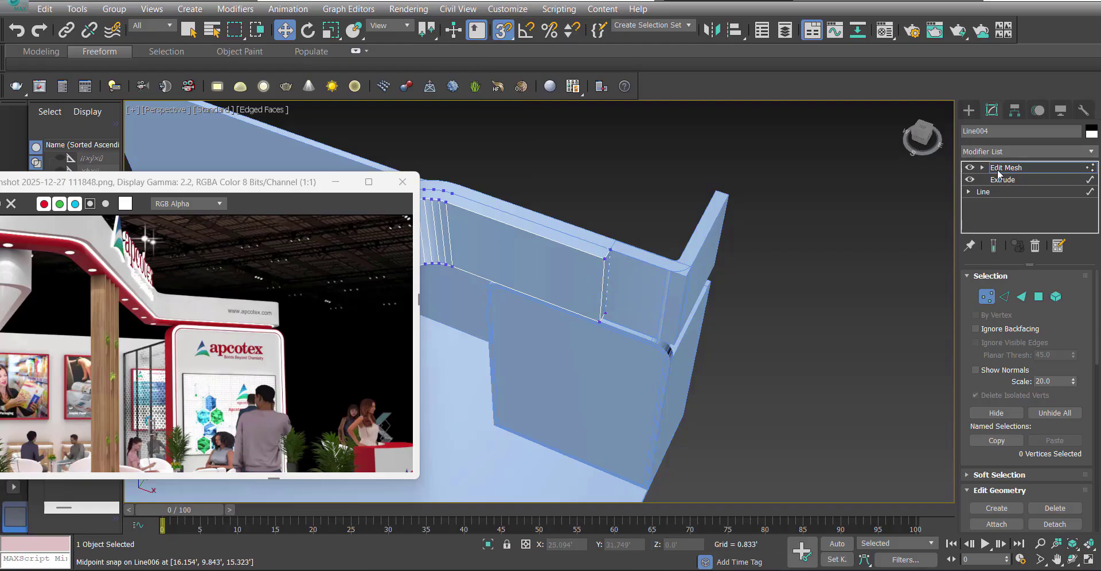
click(1027, 169)
Move the corner piece forward so it sits flush with the end of the front curved band.
click(697, 259)
alt+middle_drag(709, 261, 654, 287)
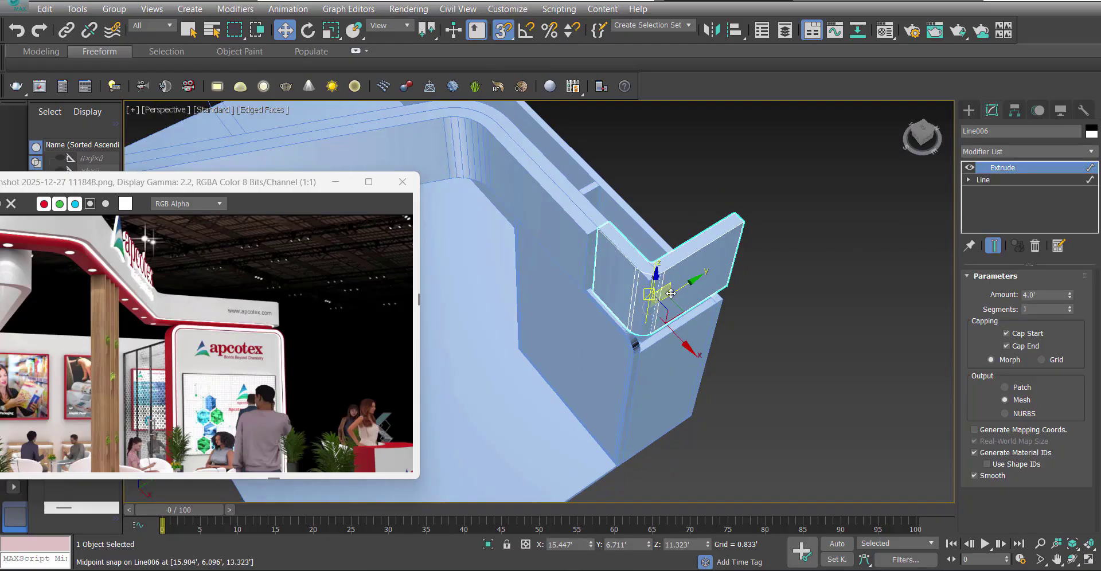
drag(653, 296, 575, 242)
scroll(624, 224, up, 2)
key(s)
alt+middle_drag(579, 247, 674, 206)
scroll(689, 258, down, 3)
click(737, 243)
alt+middle_drag(660, 350, 662, 273)
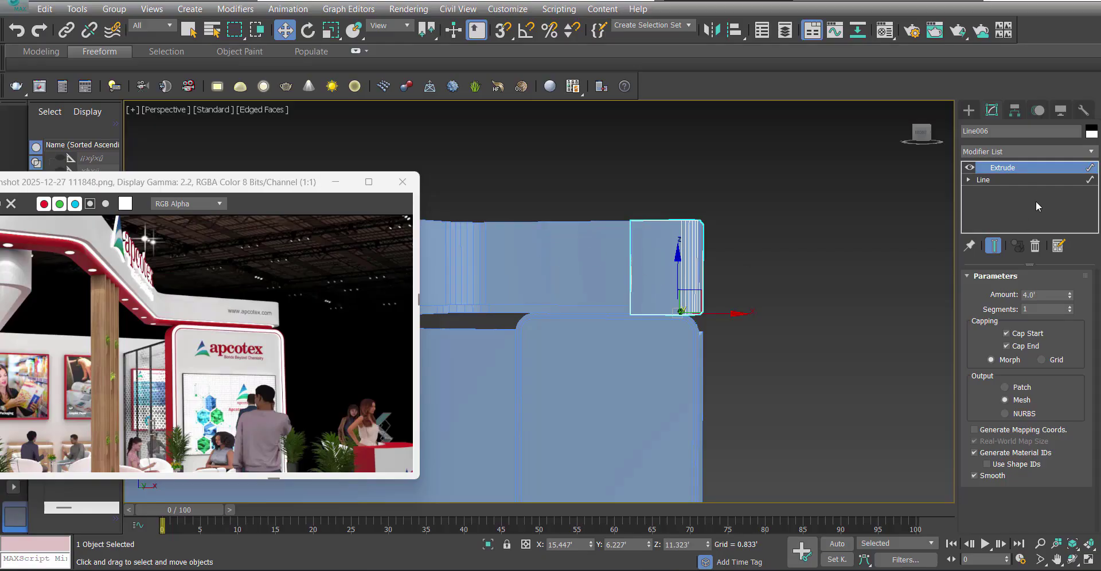
click(1013, 152)
key(e)
click(996, 177)
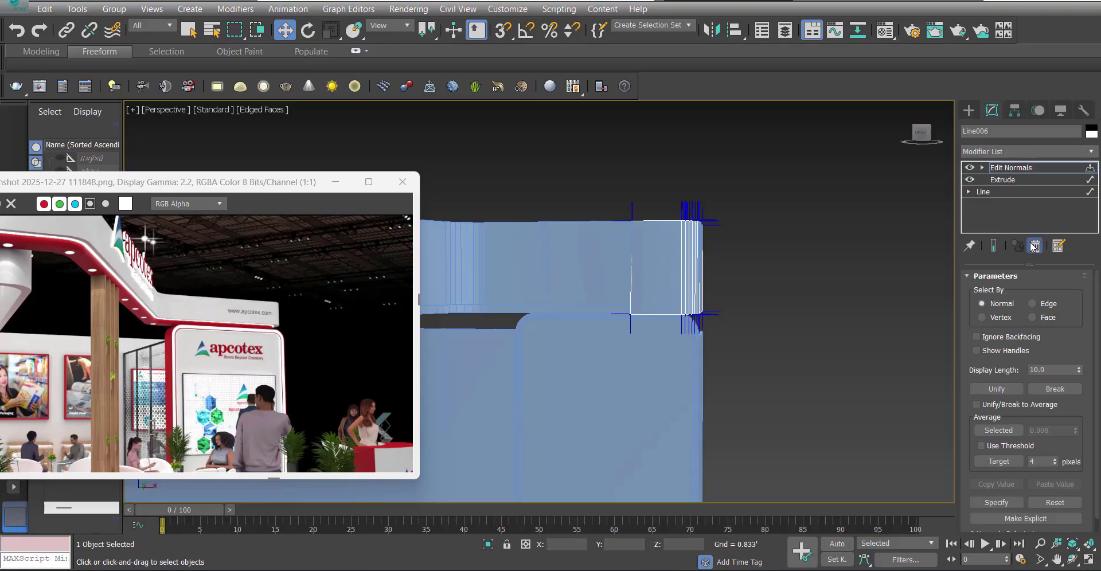
click(1035, 247)
Add an Edit Mesh modifier to the corner piece and raise its bottom vertices to the front band's lower edge.
click(1016, 155)
key(e)
click(999, 169)
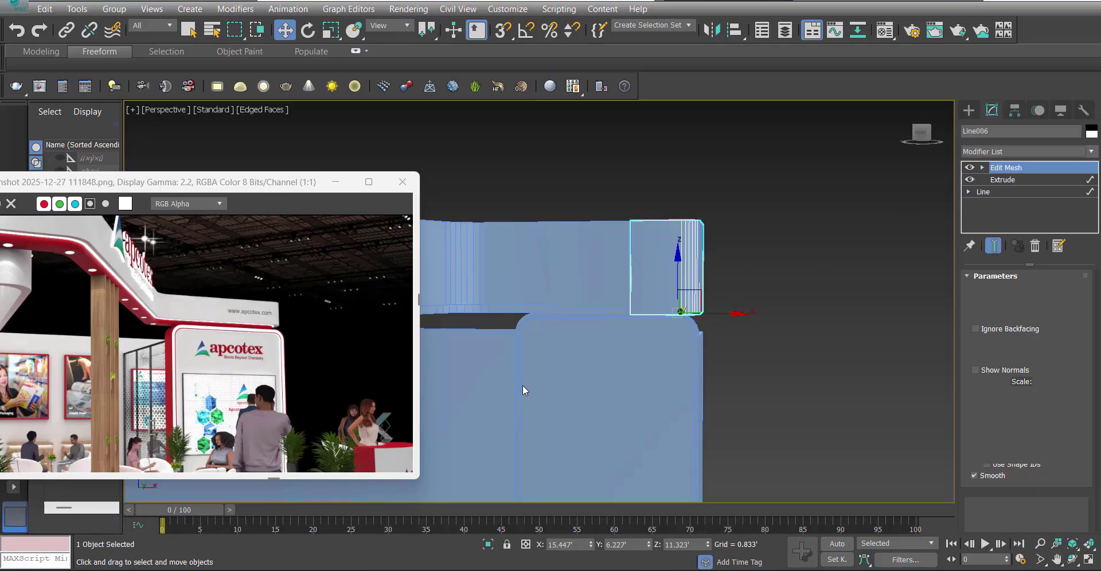
key(1)
drag(524, 387, 731, 303)
scroll(730, 308, up, 3)
alt+middle_drag(730, 308, 659, 284)
scroll(661, 288, up, 2)
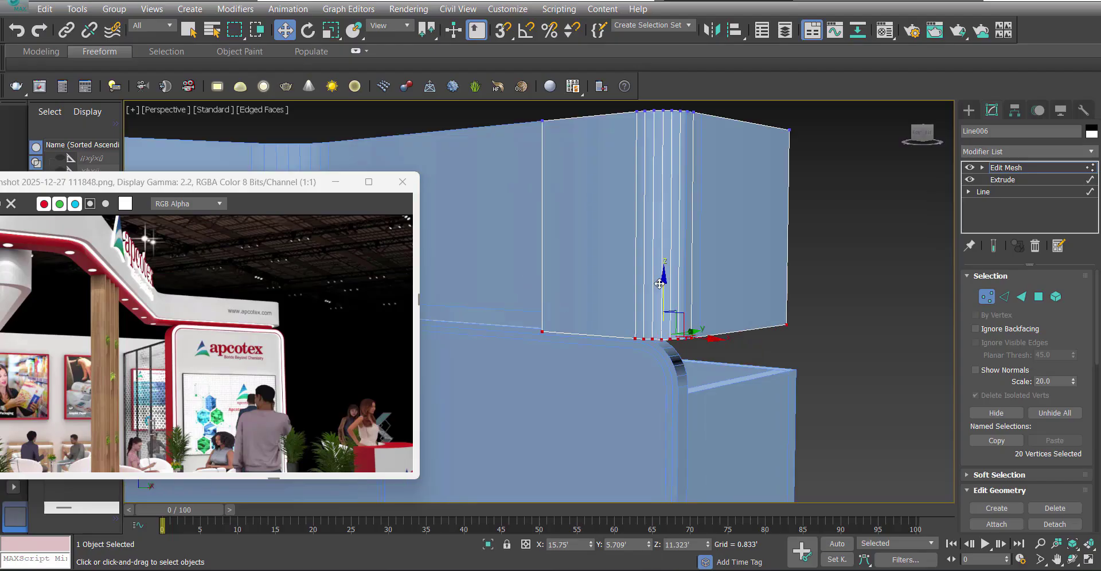
key(s)
drag(661, 290, 538, 309)
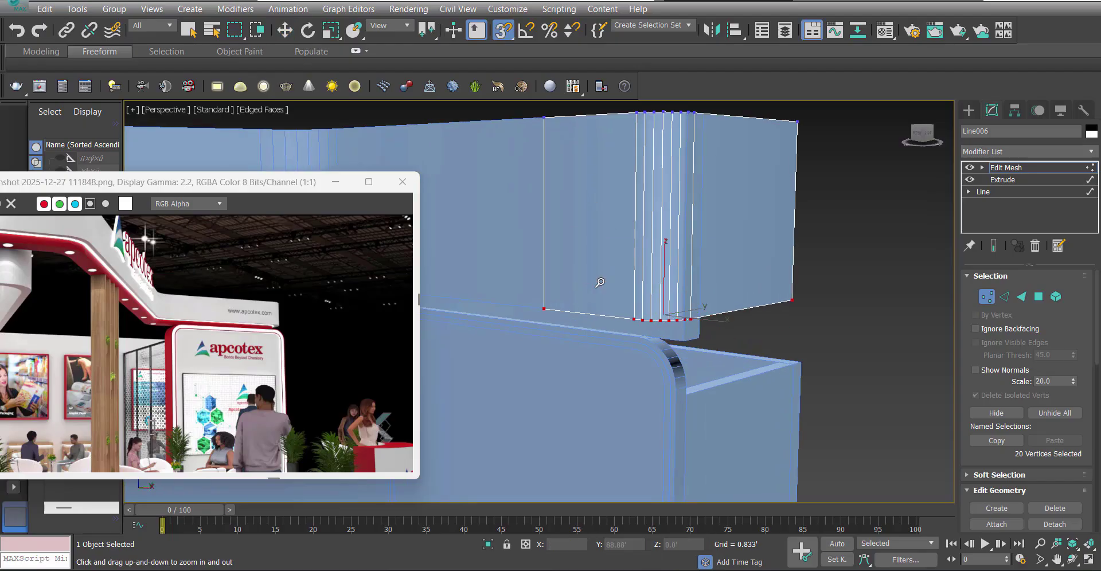
scroll(626, 275, down, 3)
click(1006, 168)
Snap the inner curved band's two end vertices back to the joint where the front band meets the corner piece.
click(832, 200)
key(F4)
mouse_move(683, 292)
alt+middle_down()
mouse_move(642, 278)
mouse_move(676, 275)
alt+middle_up()
key(s)
click(725, 251)
alt+middle_drag(726, 250, 677, 201)
click(1001, 193)
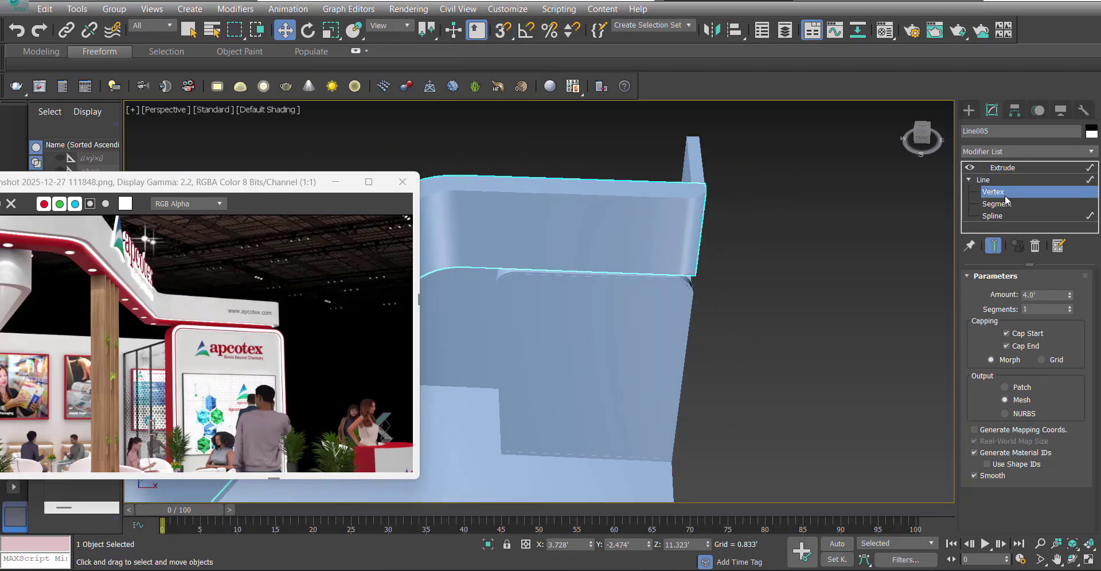
alt+middle_drag(675, 287, 739, 281)
scroll(739, 281, up, 3)
scroll(602, 253, up, 2)
key(F3)
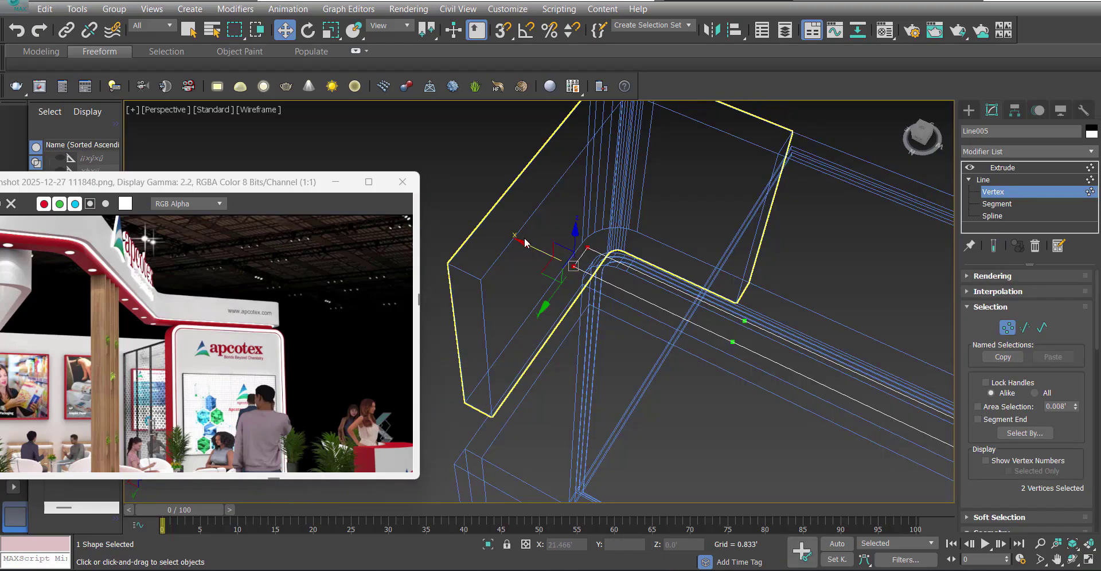
key(F3)
alt+middle_drag(740, 289, 911, 257)
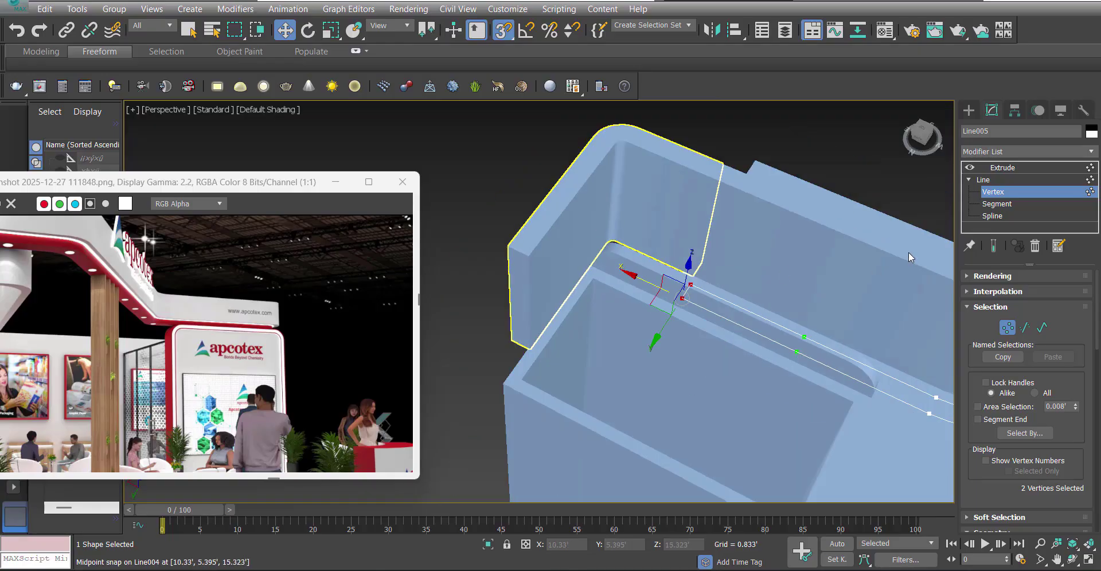
click(1001, 167)
Extend the corner piece's rear end vertices in top view to the back wall's outer edge.
key(t)
key(F3)
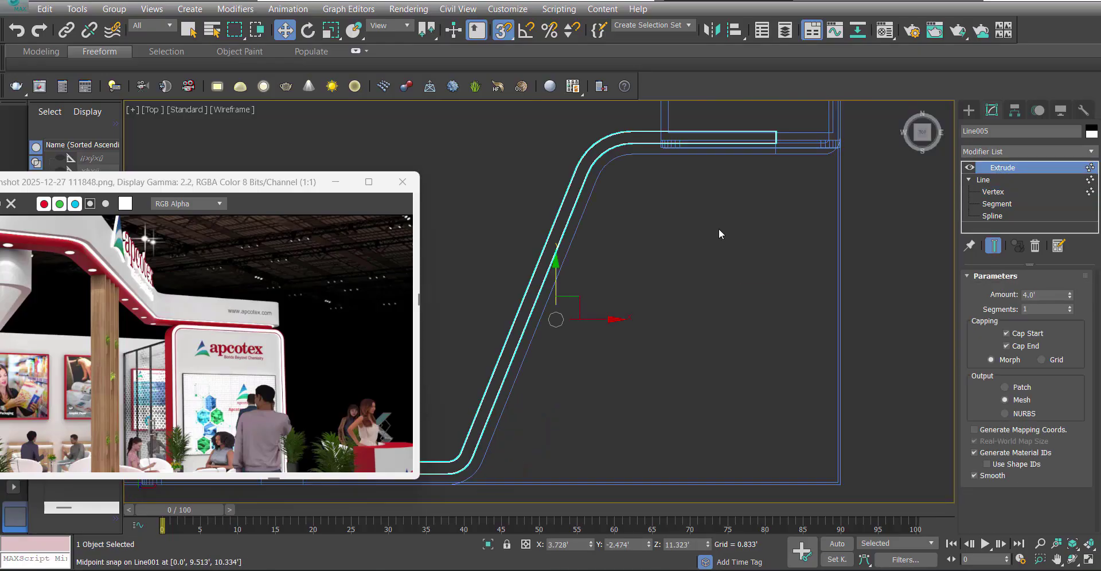
key(F3)
scroll(772, 247, up, 4)
key(s)
click(713, 328)
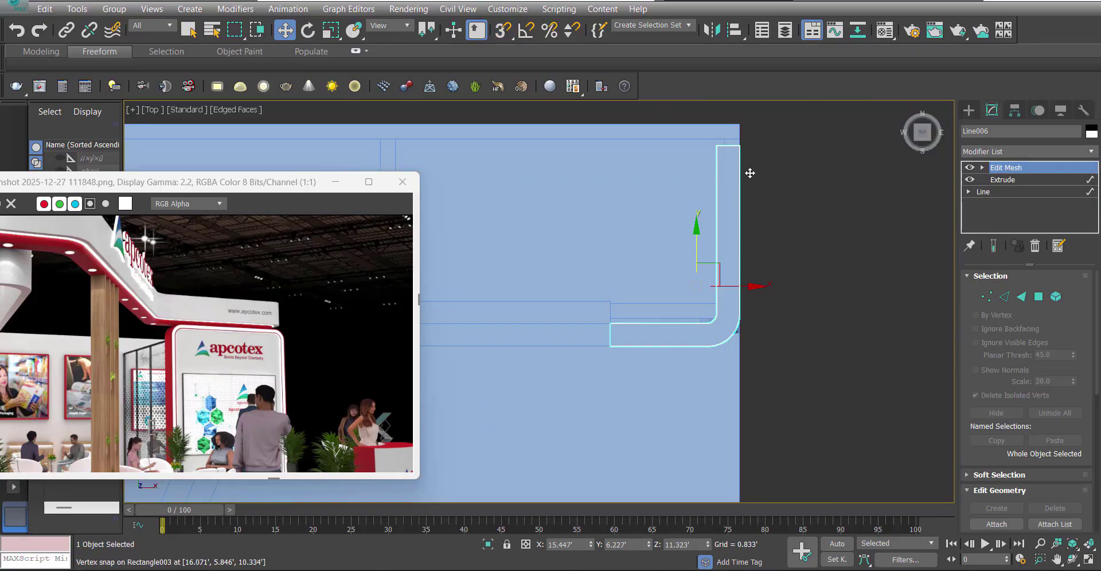
key(1)
drag(710, 136, 750, 161)
middle_drag(726, 148, 720, 235)
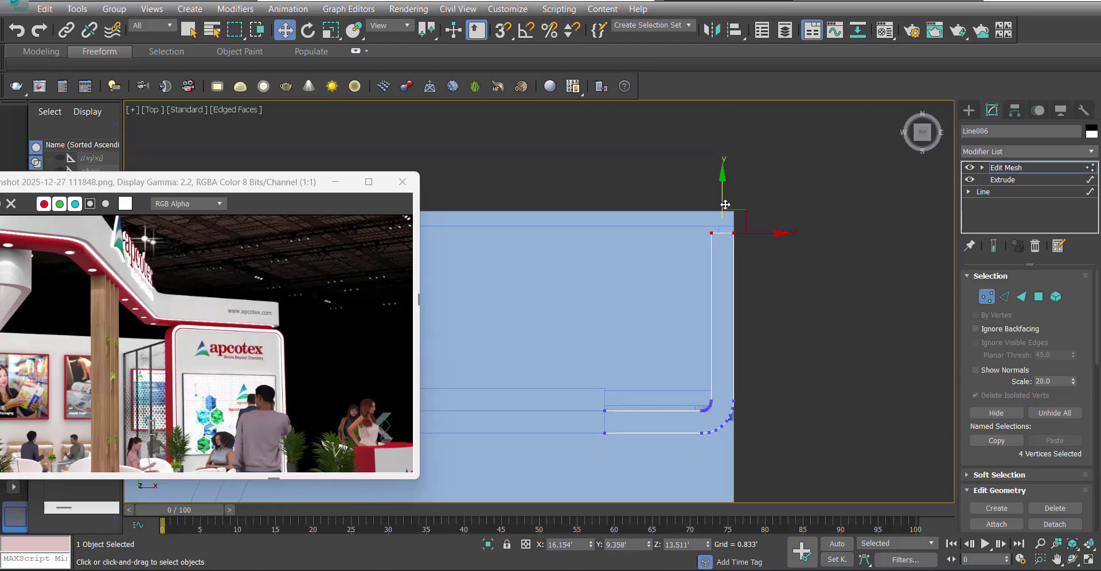
click(1009, 172)
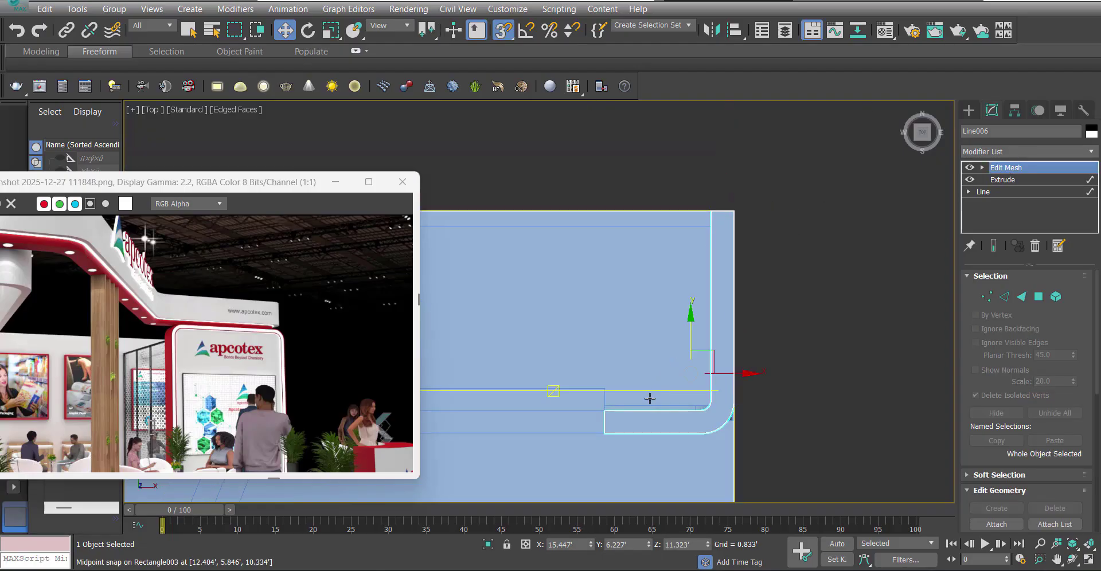
scroll(648, 396, down, 2)
key(s)
Clone the corner piece in place as an independent copy.
mouse_move(725, 363)
middle_down()
mouse_move(706, 394)
mouse_move(653, 389)
mouse_move(549, 411)
mouse_move(878, 298)
mouse_move(728, 376)
mouse_move(698, 342)
mouse_move(740, 338)
mouse_move(733, 324)
mouse_move(714, 360)
middle_up()
key(p)
click(878, 298)
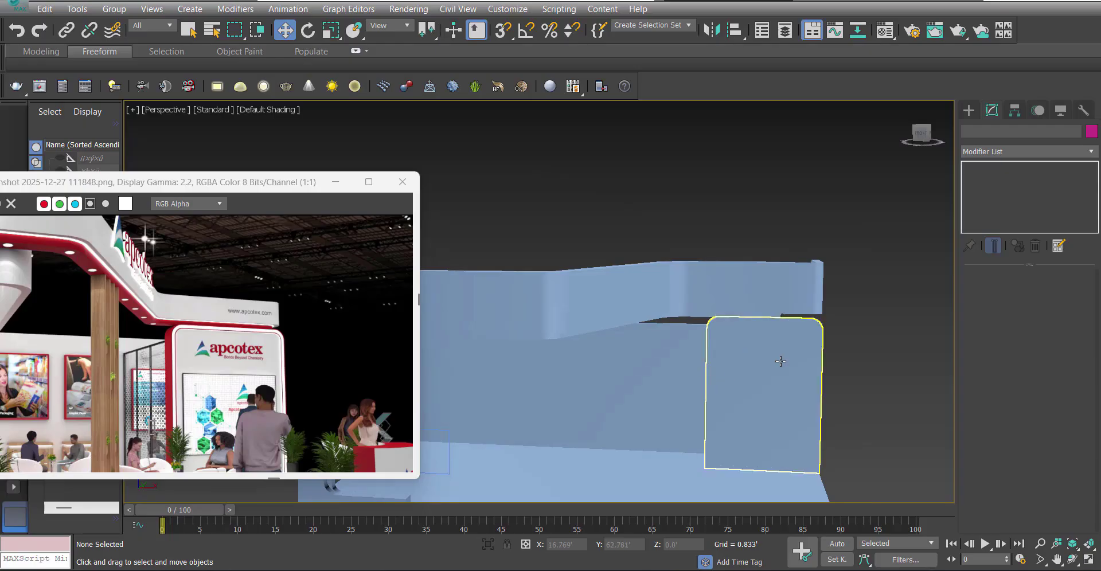
alt+middle_drag(781, 361, 622, 290)
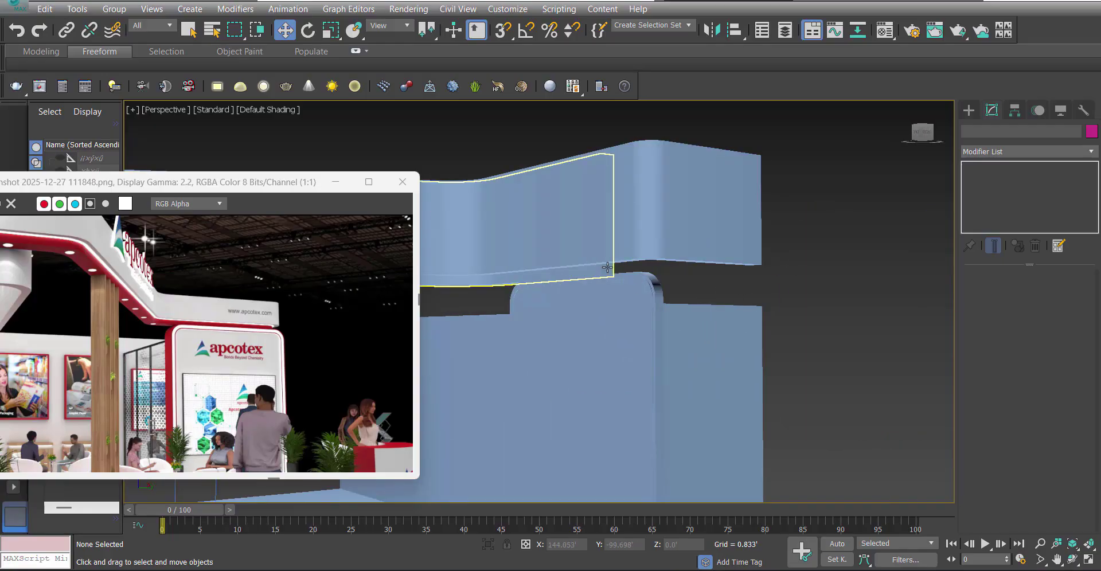
click(607, 267)
key(t)
scroll(761, 330, down, 2)
key(F3)
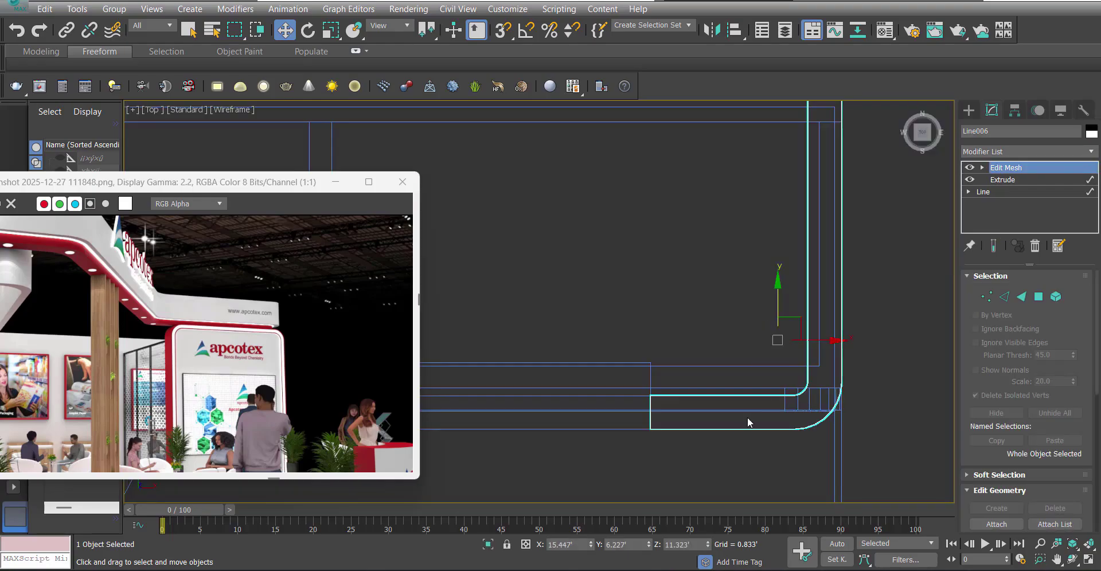
right_click(707, 309)
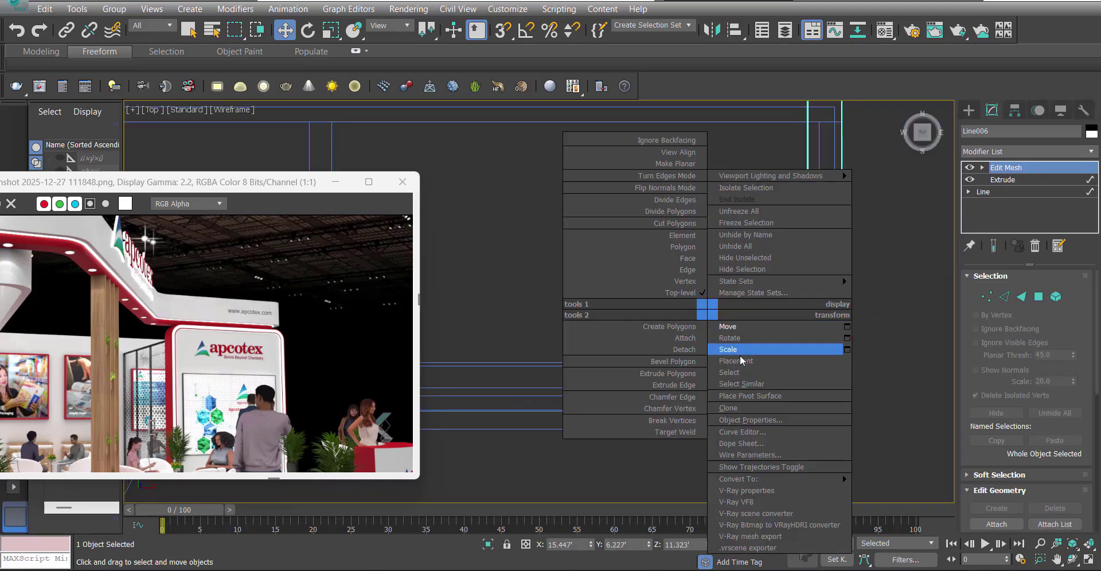
click(736, 408)
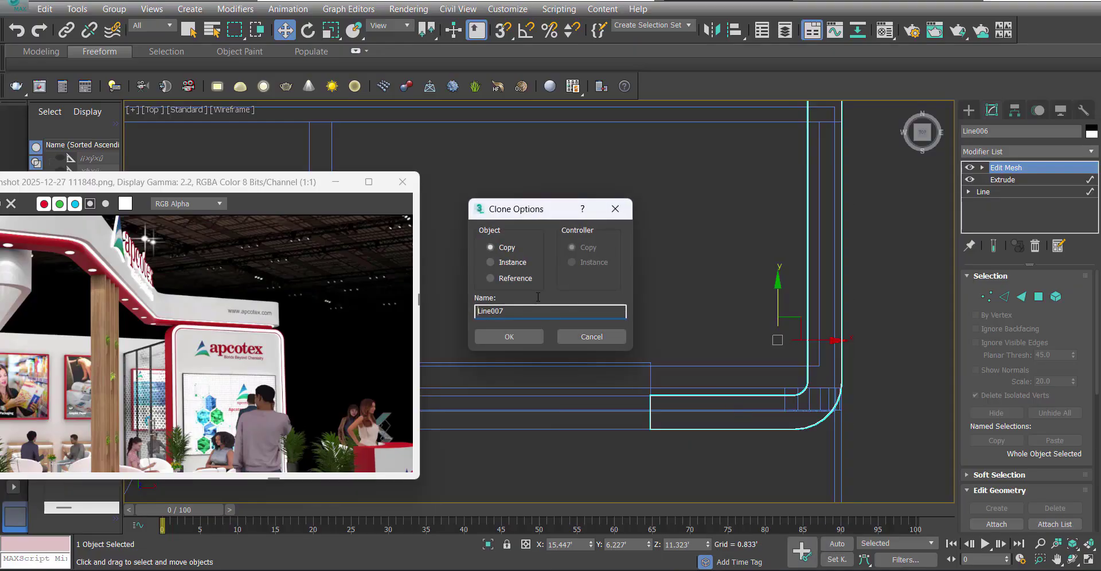
click(525, 341)
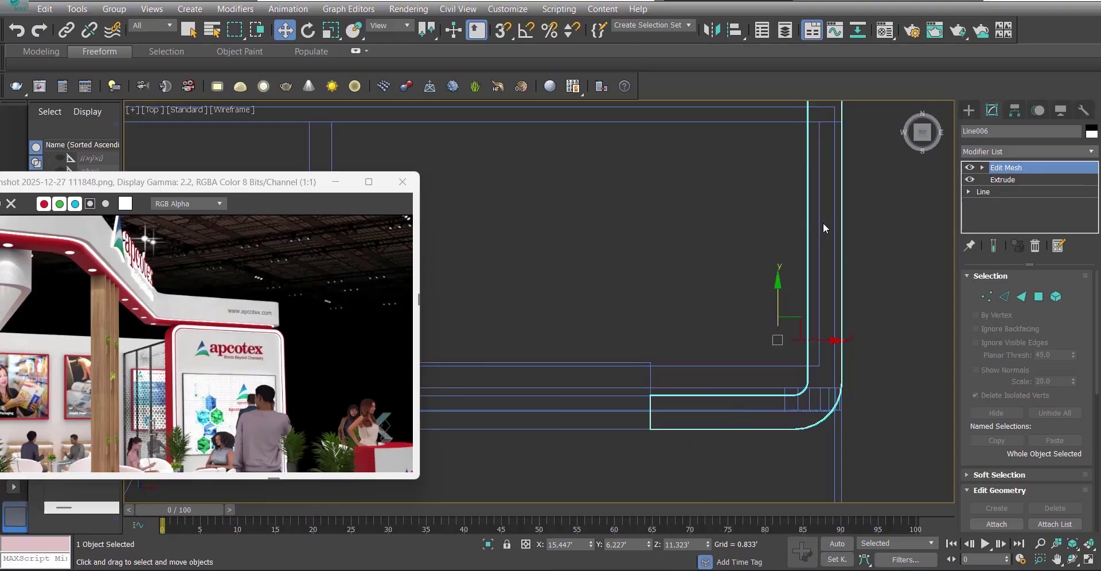
Remove the copy's Edit Mesh modifier and delete its outer and end segments, keeping only the inner path.
click(1037, 246)
click(997, 204)
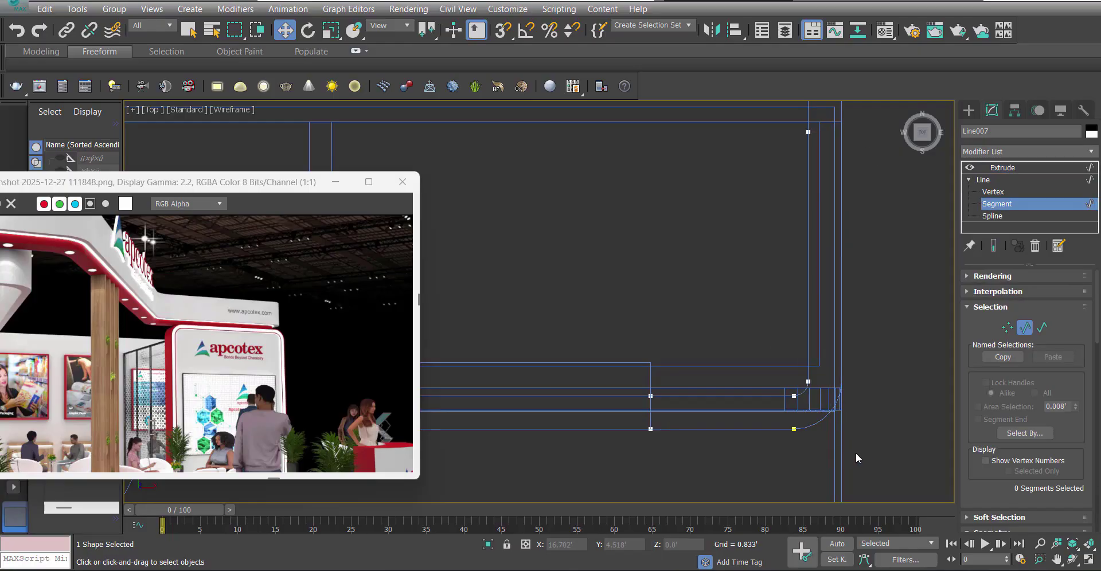
drag(619, 423, 619, 423)
Try to outline the copy's remaining inner path outward, and undo the outline.
click(1068, 215)
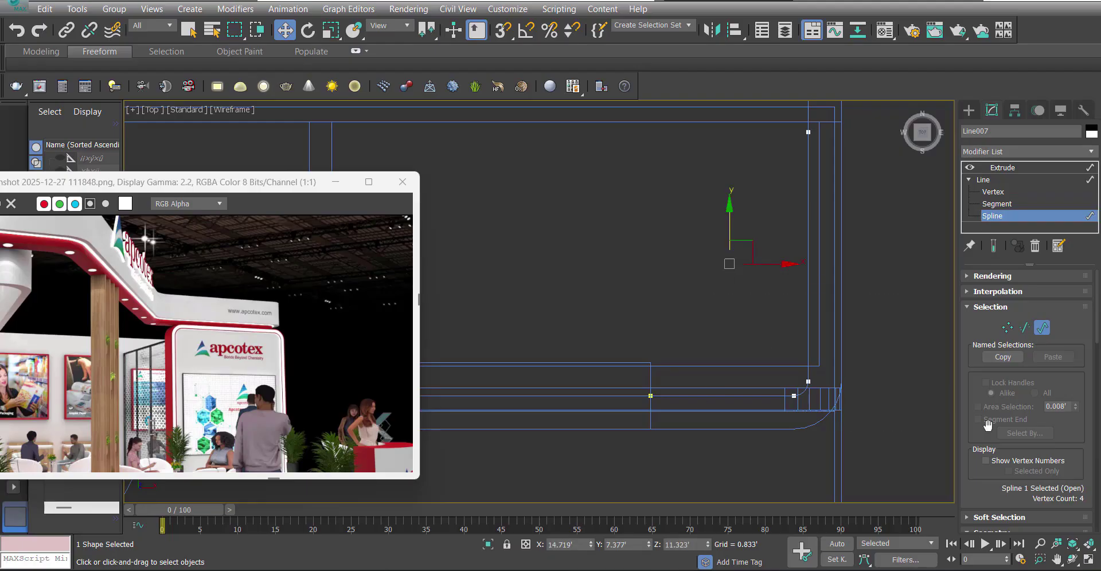
scroll(1044, 459, down, 5)
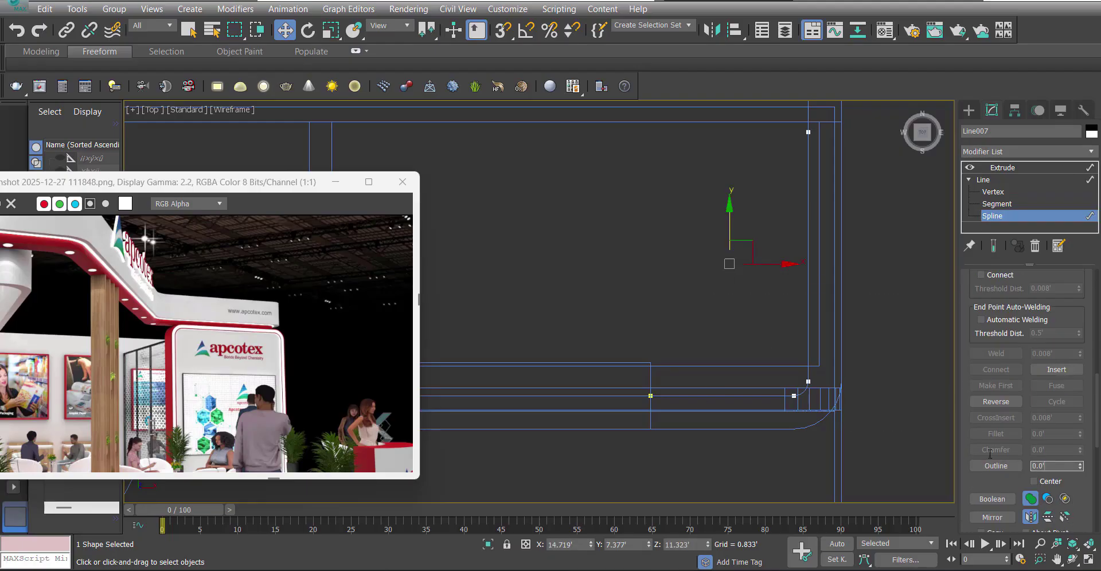
key(Return)
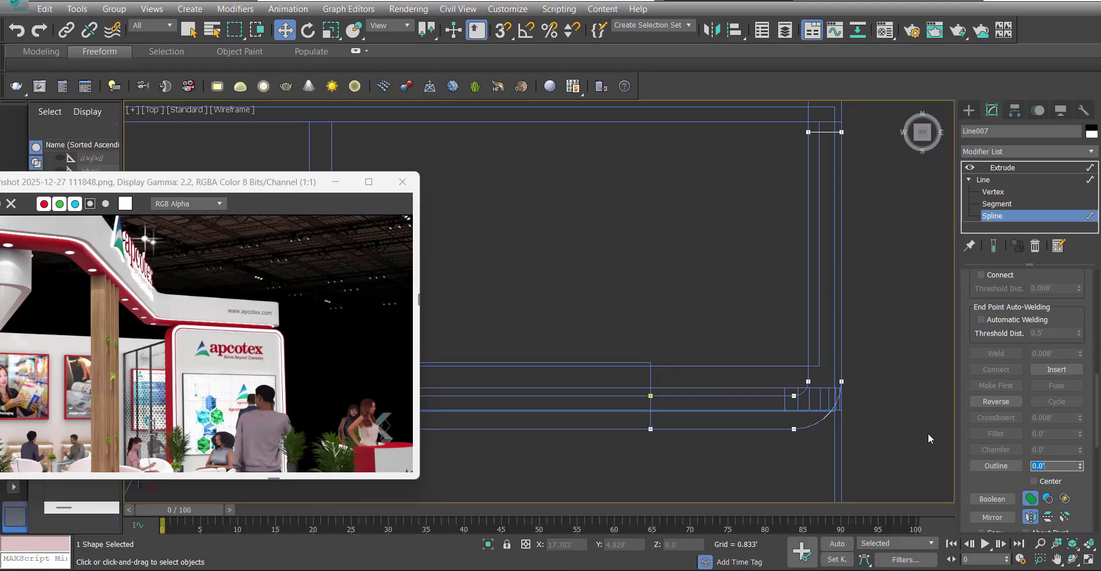
middle_drag(610, 415, 586, 425)
key(ctrl+z)
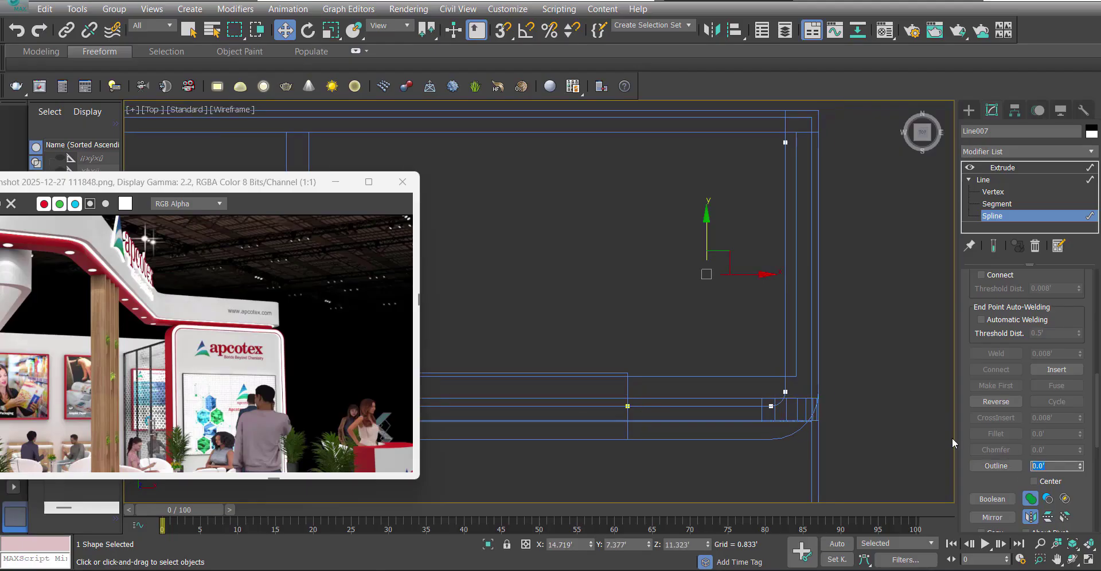
Outline the corner copy's remaining inner path by 0.5' to form a closed strip.
text(.5)
key(Return)
scroll(803, 379, up, 4)
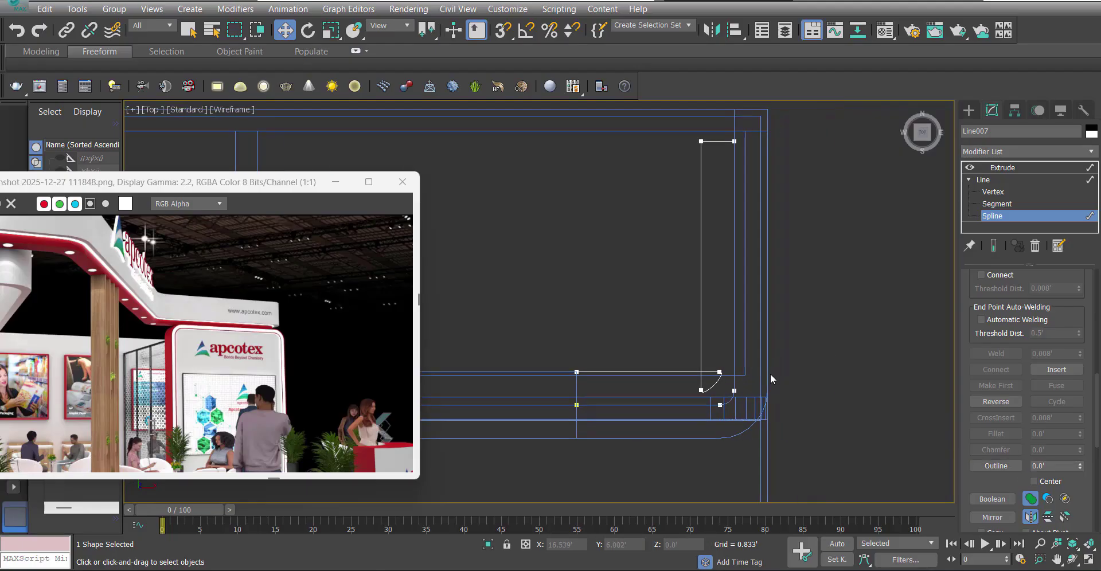
Convert the outline's crossed inner corner vertices to Corner type, snap them into a square corner and fillet it.
key(1)
right_click(647, 403)
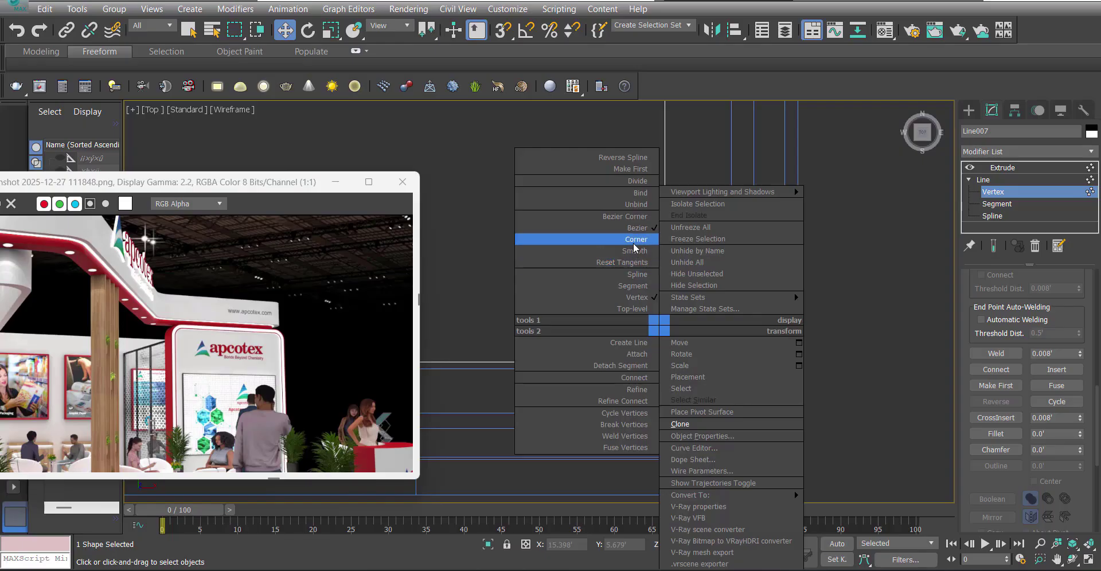
click(573, 238)
drag(722, 377, 720, 366)
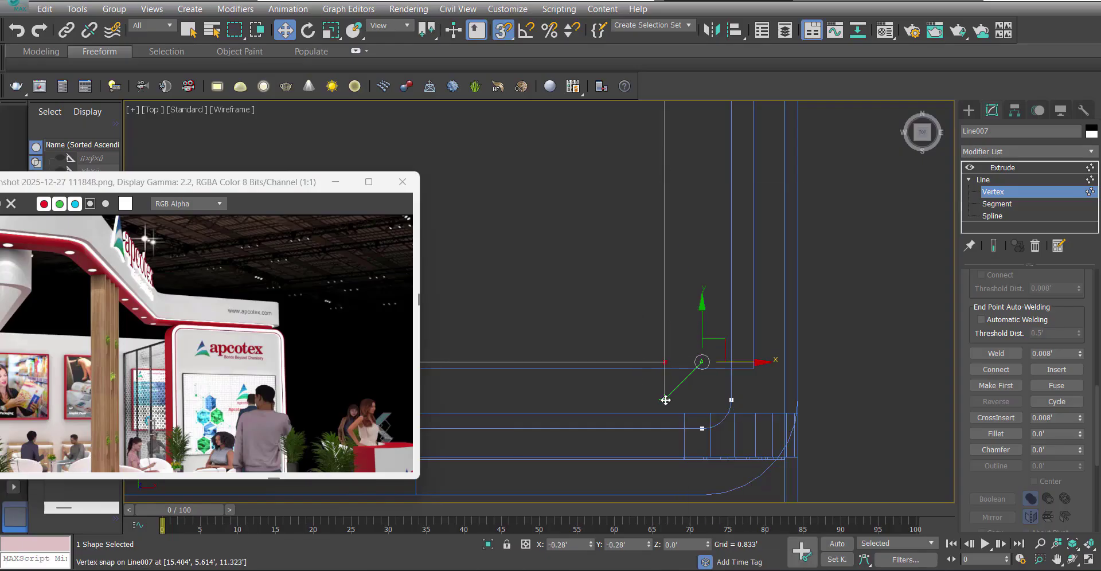
click(638, 400)
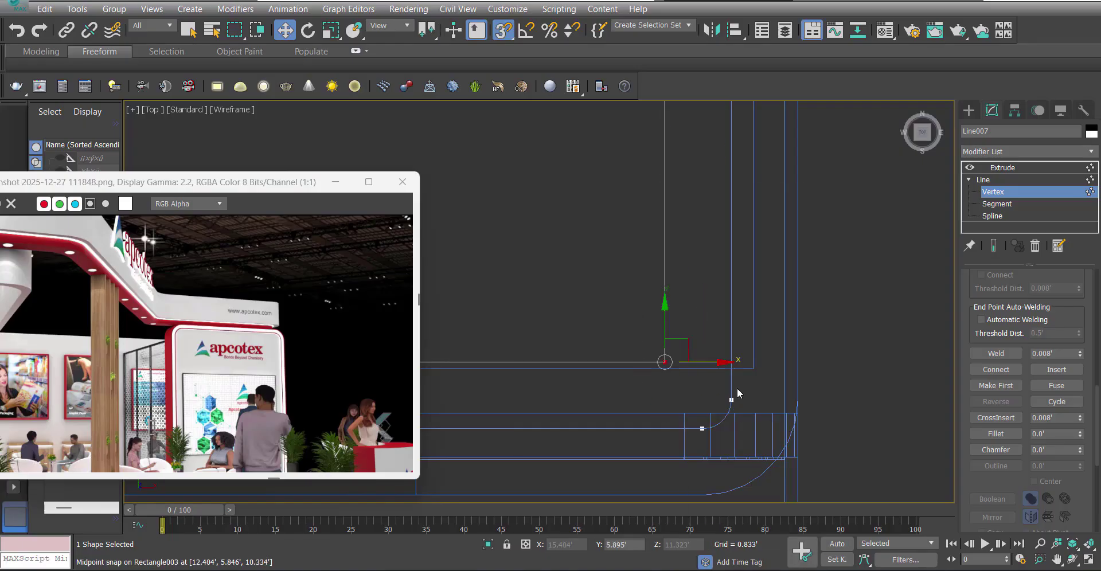
scroll(1008, 439, down, 1)
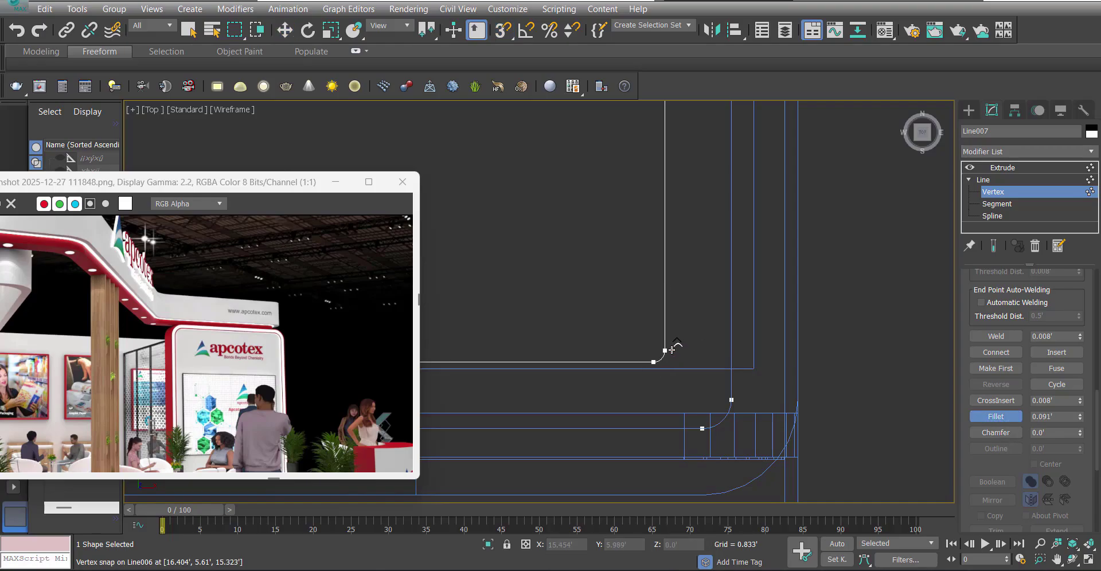
click(996, 168)
Inspect the extruded inner strip beneath the fascia corner in front and perspective views.
scroll(681, 351, down, 5)
key(f)
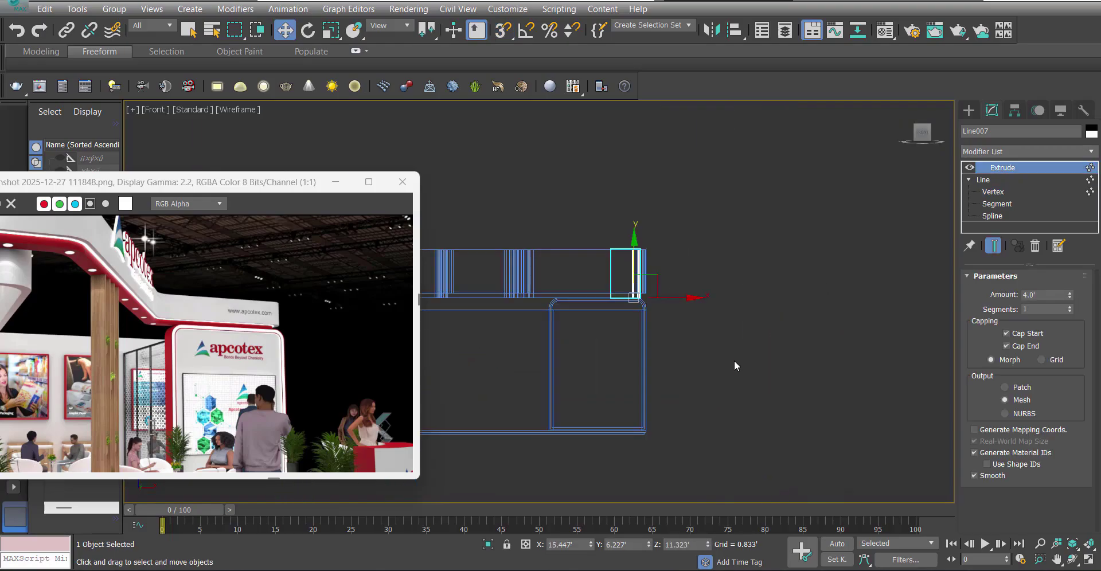
scroll(652, 312, up, 8)
scroll(681, 309, down, 2)
key(p)
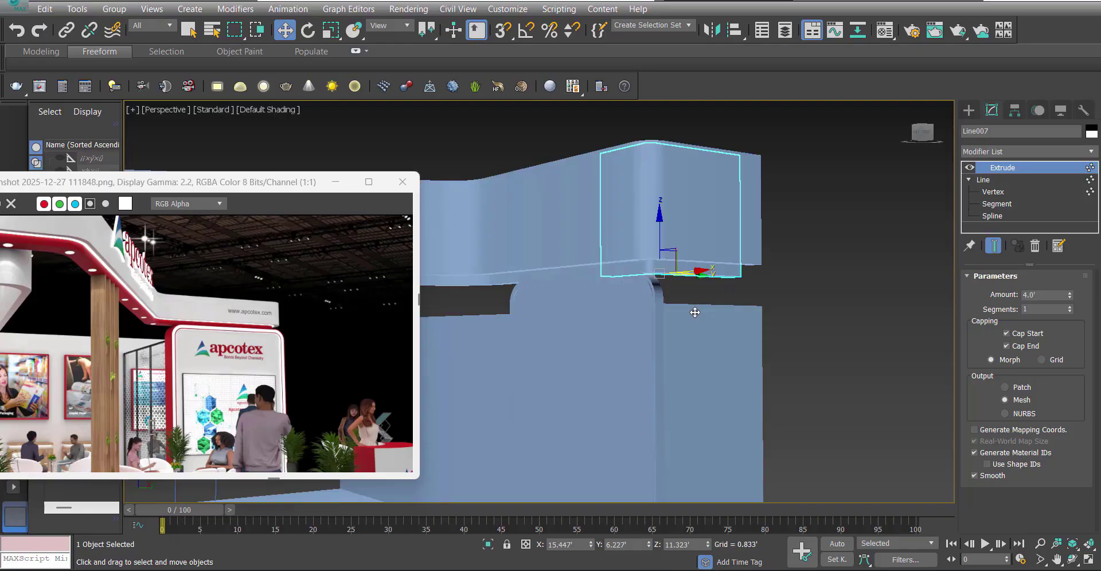
scroll(709, 324, down, 4)
alt+middle_drag(717, 322, 691, 301)
scroll(694, 297, up, 4)
mouse_move(839, 214)
alt+middle_down()
mouse_move(808, 221)
mouse_move(820, 218)
alt+middle_up()
Add an Edit Mesh modifier to the inner strip and snap its rear end vertices to the back wall's outer edge.
click(1029, 156)
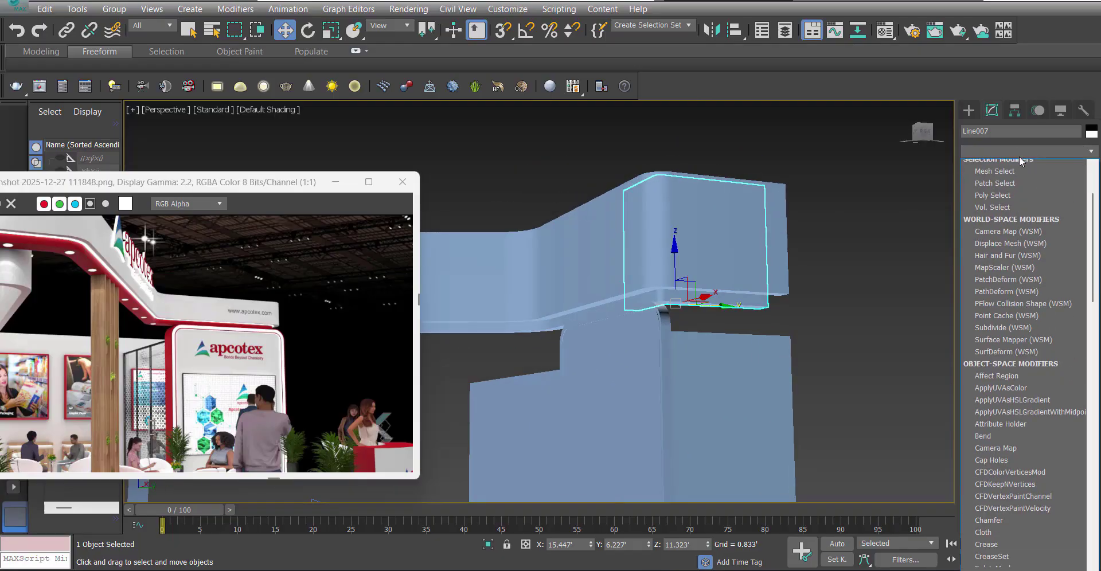
key(e)
key(Return)
key(1)
alt+middle_drag(761, 328, 746, 236)
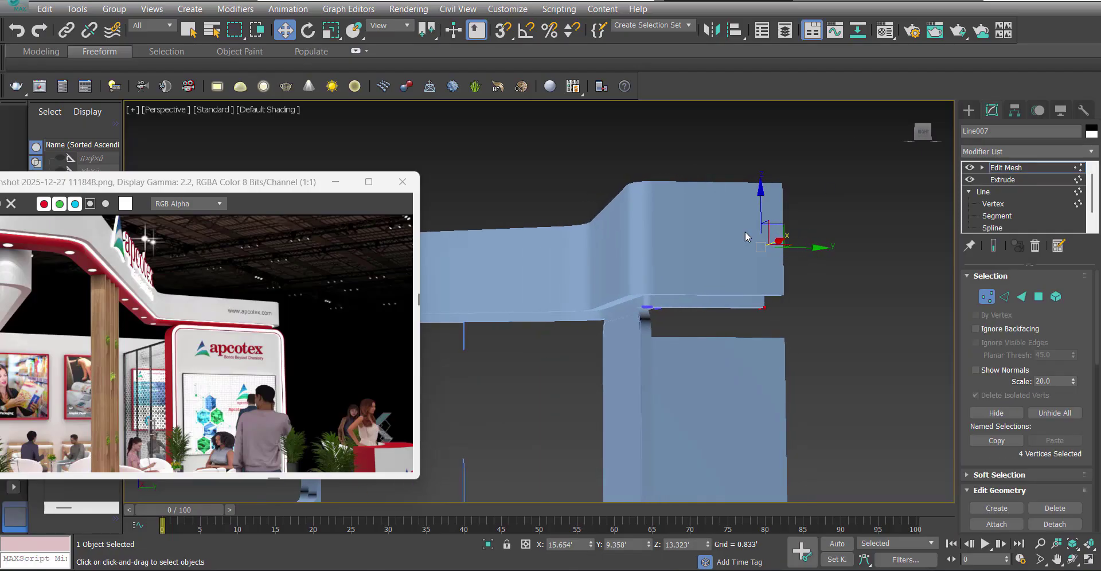
click(503, 31)
drag(777, 298, 790, 338)
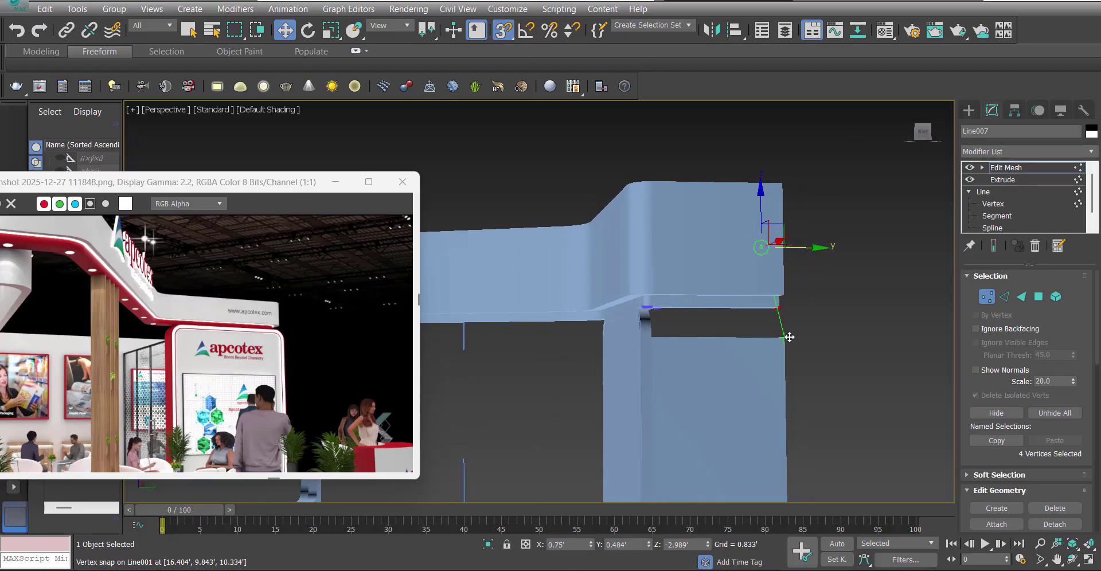
click(1018, 169)
key(s)
click(861, 239)
Examine how the rounded logo panel meets the fascia's underside in perspective and front views.
alt+middle_drag(764, 349, 811, 332)
scroll(811, 333, down, 5)
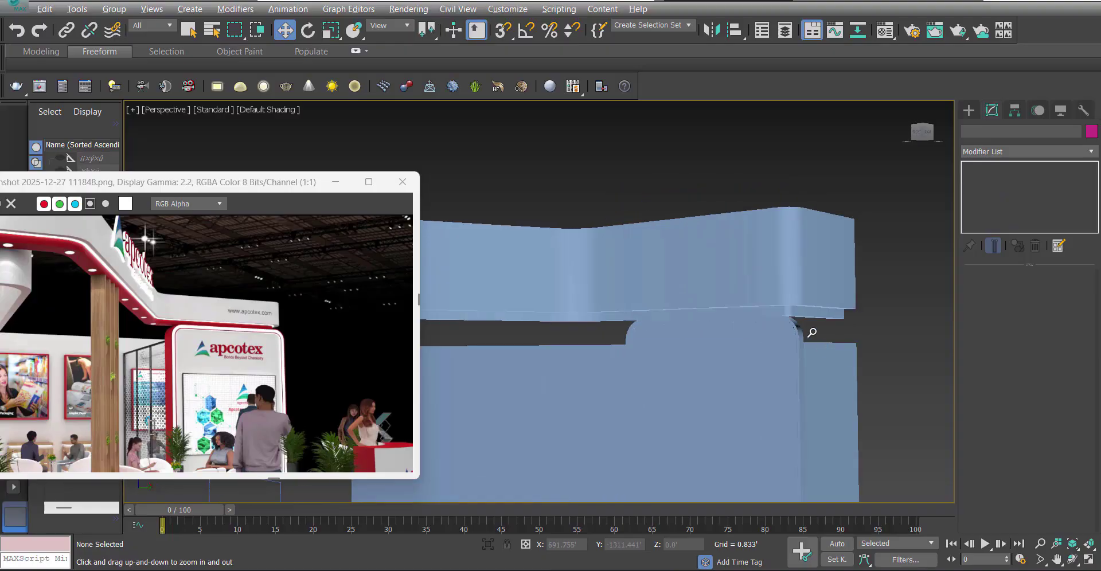
alt+middle_drag(913, 331, 851, 257)
scroll(759, 252, up, 10)
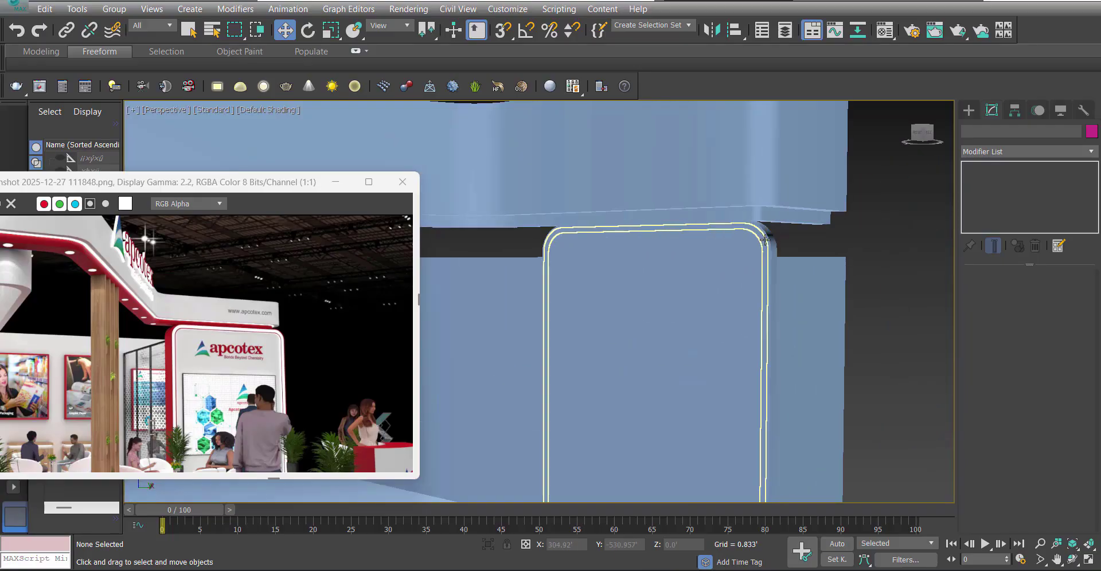
click(759, 252)
key(f)
key(F3)
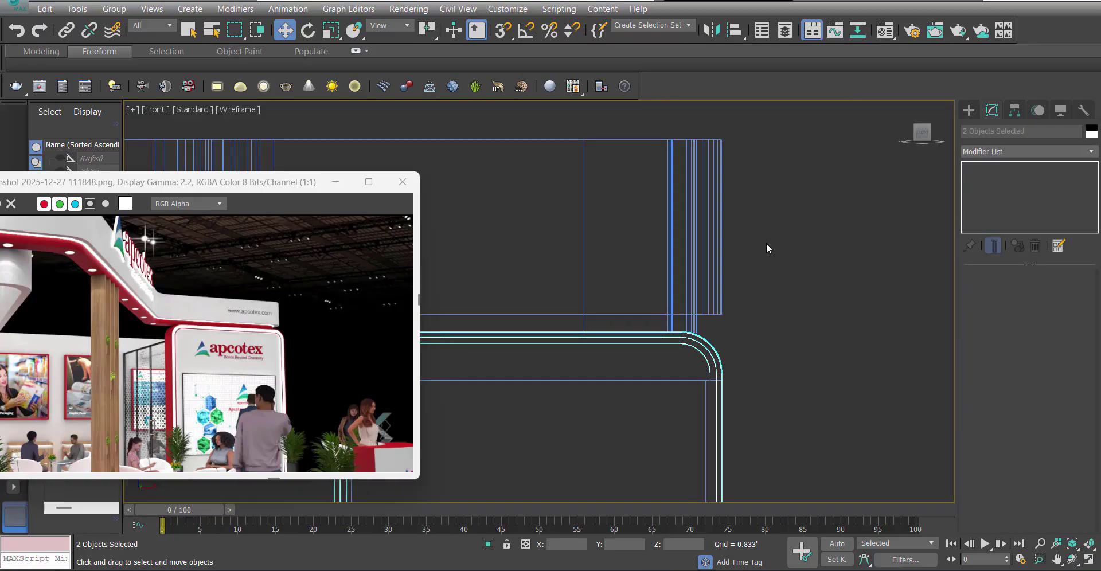
key(F3)
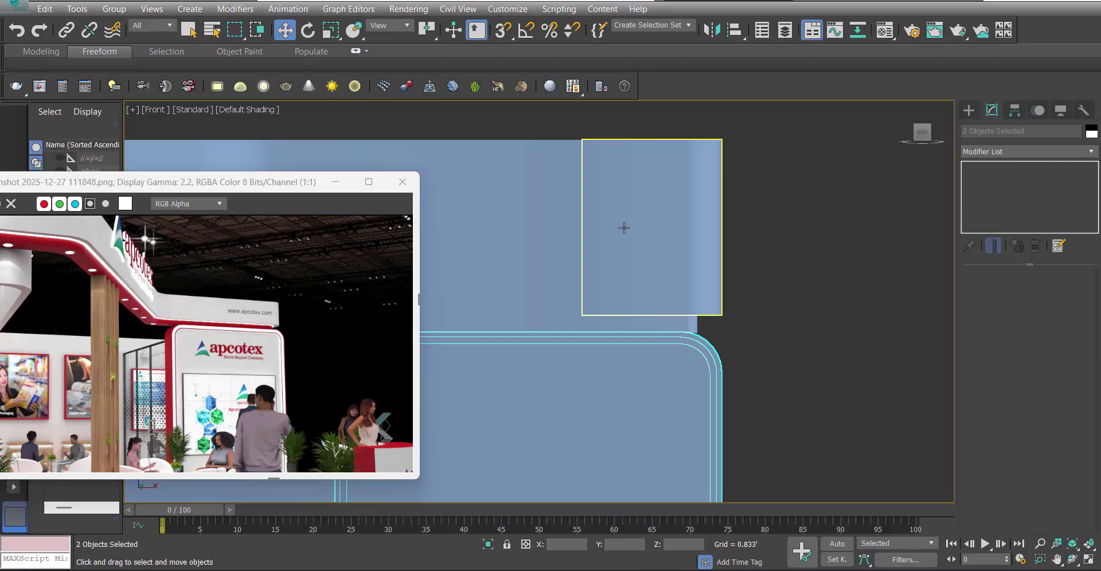
scroll(624, 228, down, 6)
key(F3)
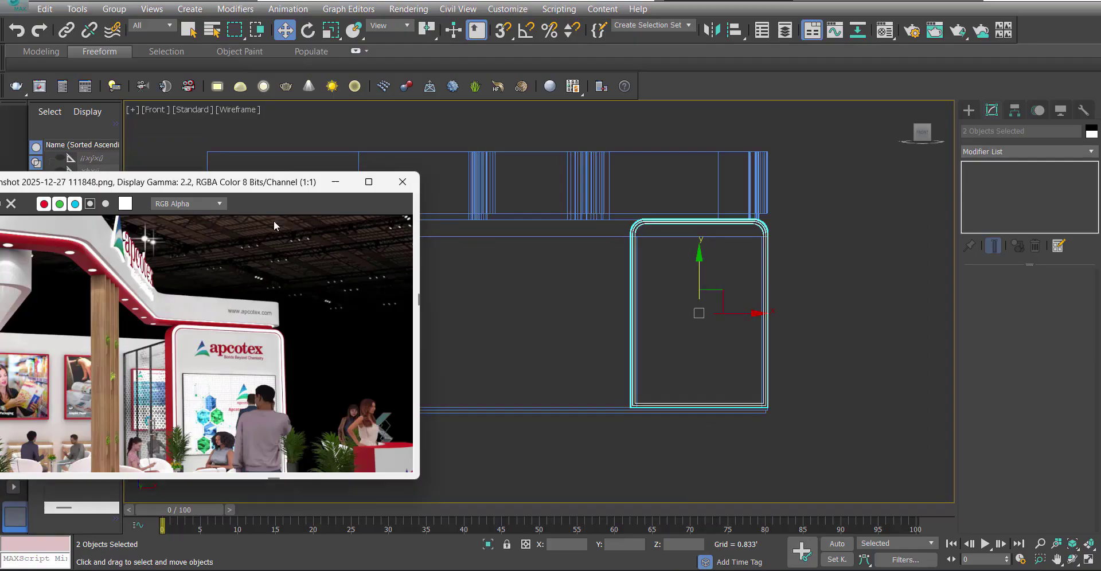
Move the reference image aside and snap the rounded panel's top vertices down to the back wall's top edge.
drag(305, 182, 151, 465)
scroll(643, 284, up, 3)
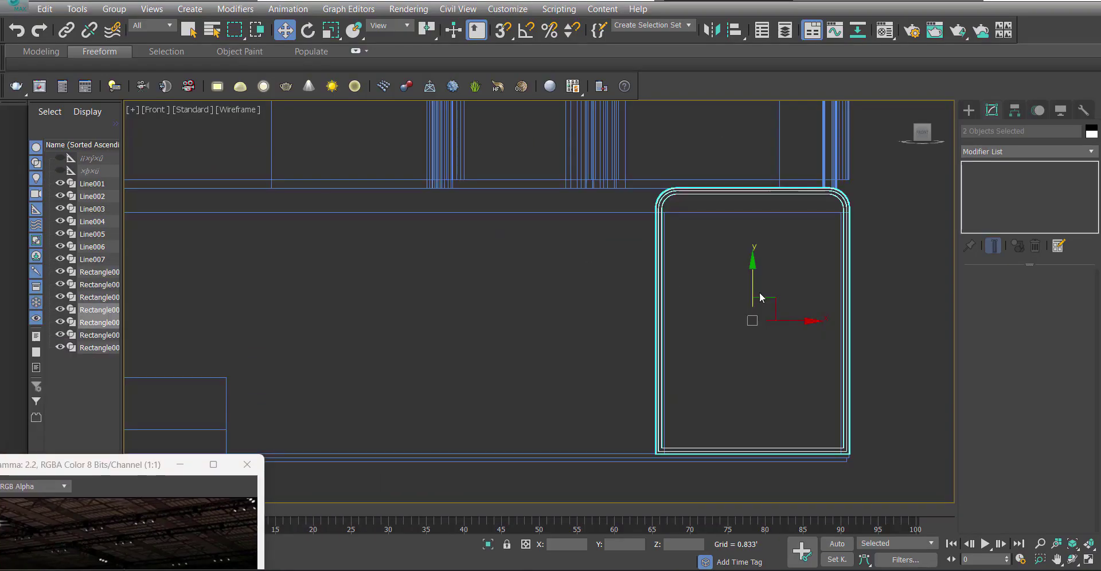
click(660, 196)
scroll(662, 194, up, 4)
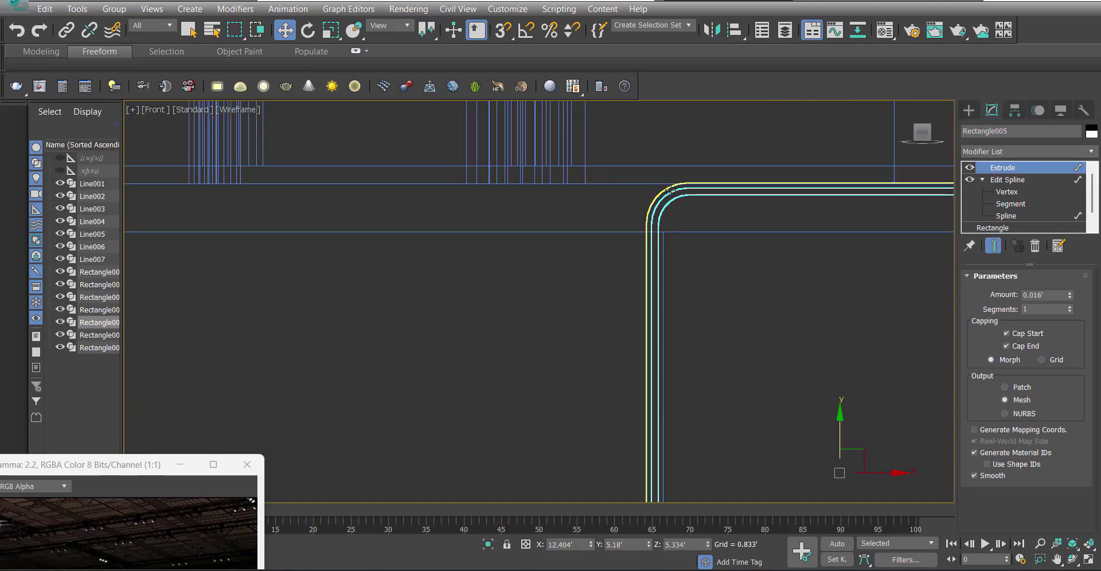
click(982, 181)
click(1025, 193)
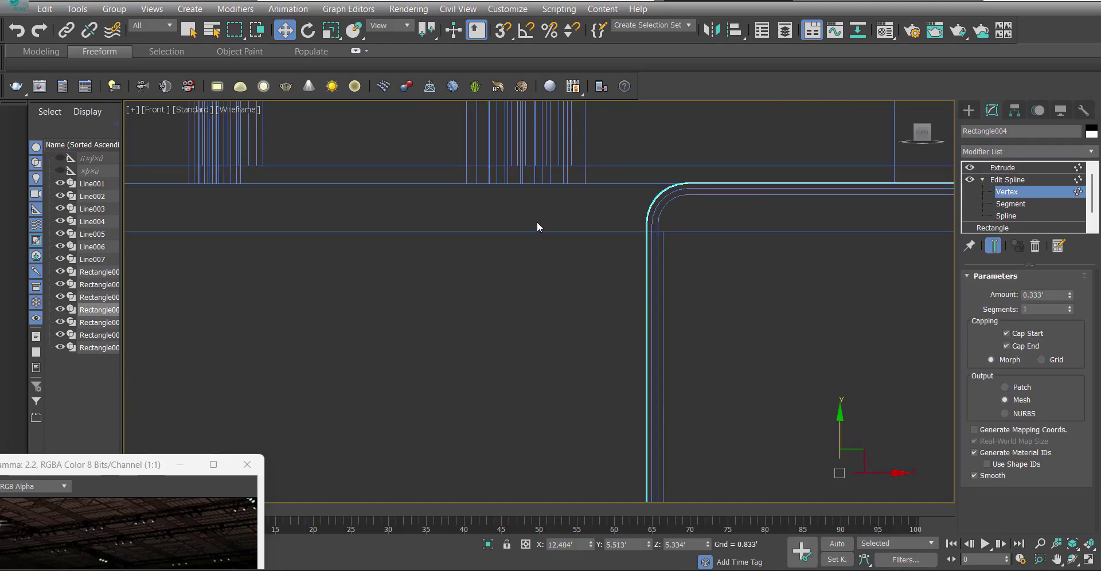
scroll(537, 227, down, 3)
scroll(484, 173, down, 2)
drag(484, 173, 906, 271)
scroll(774, 178, up, 3)
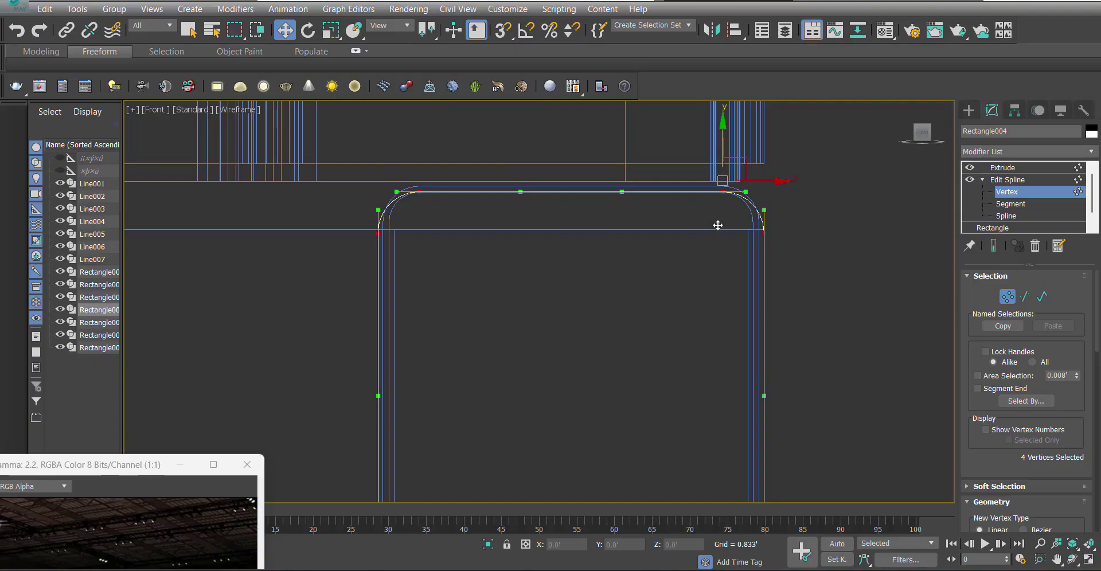
key(s)
drag(718, 225, 738, 229)
click(1037, 169)
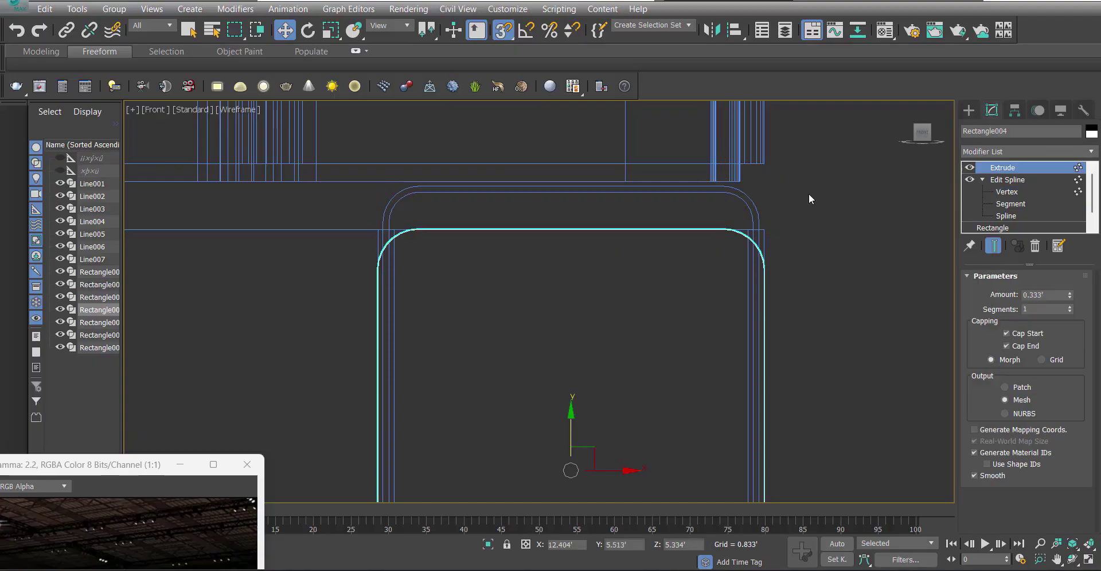
Lower the top vertices of the panel's thin inner trim by the same snapped distance as the rounded panel.
click(808, 196)
click(743, 202)
click(1013, 193)
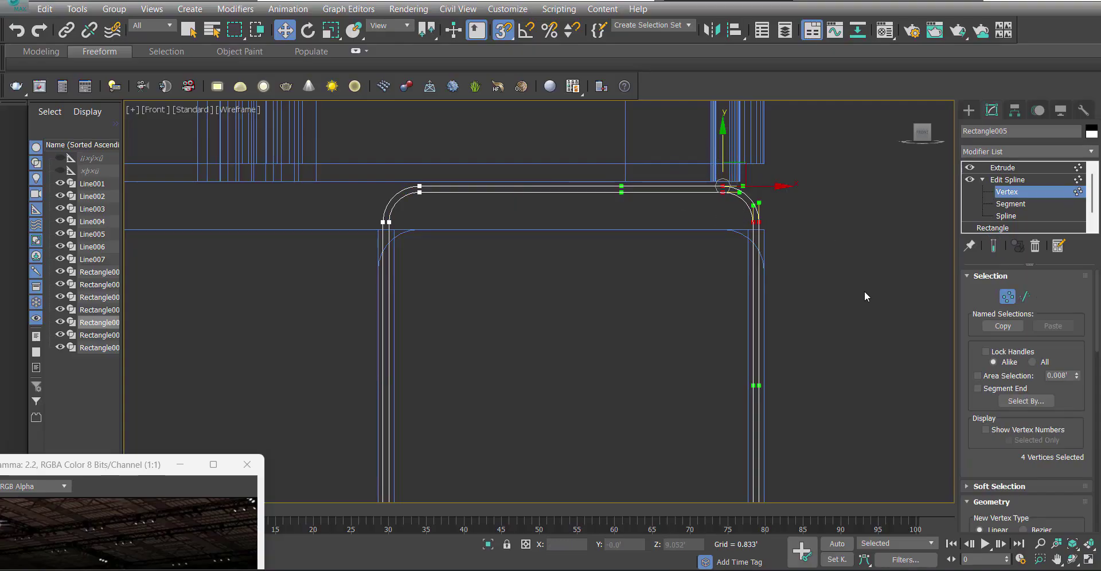
key(s)
drag(722, 163, 724, 200)
click(1016, 170)
click(696, 208)
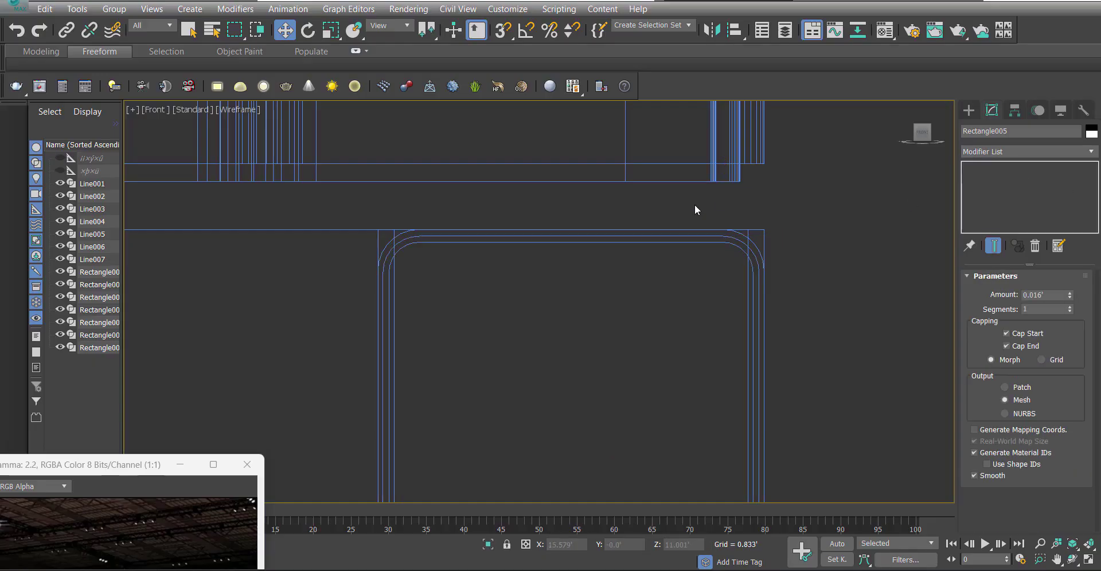
Select all the fascia pieces, Line002 to Line007, and snap them vertically down onto the back wall's top edge.
scroll(711, 218, down, 6)
drag(791, 217, 631, 197)
drag(369, 92, 370, 96)
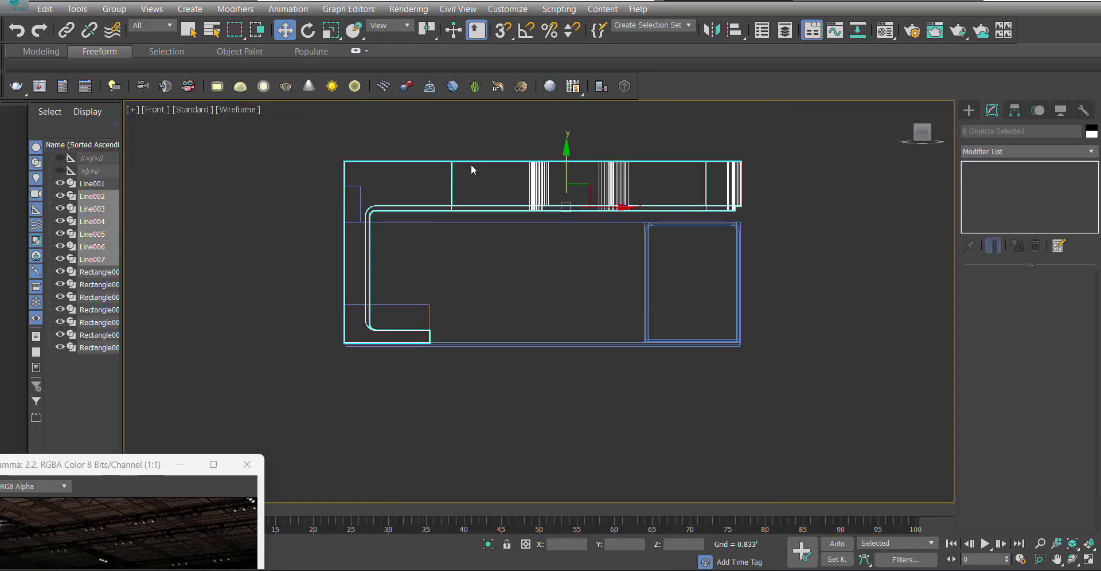
scroll(574, 184, up, 4)
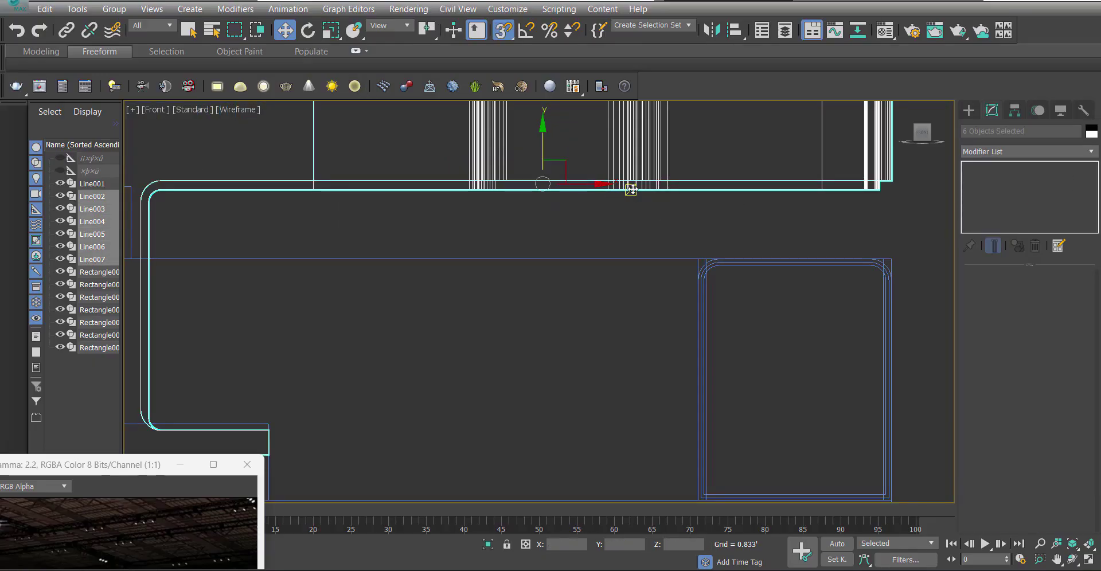
drag(632, 190, 701, 257)
key(s)
scroll(794, 222, down, 4)
click(509, 160)
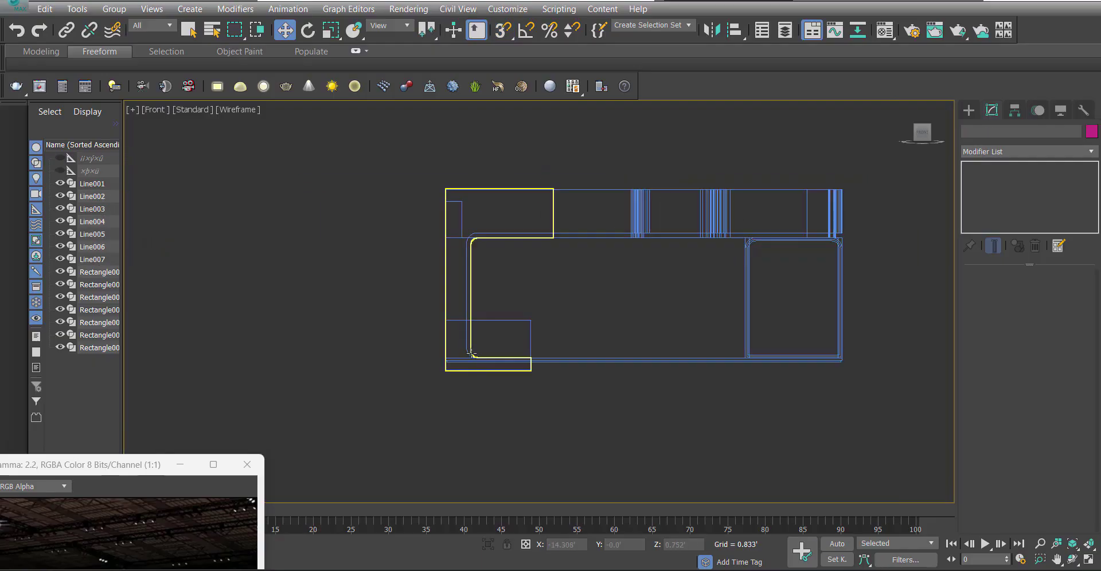
Raise the bottom foot vertices of the C-shaped piece Line003 to the platform's top surface with vertex snapping.
click(471, 352)
scroll(459, 354, up, 5)
key(1)
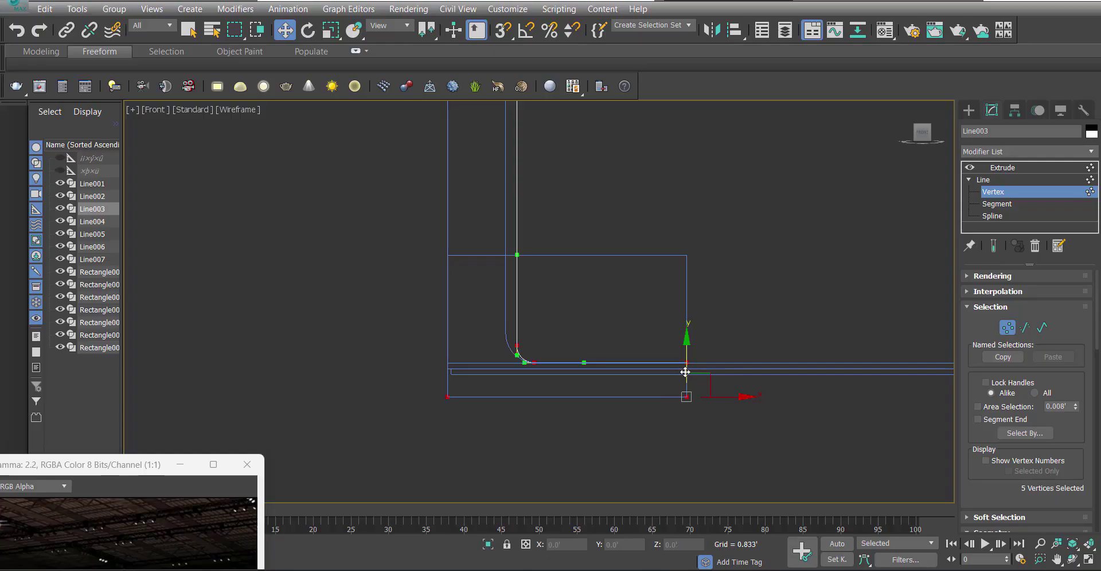
key(s)
drag(685, 373, 439, 364)
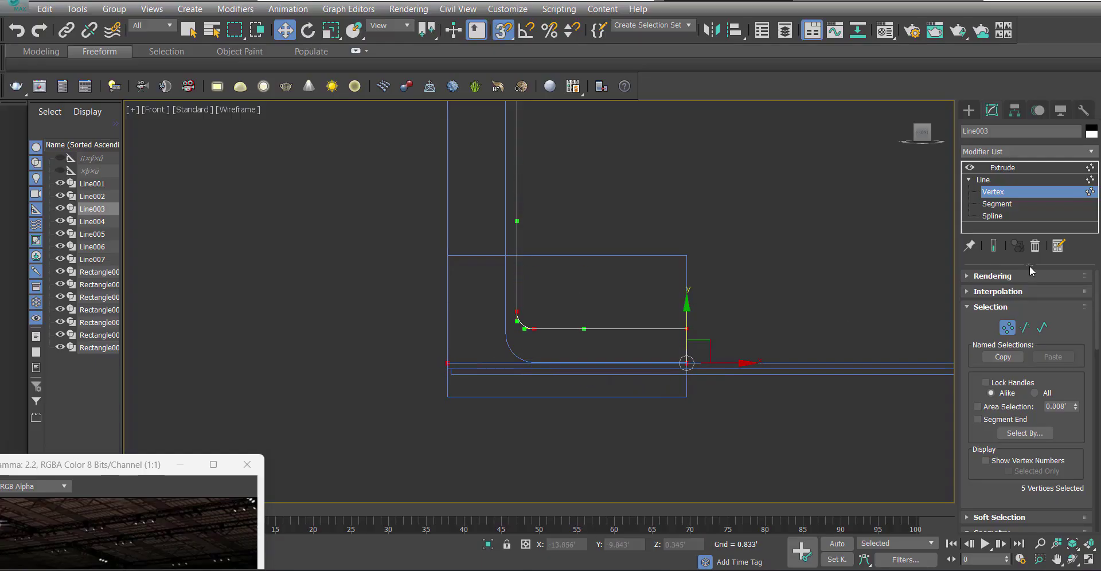
click(995, 168)
Raise the bottom foot vertices of the C-shaped piece Line002 to the same platform level.
click(483, 397)
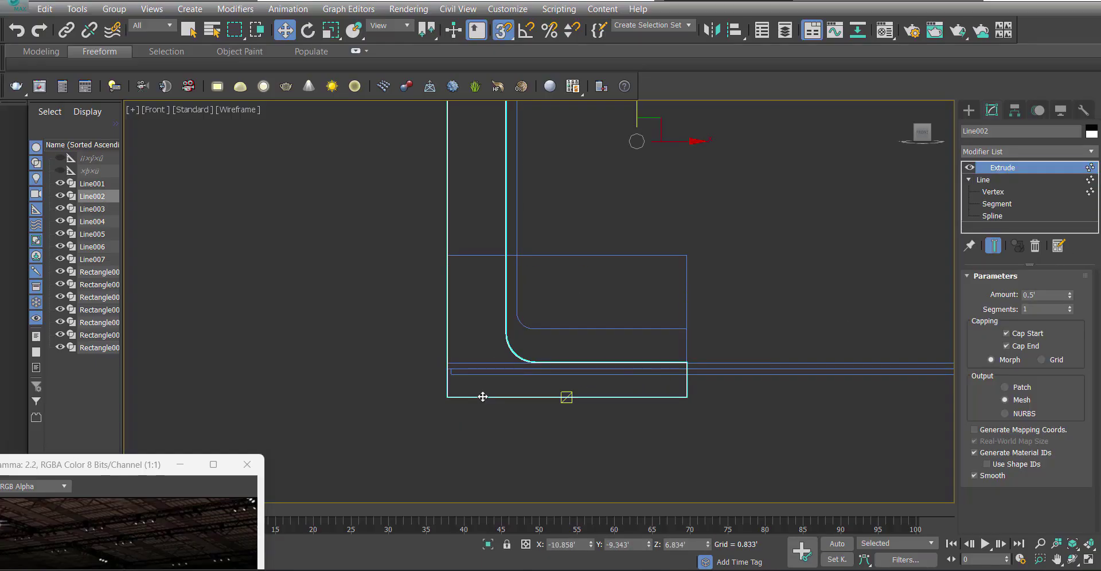
key(1)
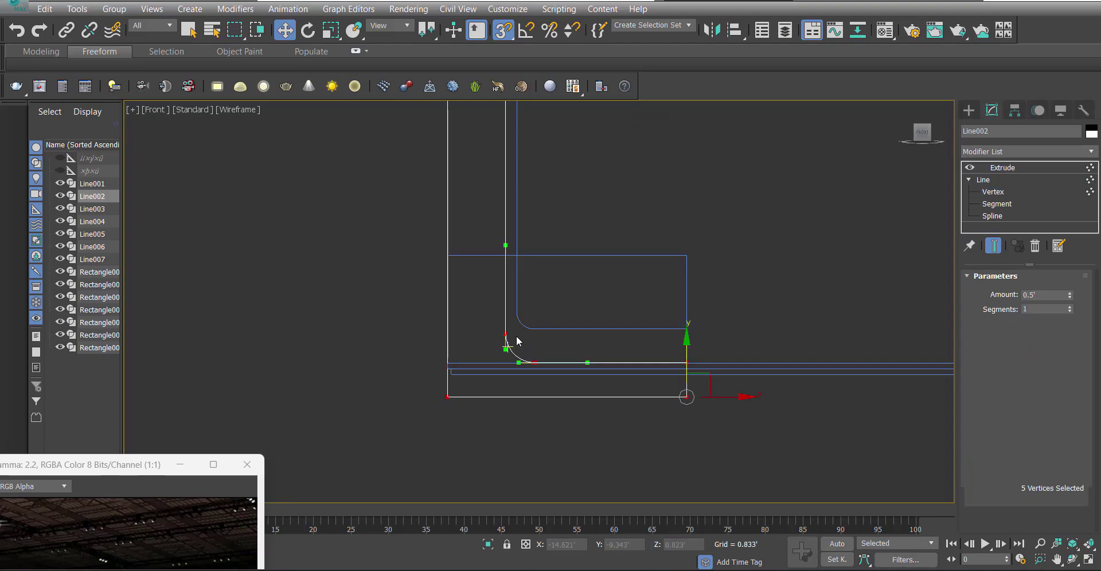
drag(688, 369, 688, 363)
click(1003, 168)
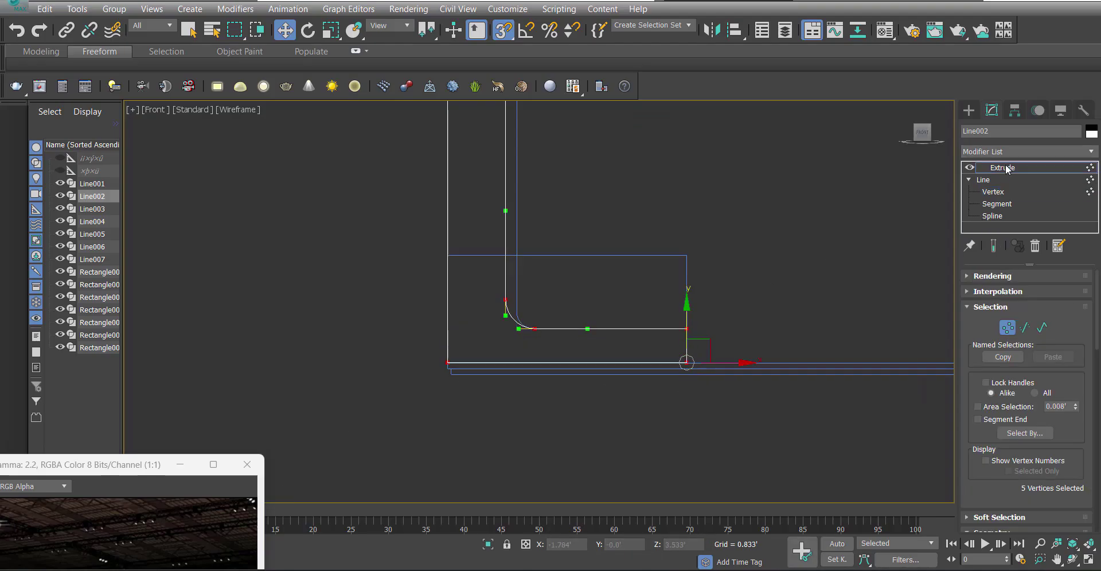
Inspect the lowered fascia and its joint with the rounded panel and walls in shaded perspective.
scroll(555, 389, down, 1)
key(p)
scroll(525, 388, down, 5)
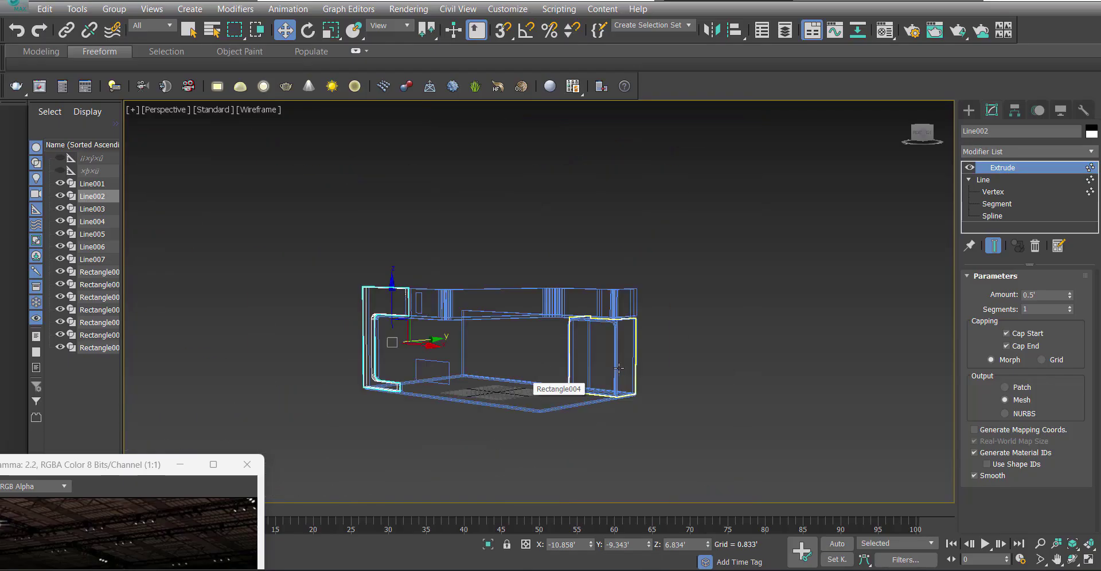
click(528, 345)
key(F3)
alt+middle_drag(466, 361, 717, 315)
scroll(499, 344, up, 5)
click(787, 305)
scroll(780, 315, up, 5)
scroll(792, 313, down, 3)
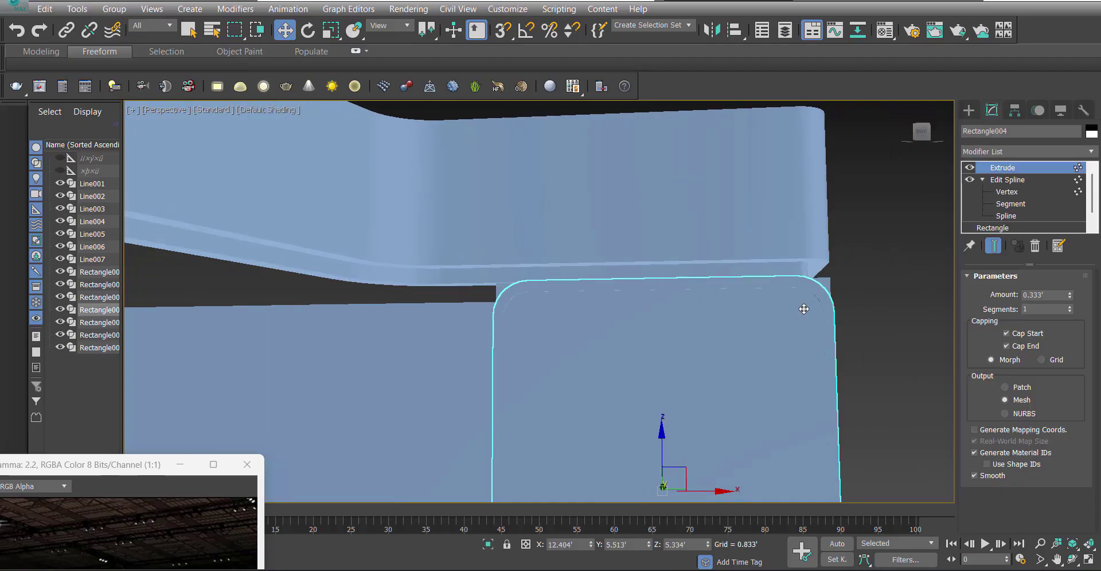
alt+middle_drag(803, 307, 432, 219)
scroll(622, 258, down, 2)
alt+middle_drag(622, 258, 794, 242)
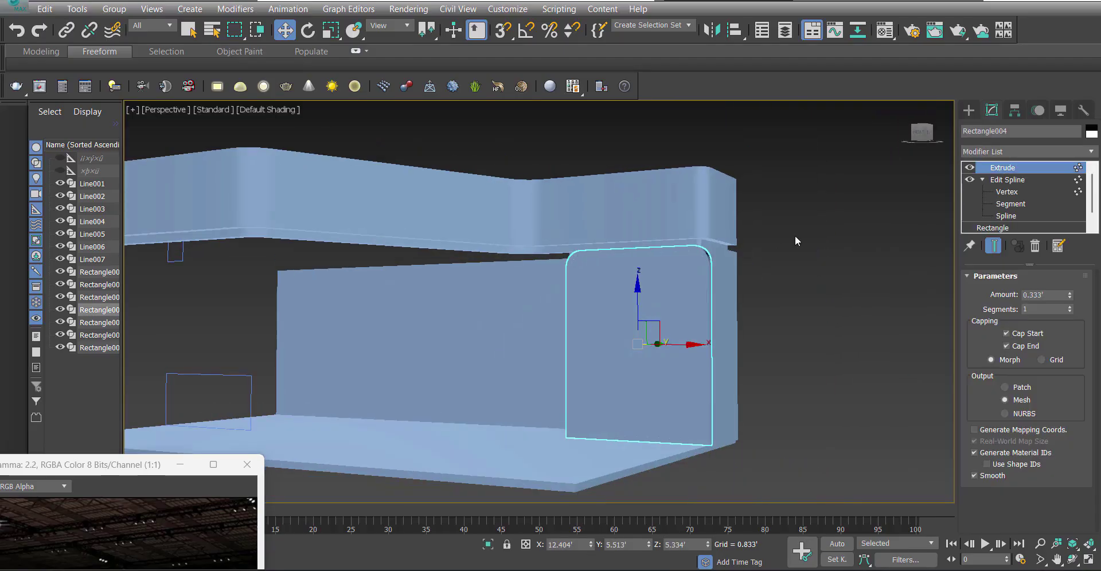
scroll(794, 241, down, 3)
scroll(730, 283, up, 5)
alt+middle_drag(730, 282, 827, 305)
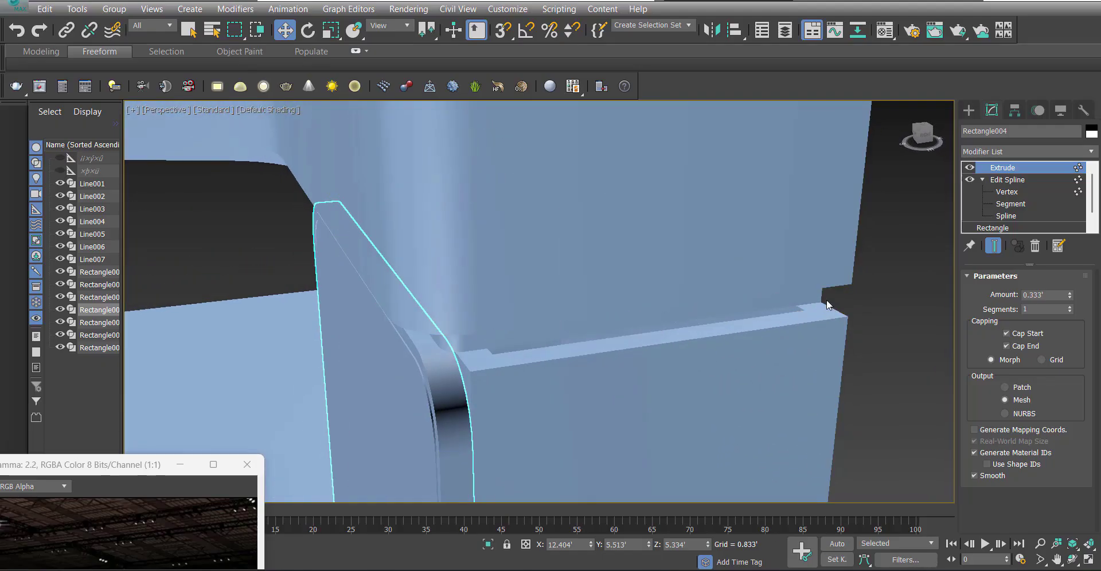
Draw a rectangle with vertex snapping in the top view, filling the back corner at the outer end of fascia pieces Line006 and Line007.
click(819, 294)
ctrl+click(840, 272)
key(t)
scroll(622, 140, up, 5)
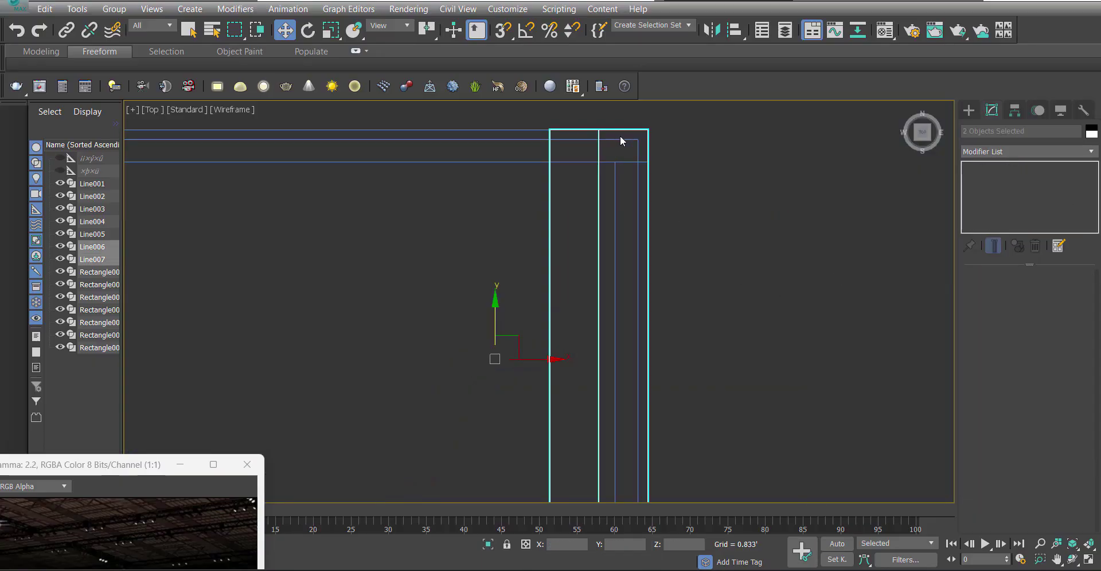
text(xrec)
key(Return)
key(s)
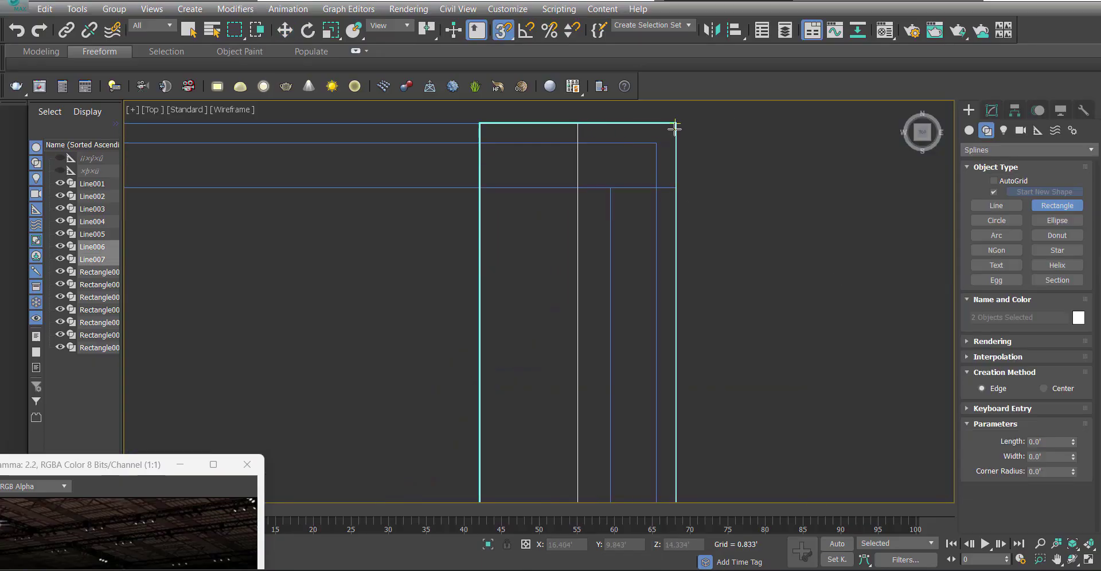
drag(676, 123, 573, 186)
drag(580, 132, 672, 195)
key(ctrl+z)
key(w)
Extrude the corner rectangle 0.333' and snap it vertically down onto the top edge of the rounded panel in the front view.
click(992, 110)
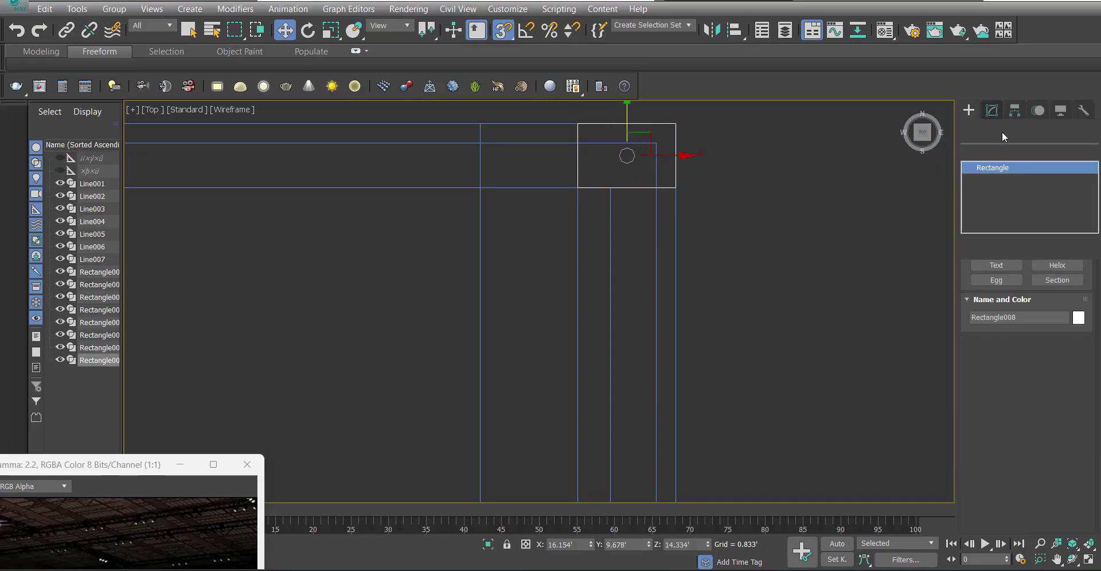
click(1010, 152)
scroll(1010, 153, down, 5)
click(1008, 162)
key(f)
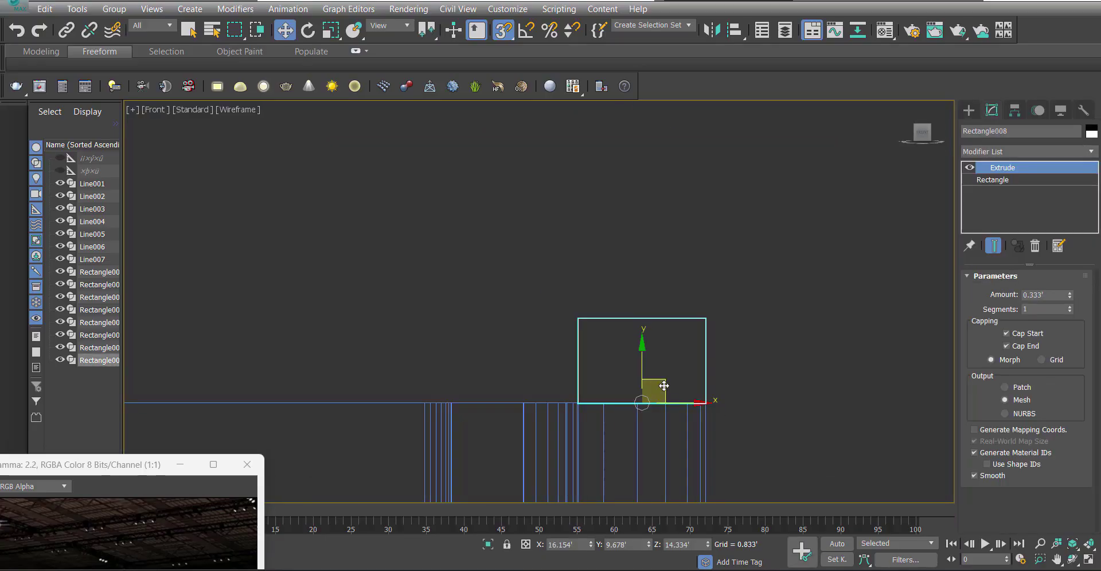
scroll(648, 365, down, 3)
drag(649, 364, 665, 431)
Set the corner block's extrusion amount to 0.417'.
scroll(661, 456, up, 8)
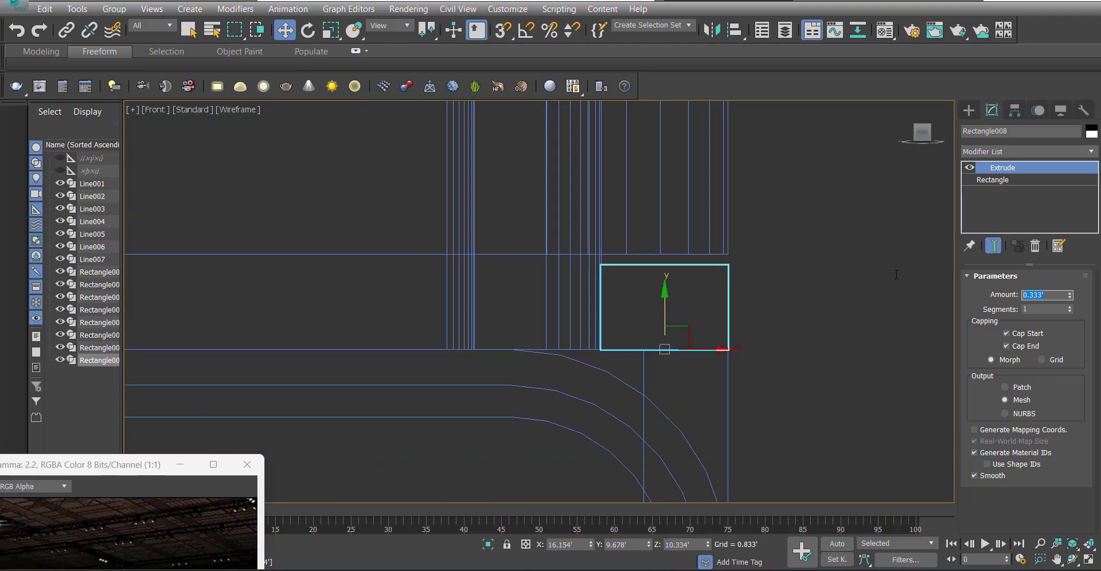
text(0.5)
key(Return)
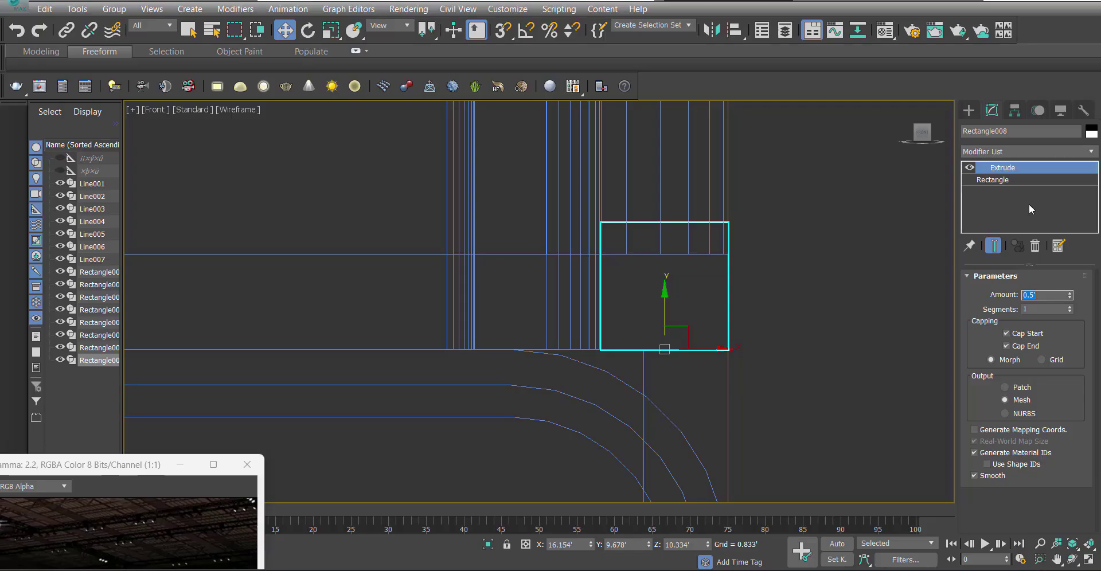
text(0.417)
key(Return)
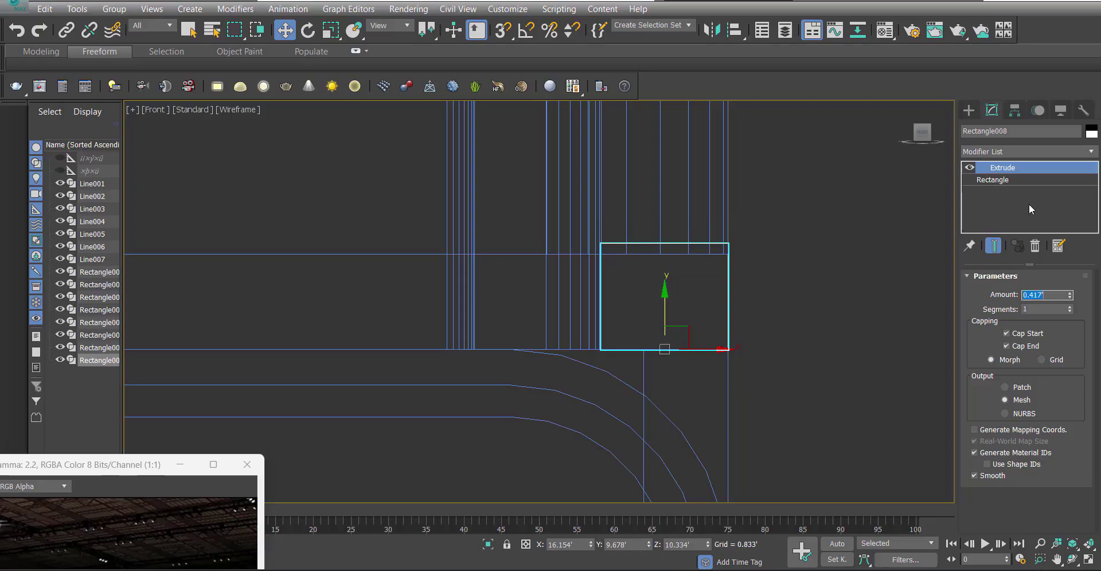
Apply Edit Mesh to the corner block and snap its four top vertices down to the fascia's bottom edge.
click(1014, 151)
click(823, 290)
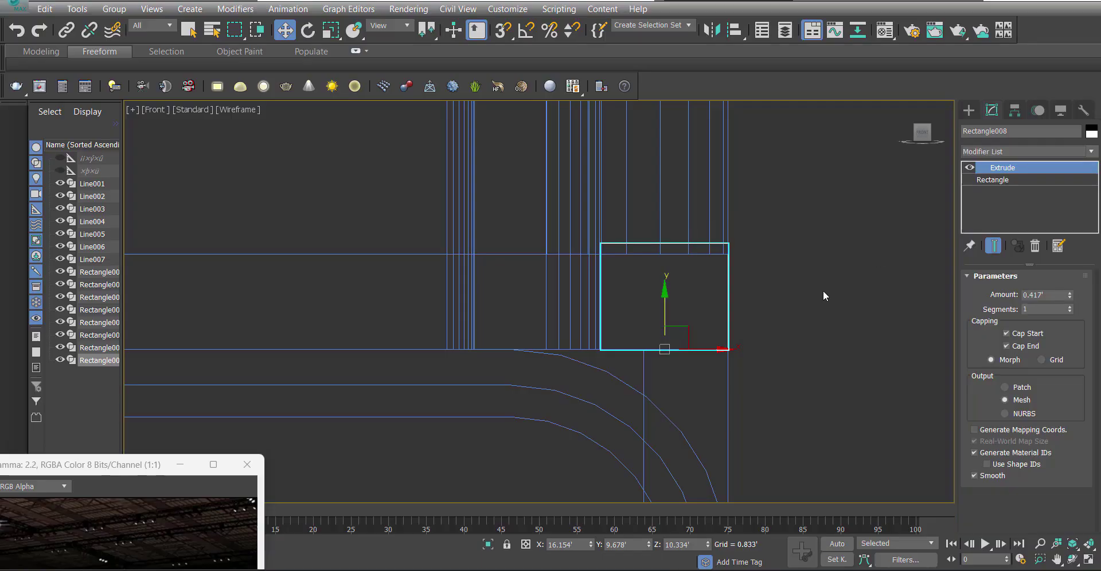
key(1)
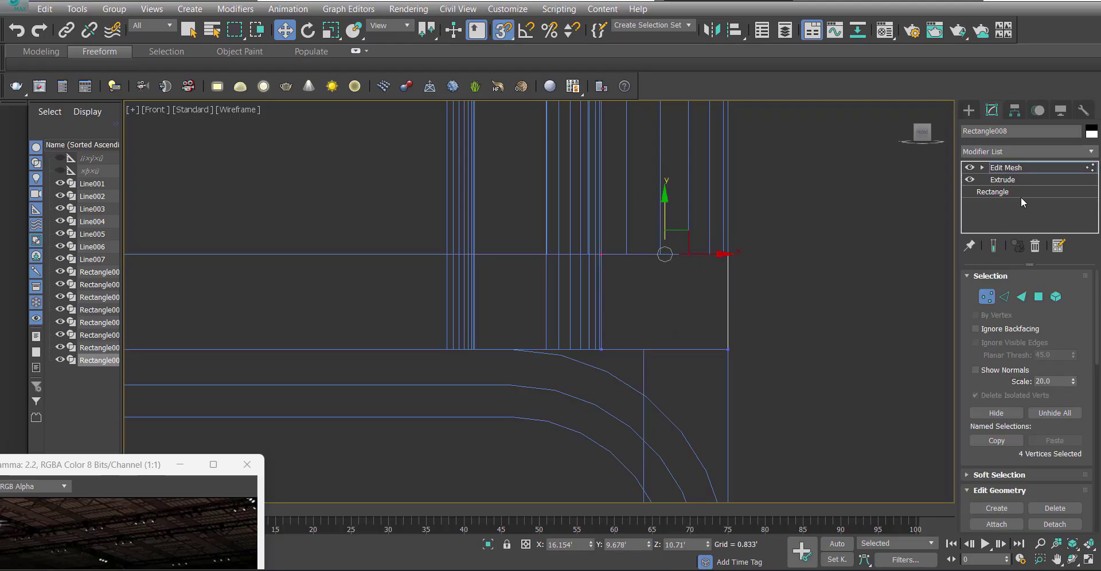
click(1003, 168)
scroll(721, 259, down, 5)
Inspect the filled gap between the fascia and the rounded panel in shaded perspective, from the front and behind.
key(p)
mouse_move(671, 271)
alt+middle_down()
mouse_move(615, 344)
mouse_move(648, 298)
alt+middle_up()
key(alt+z)
scroll(660, 264, down, 3)
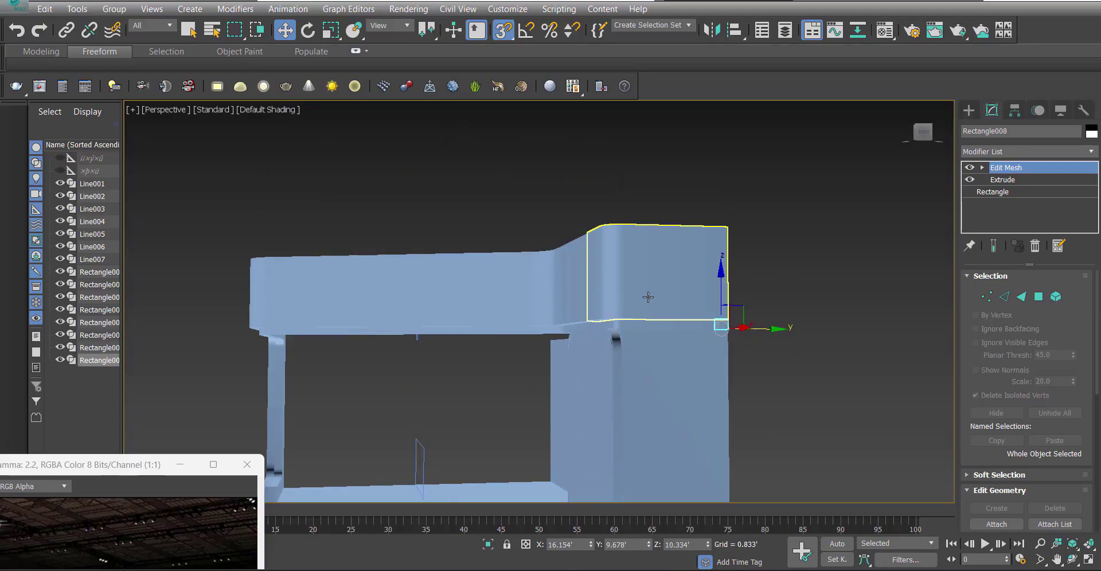
click(820, 258)
key(F3)
alt+middle_drag(666, 344, 705, 345)
key(F3)
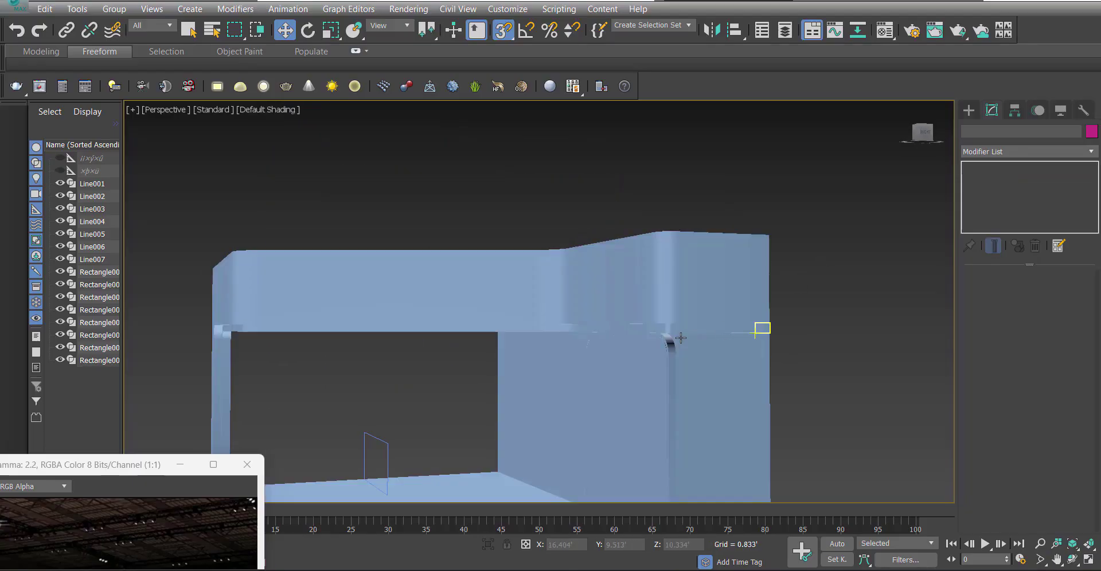
scroll(669, 340, down, 3)
key(s)
alt+middle_drag(571, 404, 657, 382)
Bring the reference image into full view at 1:2 zoom and compare the whole stand with the model.
drag(119, 466, 344, 143)
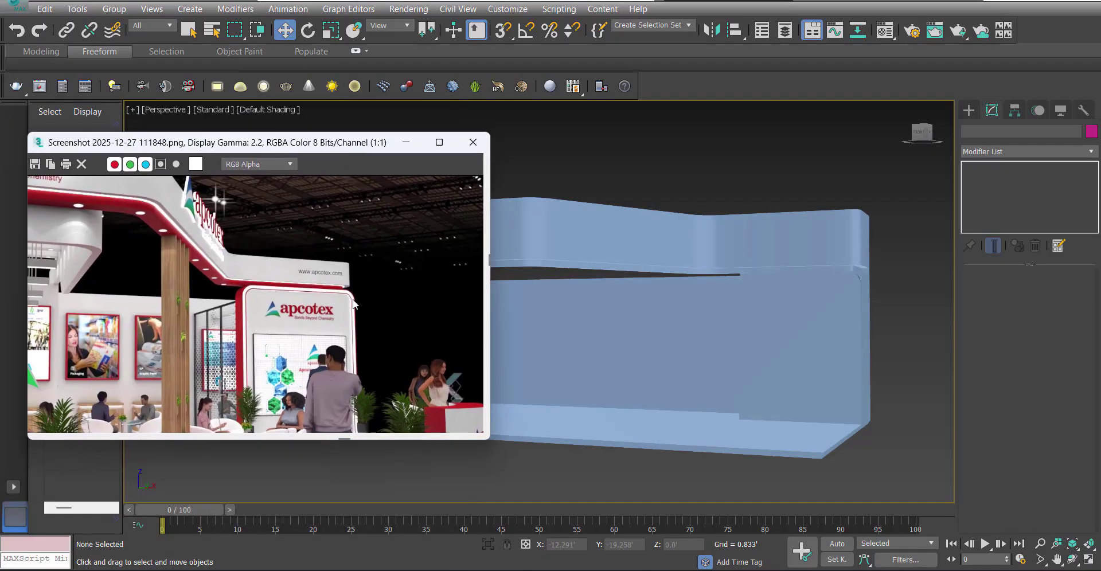
scroll(328, 334, down, 1)
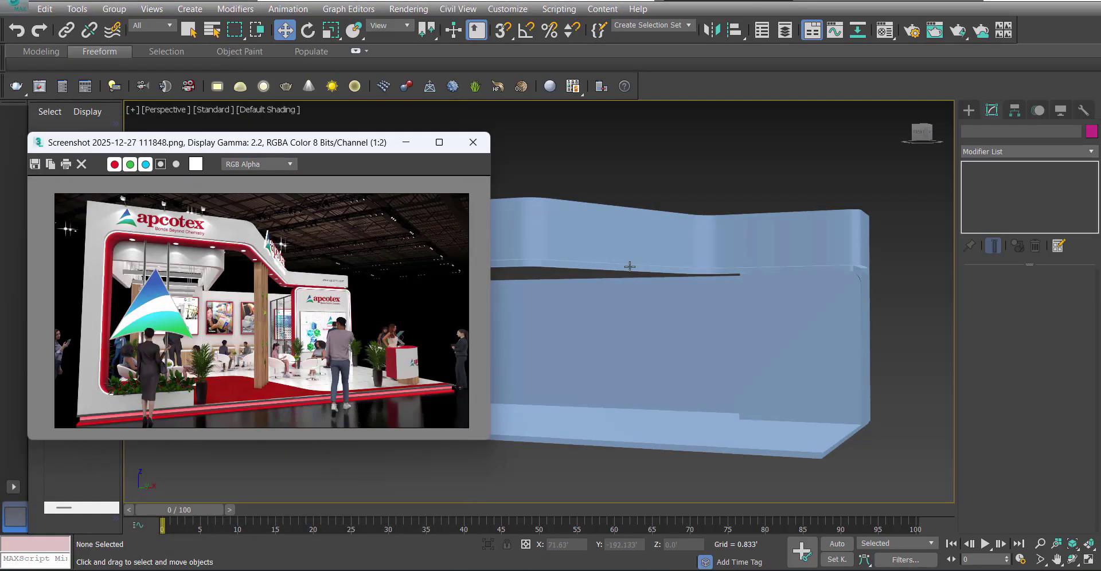
middle_drag(630, 267, 657, 273)
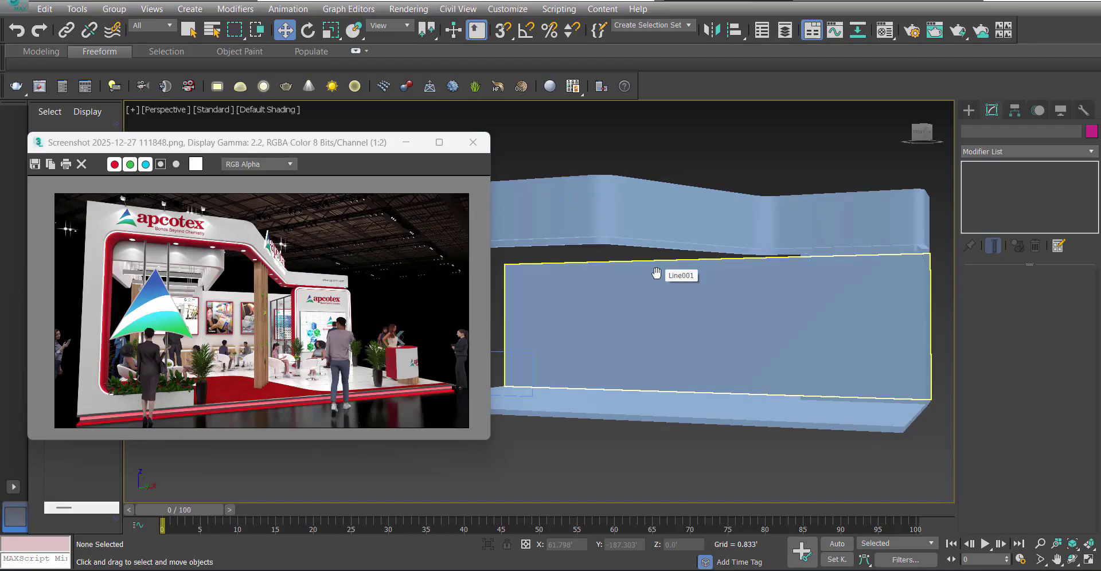